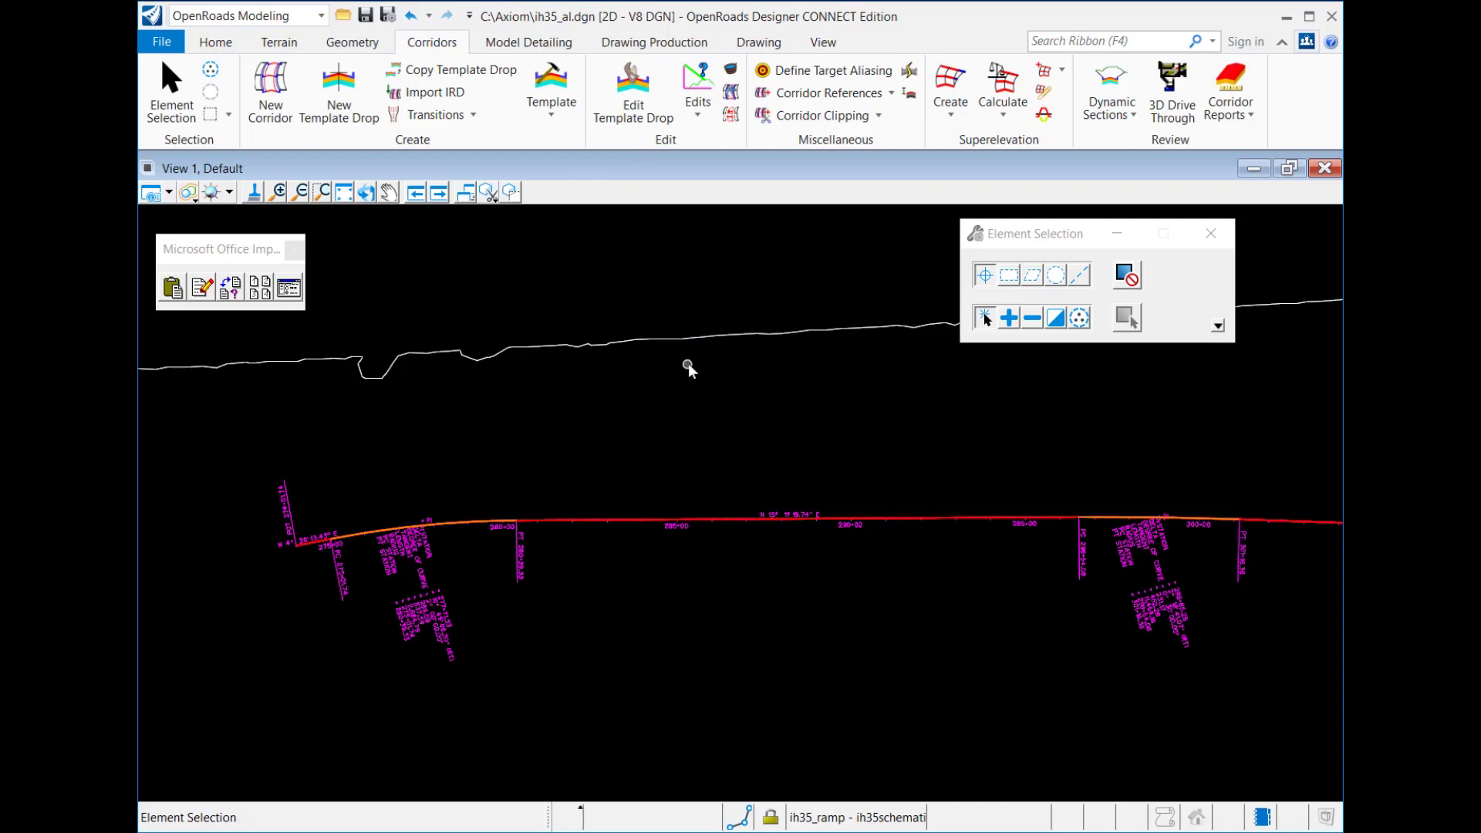
# Examine the full extent of the highway alignment and terrain boundary, including the alignment's beginning near station 275+00
pyautogui.scroll(-1, 440, 398)
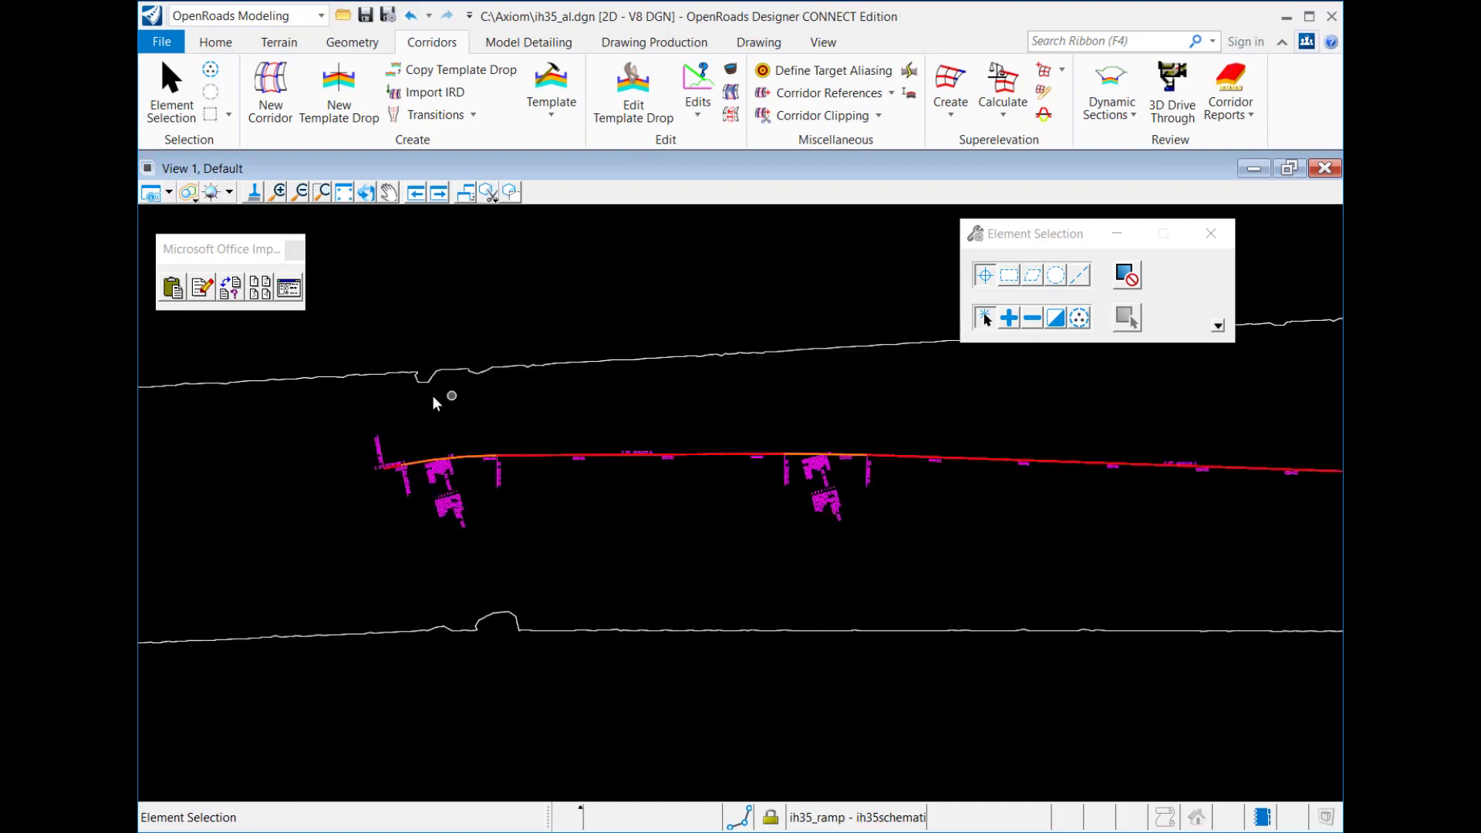
pyautogui.scroll(-3, 242, 410)
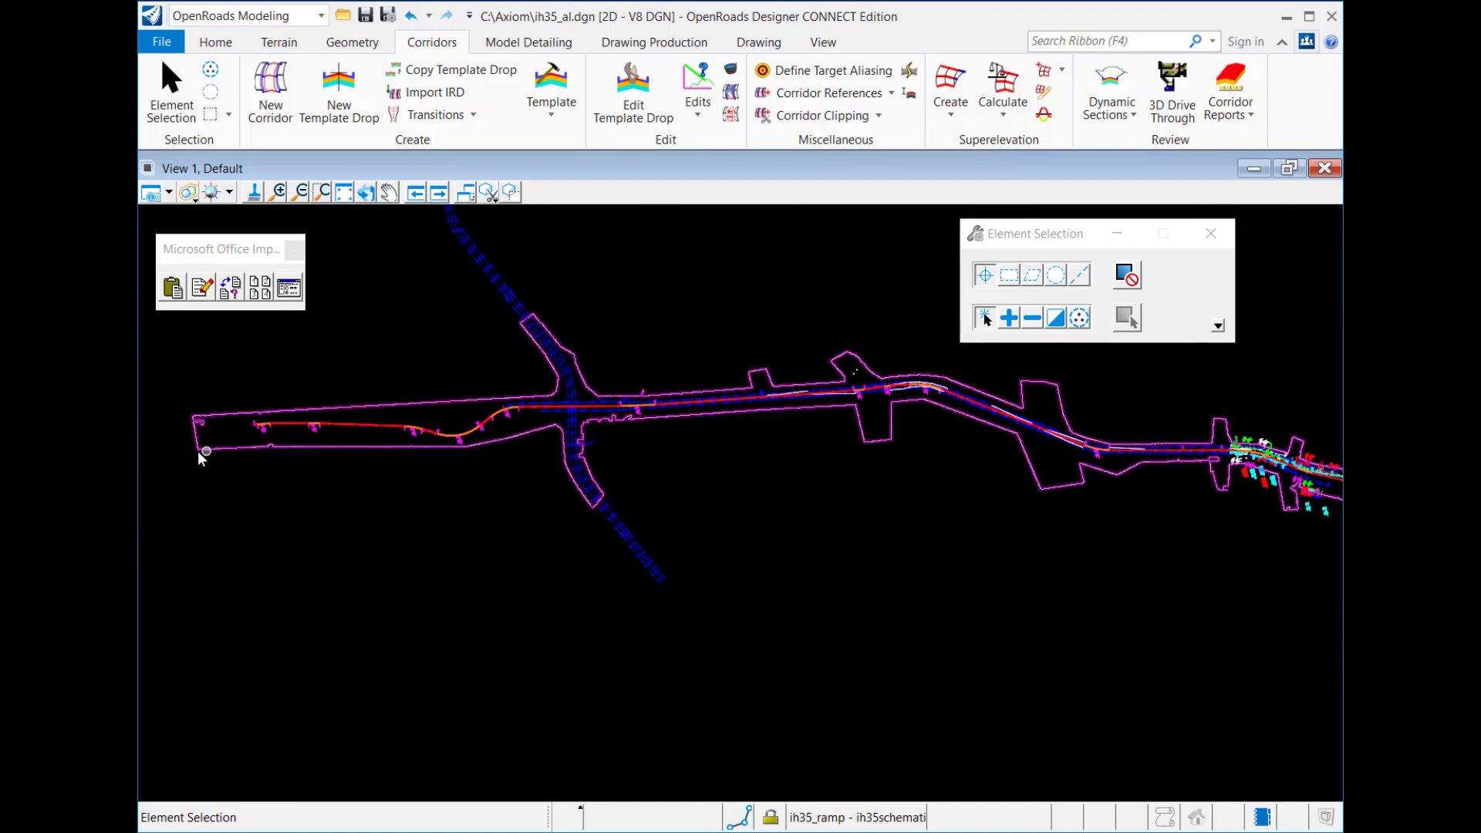
pyautogui.scroll(-1, 232, 536)
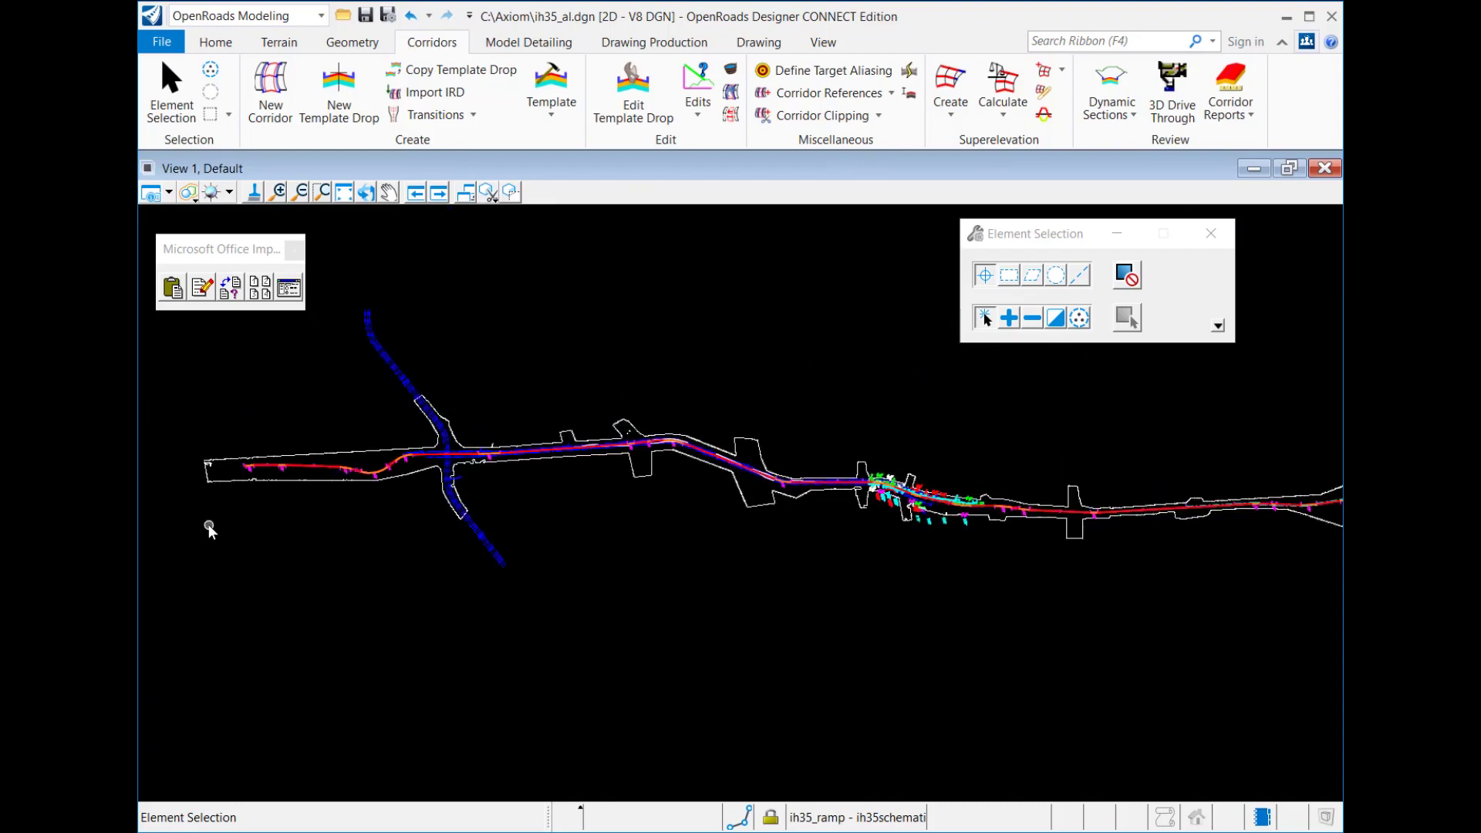
pyautogui.scroll(-2, 207, 526)
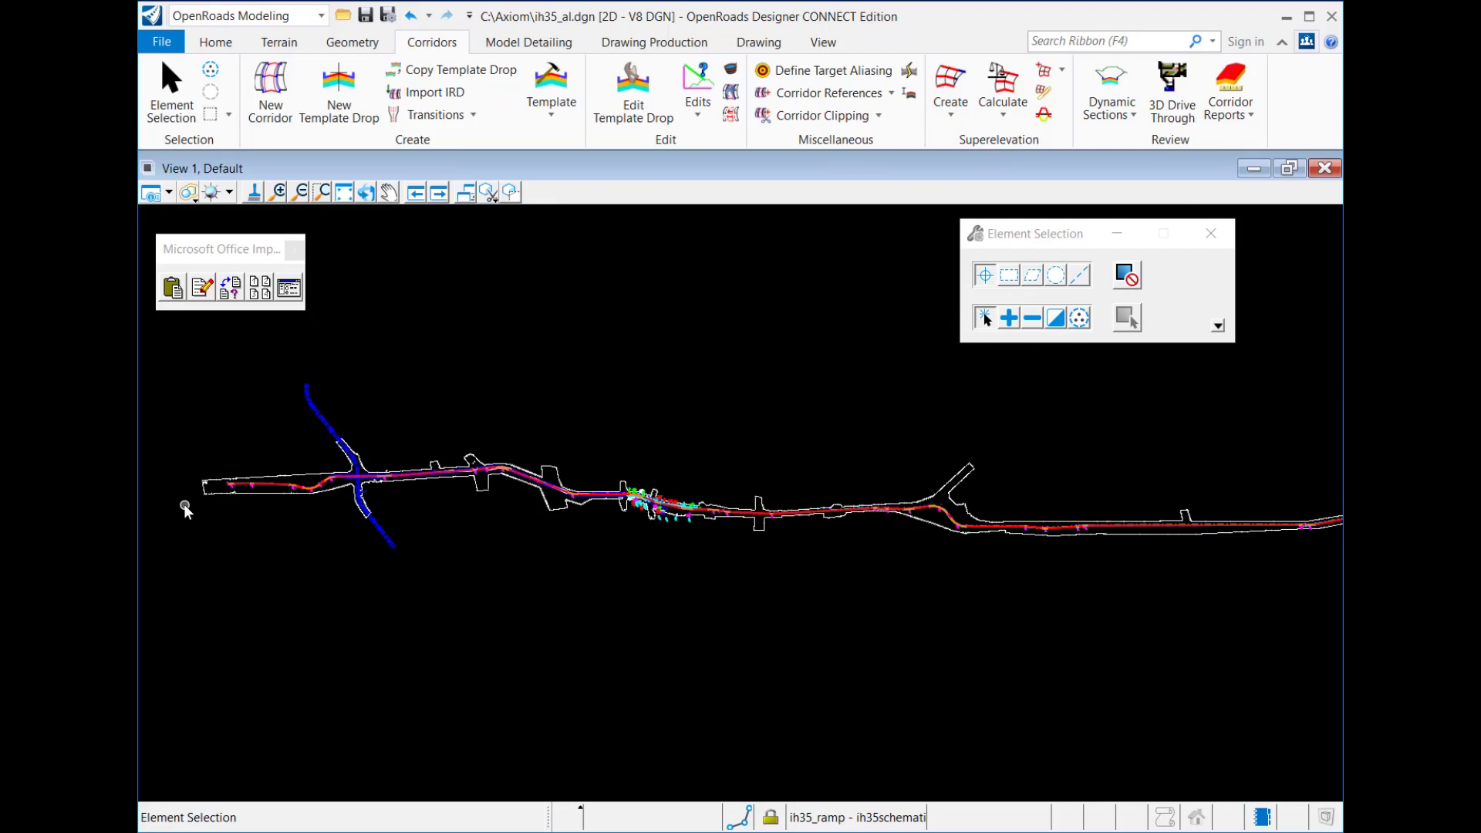
pyautogui.scroll(-1, 185, 509)
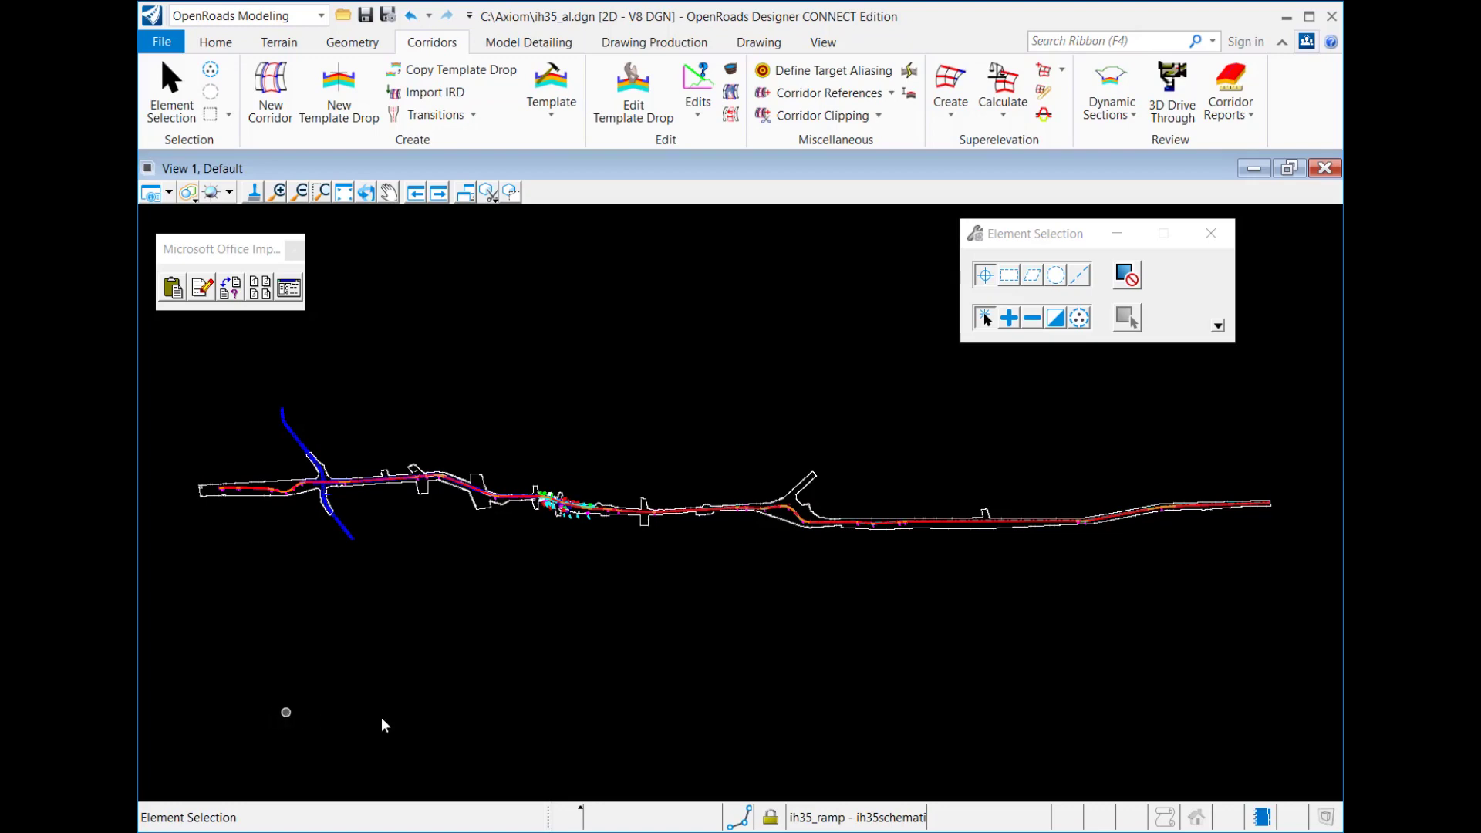
pyautogui.scroll(4, 200, 482)
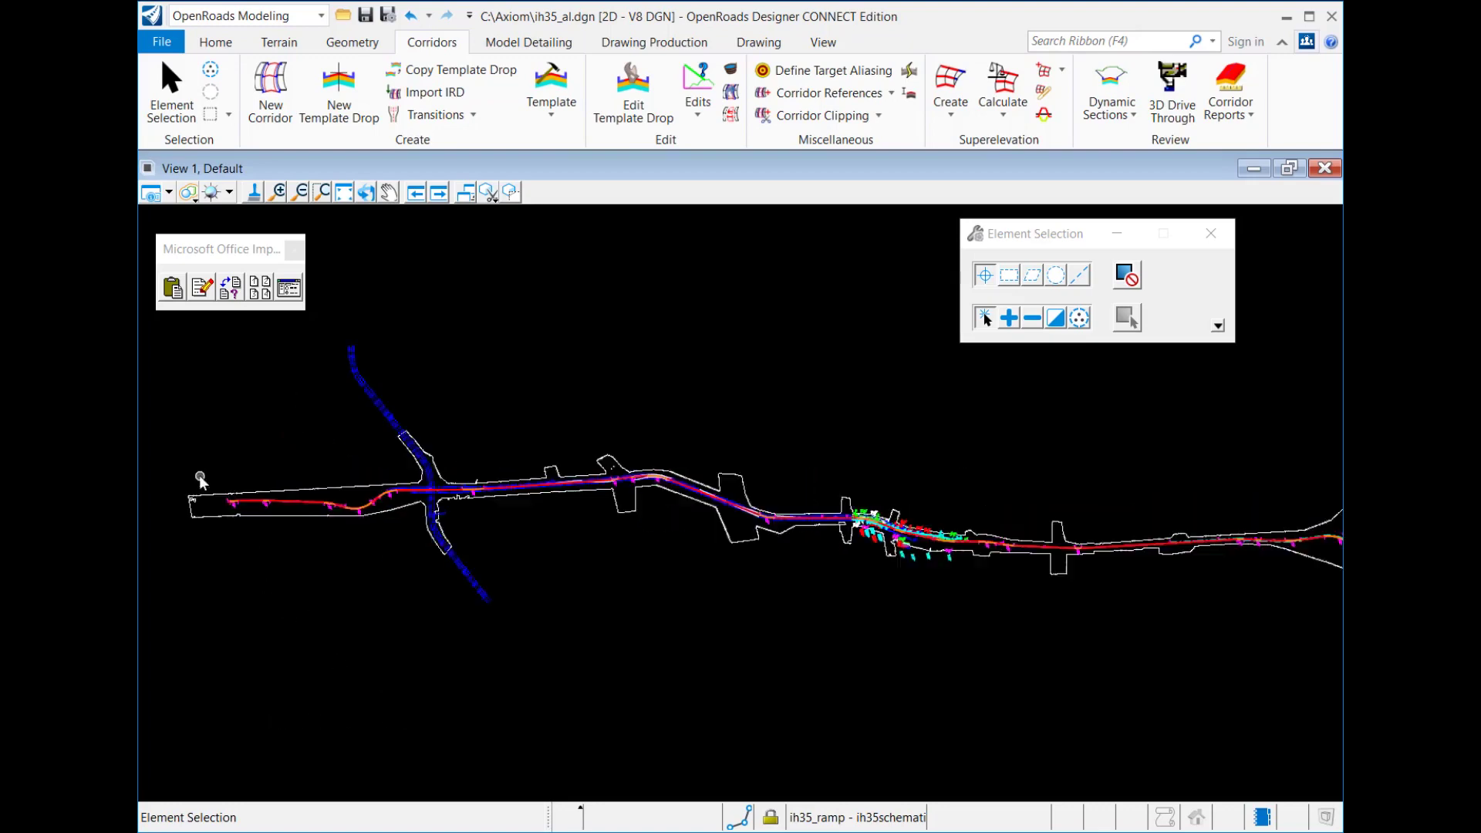
pyautogui.scroll(5, 255, 518)
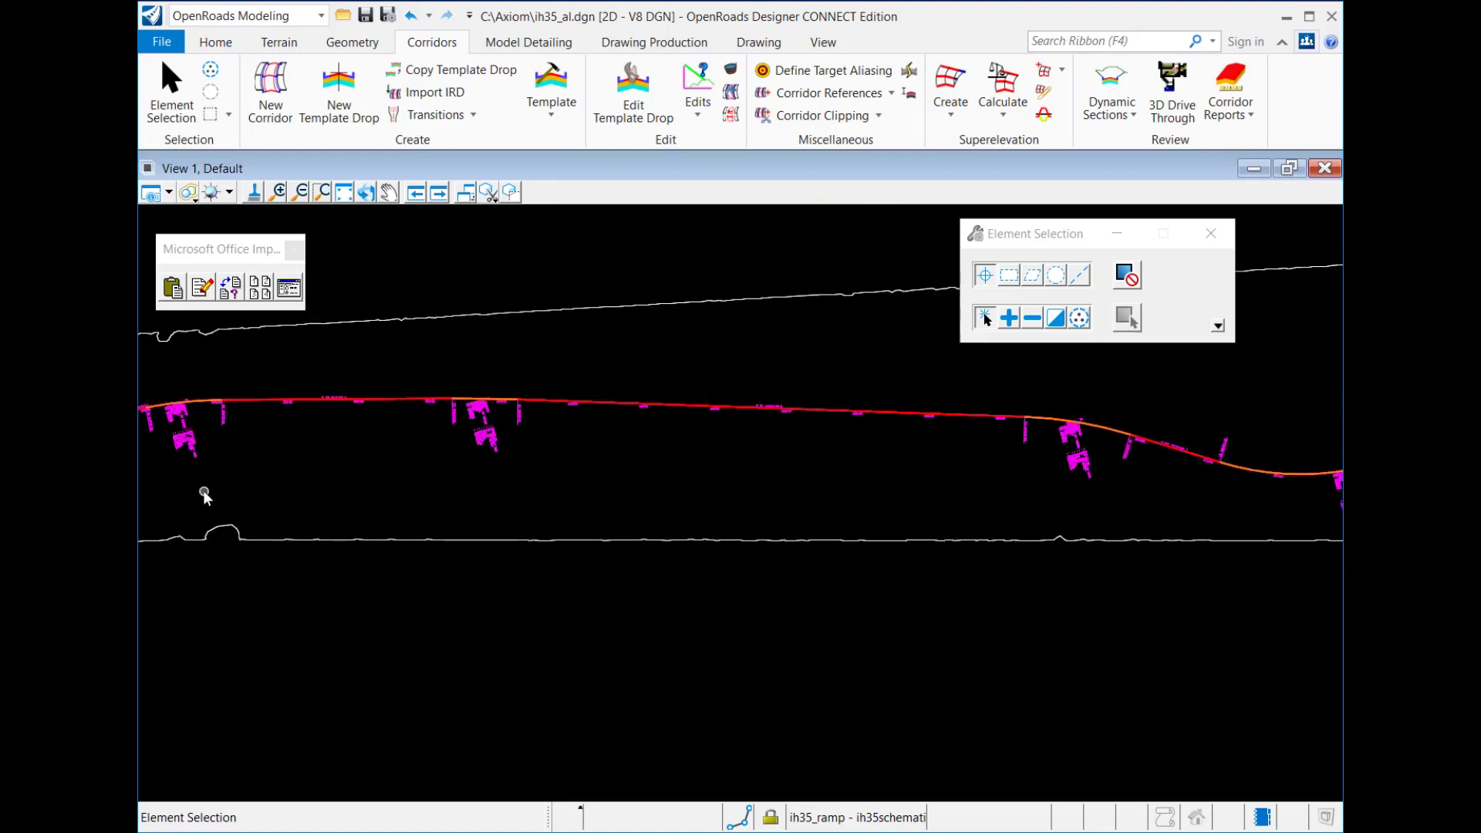
pyautogui.scroll(4, 605, 466)
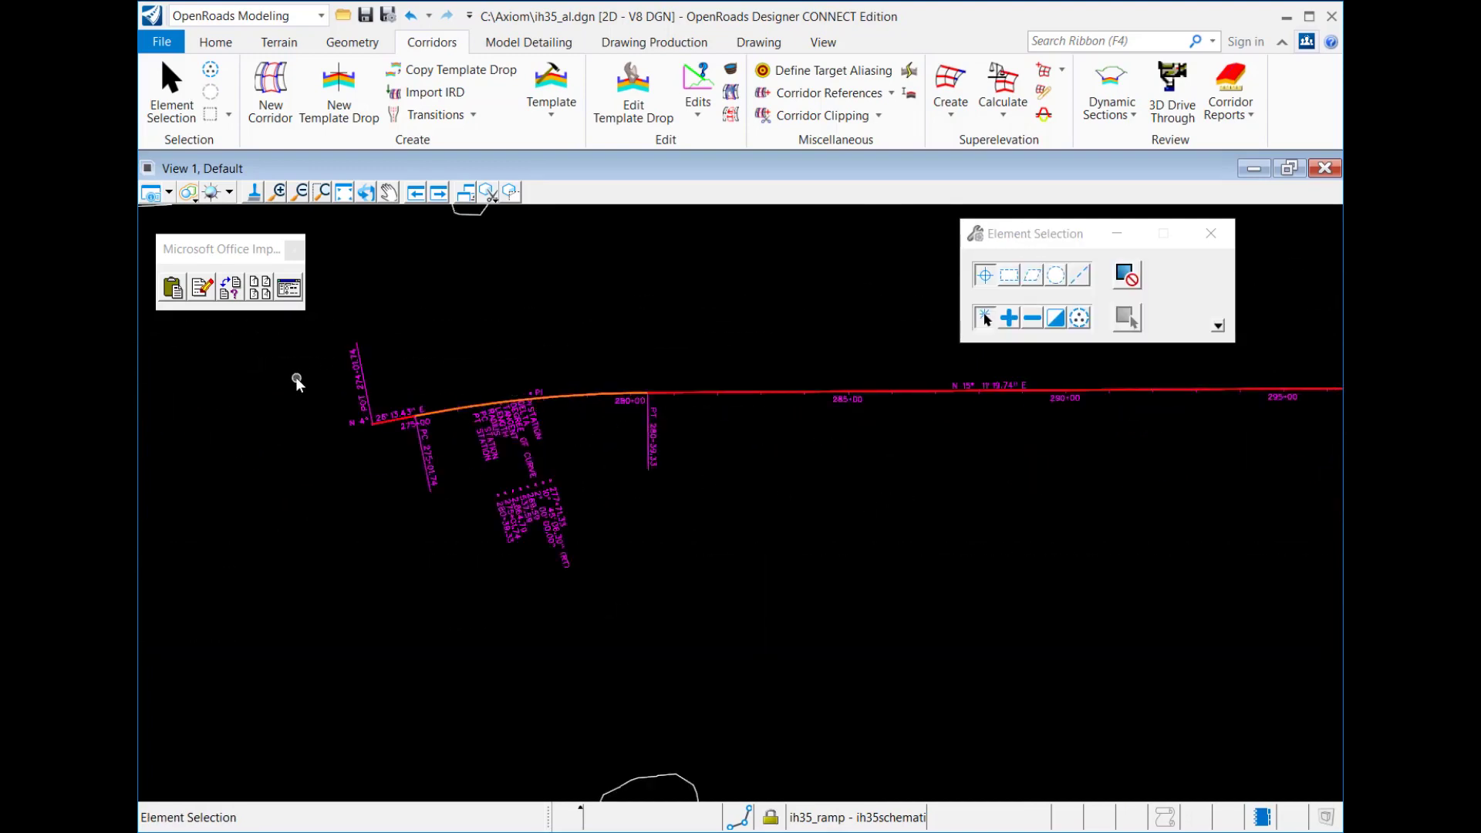
pyautogui.scroll(-2, 272, 394)
pyautogui.scroll(-6, 263, 403)
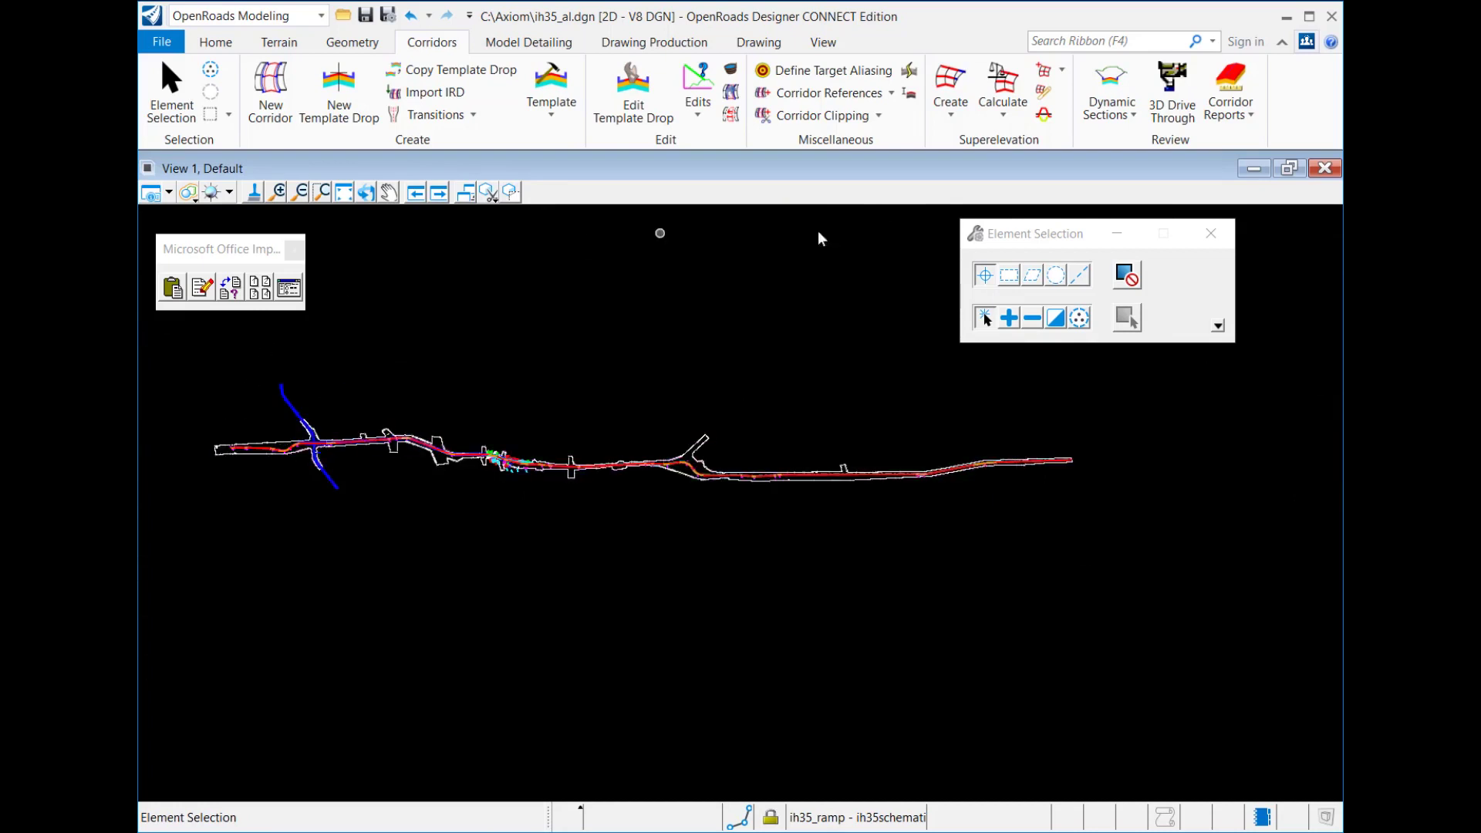
# Measure the straight-line distance between the two ends of the project corridor with the Between Points method
pyautogui.click(766, 43)
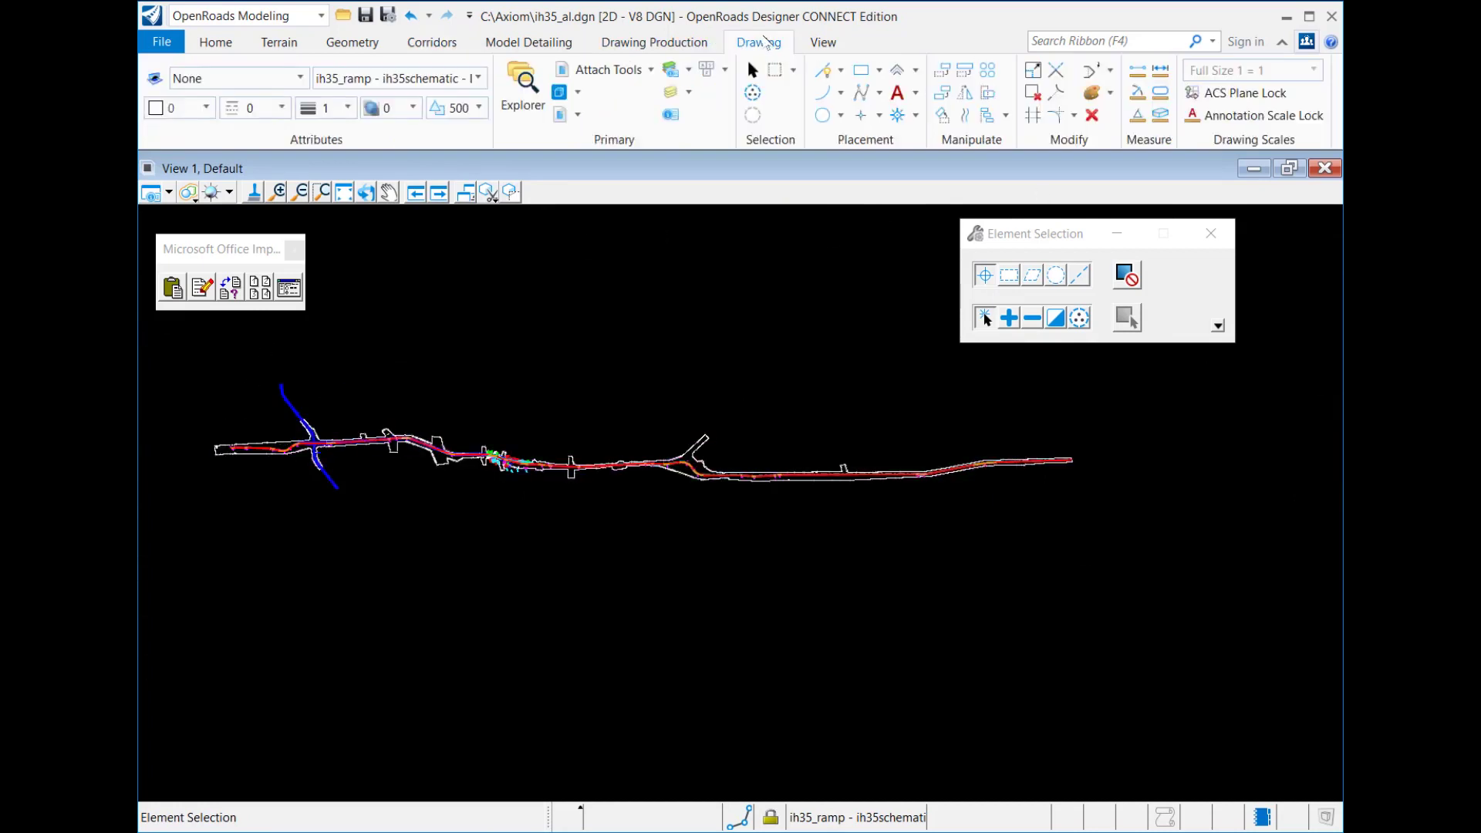
pyautogui.click(1138, 70)
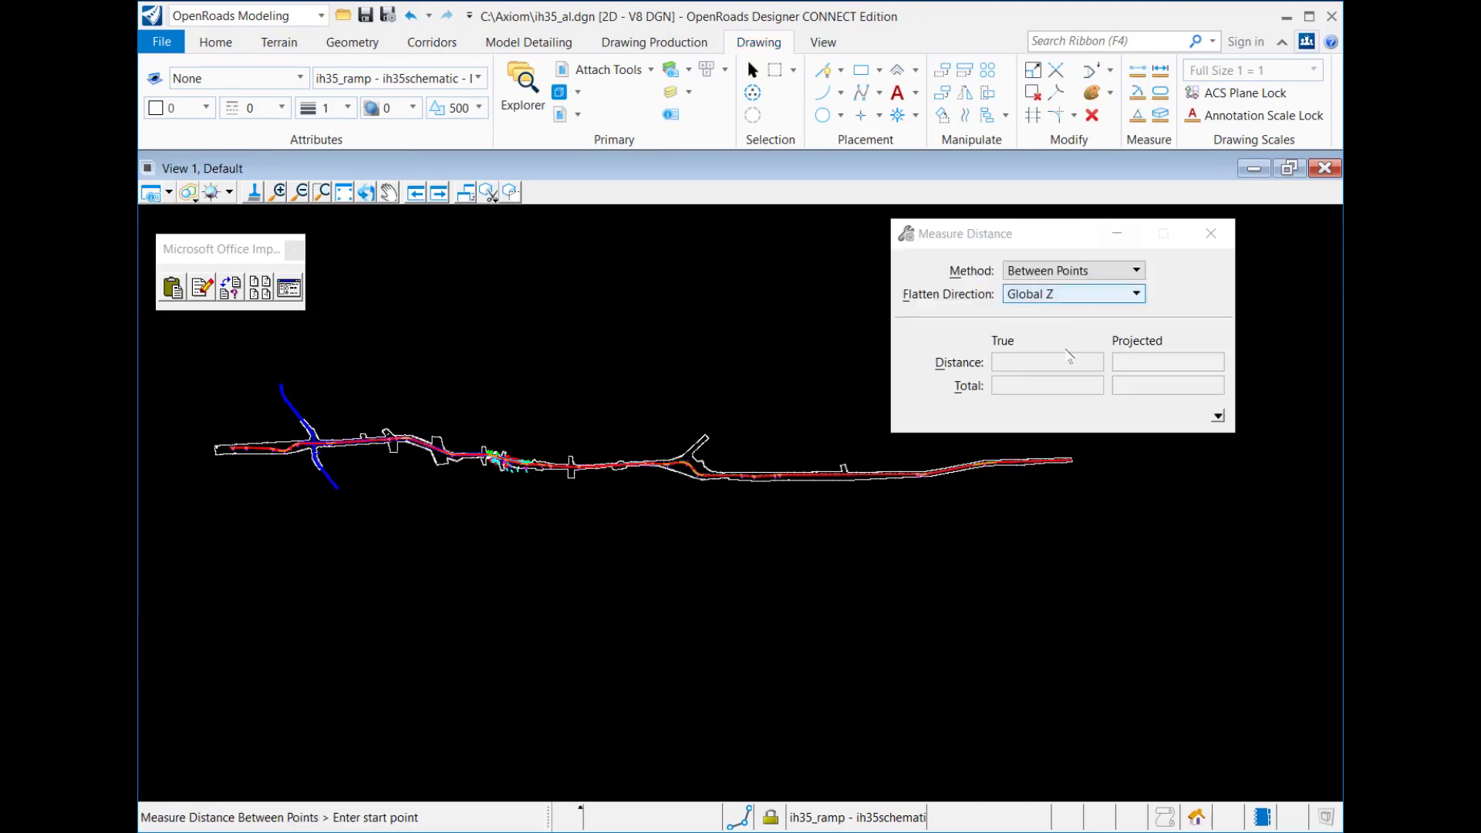
pyautogui.click(1062, 443)
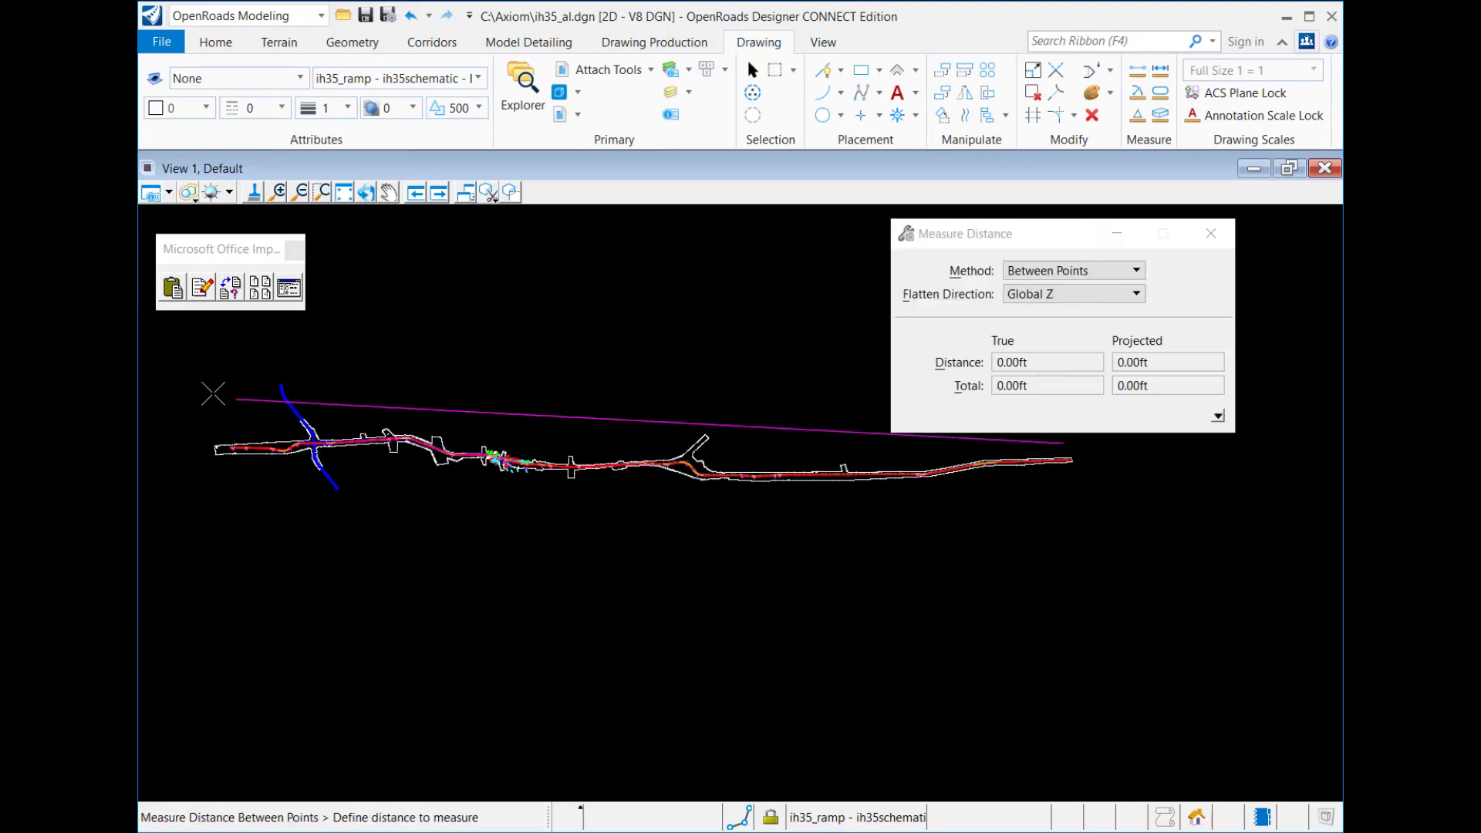
pyautogui.click(208, 398)
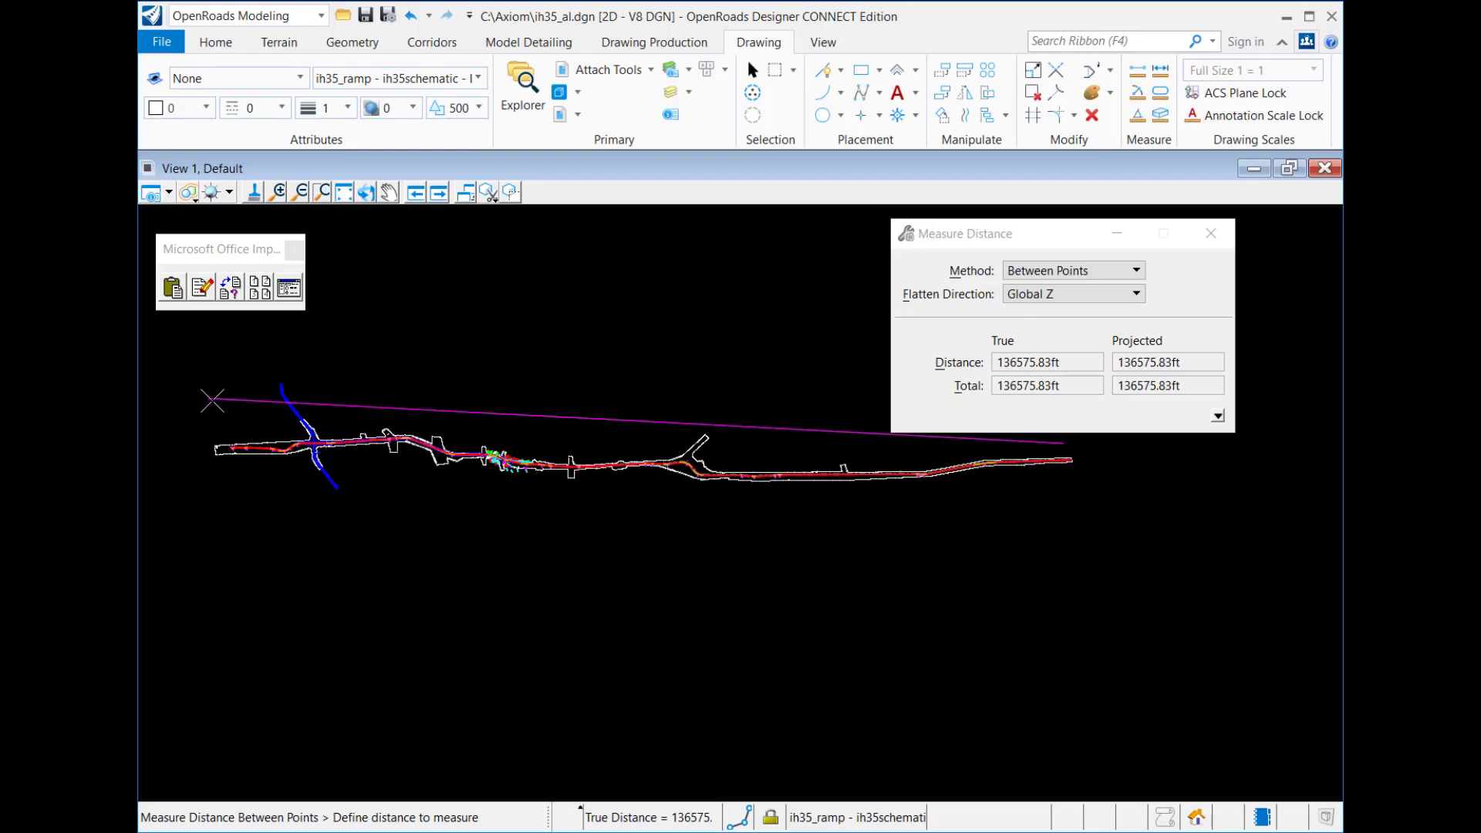
pyautogui.rightClick(212, 400)
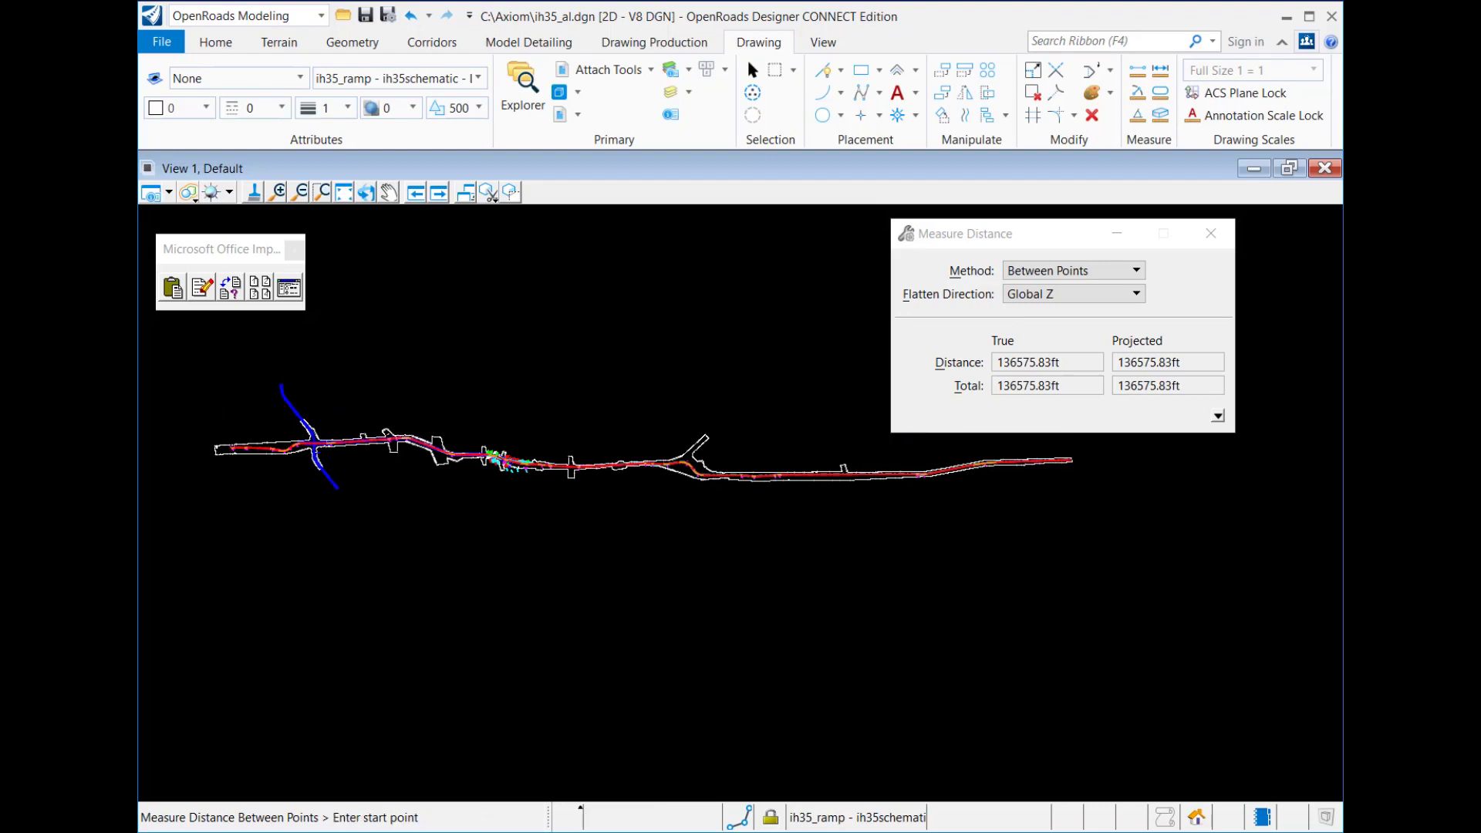
pyautogui.click(1031, 248)
pyautogui.click(1225, 242)
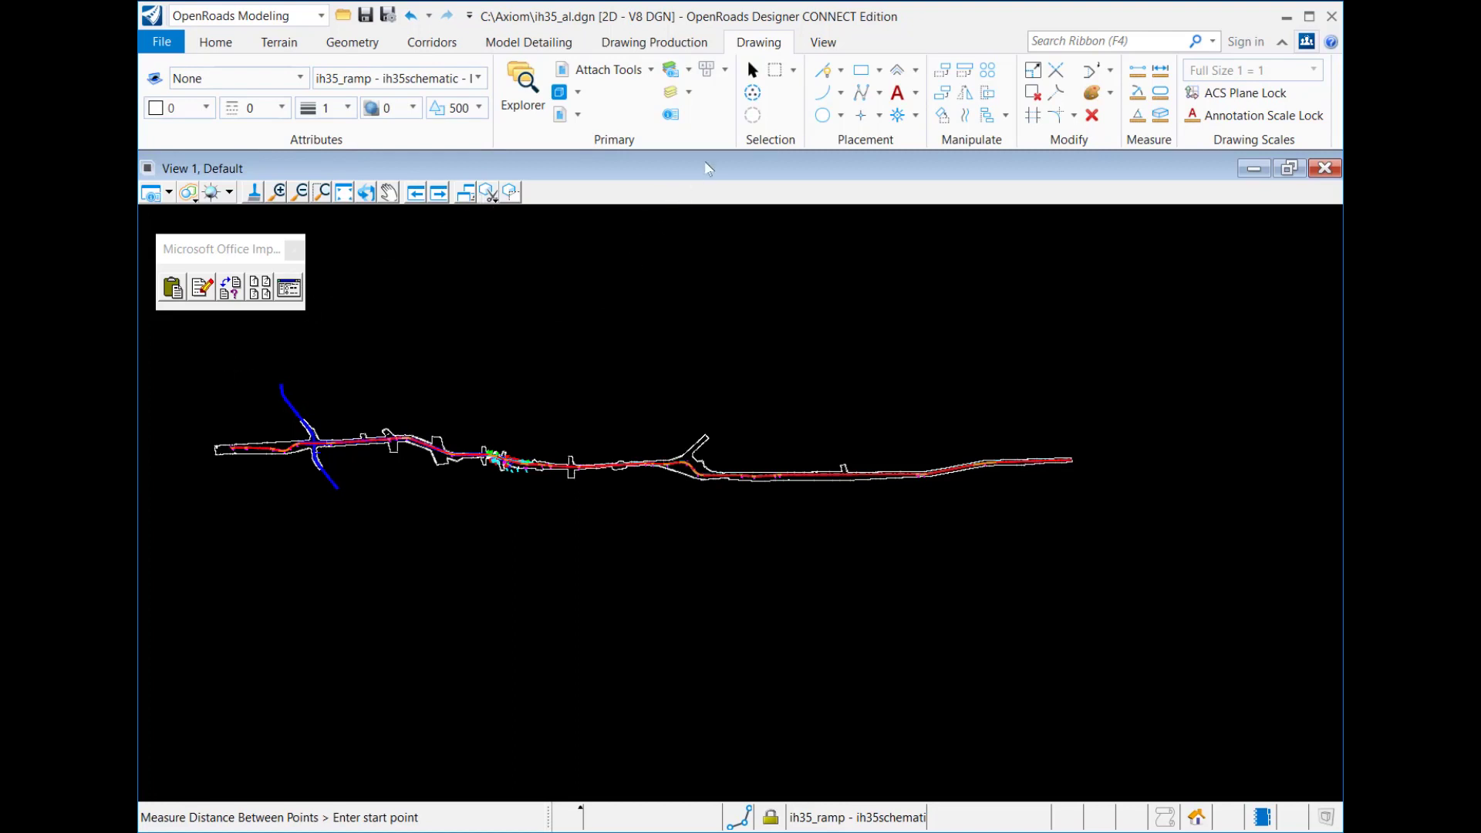
# Select the terrain model ALL_IH35_DTM by its boundary and turn on its minor contours
pyautogui.click(752, 69)
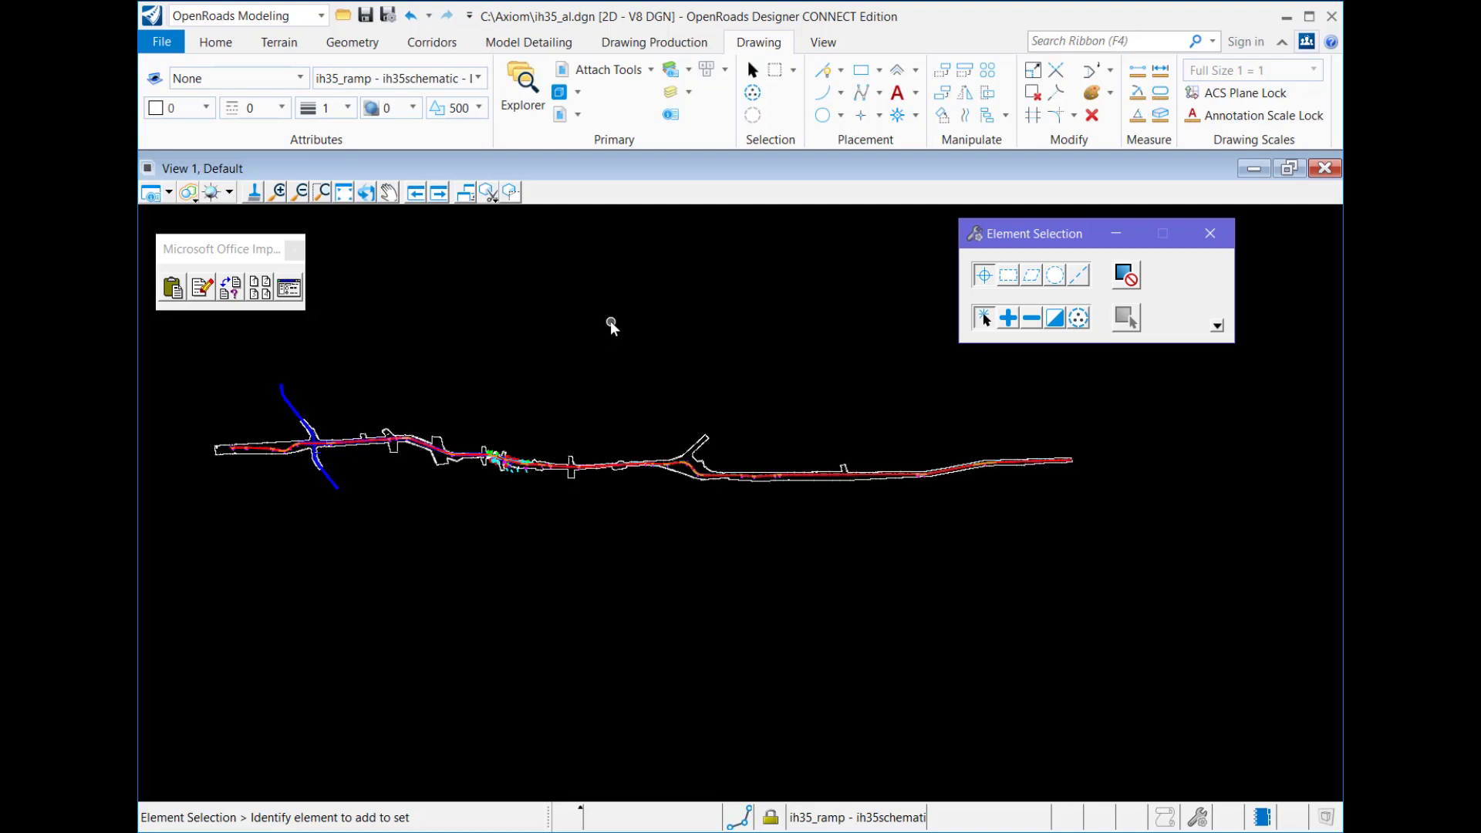
pyautogui.hotkey('ctrl', 'a')
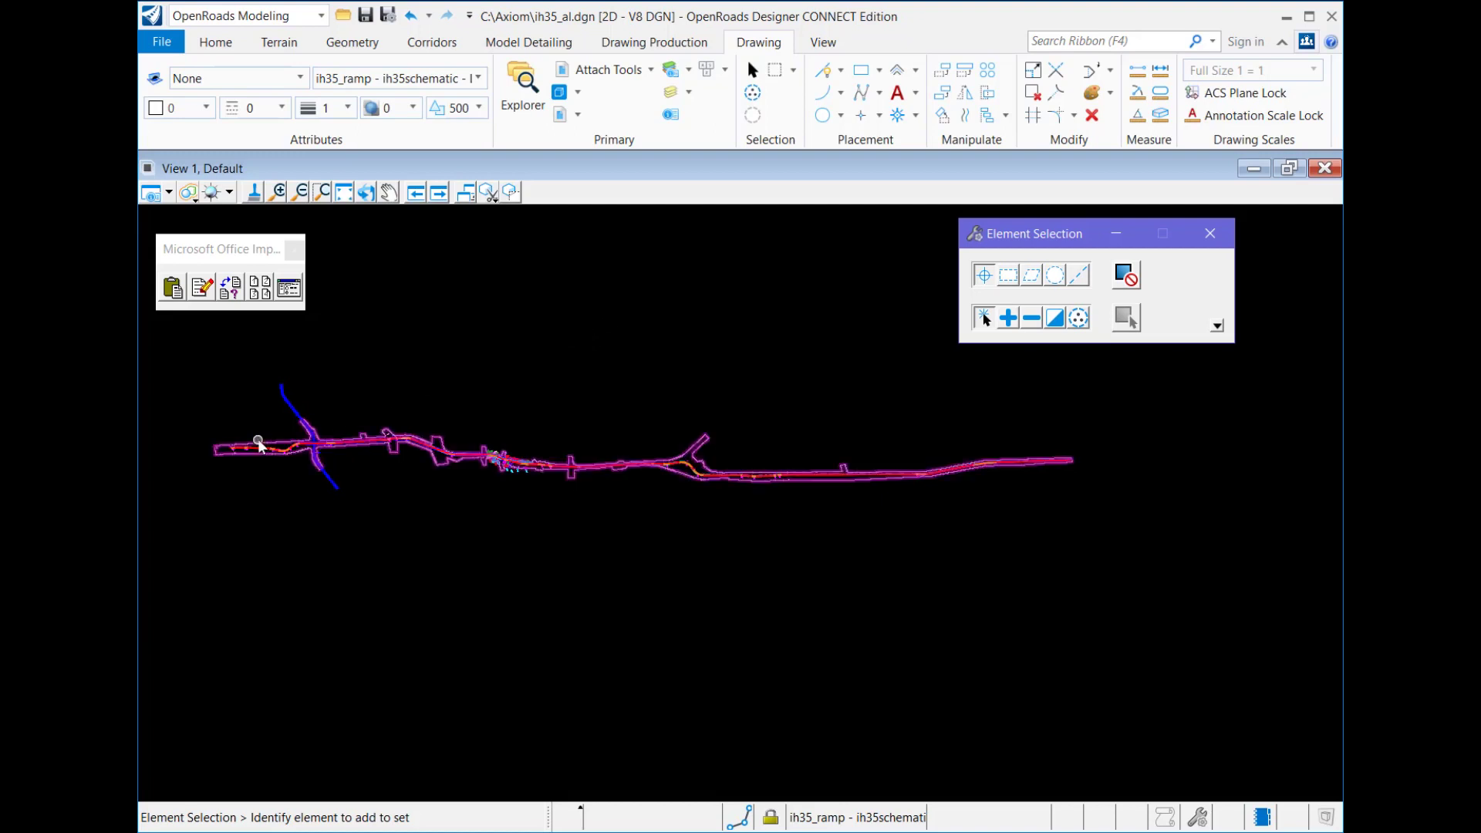
pyautogui.scroll(5, 278, 435)
pyautogui.scroll(3, 337, 497)
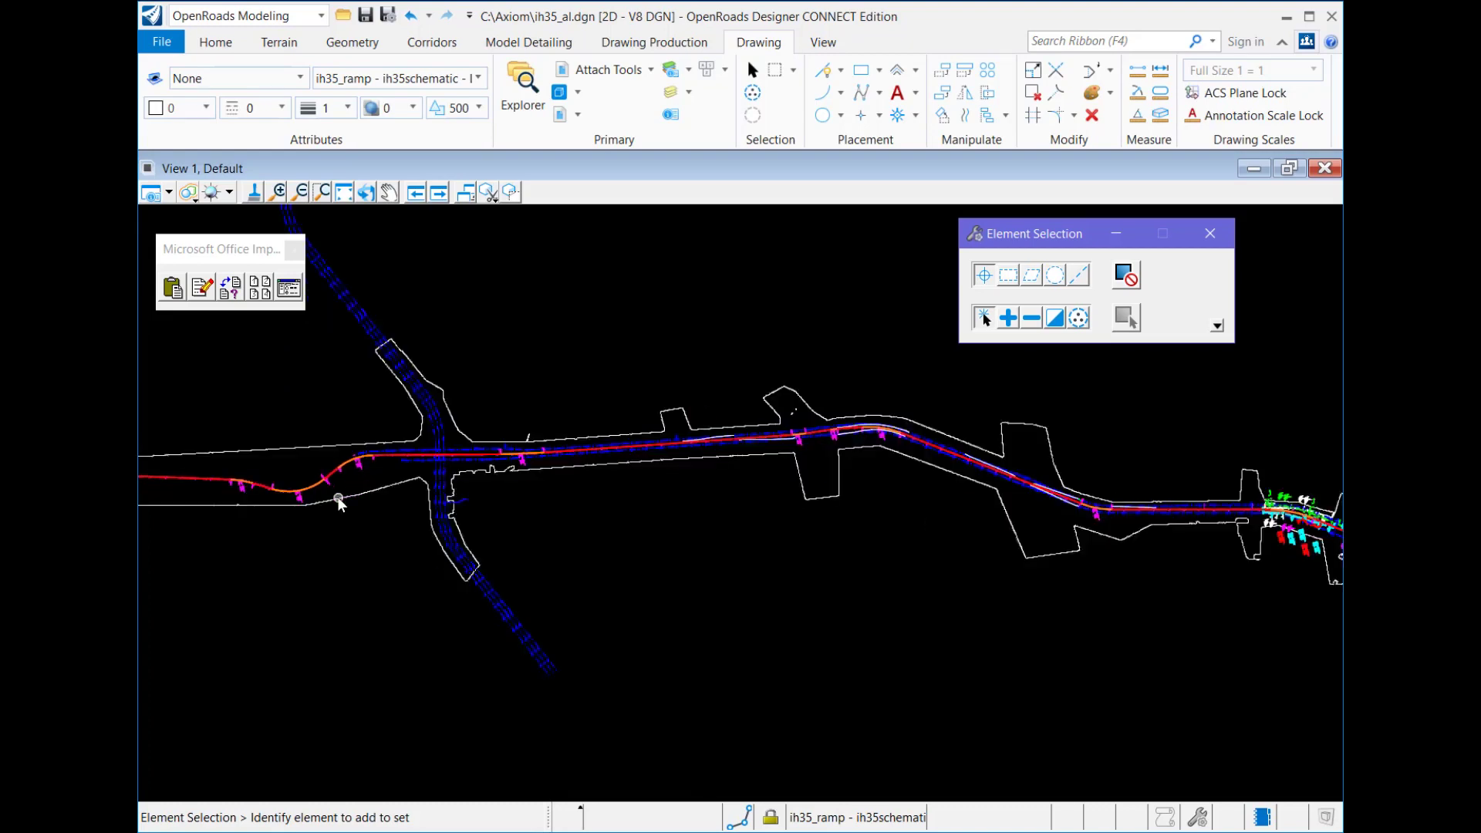
pyautogui.click(369, 493)
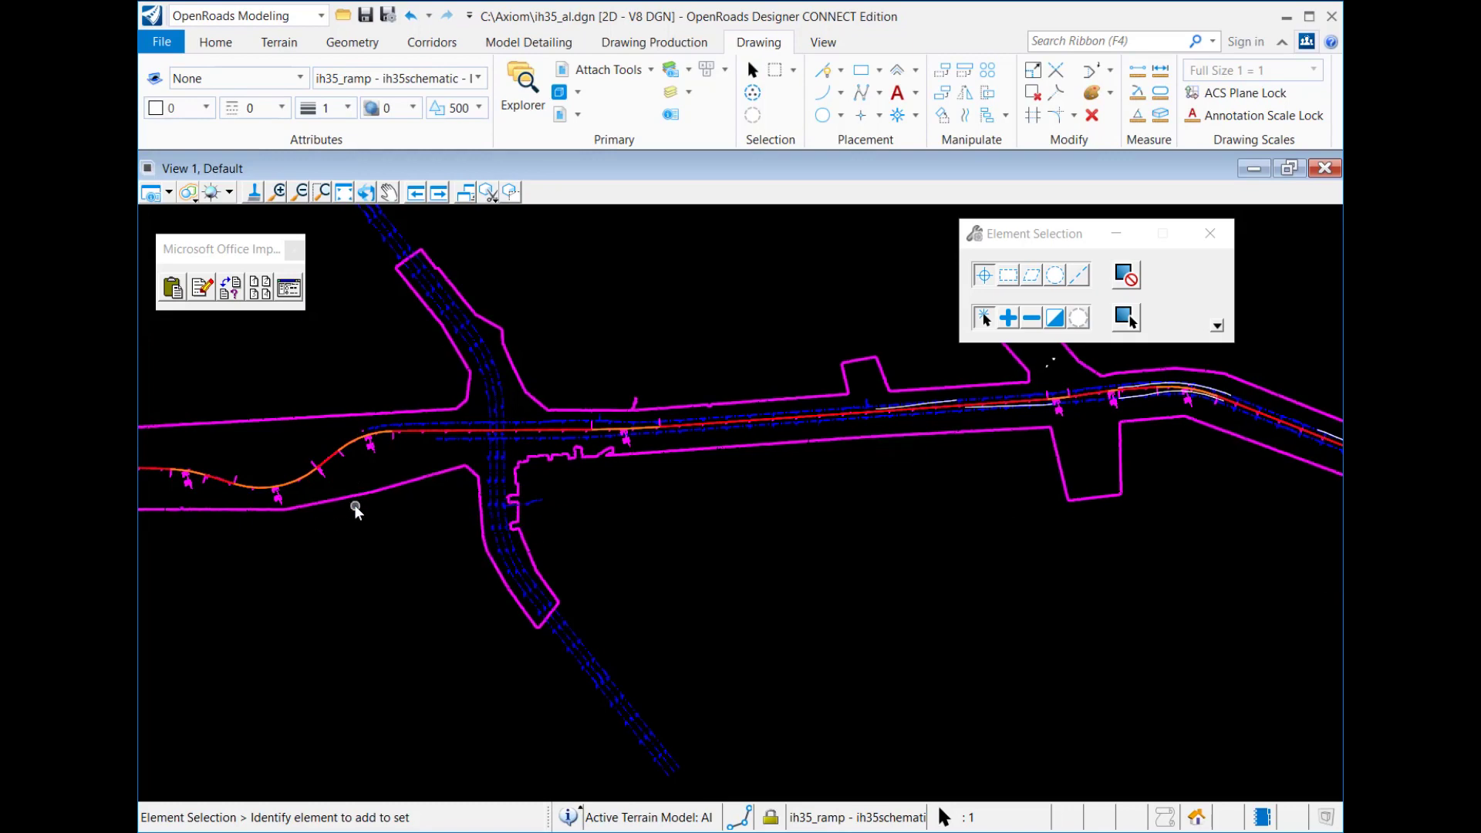
pyautogui.moveTo(355, 497)
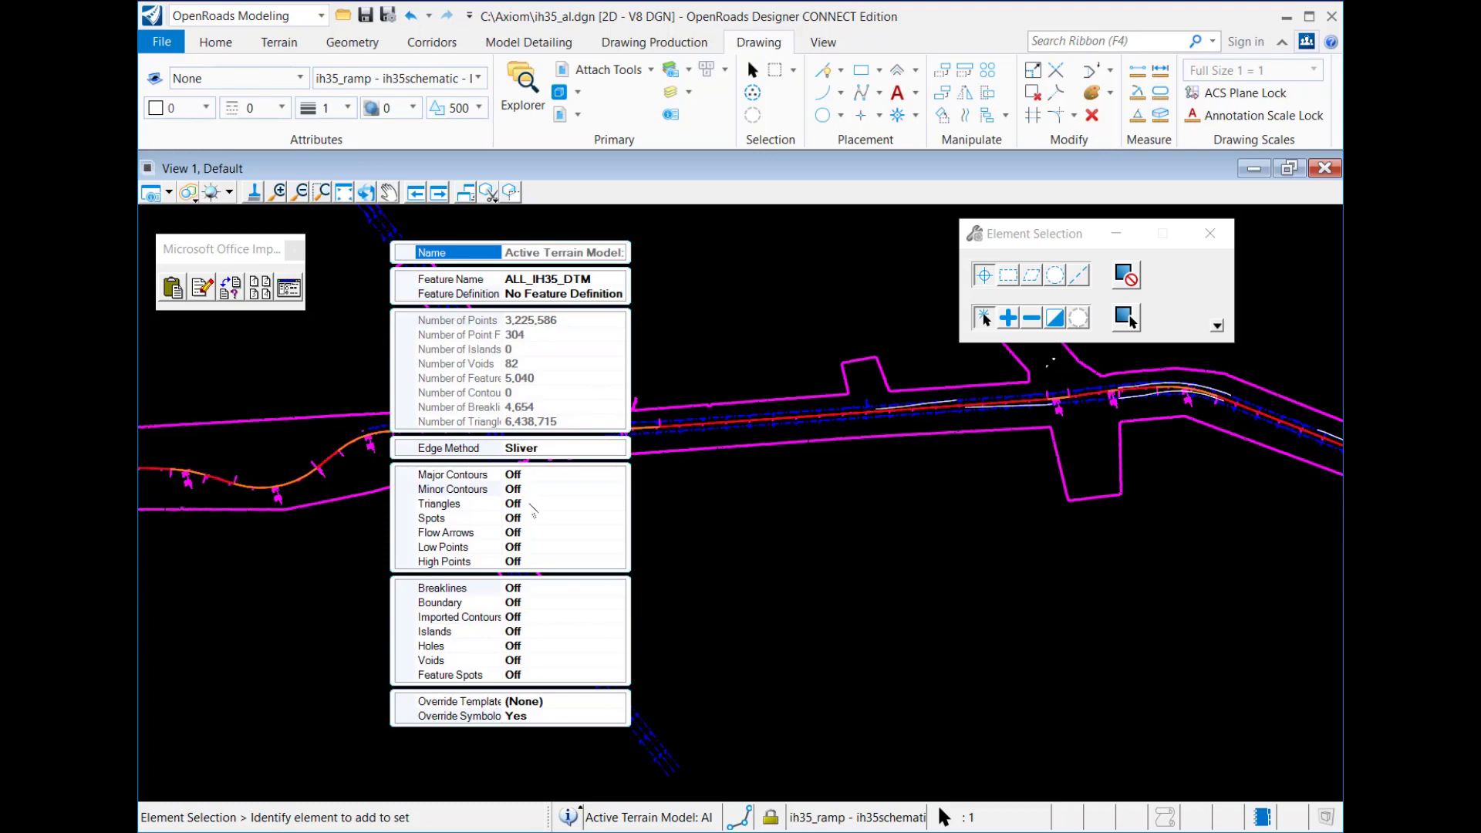
pyautogui.click(533, 493)
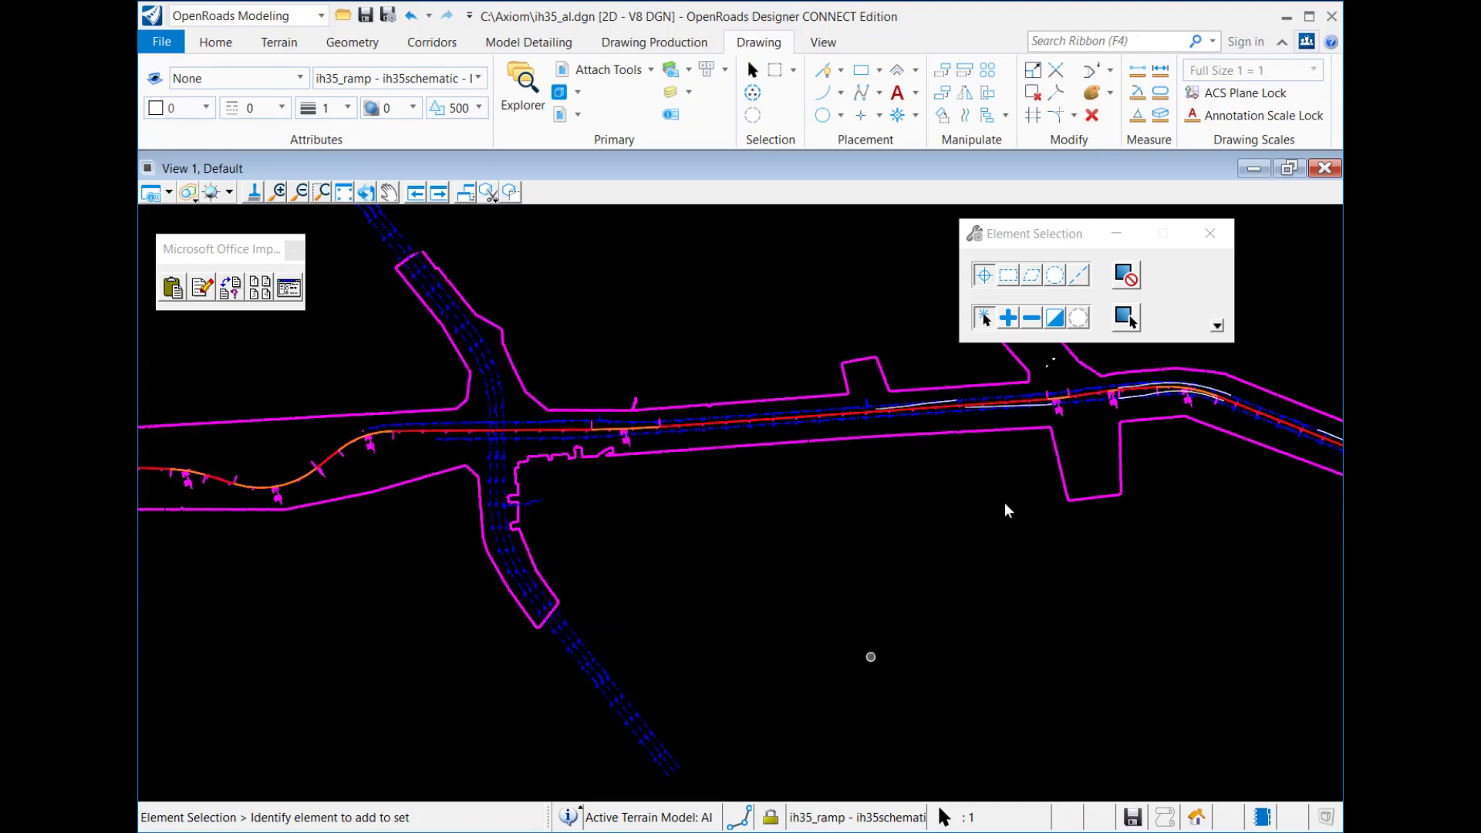
pyautogui.click(1010, 498)
pyautogui.click(734, 484)
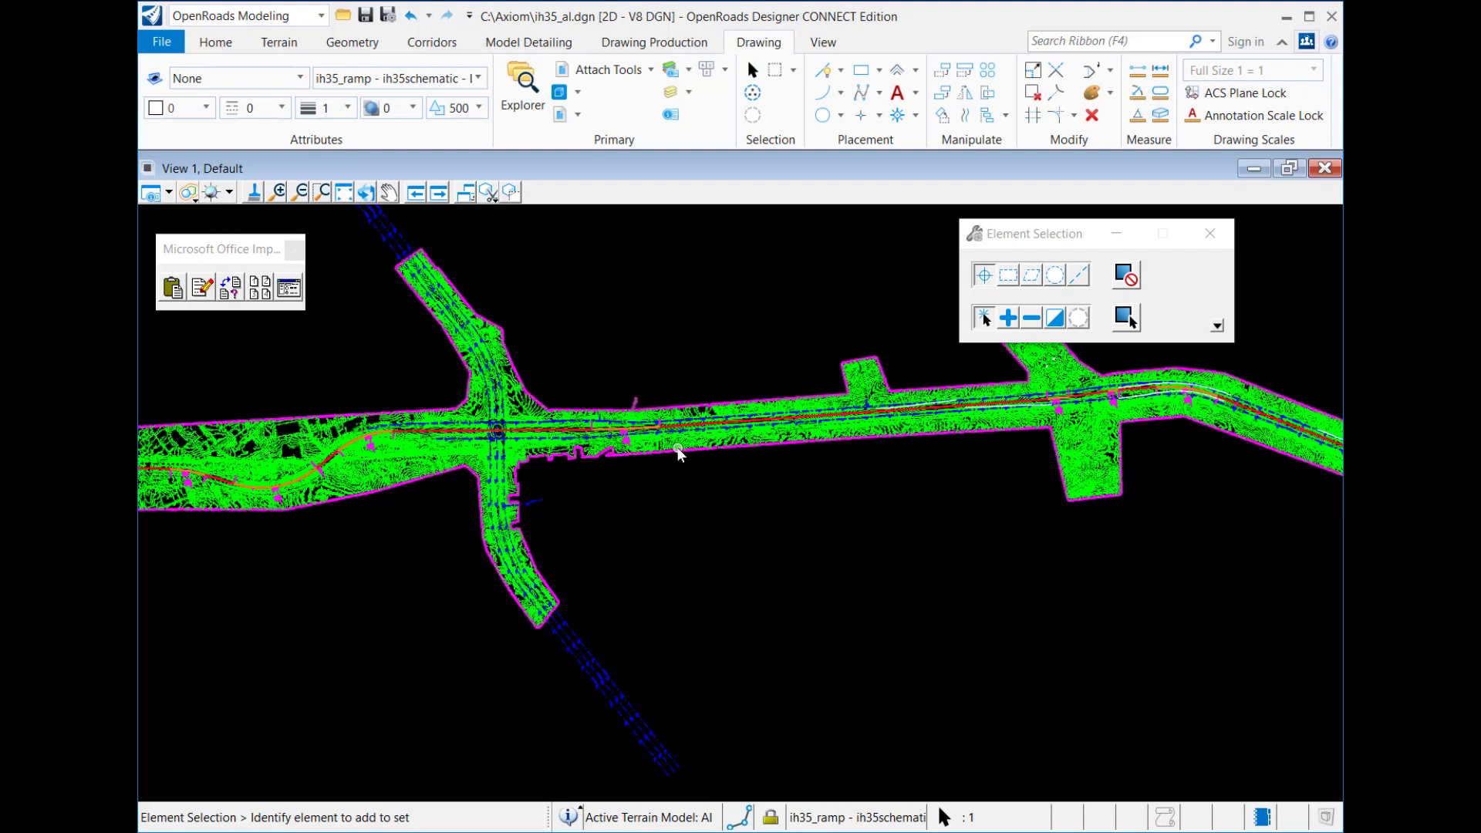
# Turn off the terrain model's minor contours and clear the selection
pyautogui.moveTo(677, 448)
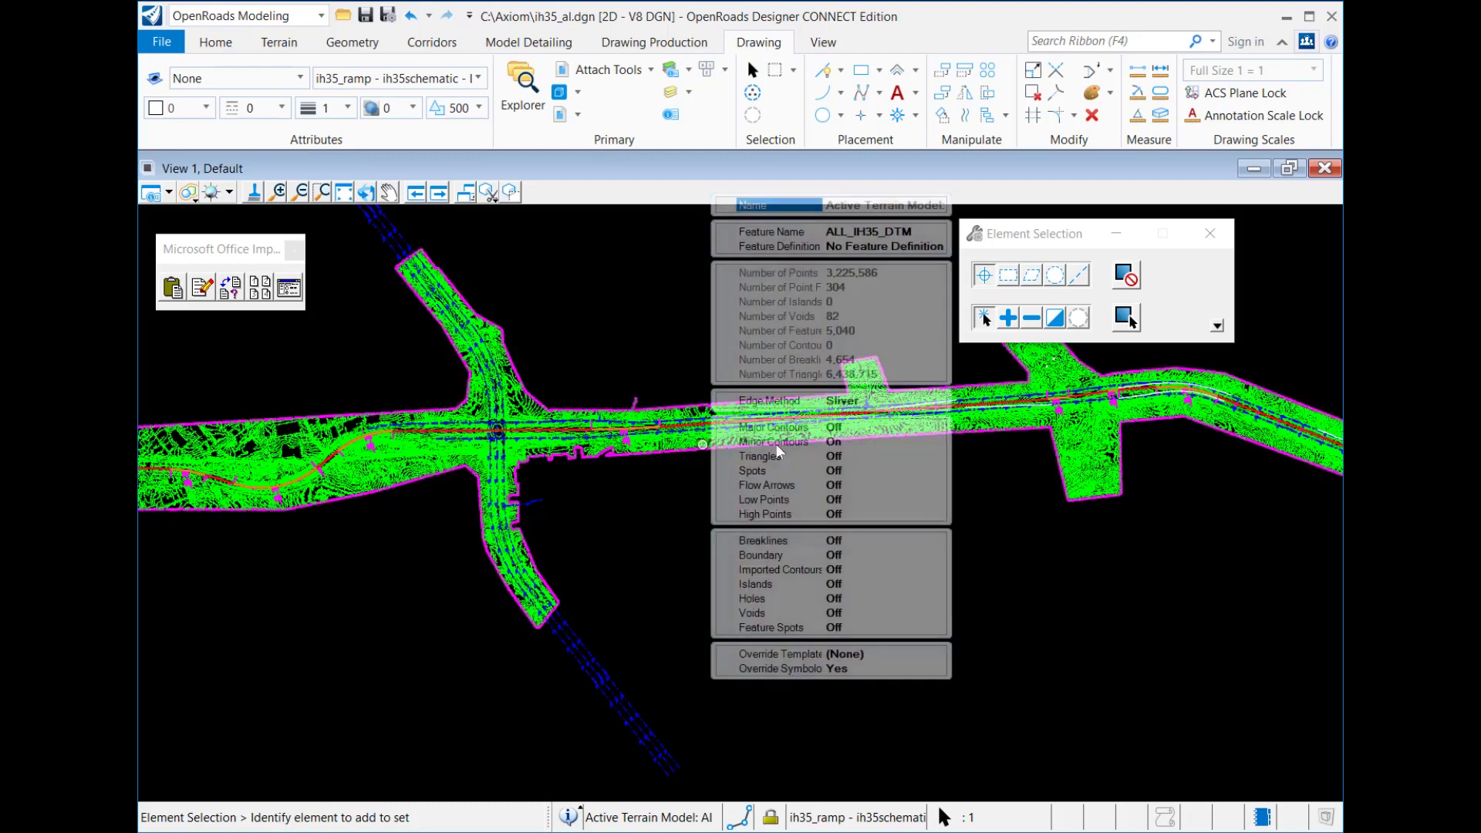
pyautogui.click(866, 442)
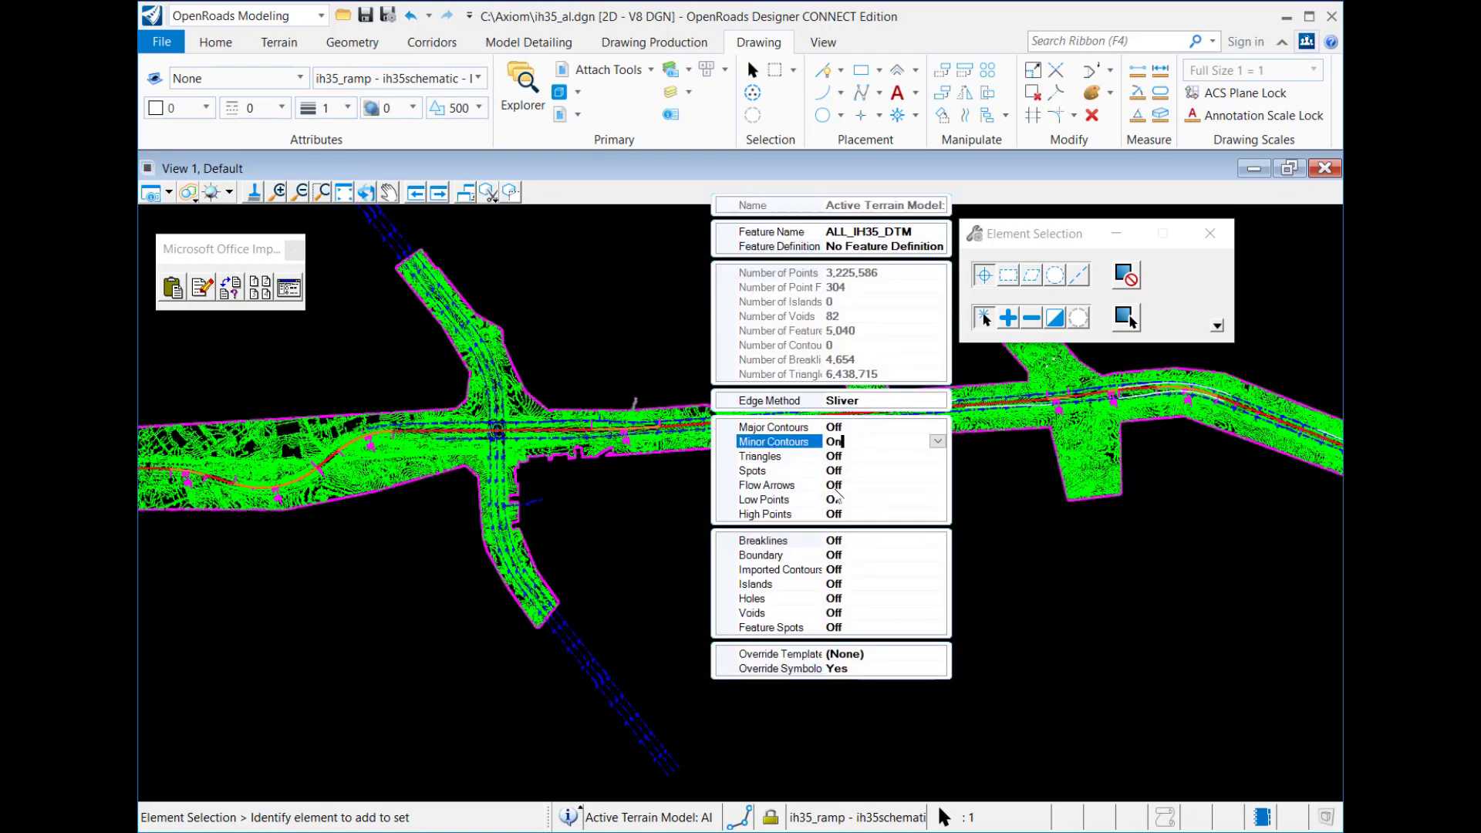
pyautogui.doubleClick(856, 441)
pyautogui.click(640, 576)
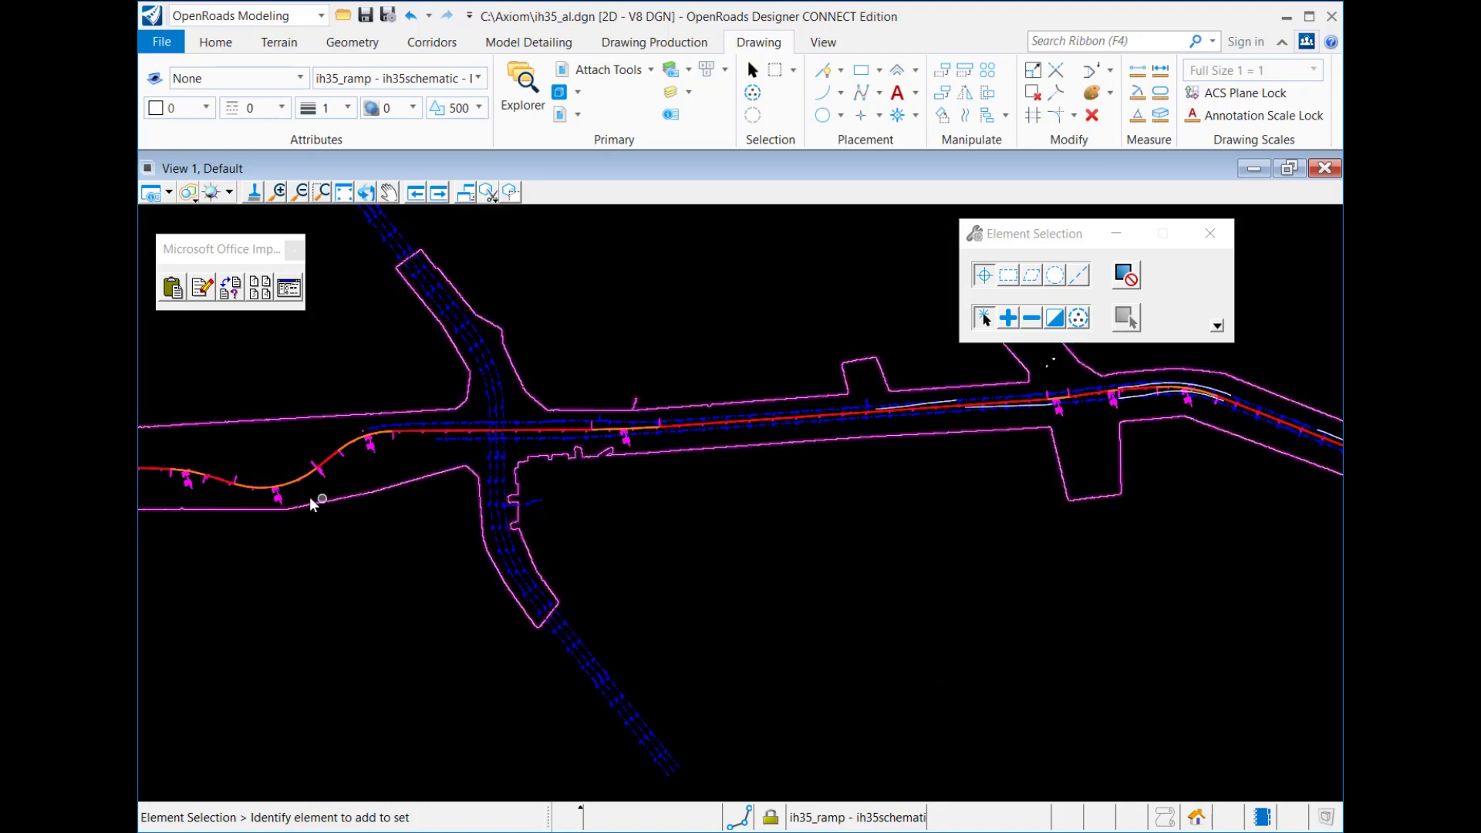
# Open View 2 and tile it side by side with View 1, keeping the alignment curve near station 355+00 in plan
pyautogui.scroll(4, 249, 487)
pyautogui.scroll(5, 247, 489)
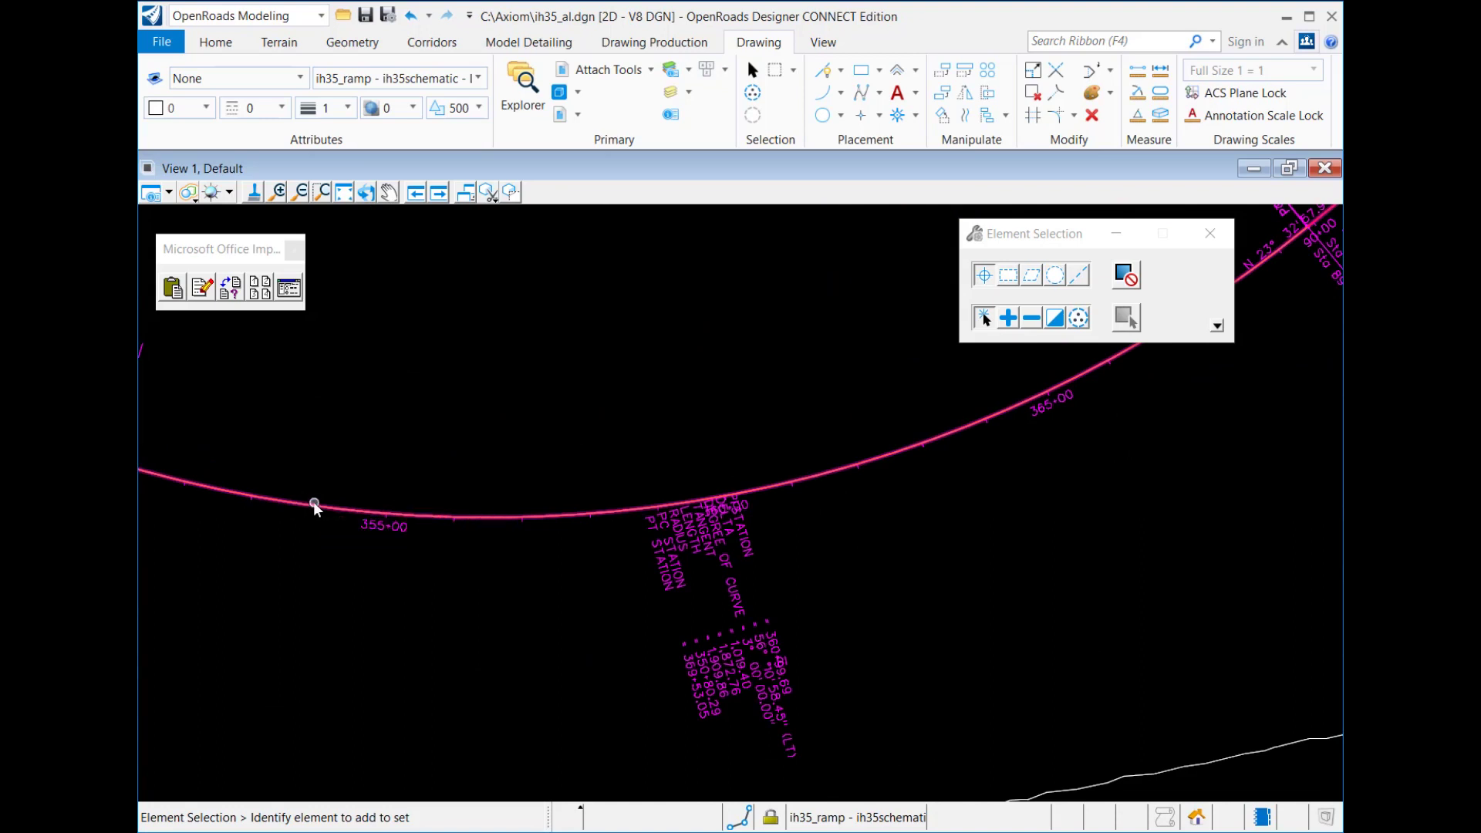
pyautogui.click(313, 501)
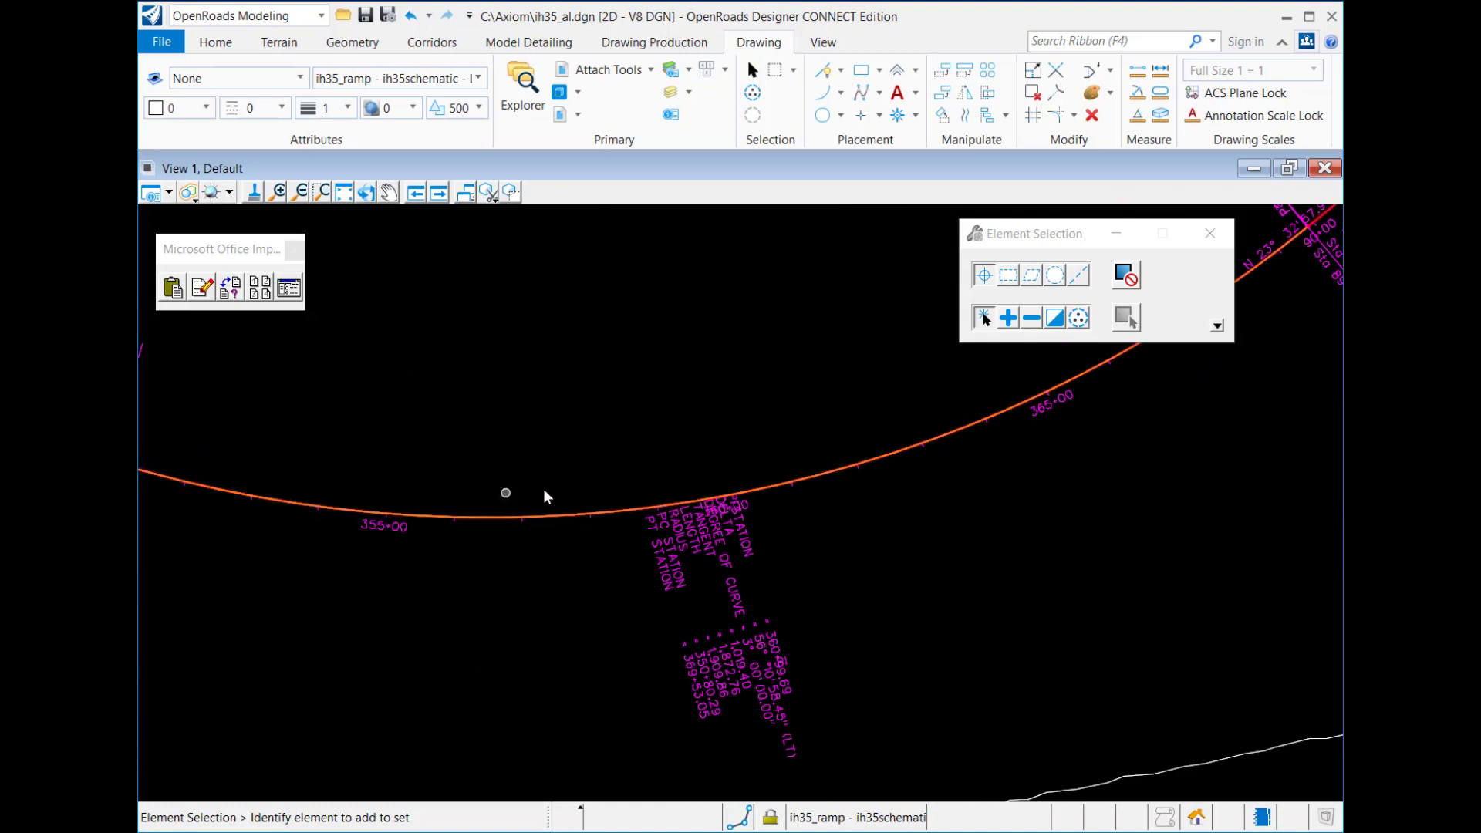
pyautogui.click(1289, 169)
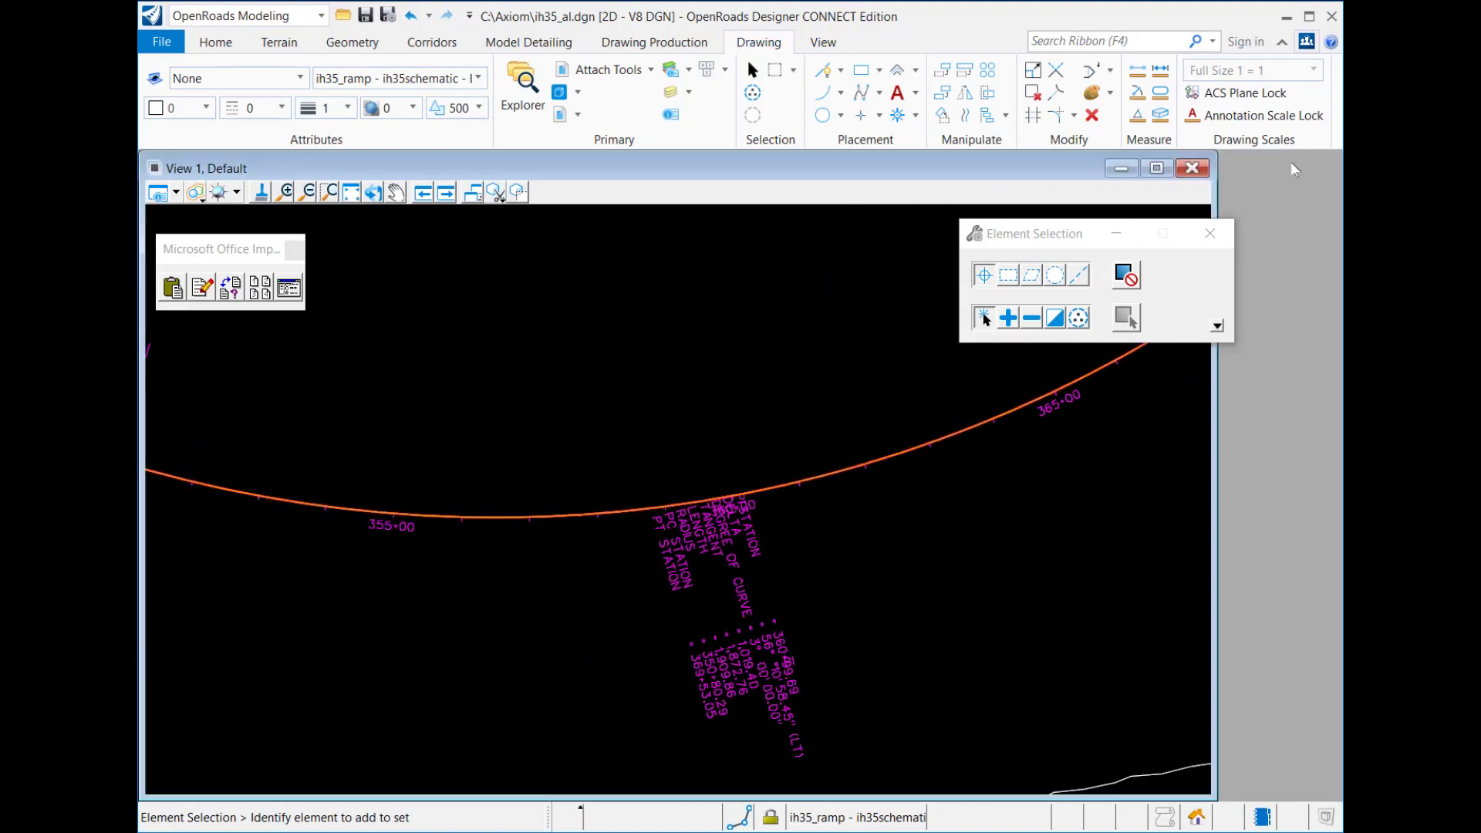
pyautogui.click(823, 43)
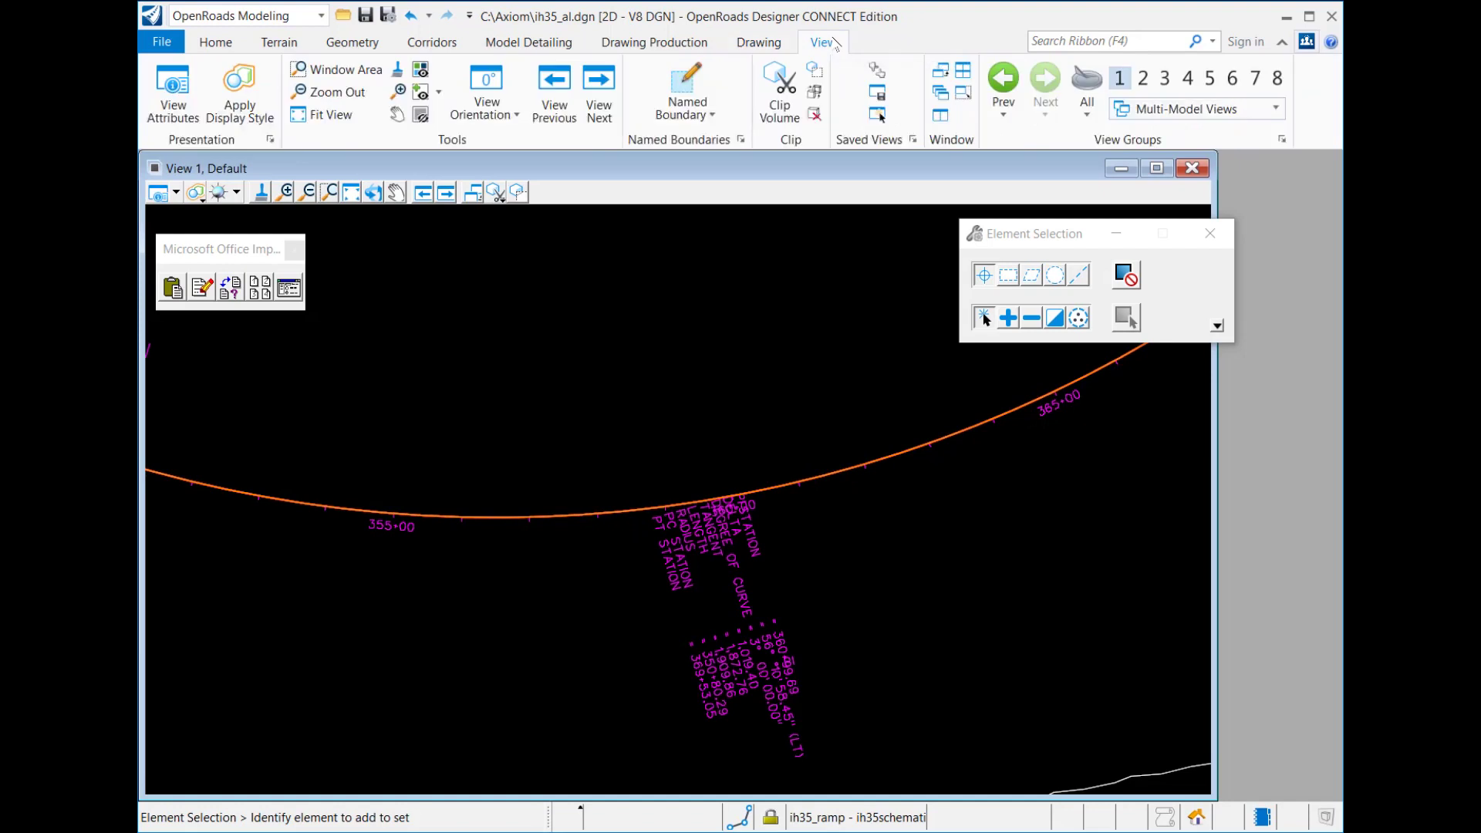
pyautogui.click(1144, 79)
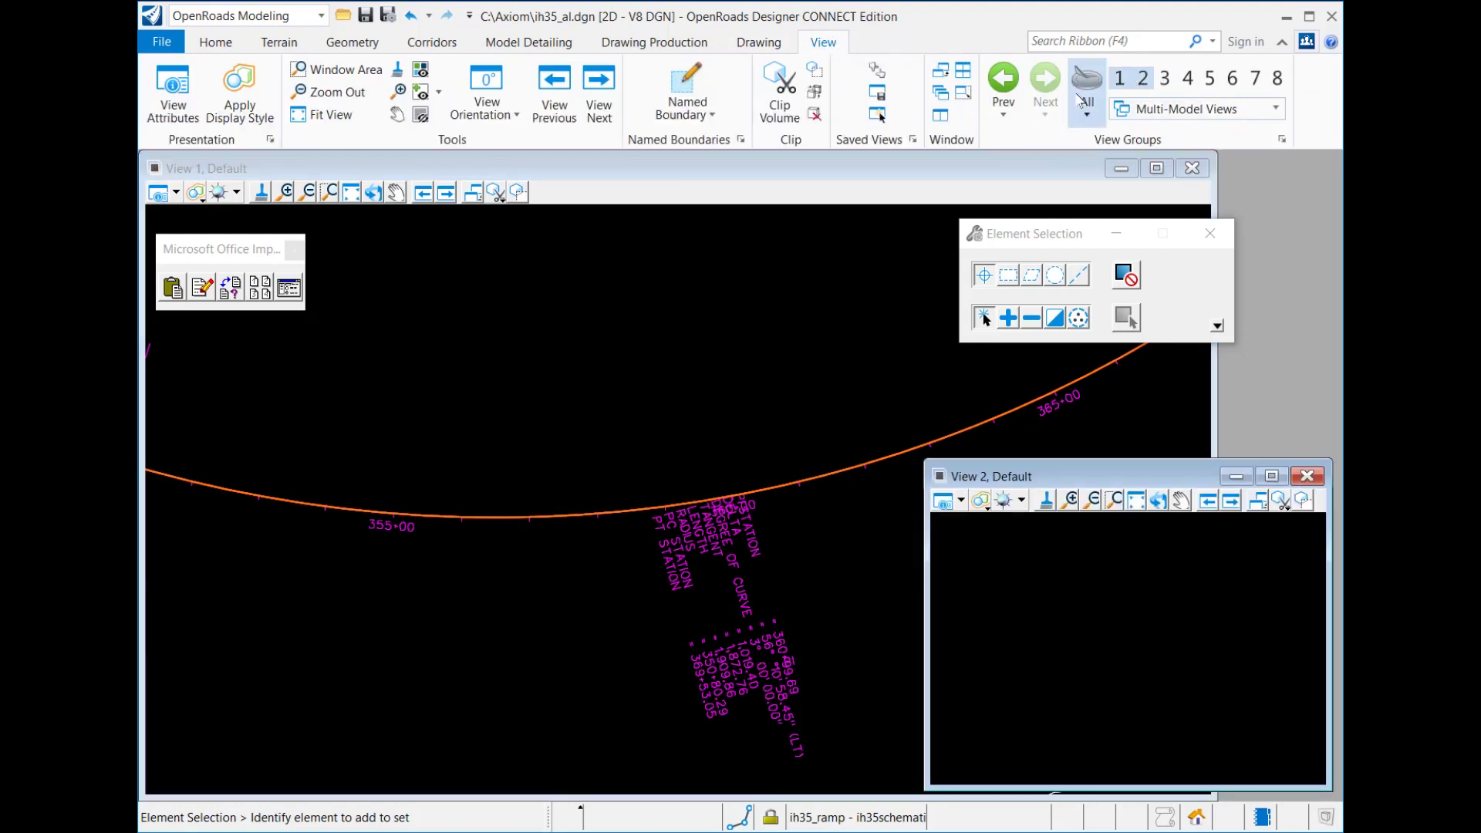
pyautogui.click(940, 115)
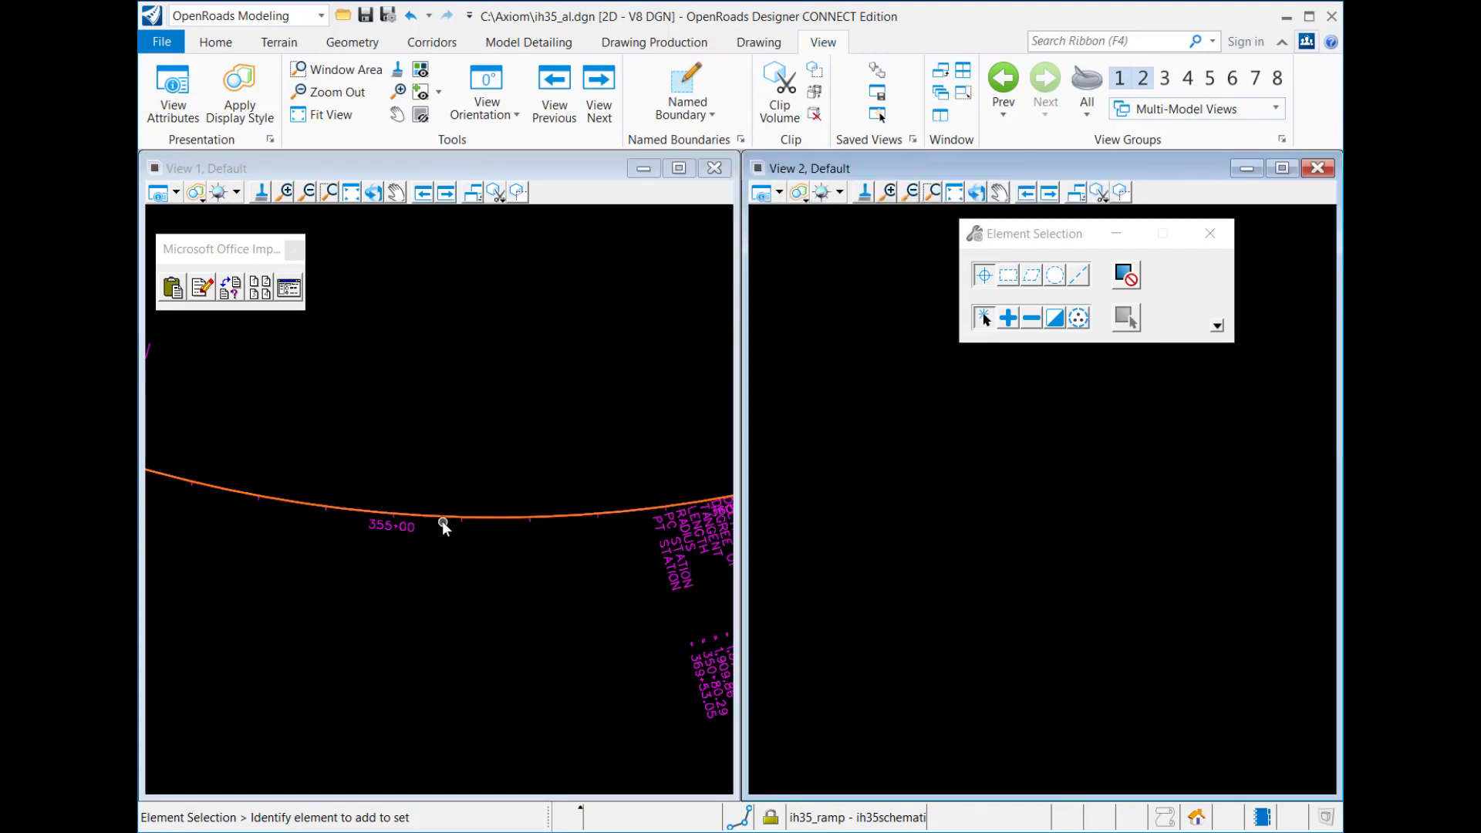
# Open the profile model of the IH-35 alignment in View 2 and increase its vertical exaggeration
pyautogui.click(436, 515)
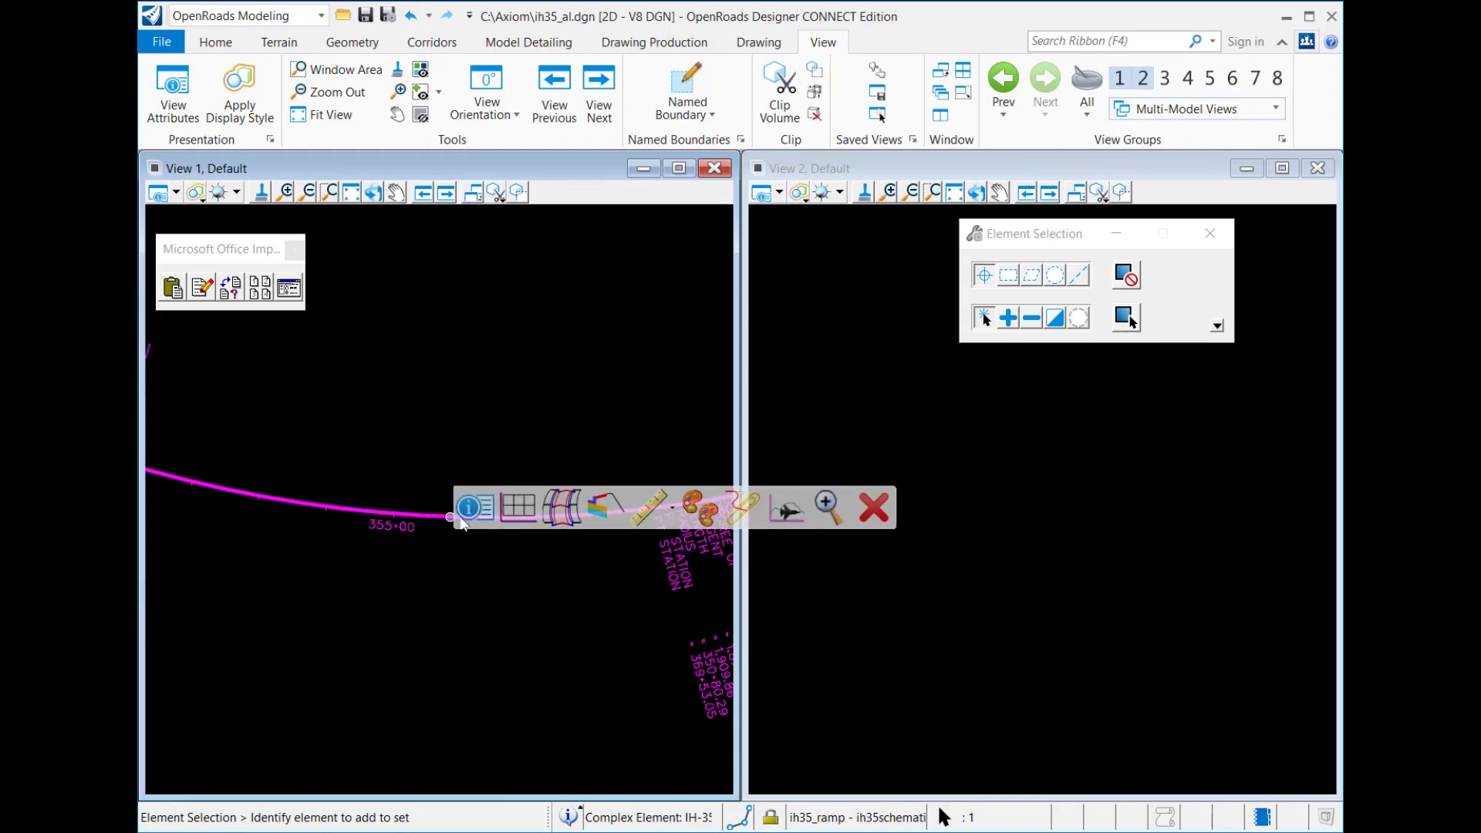
pyautogui.click(517, 507)
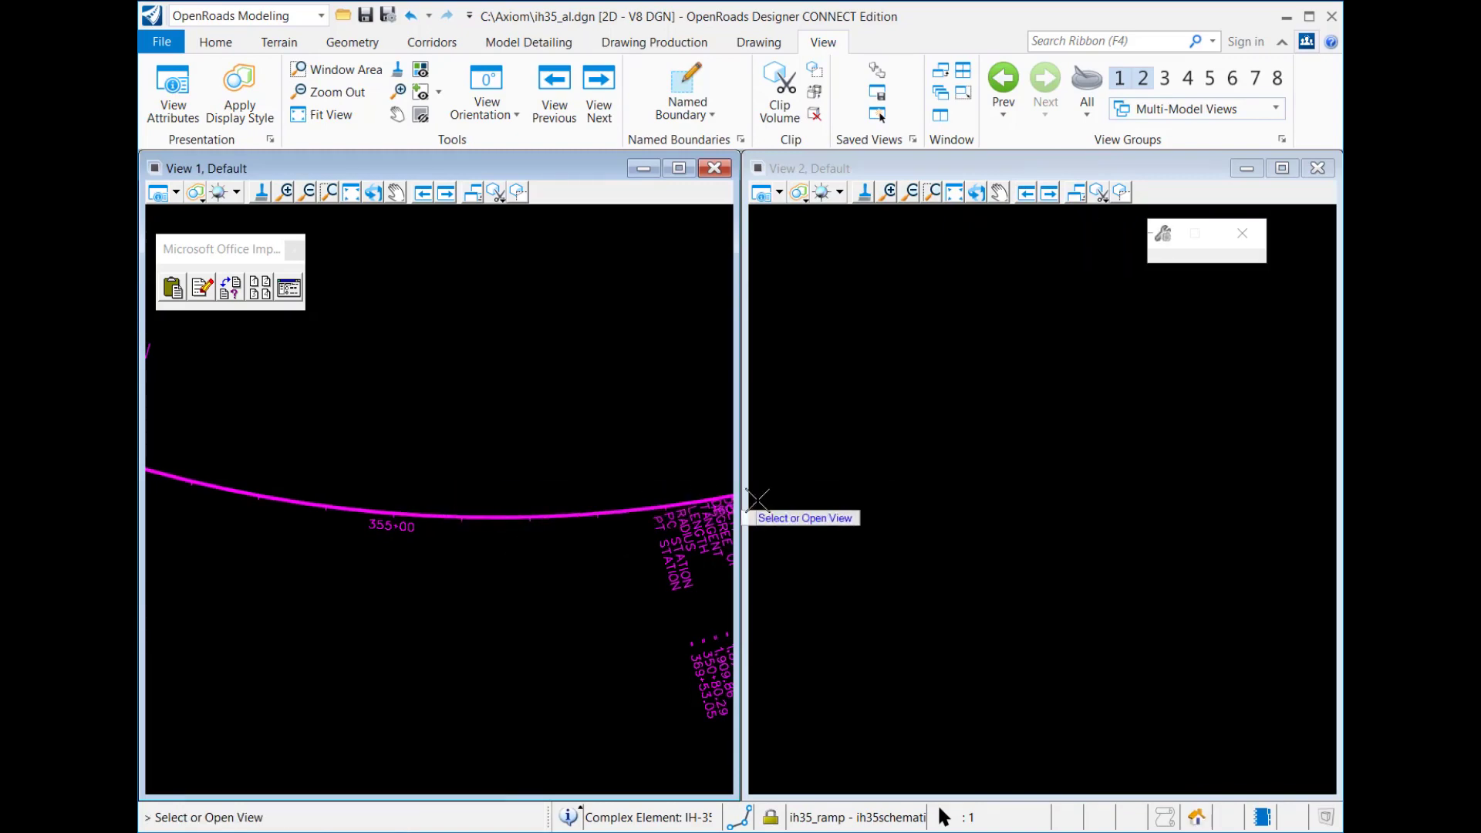
pyautogui.click(898, 514)
pyautogui.moveTo(792, 566)
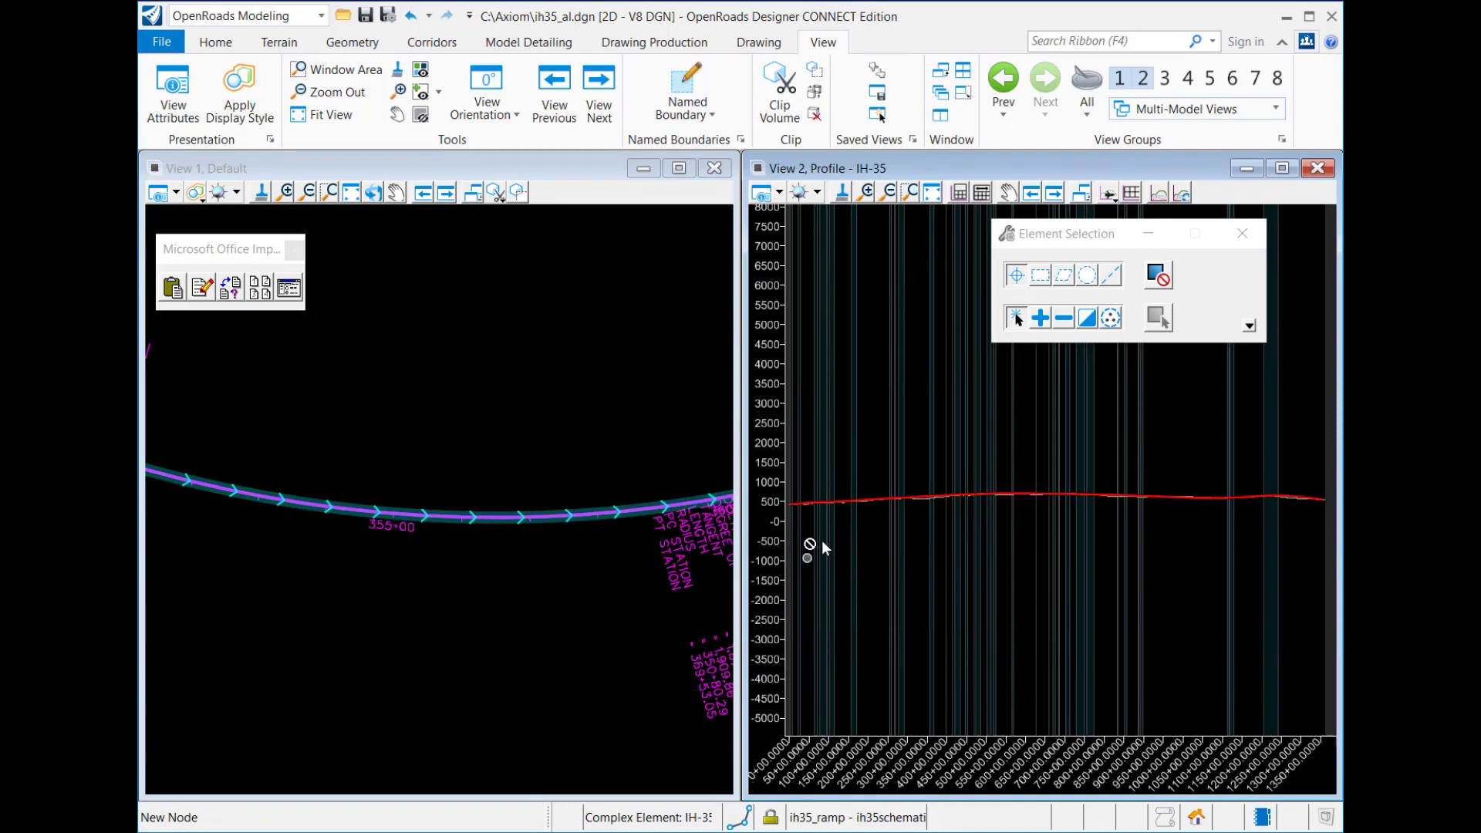
pyautogui.keyDown('shift'); pyautogui.scroll(4, 804, 516); pyautogui.keyUp('shift')
pyautogui.keyDown('shift'); pyautogui.scroll(3, 826, 493); pyautogui.keyUp('shift')
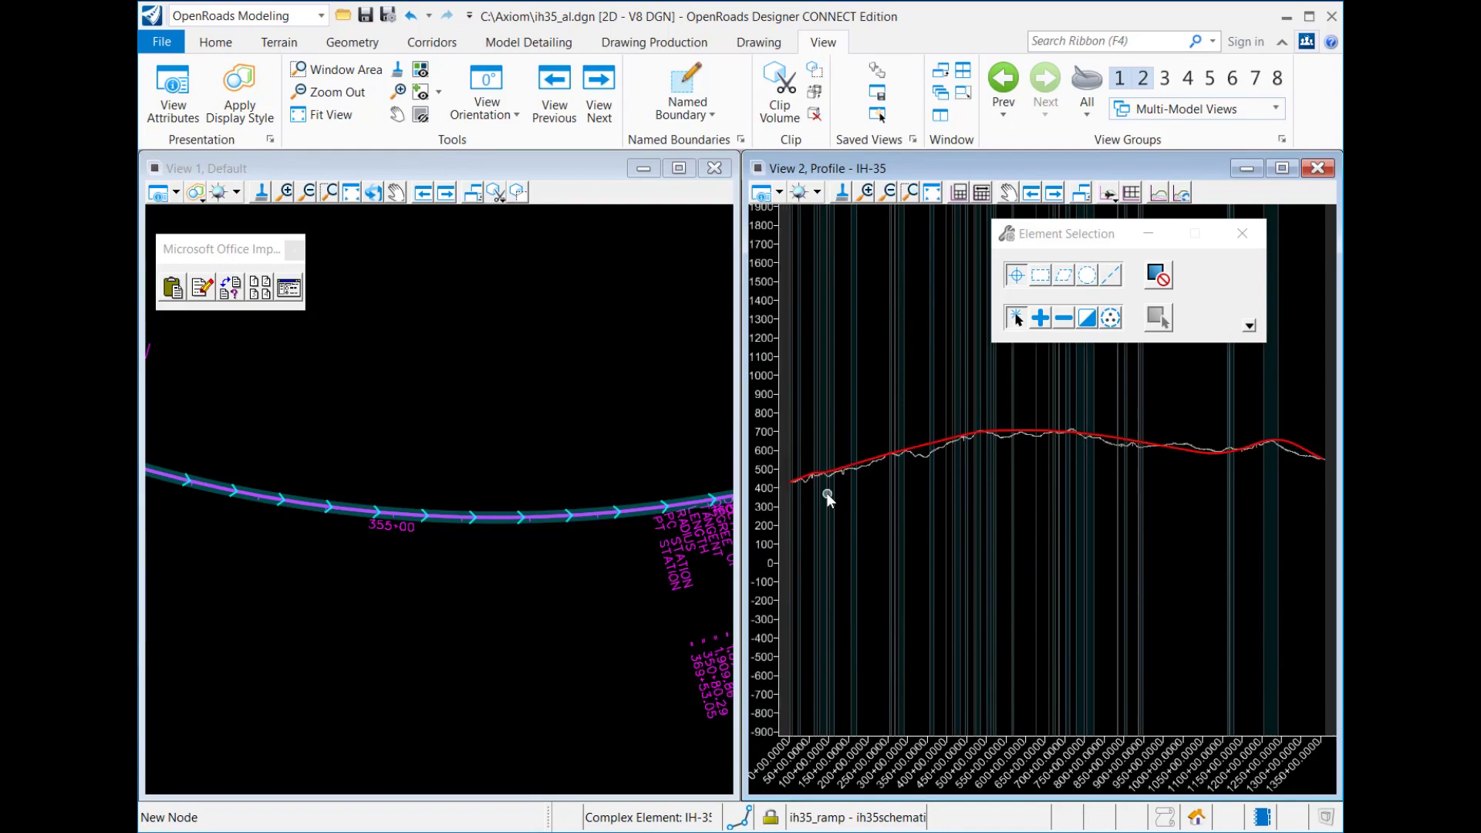
# Adjust the zoom and vertical exaggeration of the IH-35 profile view to compare the design profile with the terrain line
pyautogui.moveTo(839, 514)
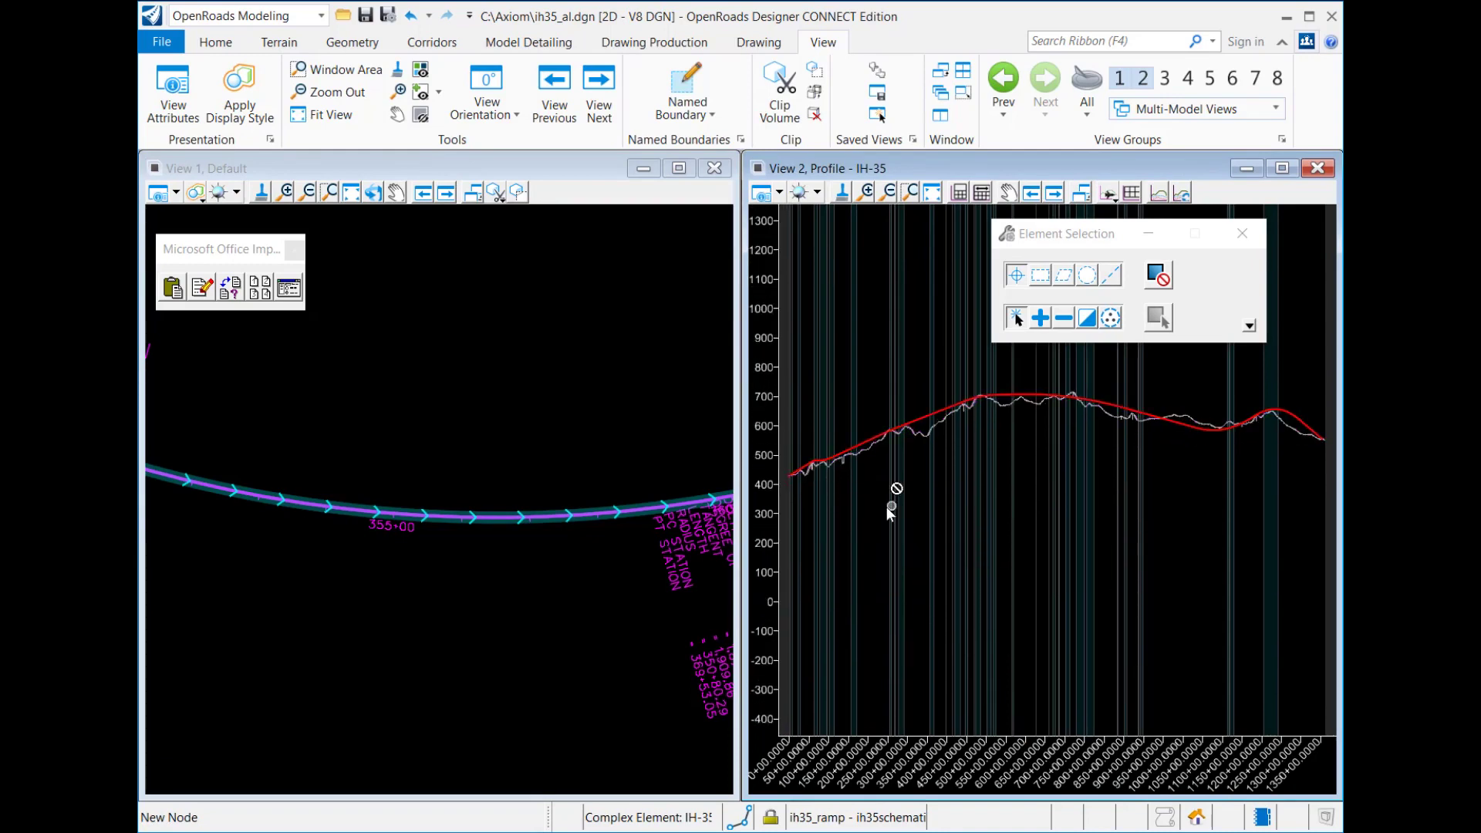
pyautogui.scroll(2, 824, 505)
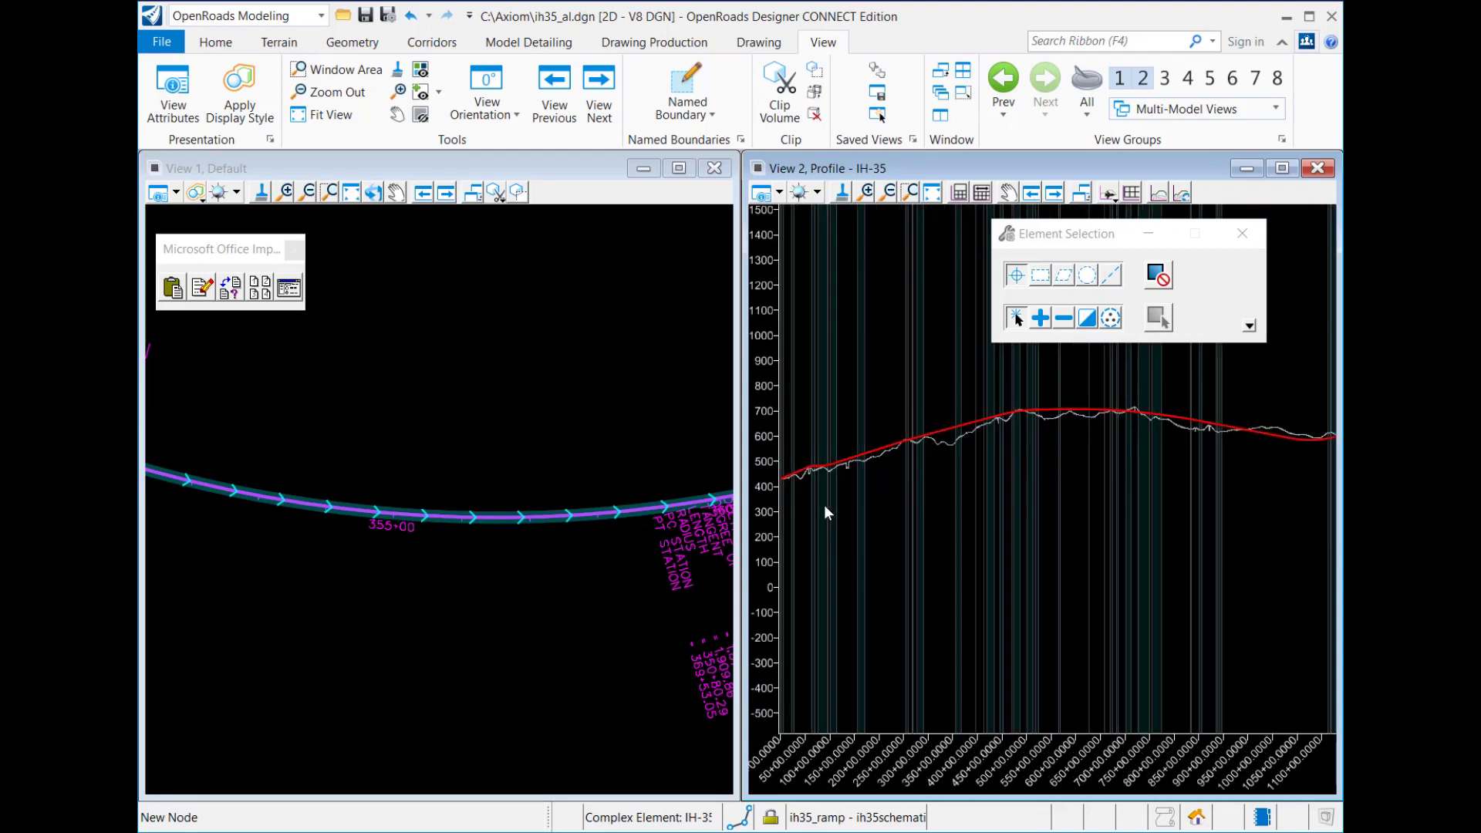
pyautogui.scroll(-2, 824, 504)
pyautogui.moveTo(824, 505)
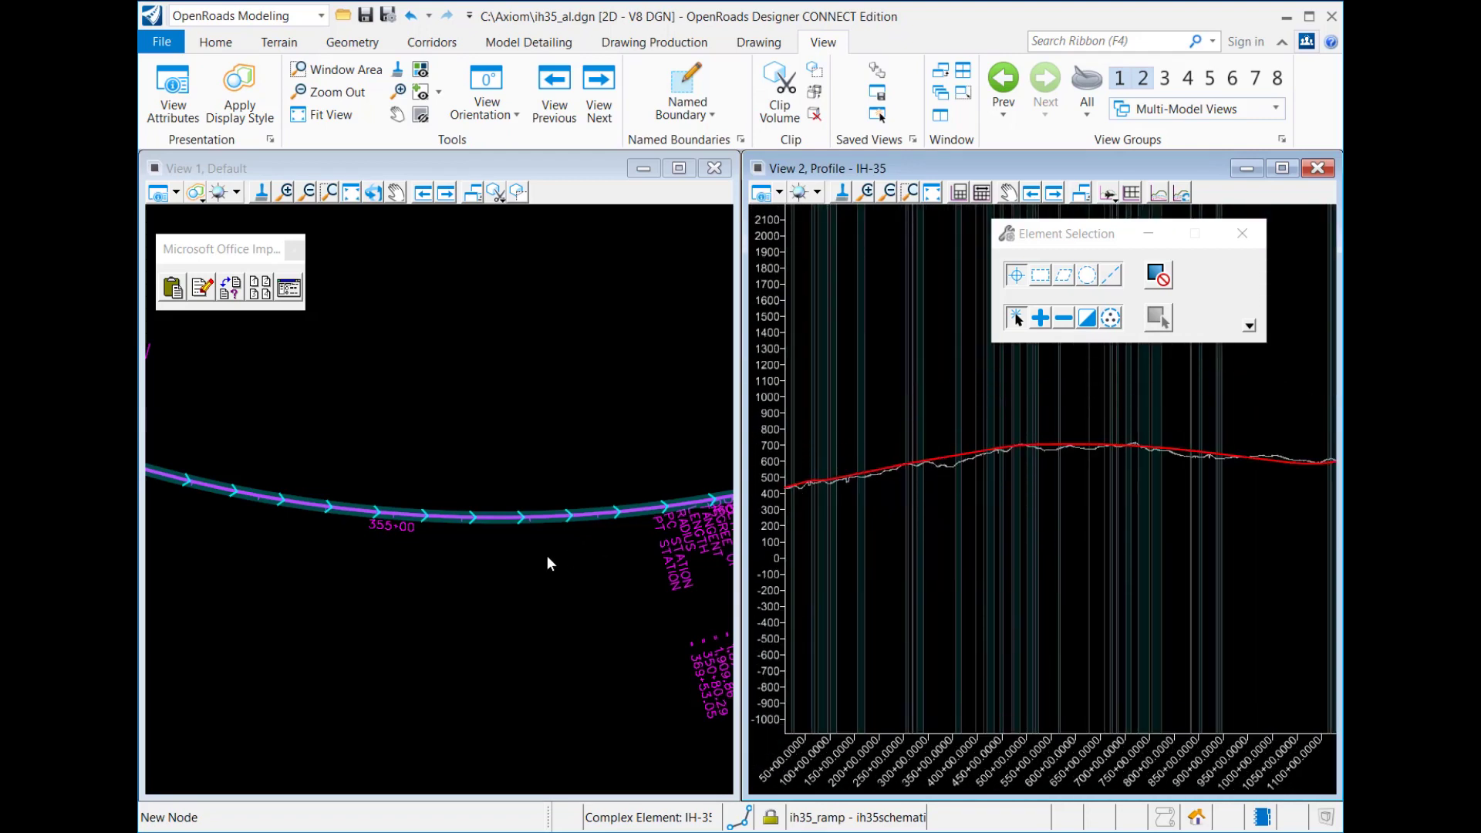
# Create a corridor named IH-35 along the IH-35 alignment, using its active profile and the Conceptual feature definition
pyautogui.scroll(-5, 501, 552)
pyautogui.scroll(-5, 627, 540)
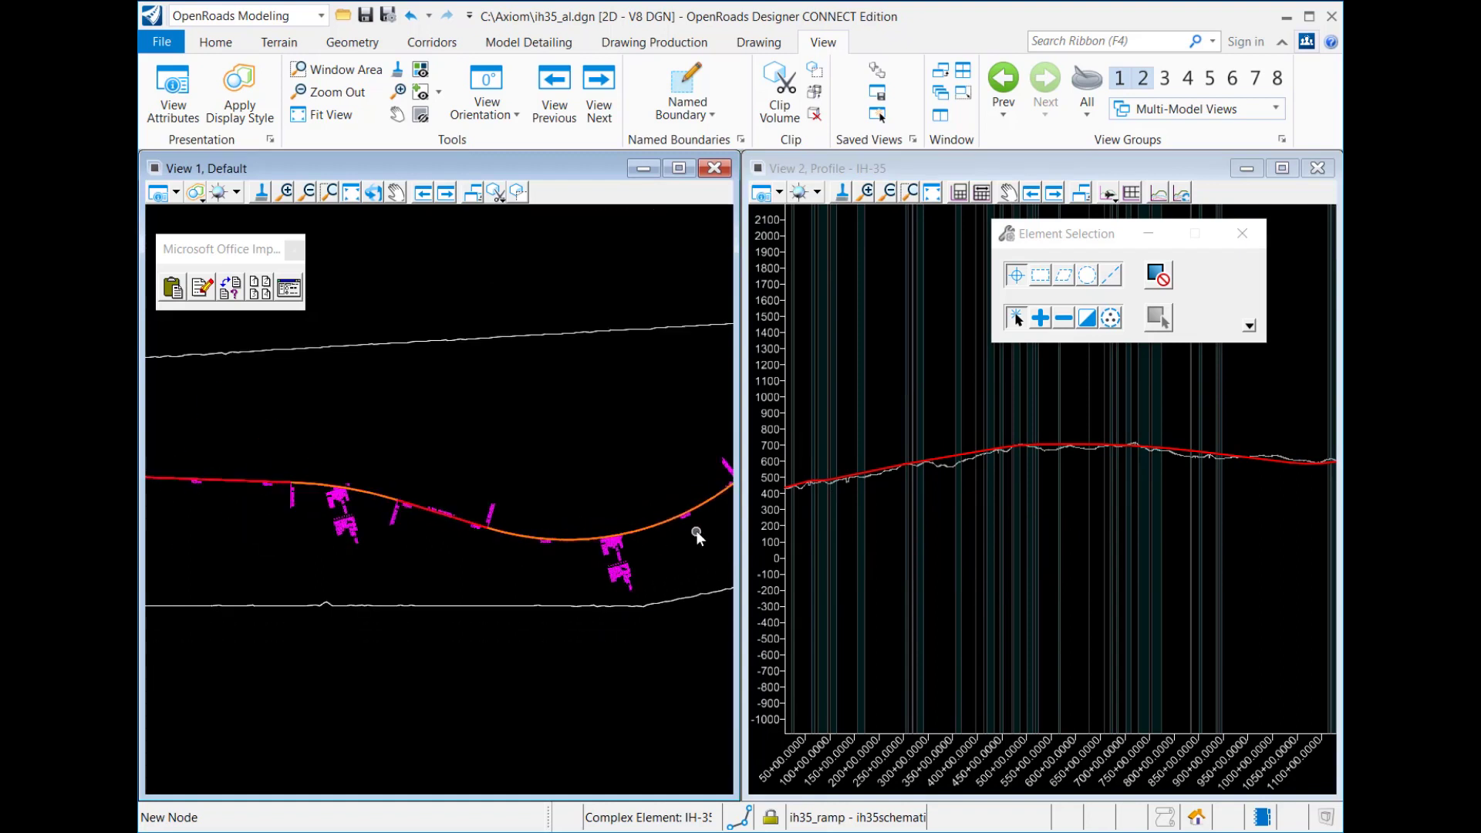
pyautogui.moveTo(487, 402); pyautogui.dragTo(420, 410, button='middle')
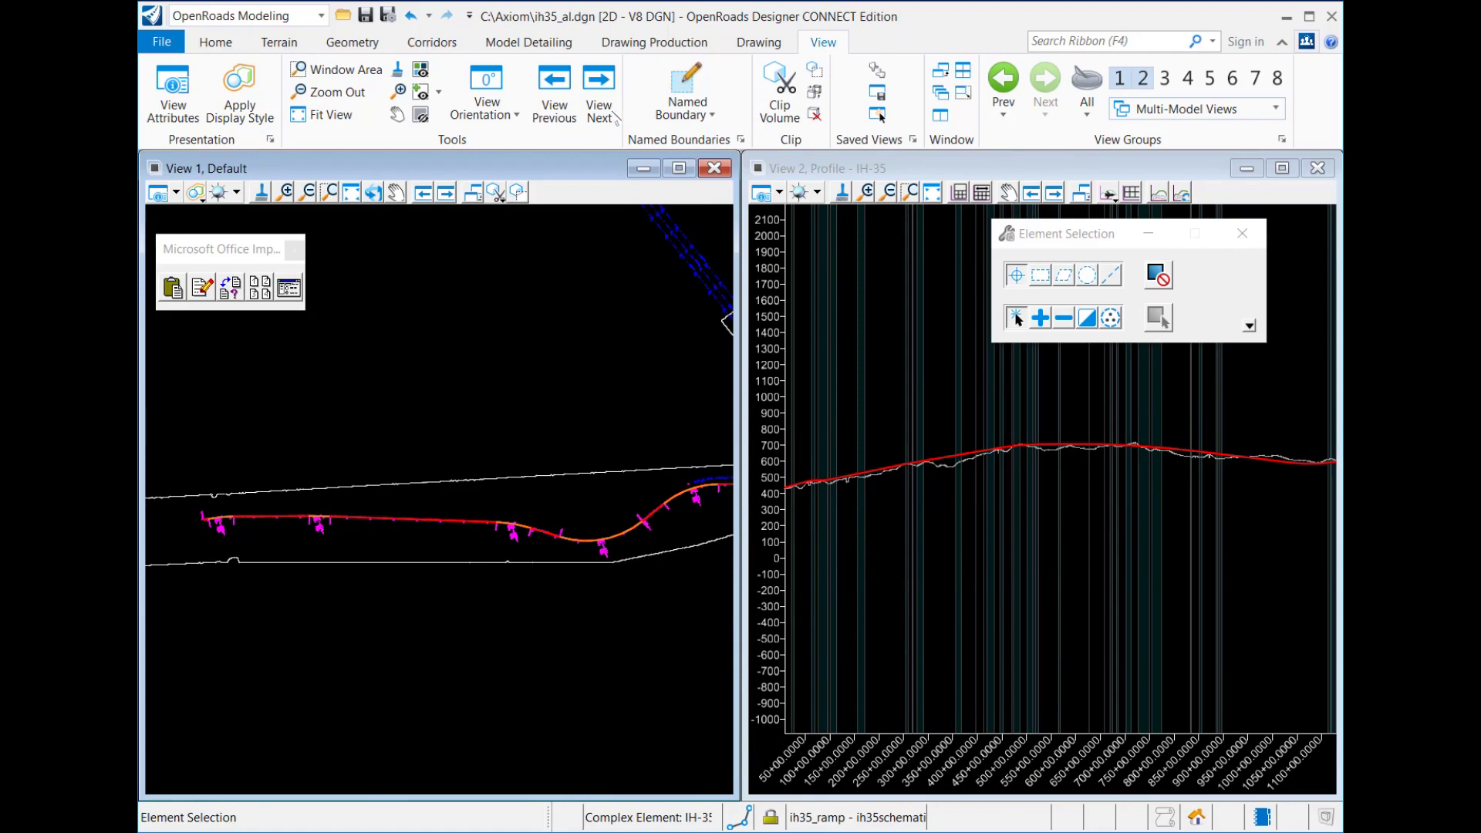
pyautogui.click(444, 43)
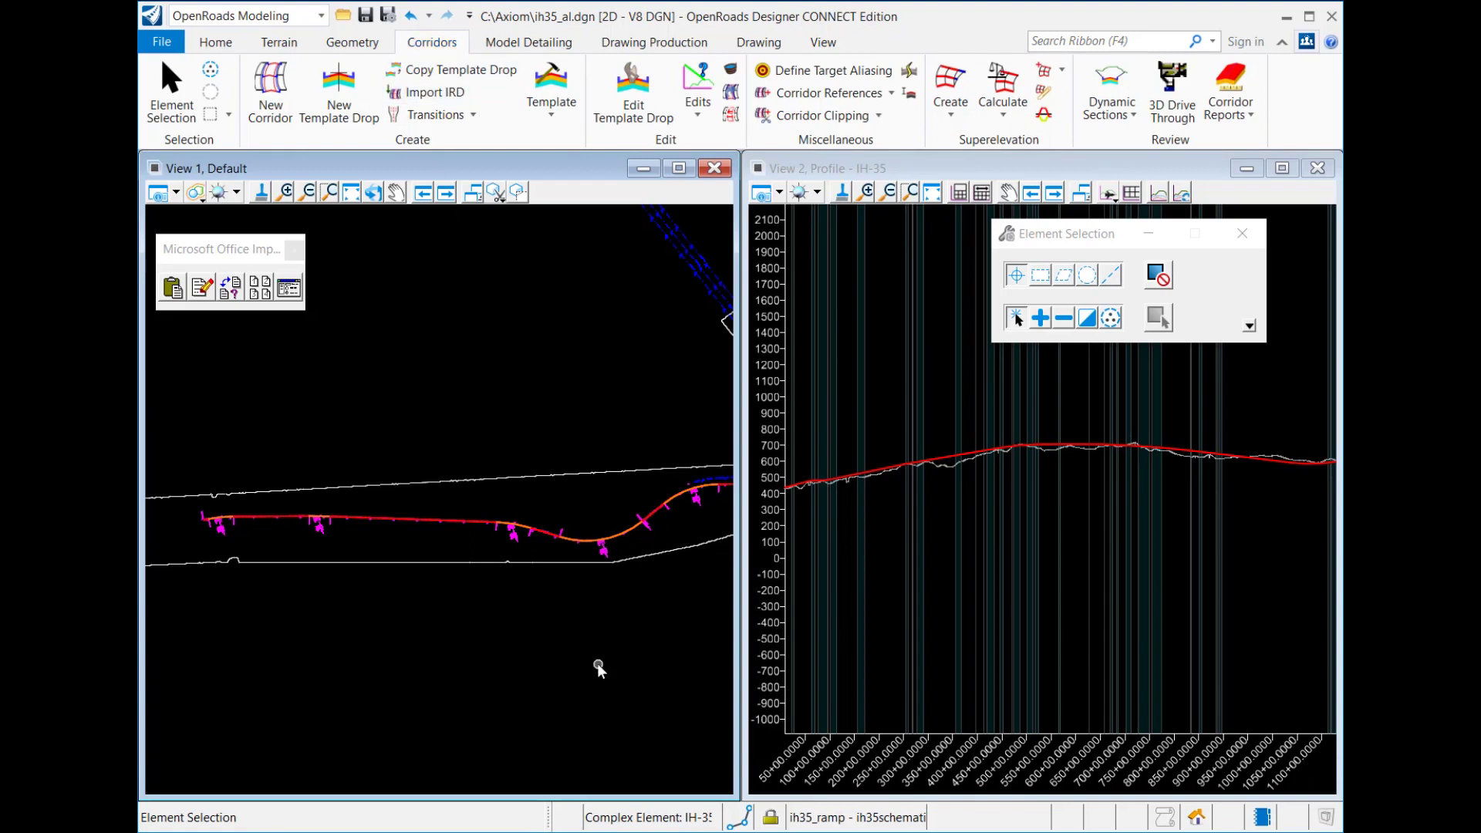
pyautogui.click(274, 107)
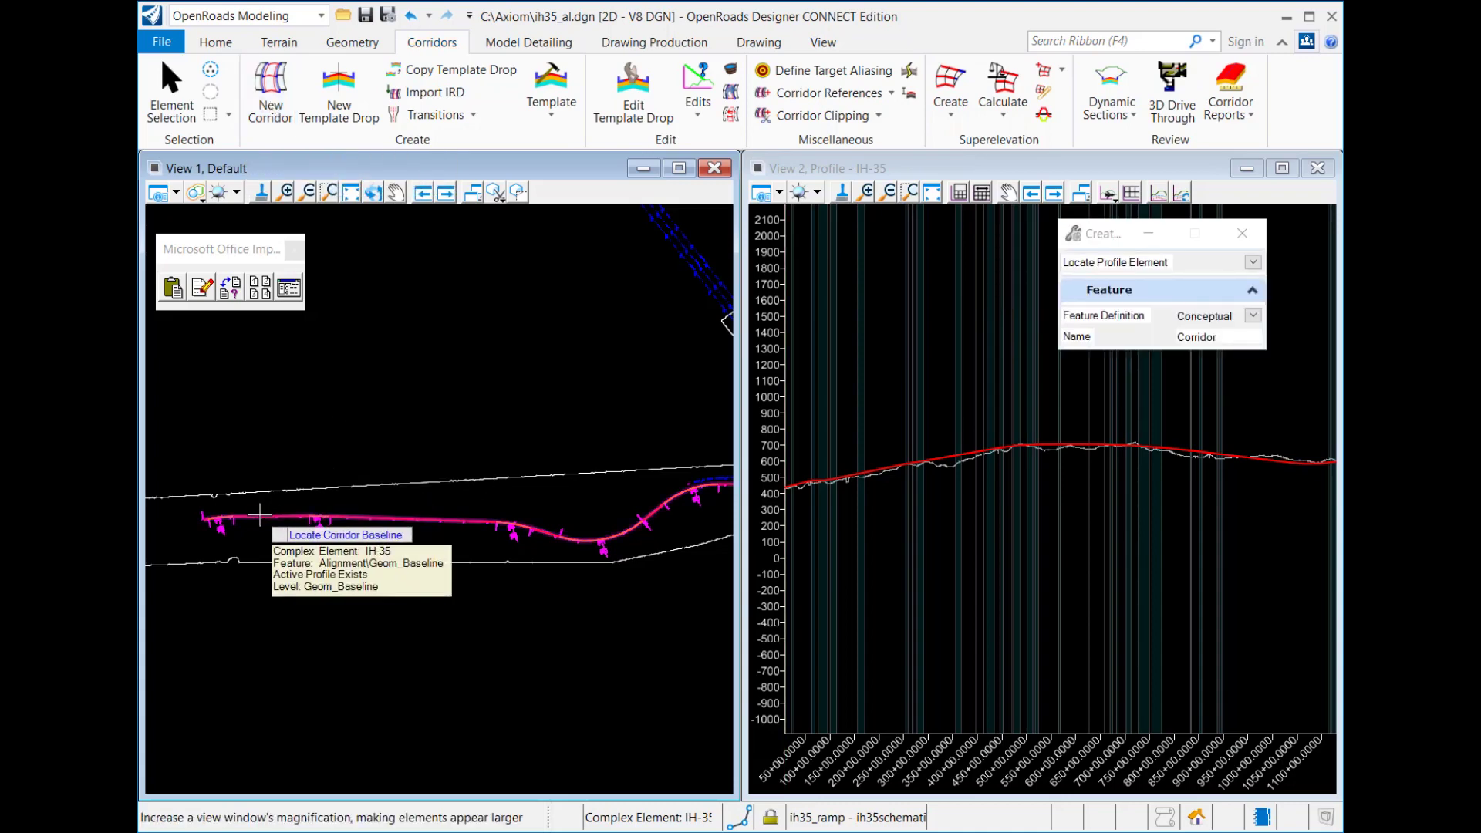
pyautogui.click(260, 515)
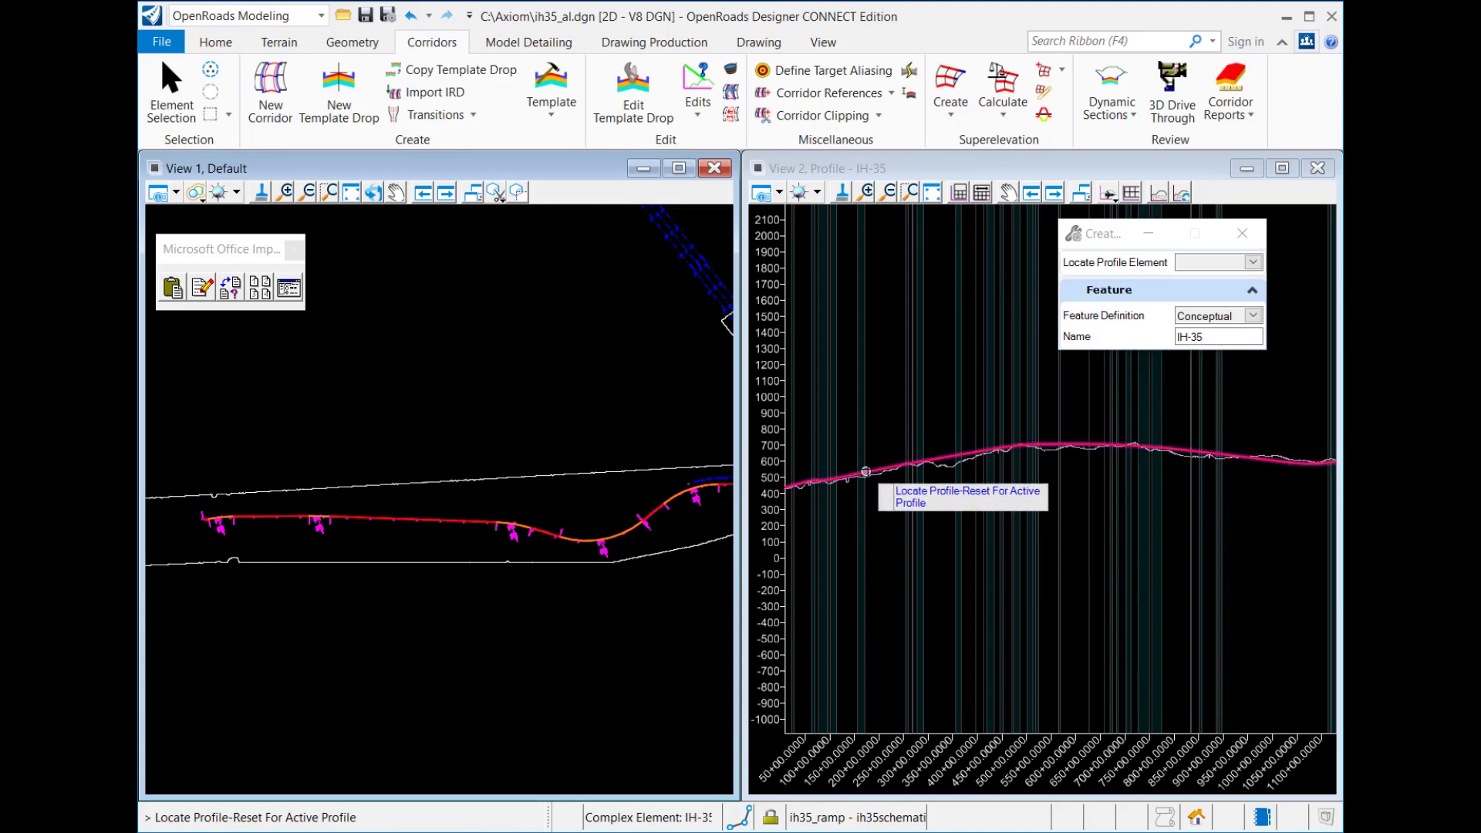
pyautogui.rightClick(866, 471)
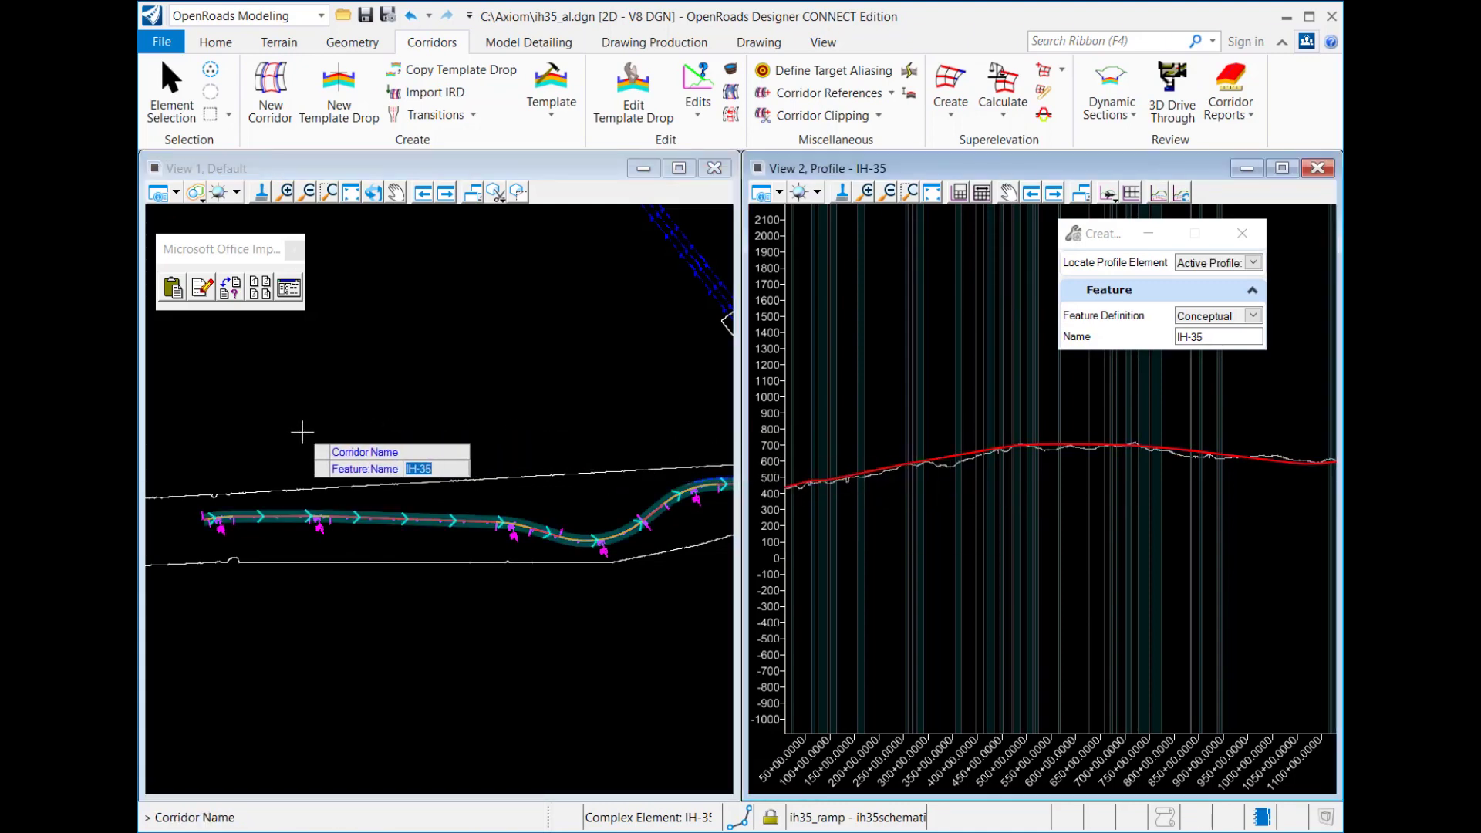
pyautogui.click(302, 433)
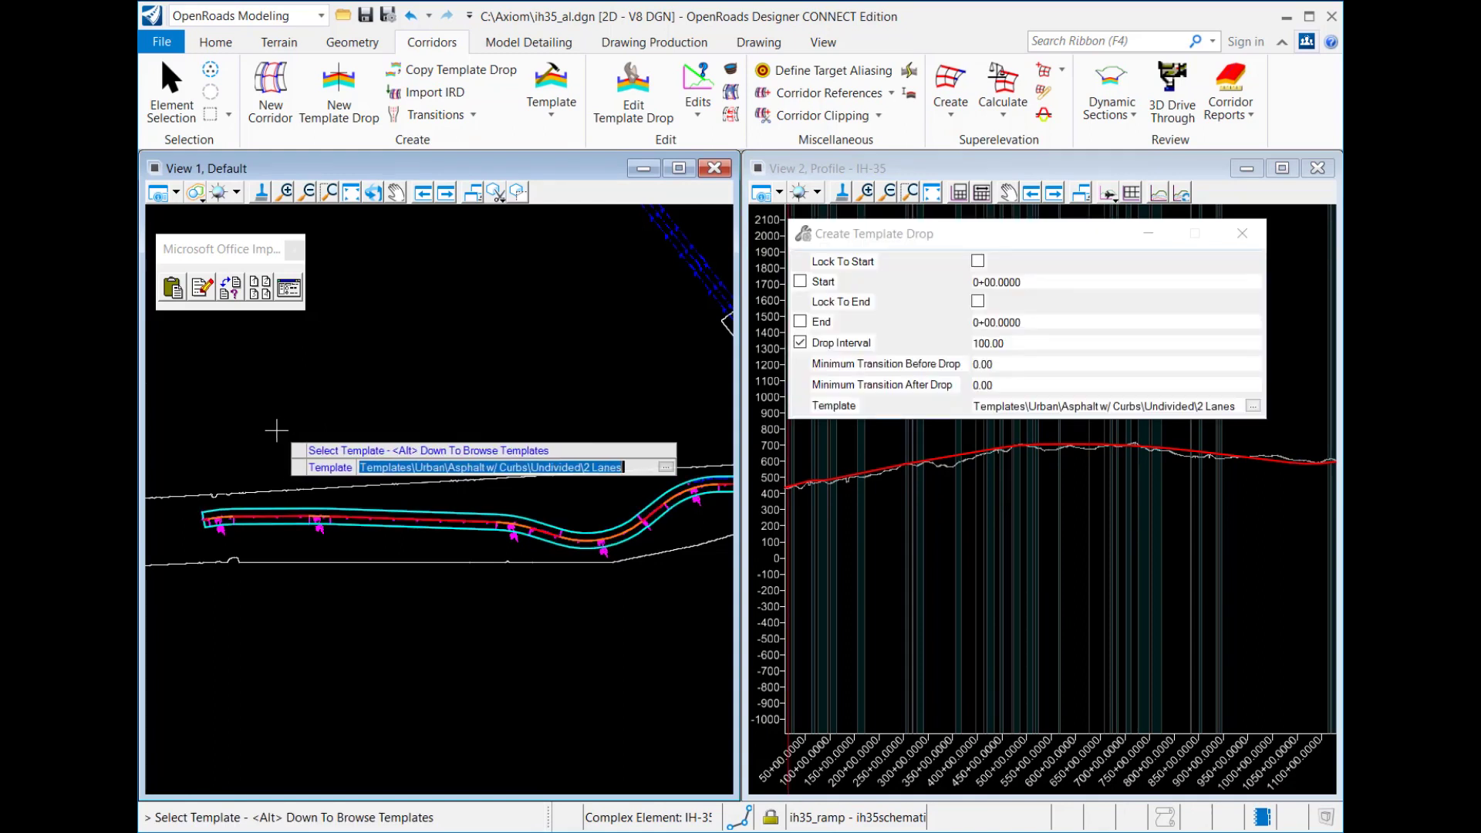
# Add a template drop of Urban\Asphalt w/ Curbs\Undivided\2 Lanes from station 0+00 to 123+43.6020 at interval 100.00 with 0.00 transitions
pyautogui.click(242, 434)
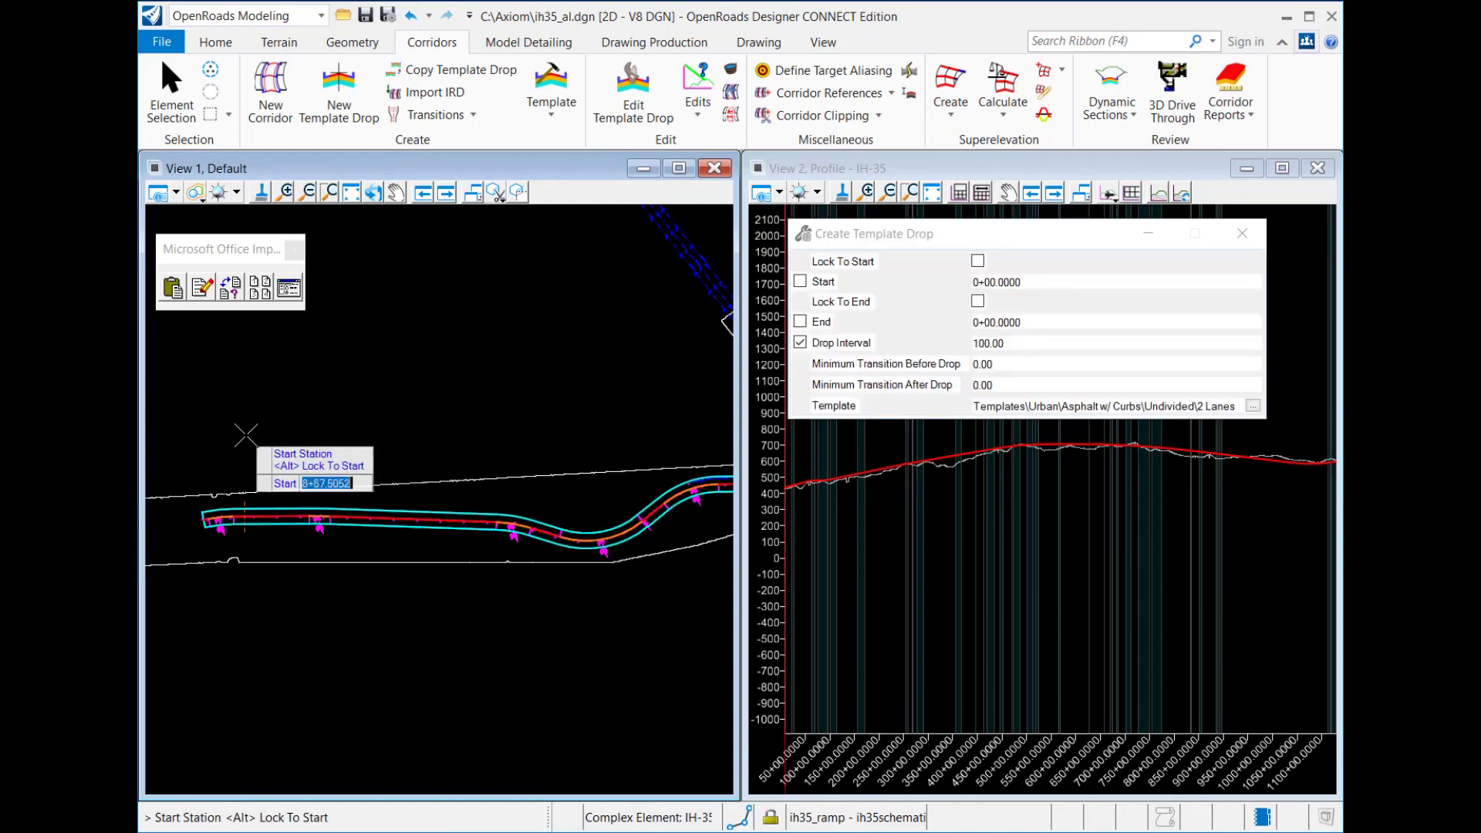
pyautogui.click(206, 584)
pyautogui.scroll(-2, 206, 584)
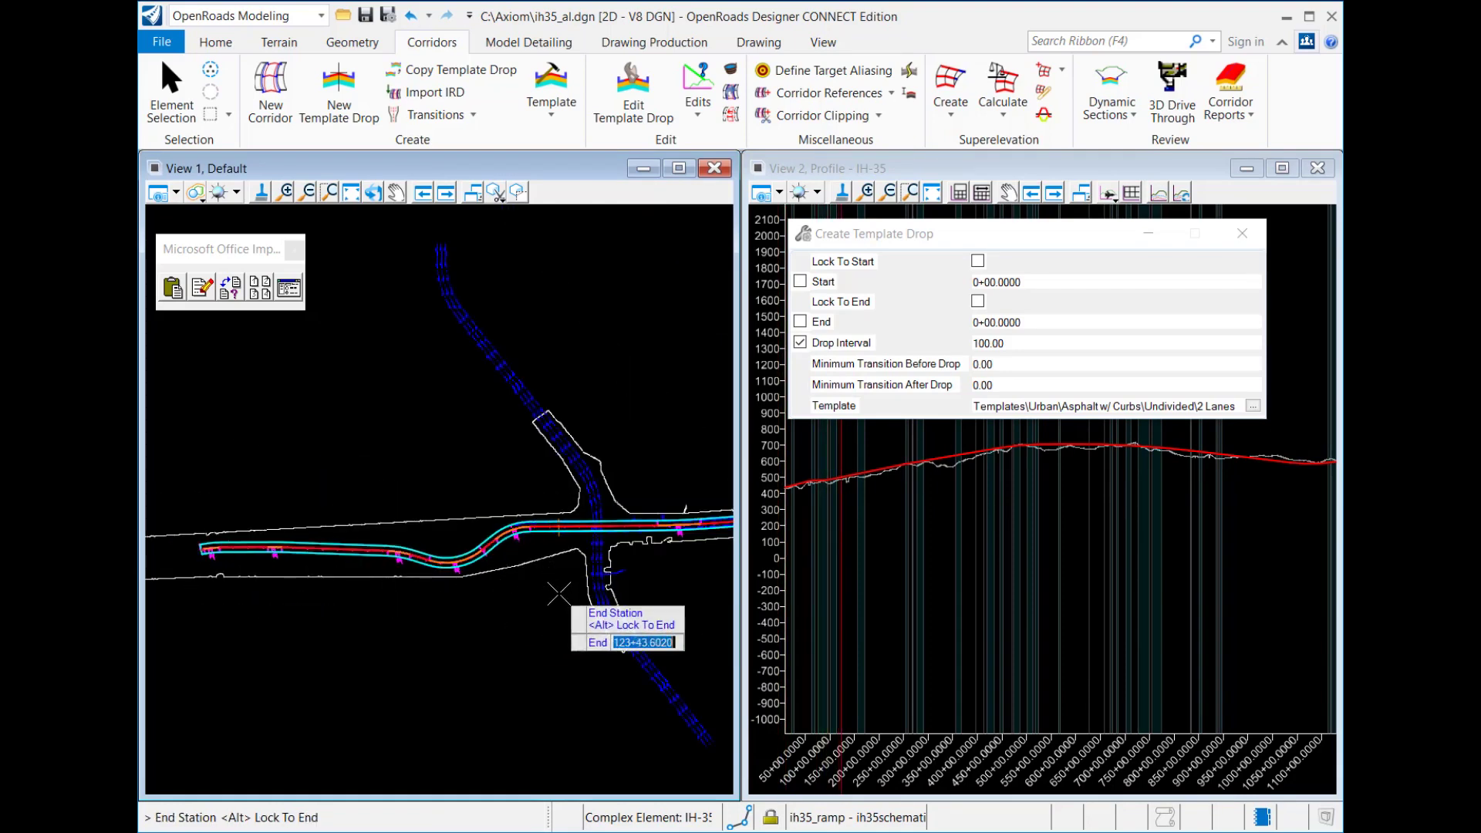
pyautogui.click(559, 592)
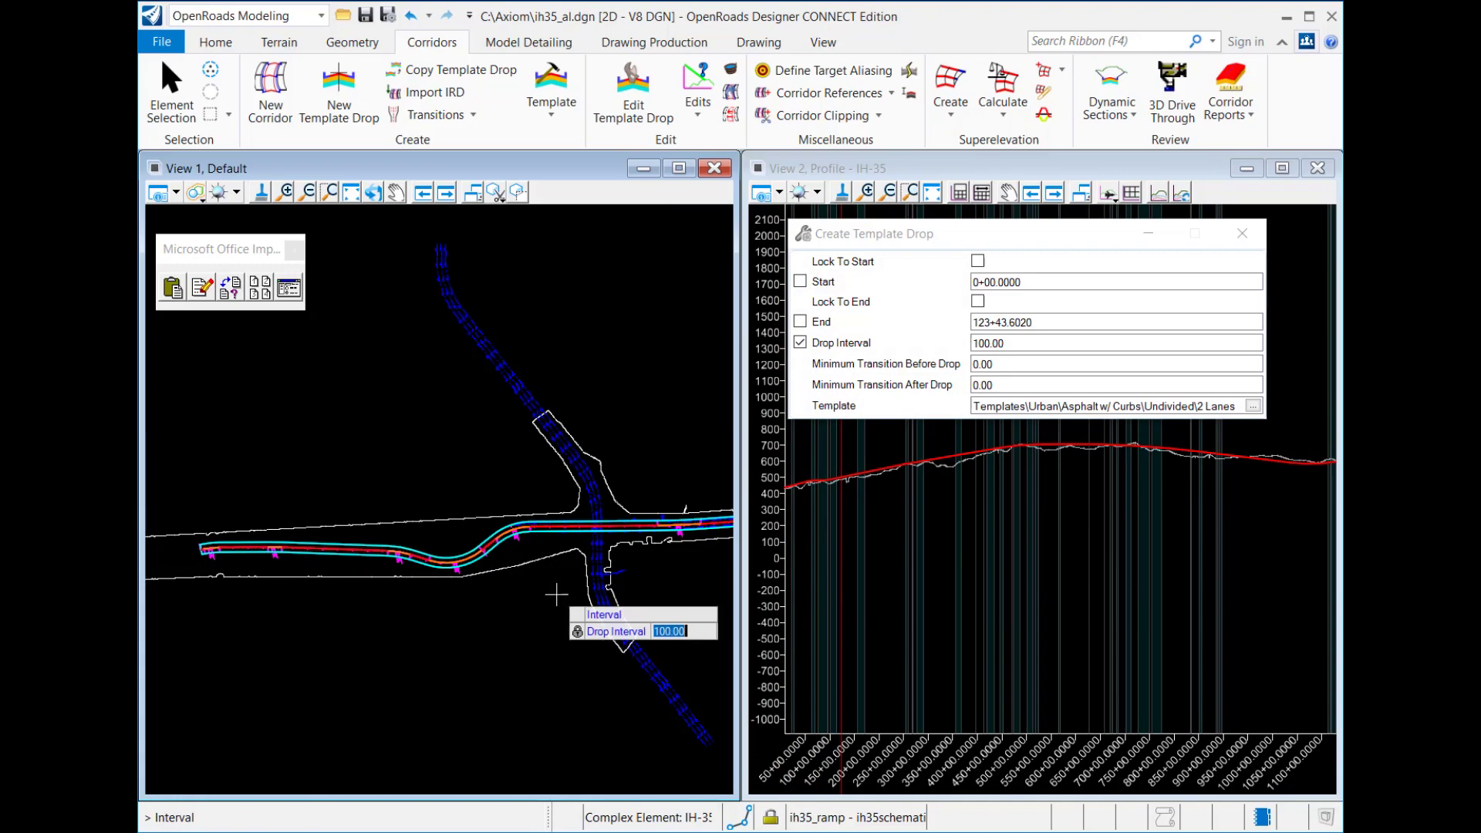
pyautogui.click(559, 593)
pyautogui.click(431, 611)
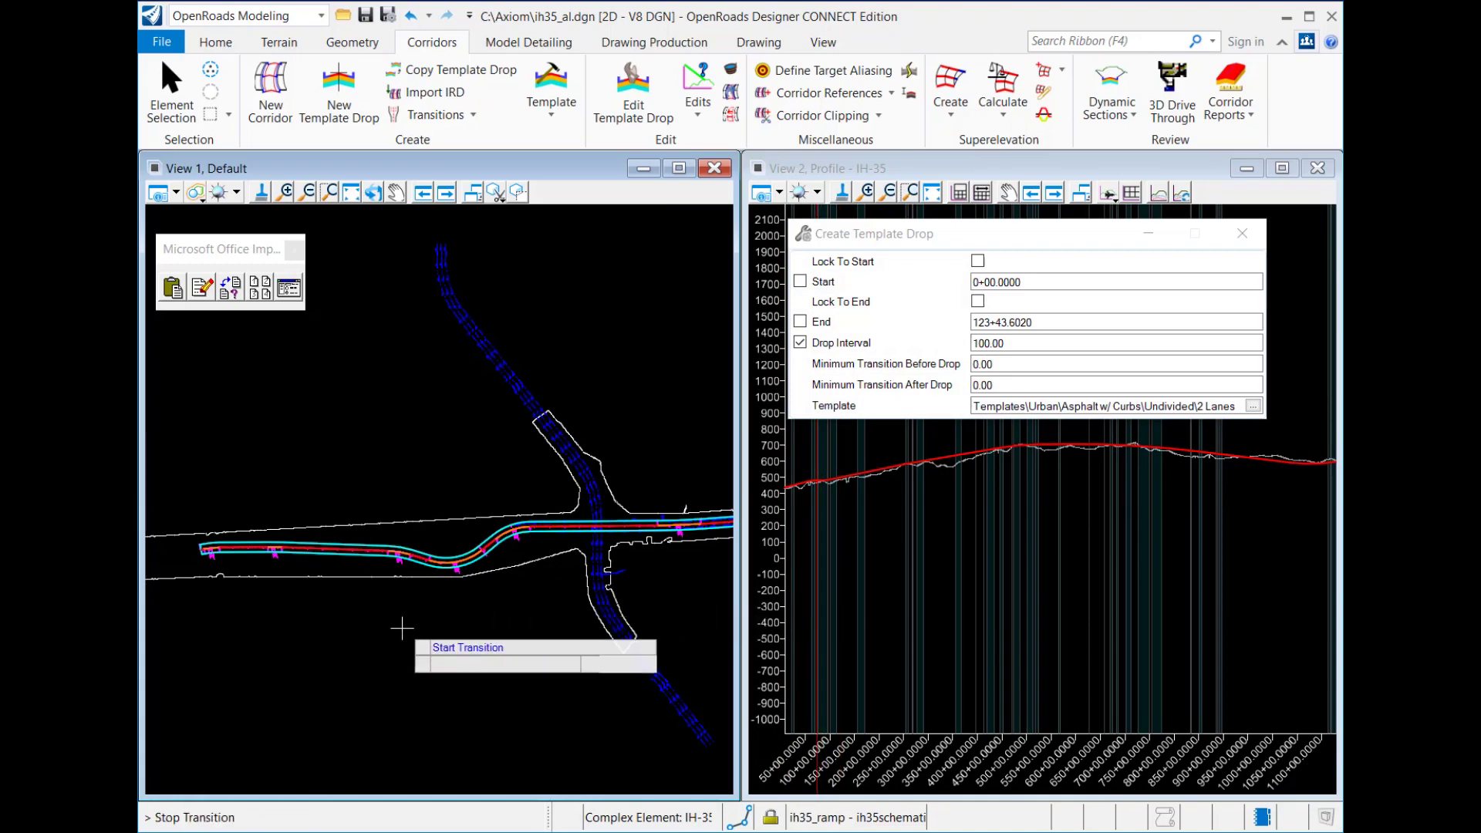
pyautogui.click(370, 640)
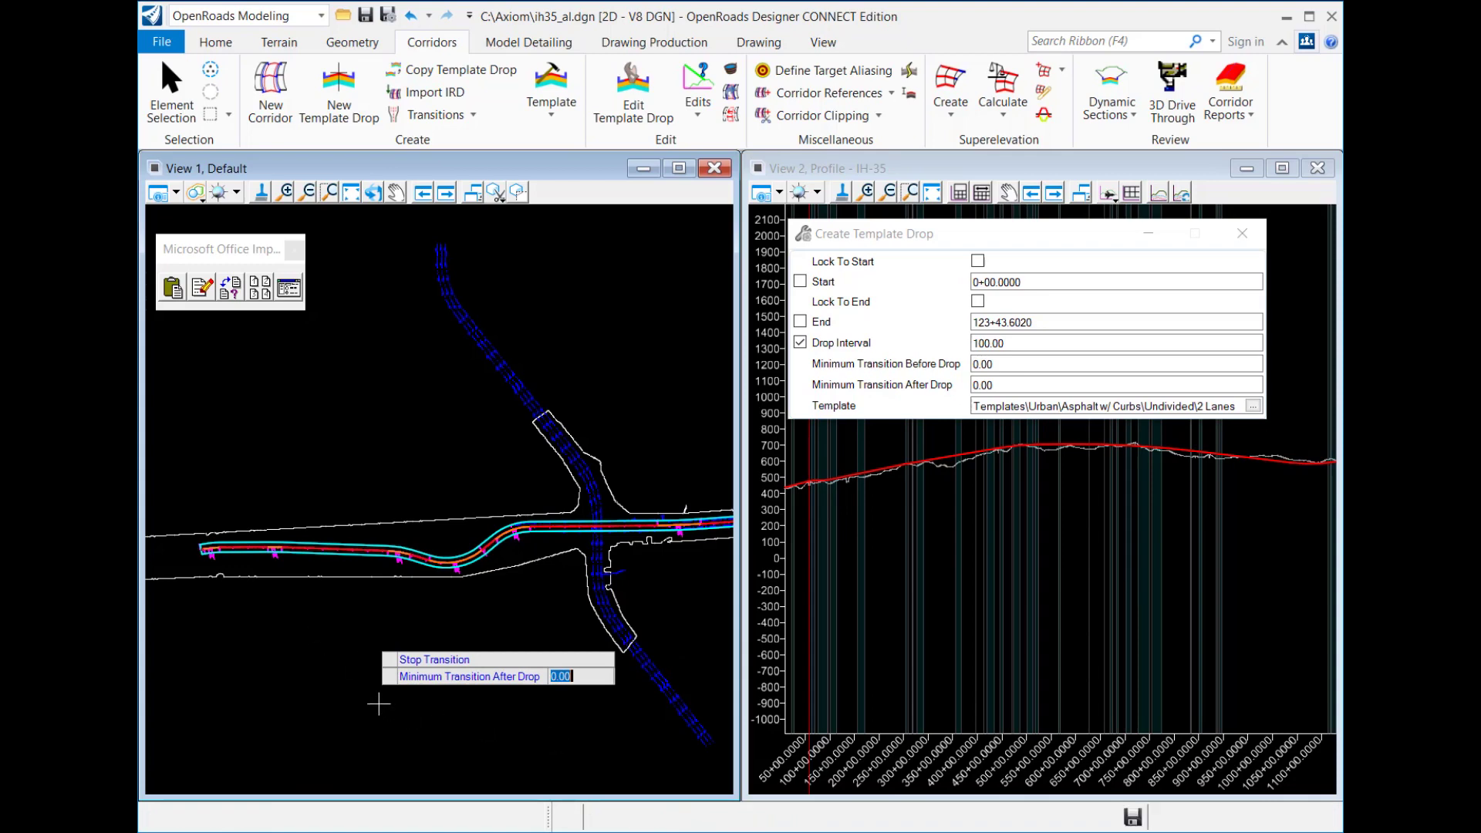
pyautogui.click(378, 704)
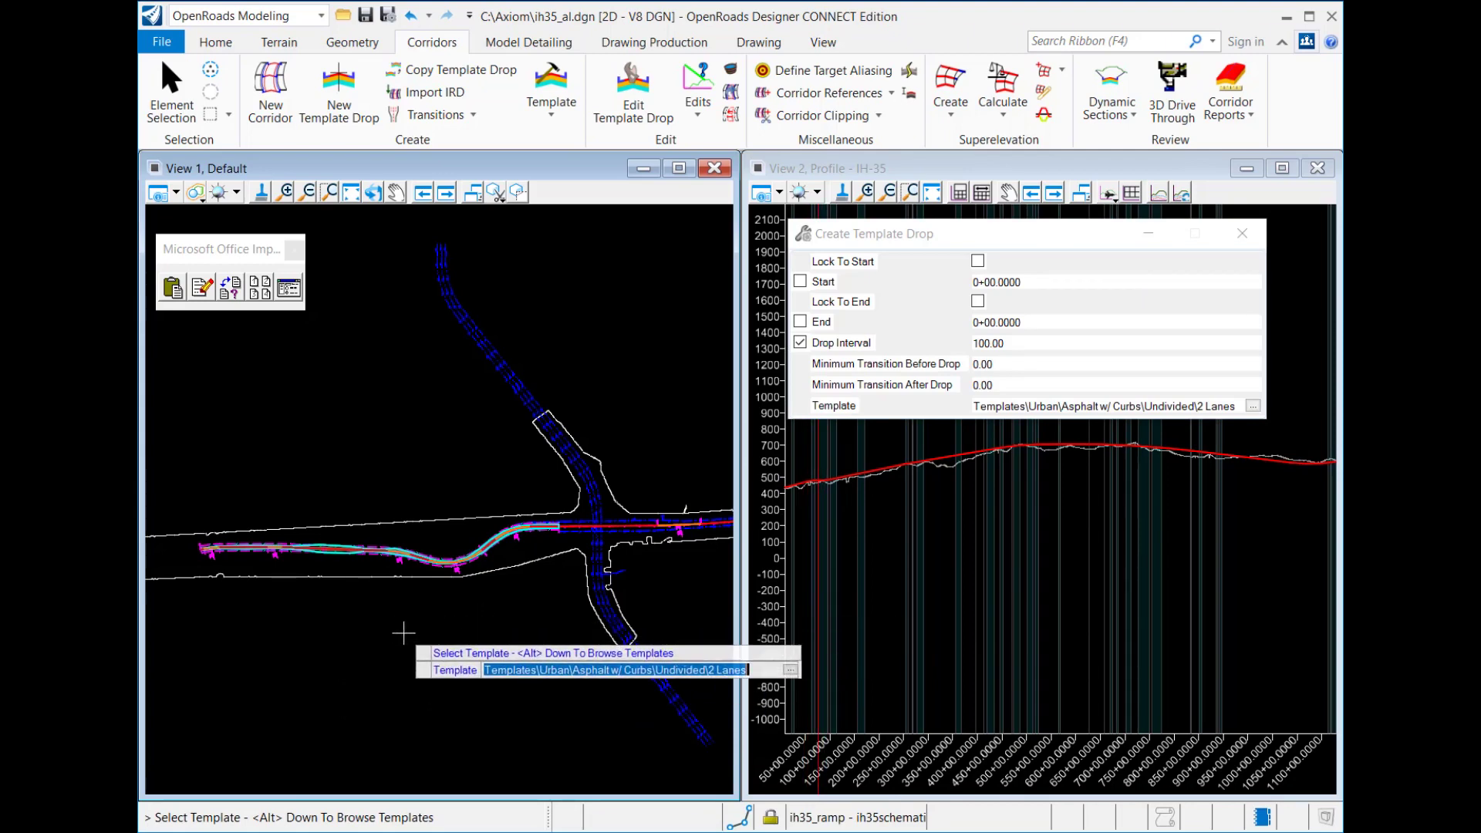
pyautogui.click(171, 88)
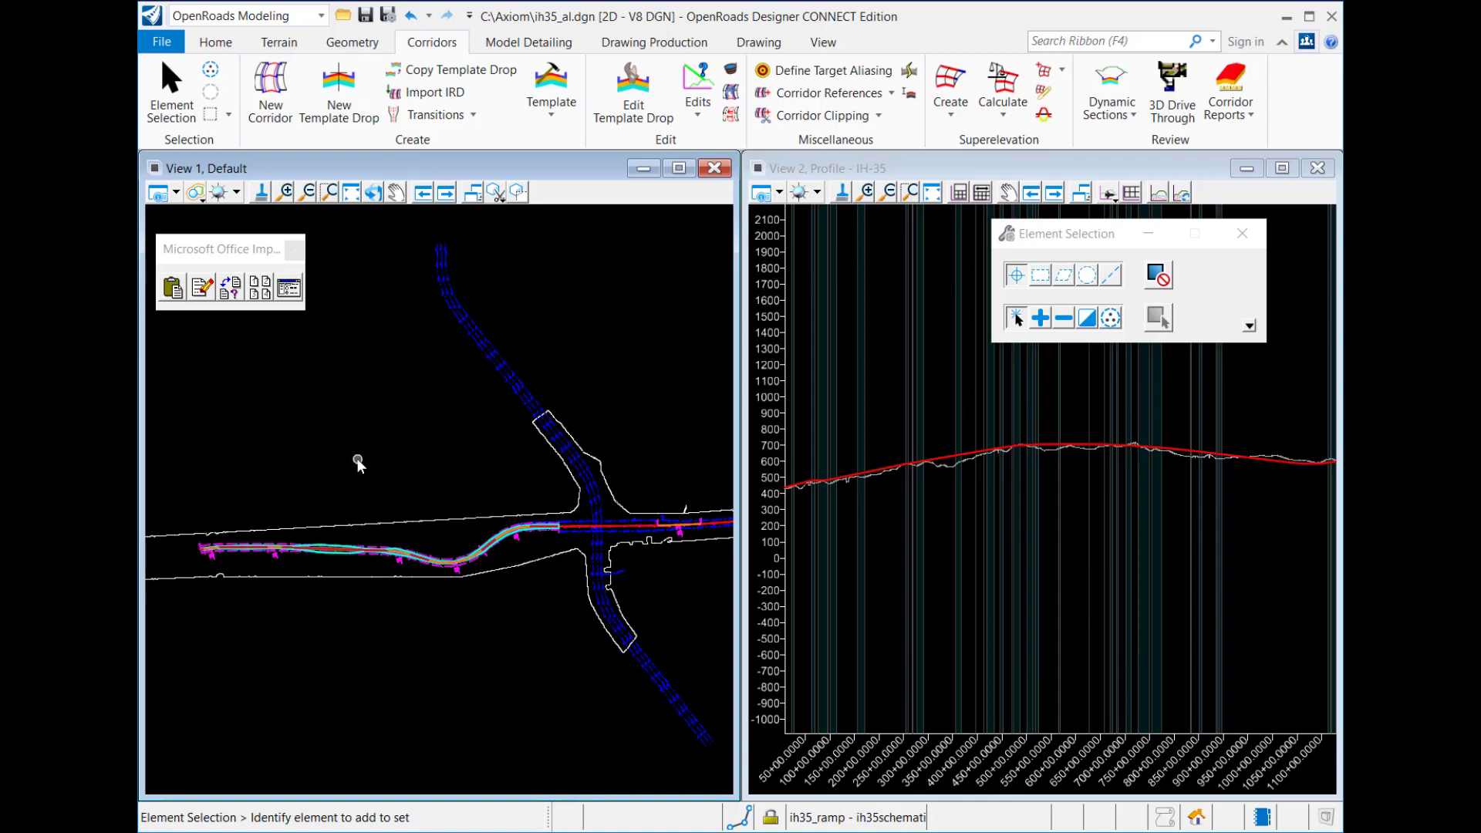
# Try to generate a Horizontal Geometry Report from the IH-35 alignment selected in the plan view
pyautogui.scroll(3, 341, 546)
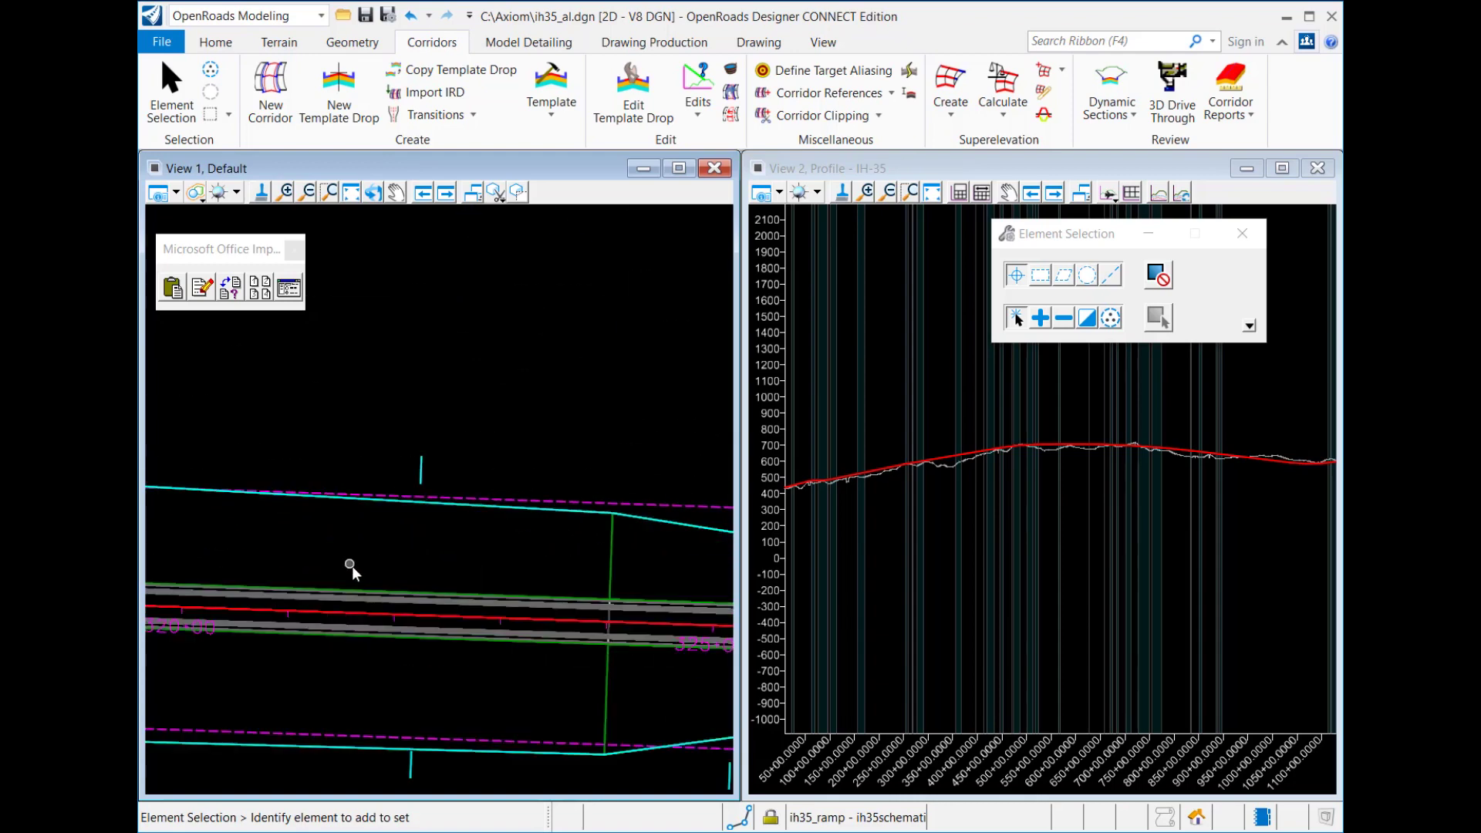
pyautogui.scroll(1, 402, 644)
pyautogui.click(340, 587)
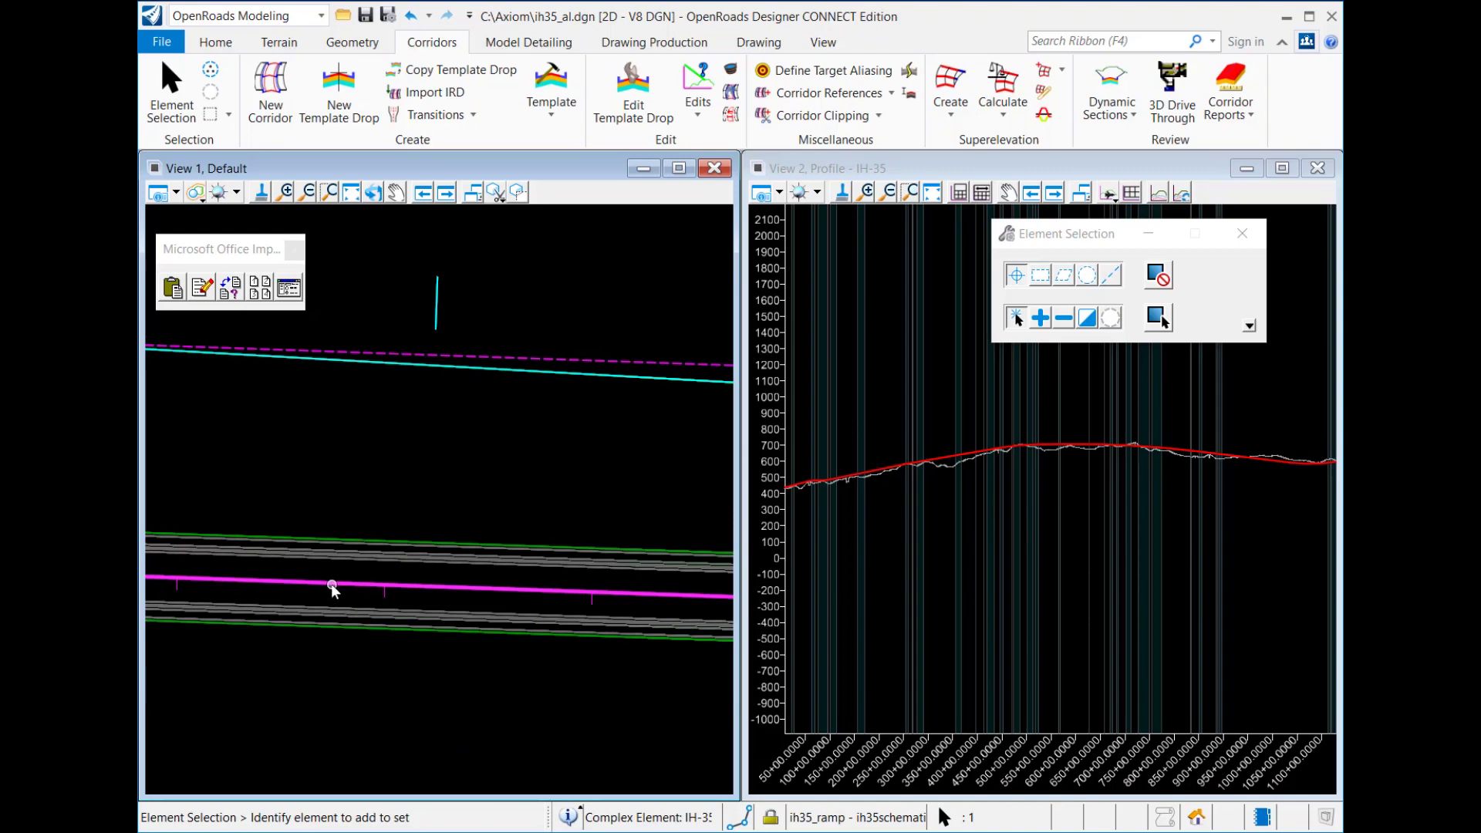
pyautogui.moveTo(332, 588)
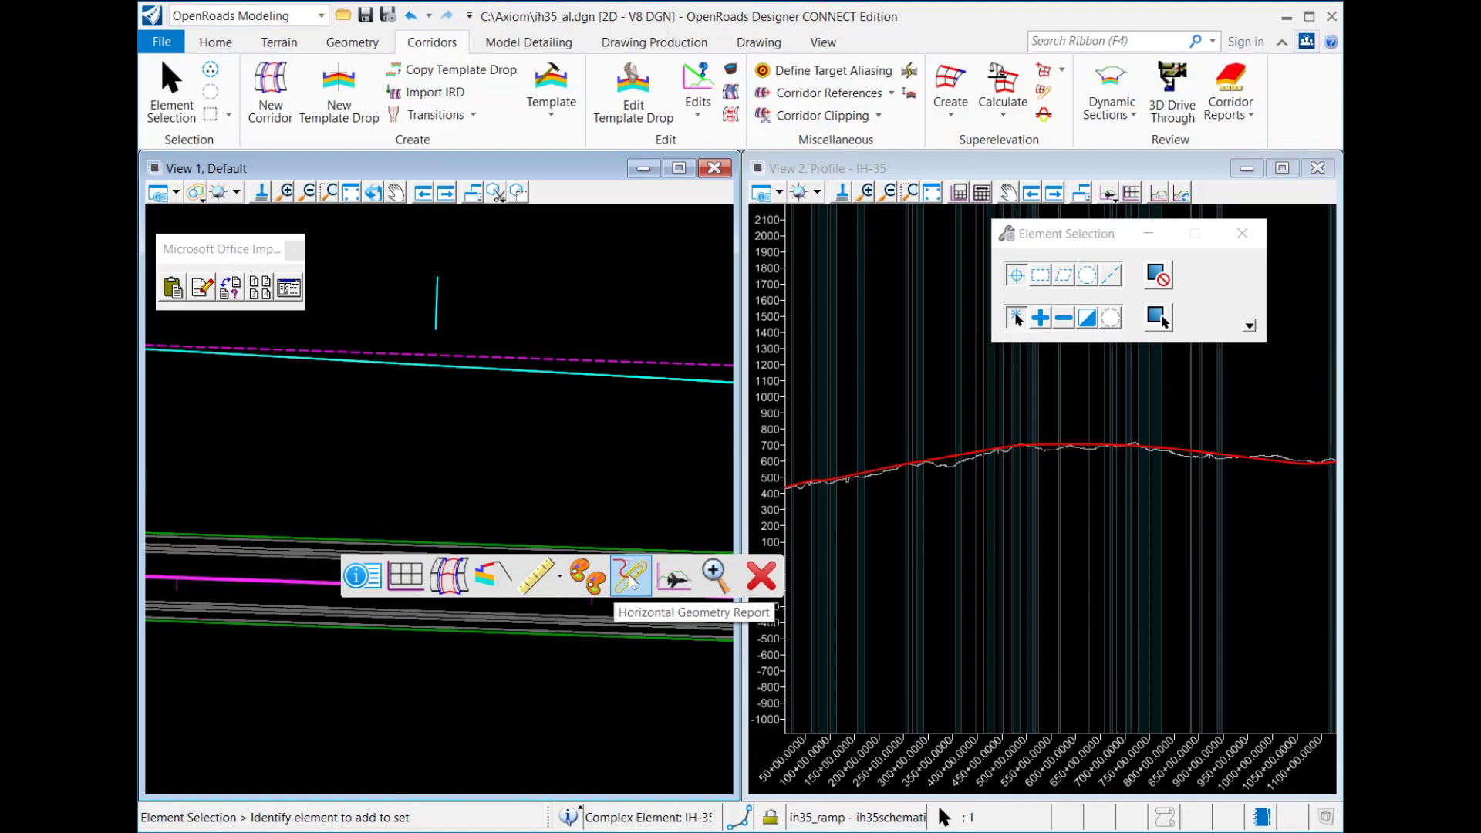
pyautogui.click(631, 580)
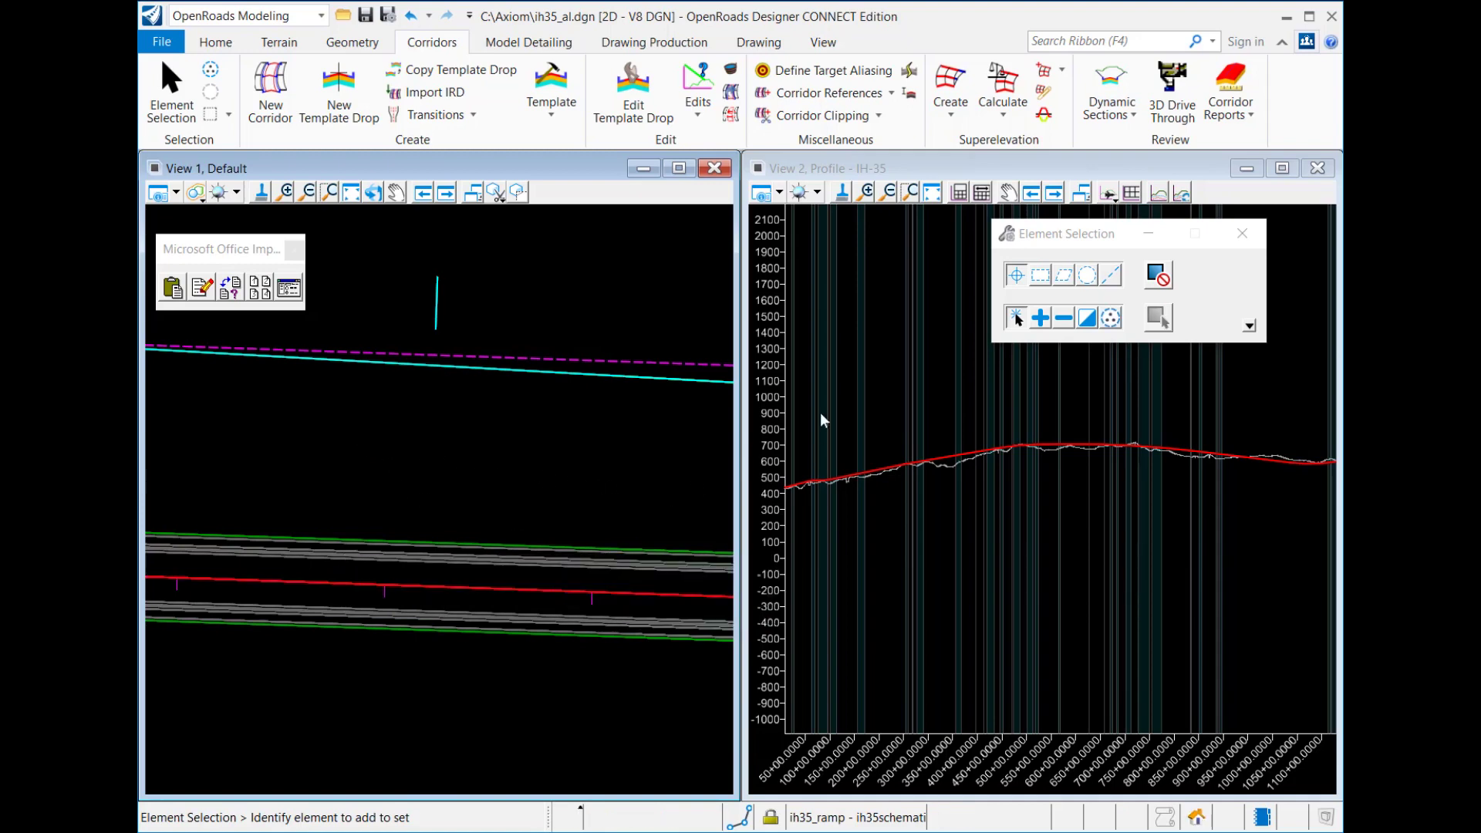
pyautogui.click(353, 42)
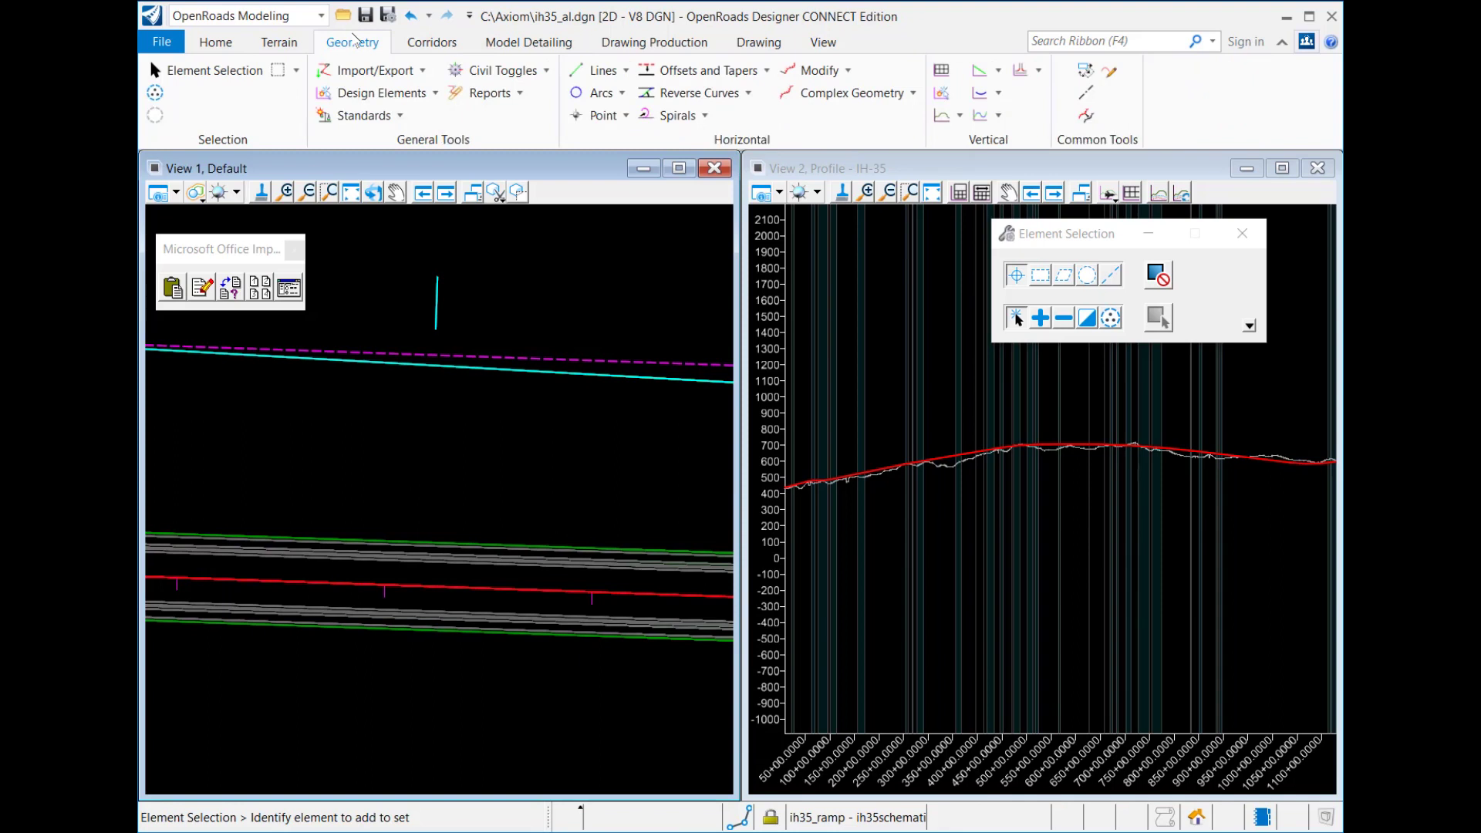
pyautogui.click(520, 92)
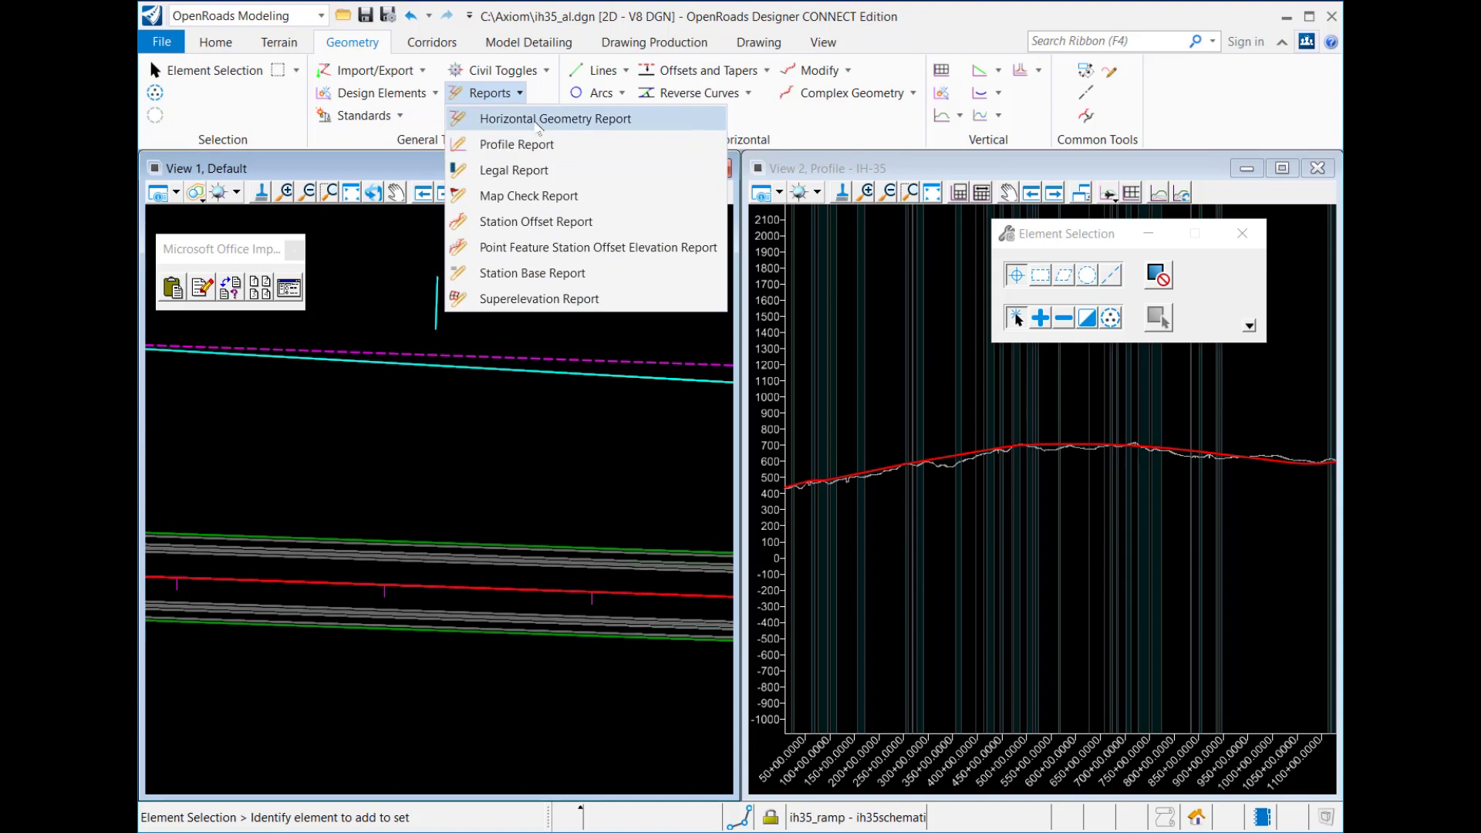
pyautogui.click(542, 119)
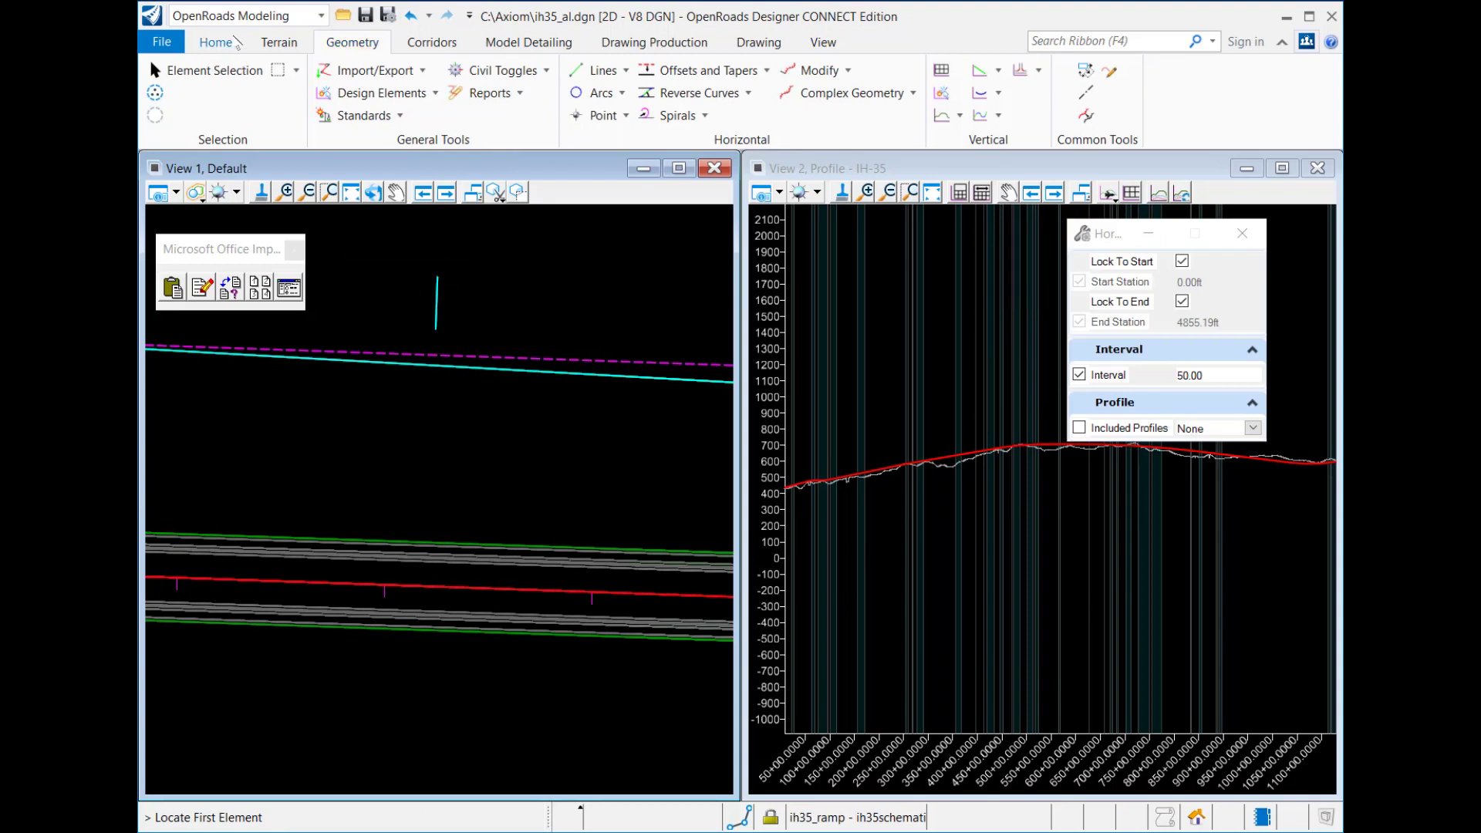
# Generate a Horizontal Geometry Report for Complex Element IH-35 under the Geom_Baseline alignments of ih35_al.dgn in the Explorer's OpenRoads Model
pyautogui.click(215, 42)
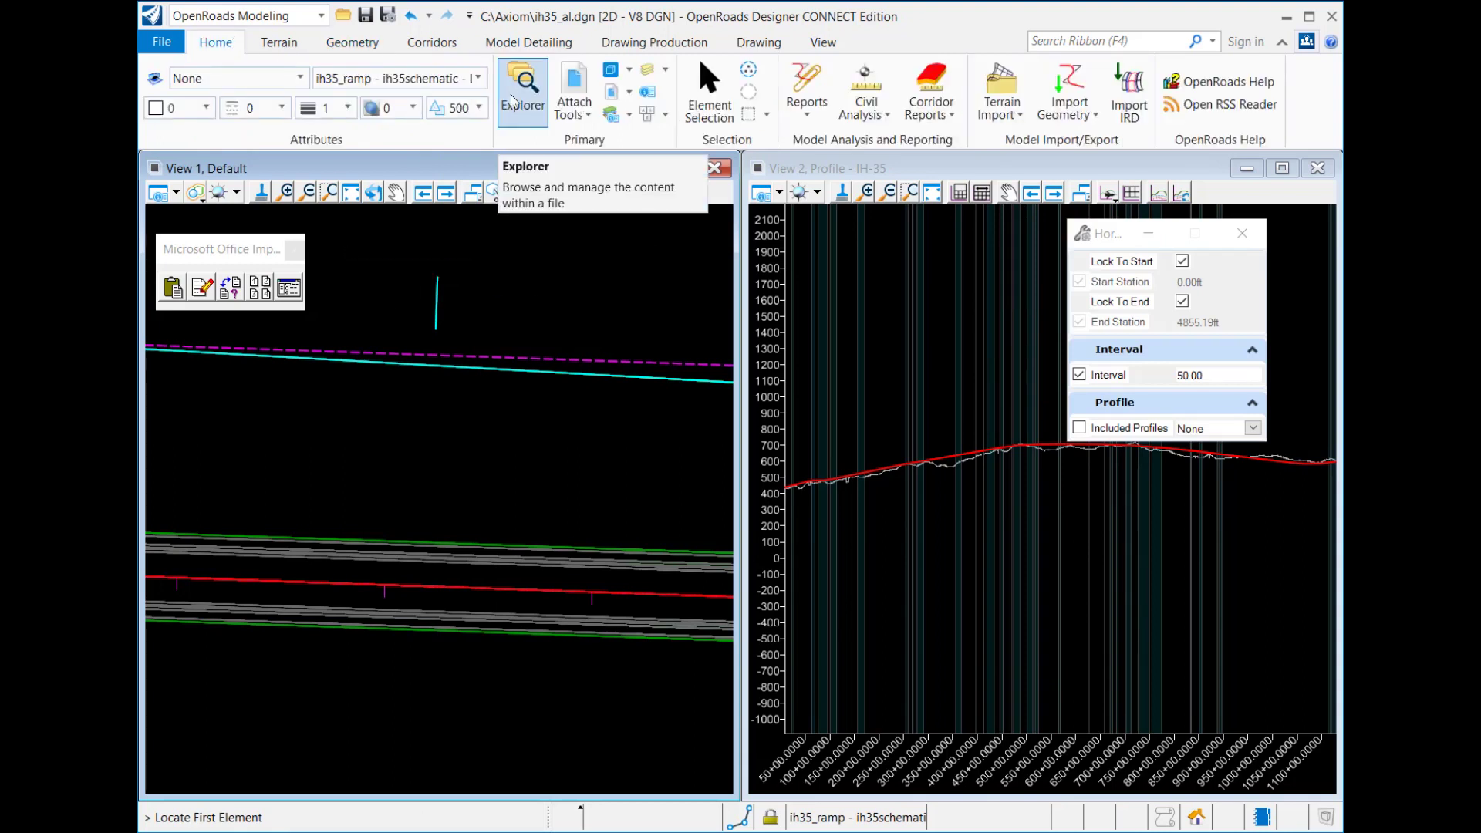
pyautogui.click(511, 101)
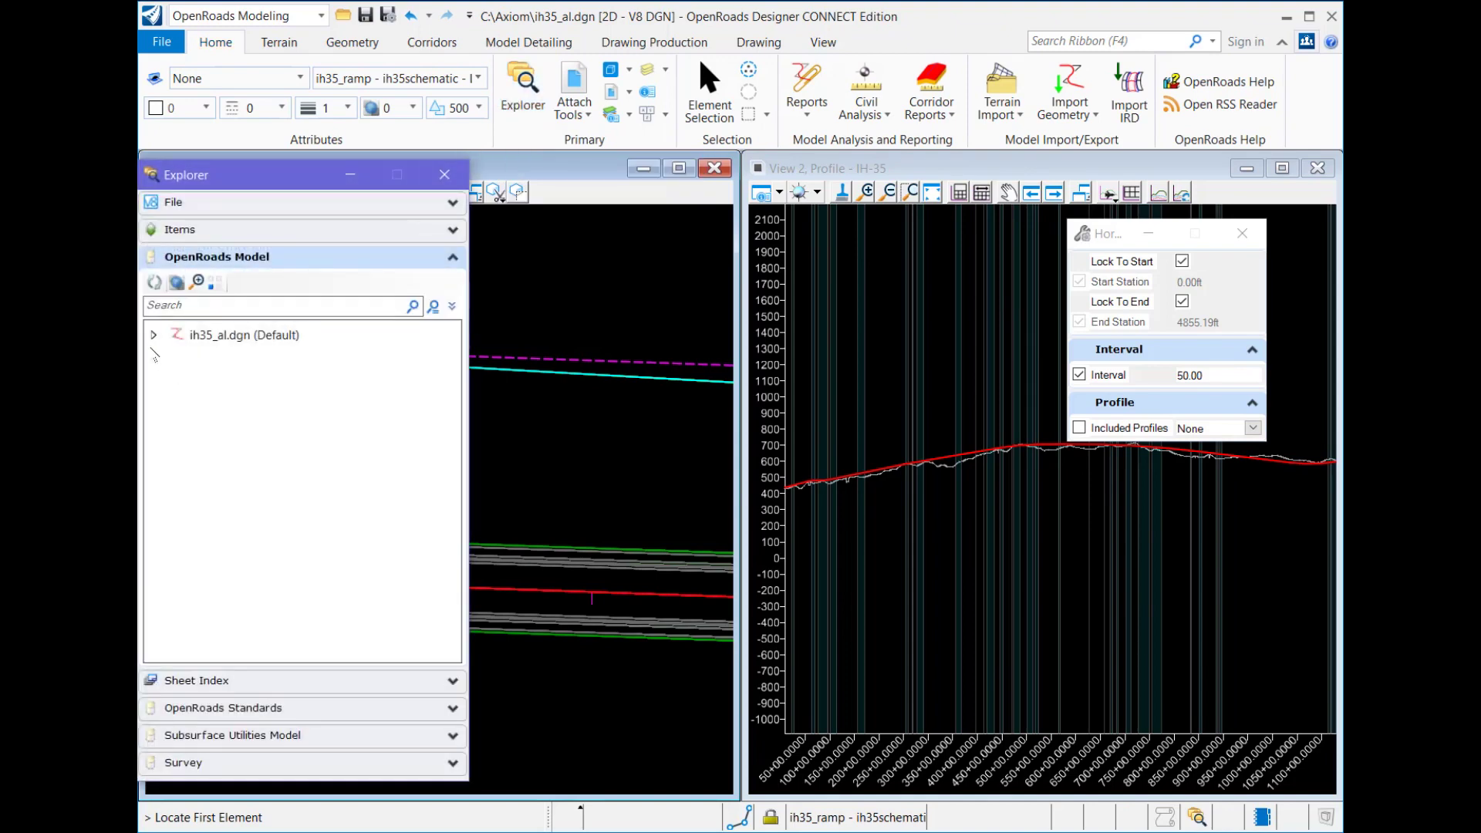
pyautogui.click(152, 336)
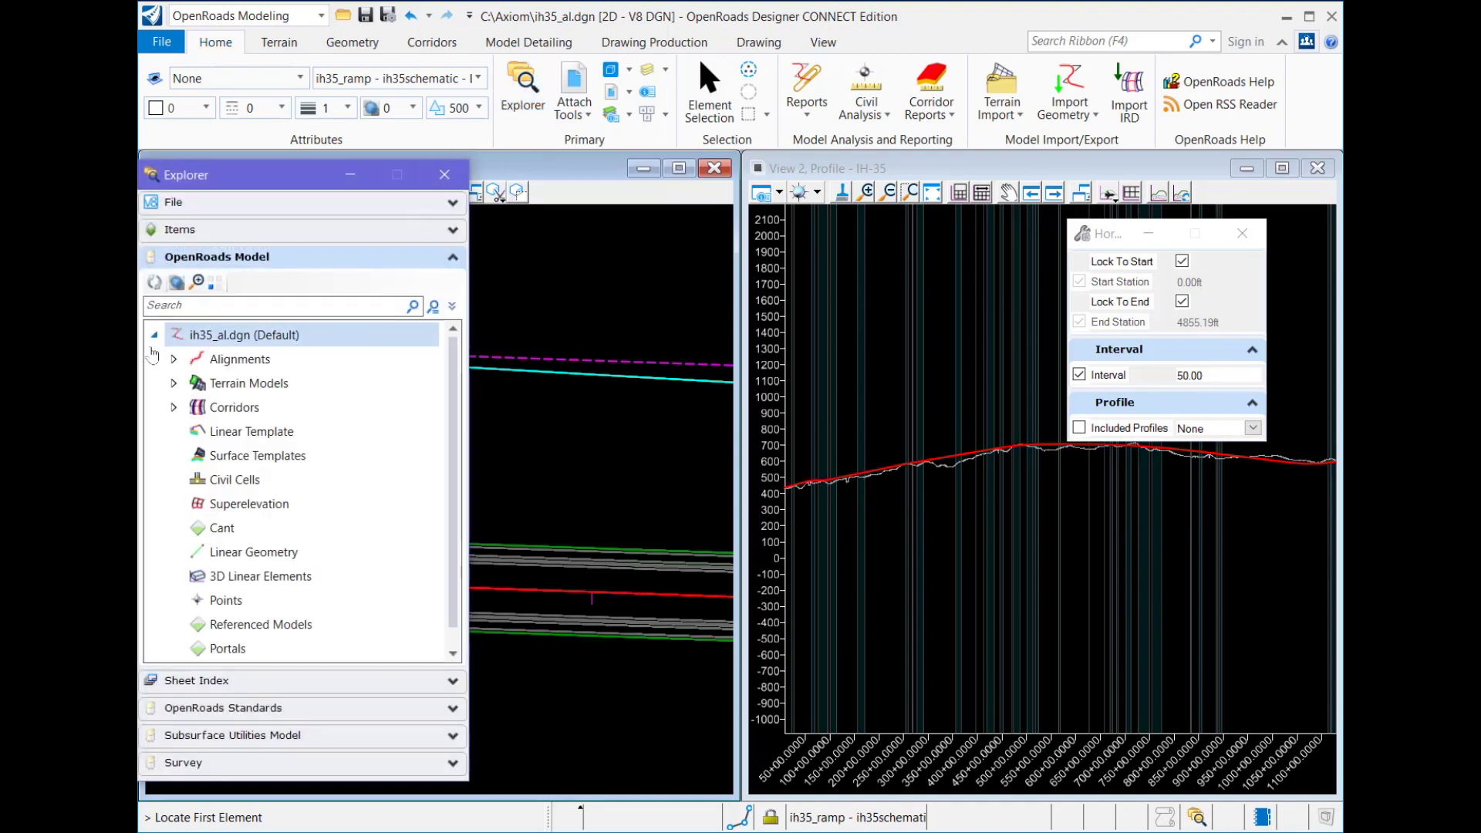
pyautogui.click(171, 360)
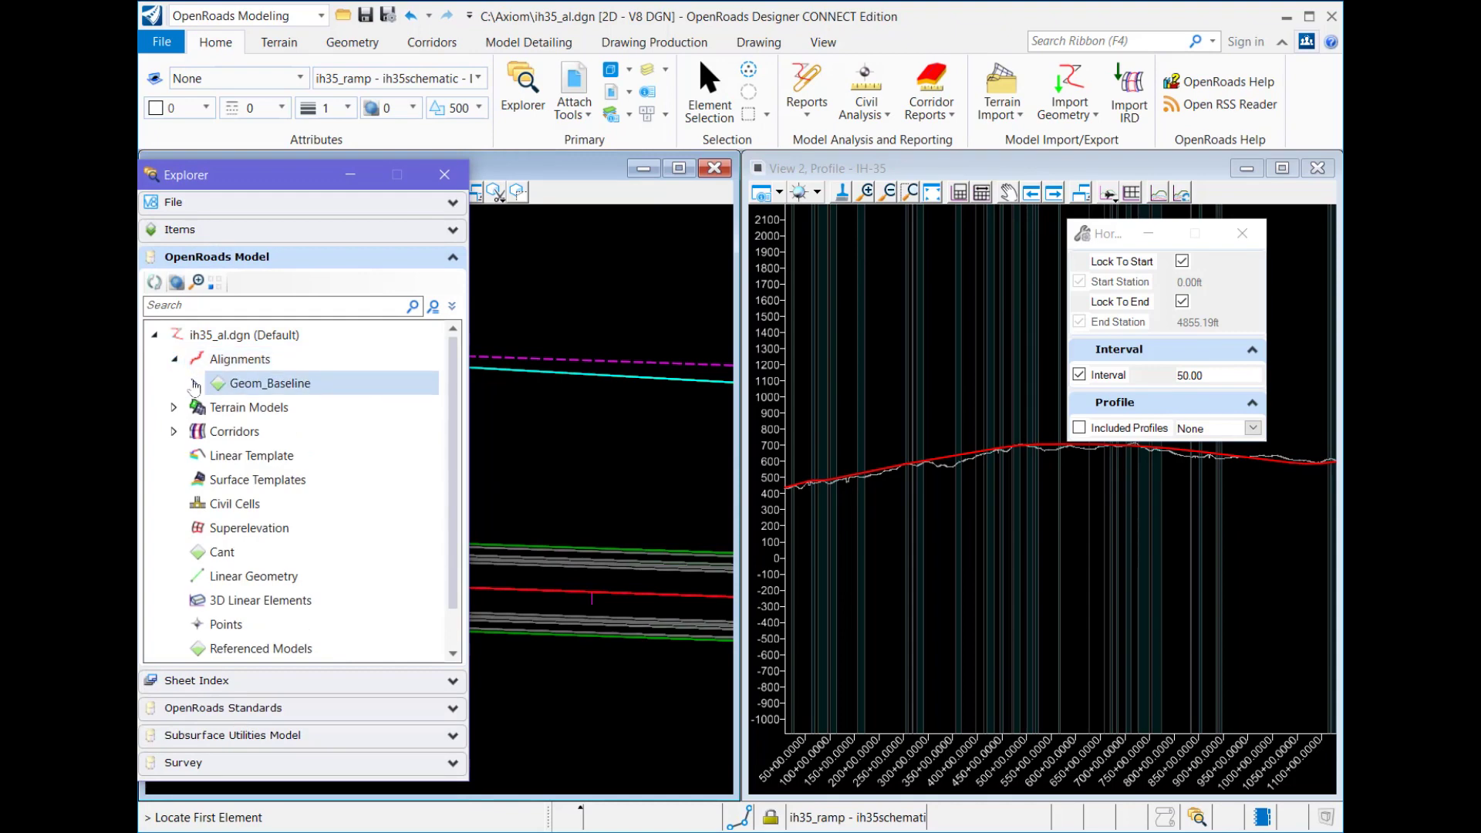
pyautogui.click(195, 384)
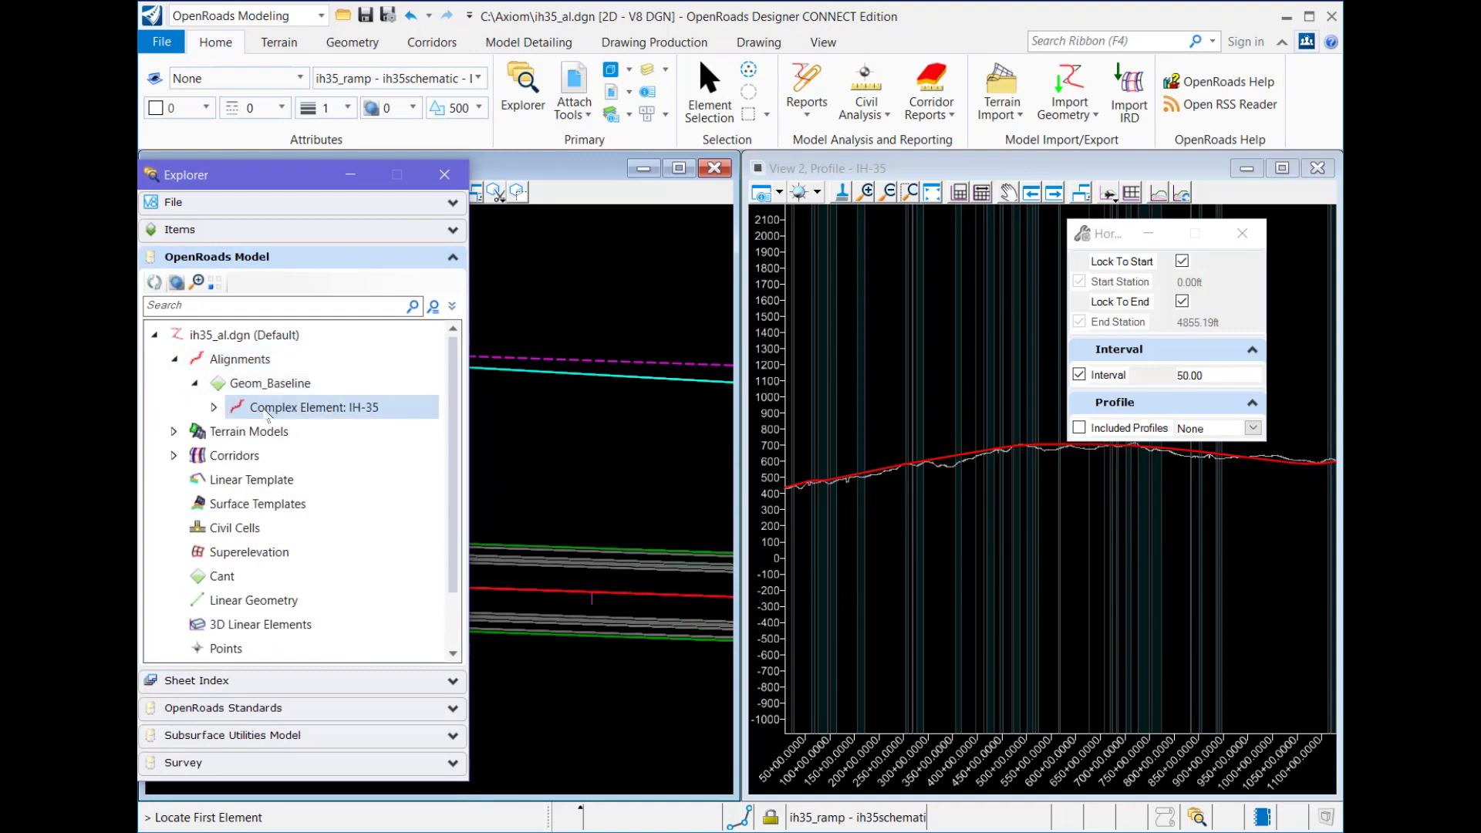
pyautogui.rightClick(280, 411)
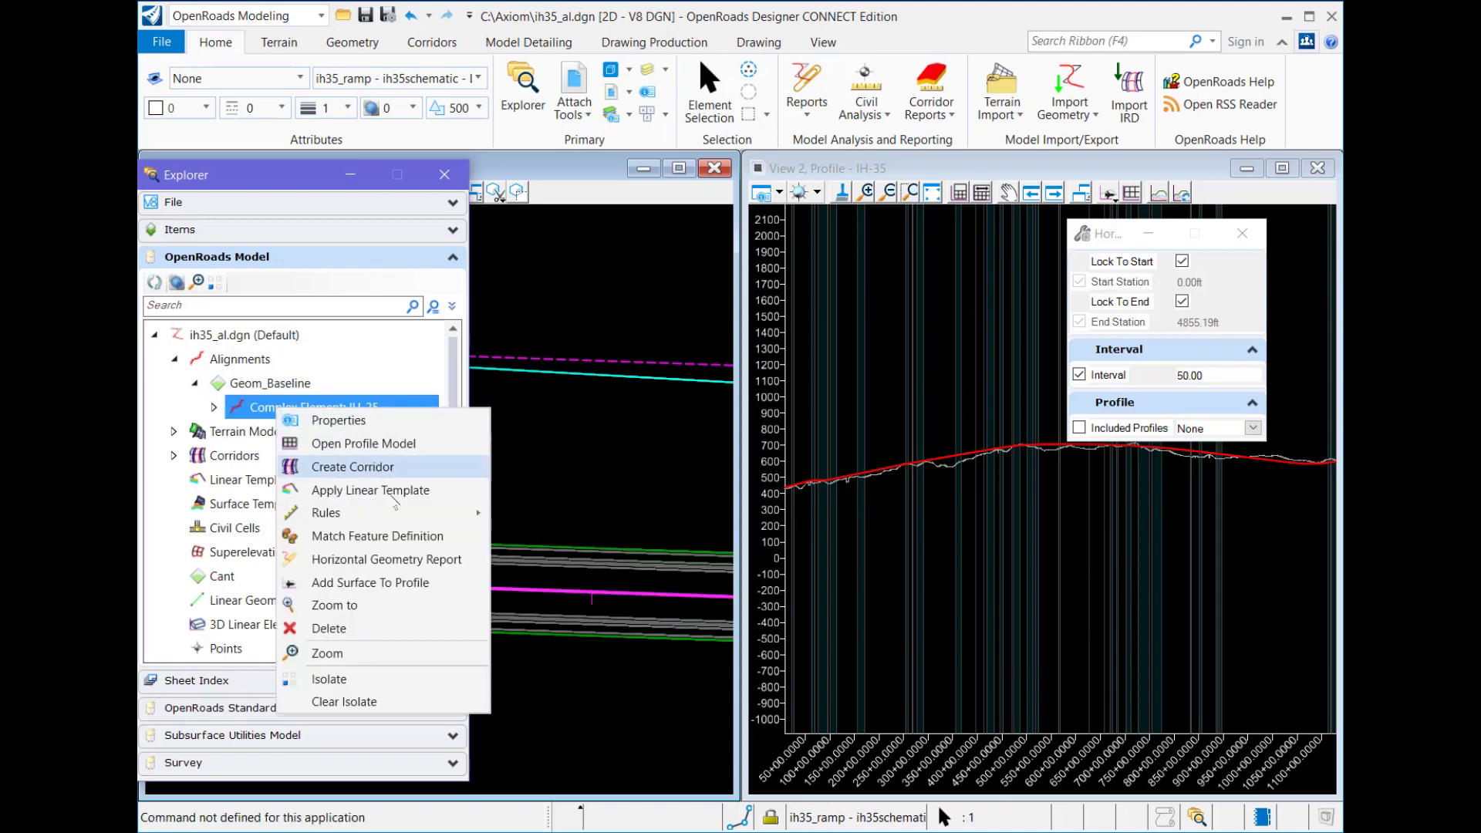
pyautogui.click(430, 564)
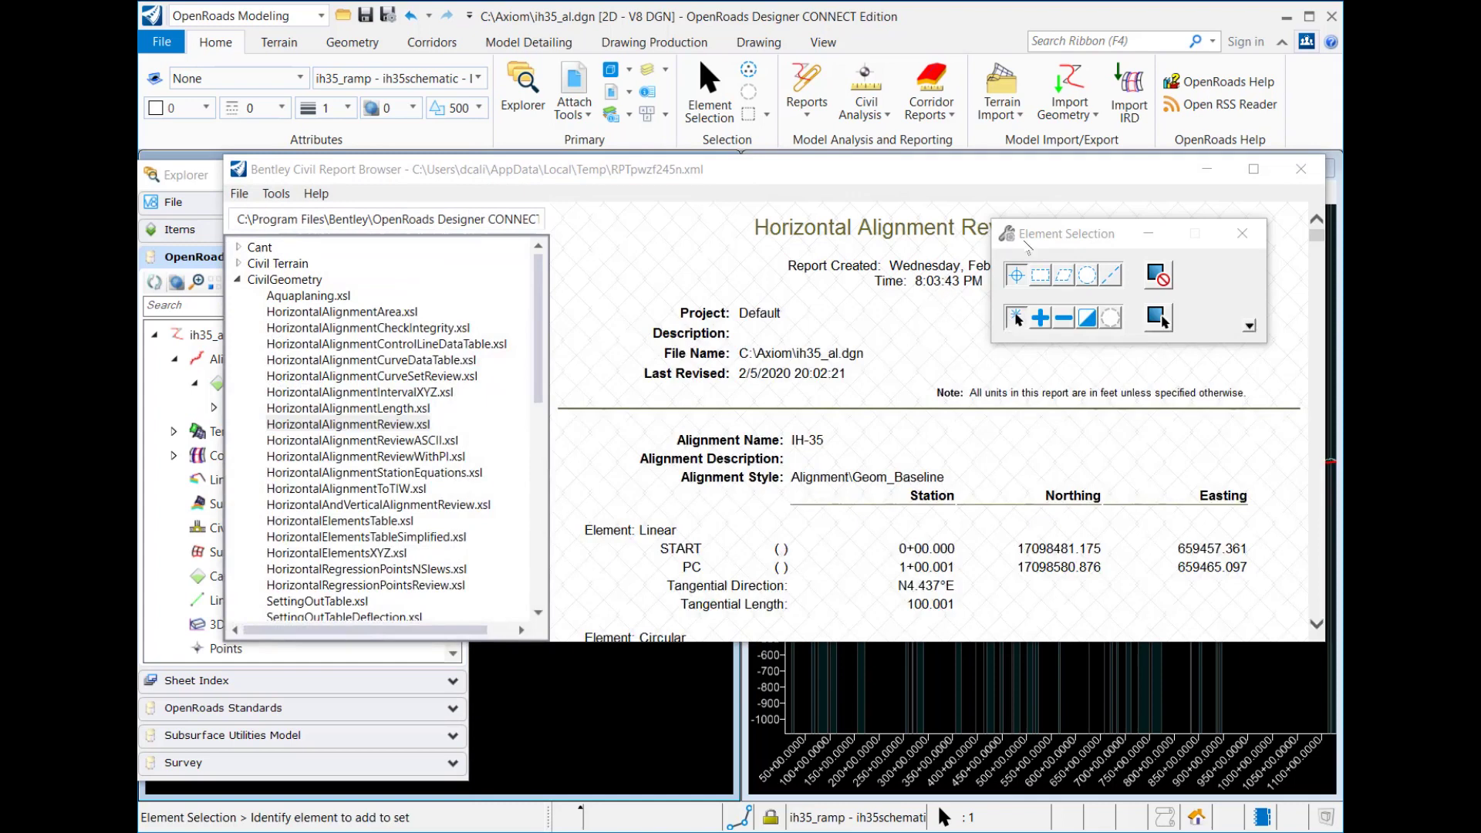
# Move the Element Selection dialog off the Horizontal Alignment Review Report and examine its linear and circular element data
pyautogui.moveTo(1026, 241); pyautogui.dragTo(1061, 695)
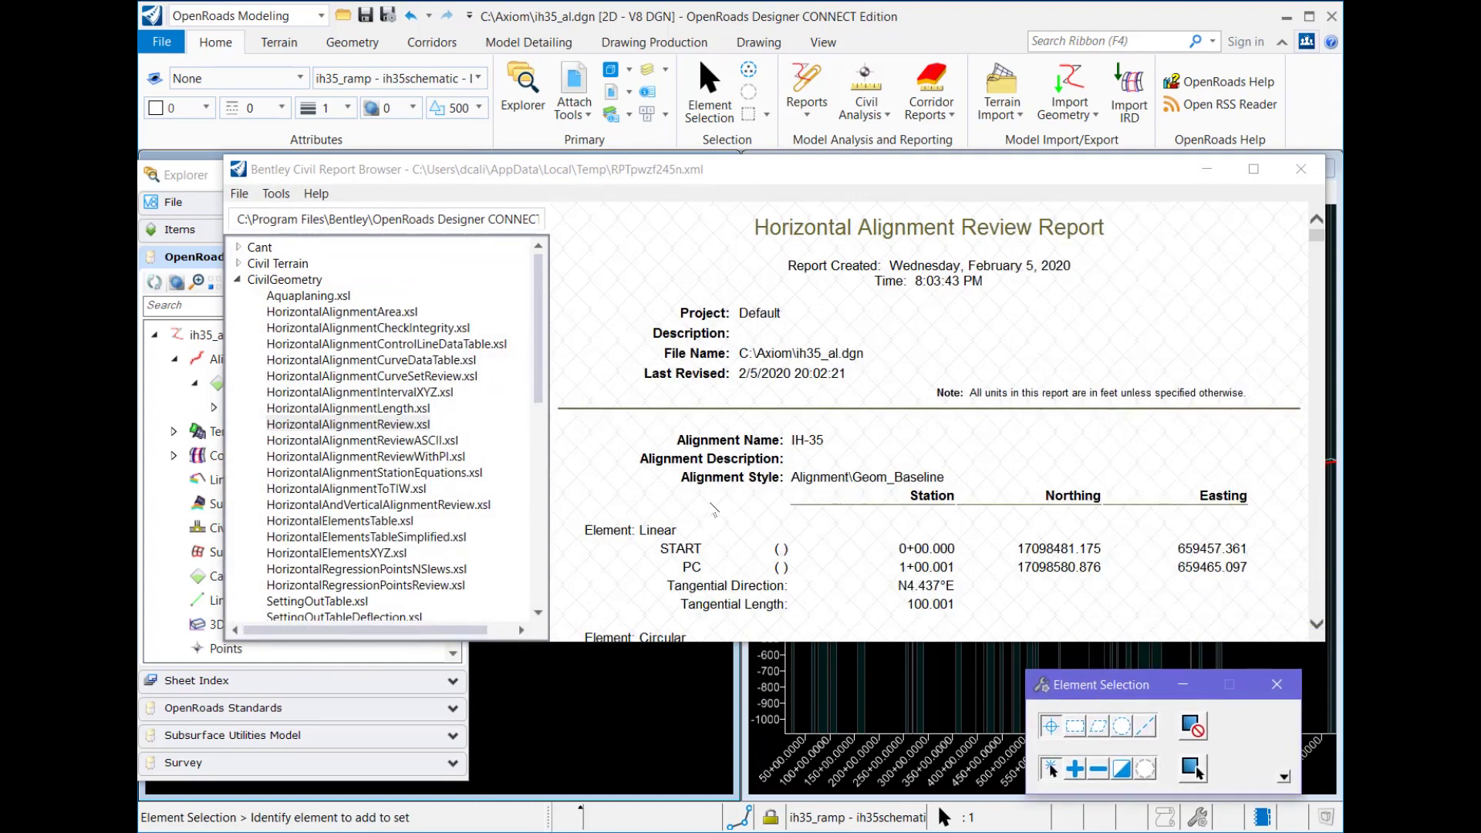
pyautogui.scroll(-8, 713, 509)
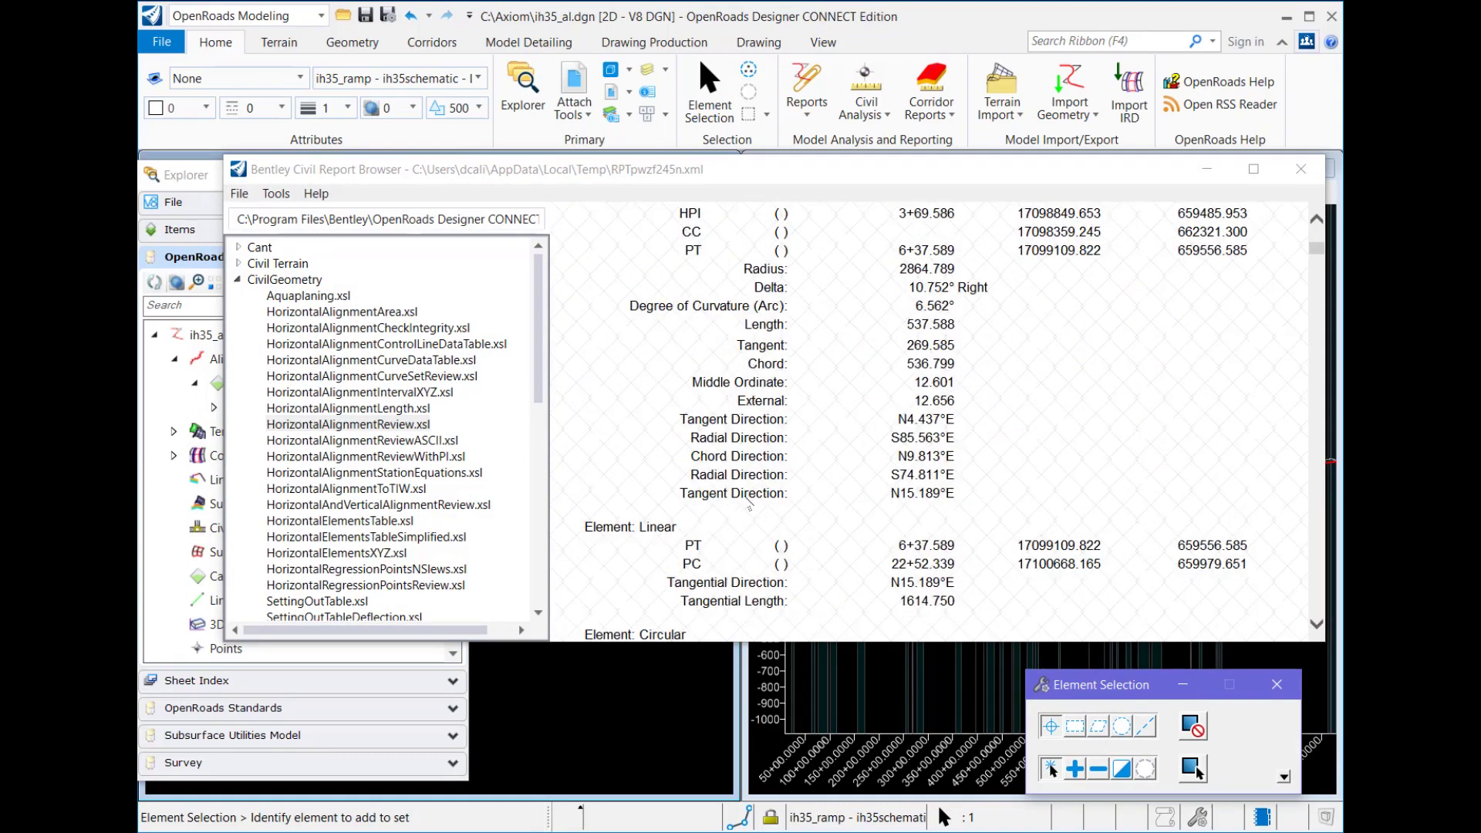
pyautogui.scroll(-10, 748, 504)
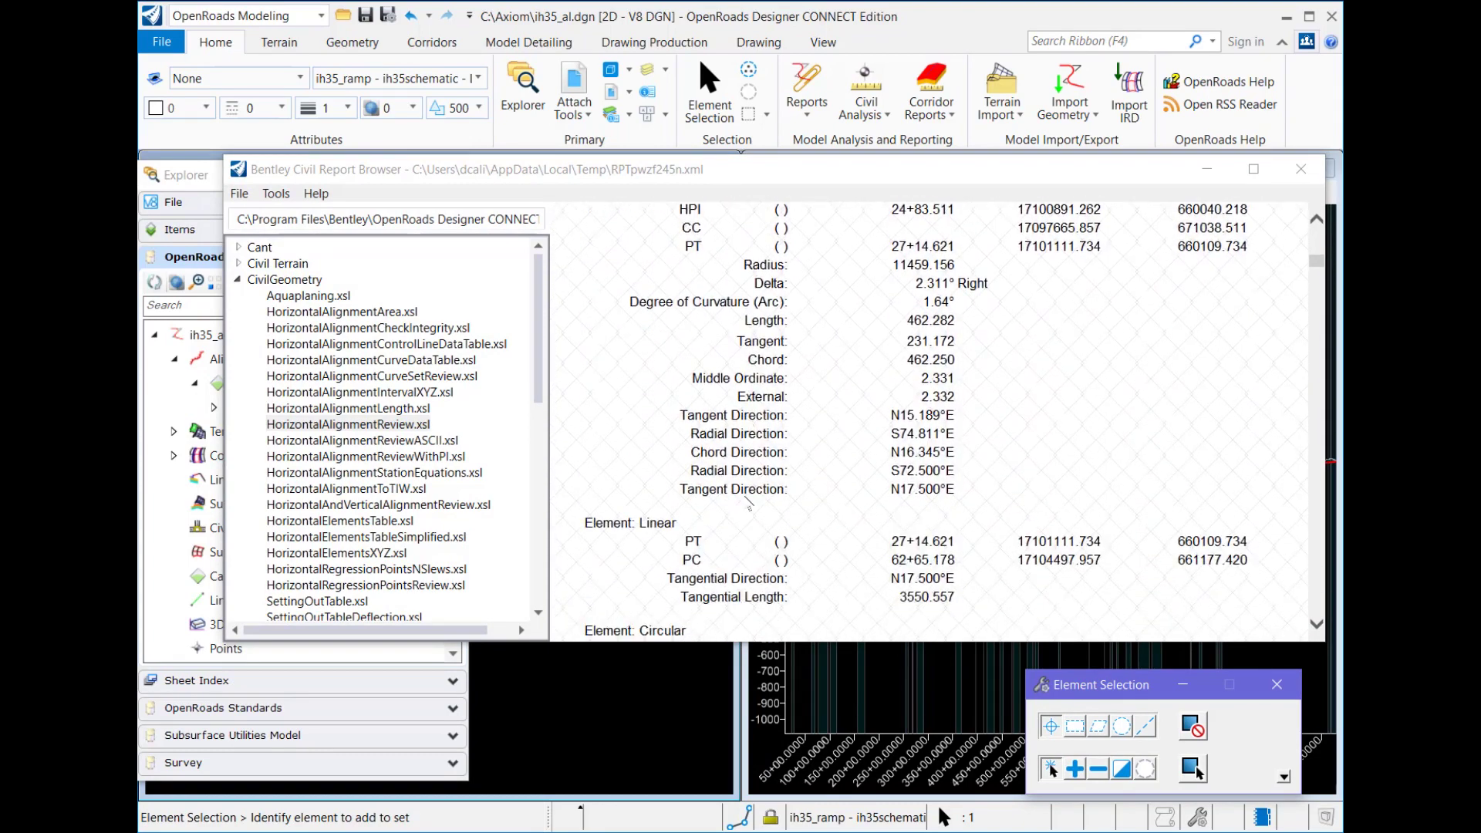
pyautogui.scroll(-12, 748, 503)
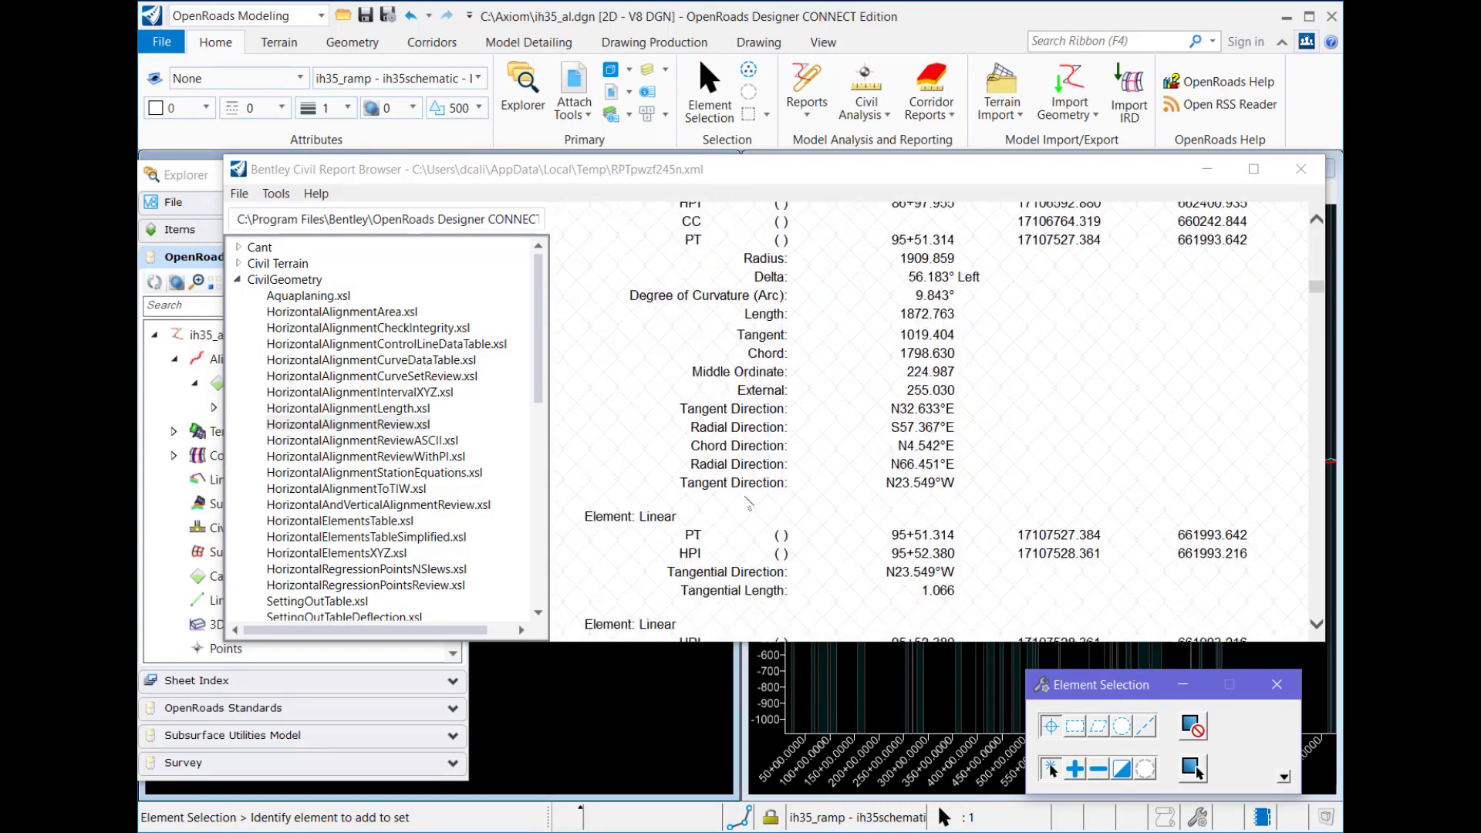
# Export the Horizontal Alignment Review Report to Microsoft Excel and move the new workbook into view
pyautogui.scroll(-12, 749, 503)
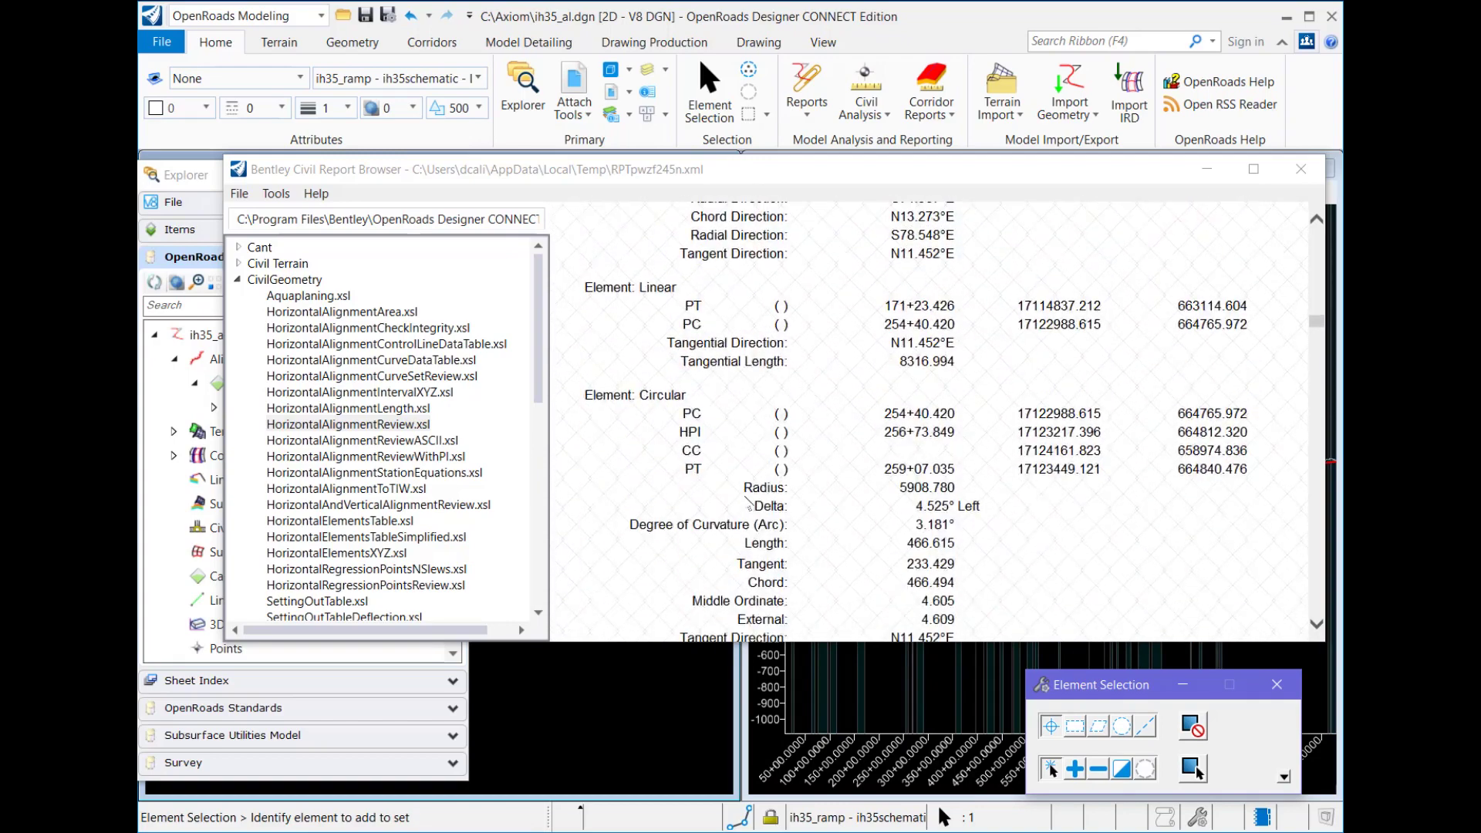
pyautogui.scroll(-6, 748, 504)
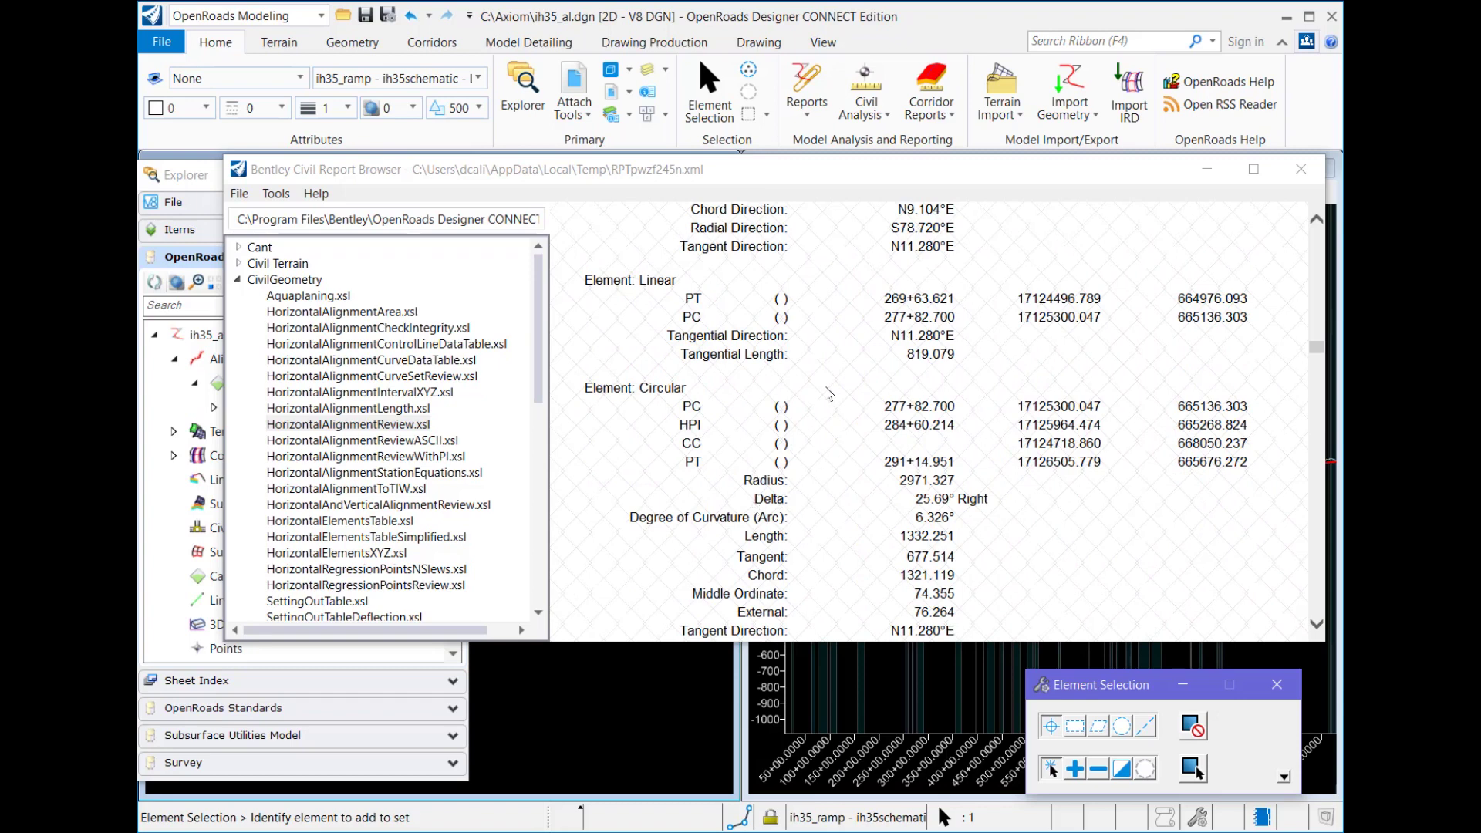
pyautogui.rightClick(831, 396)
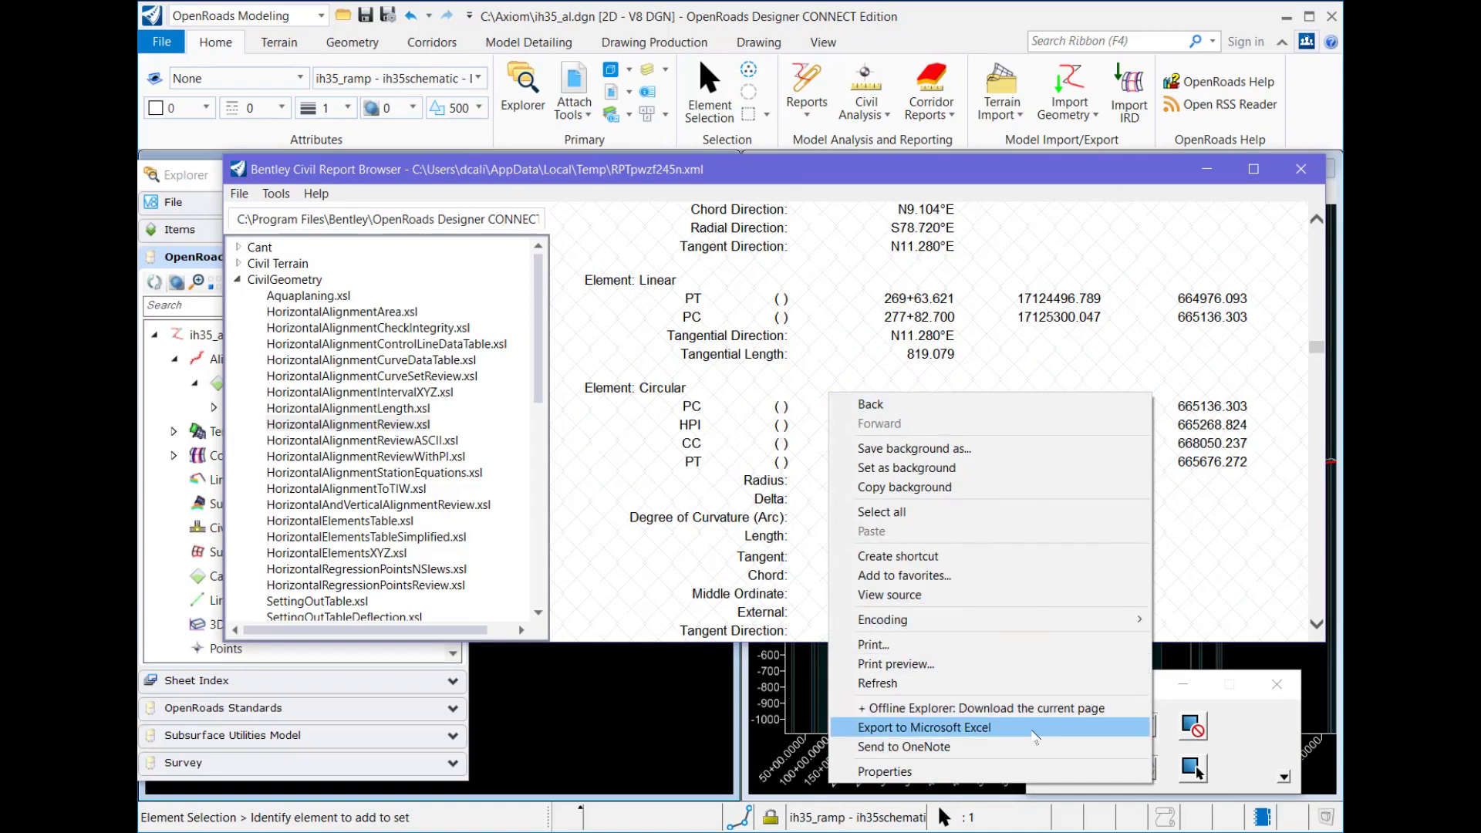
pyautogui.click(1028, 730)
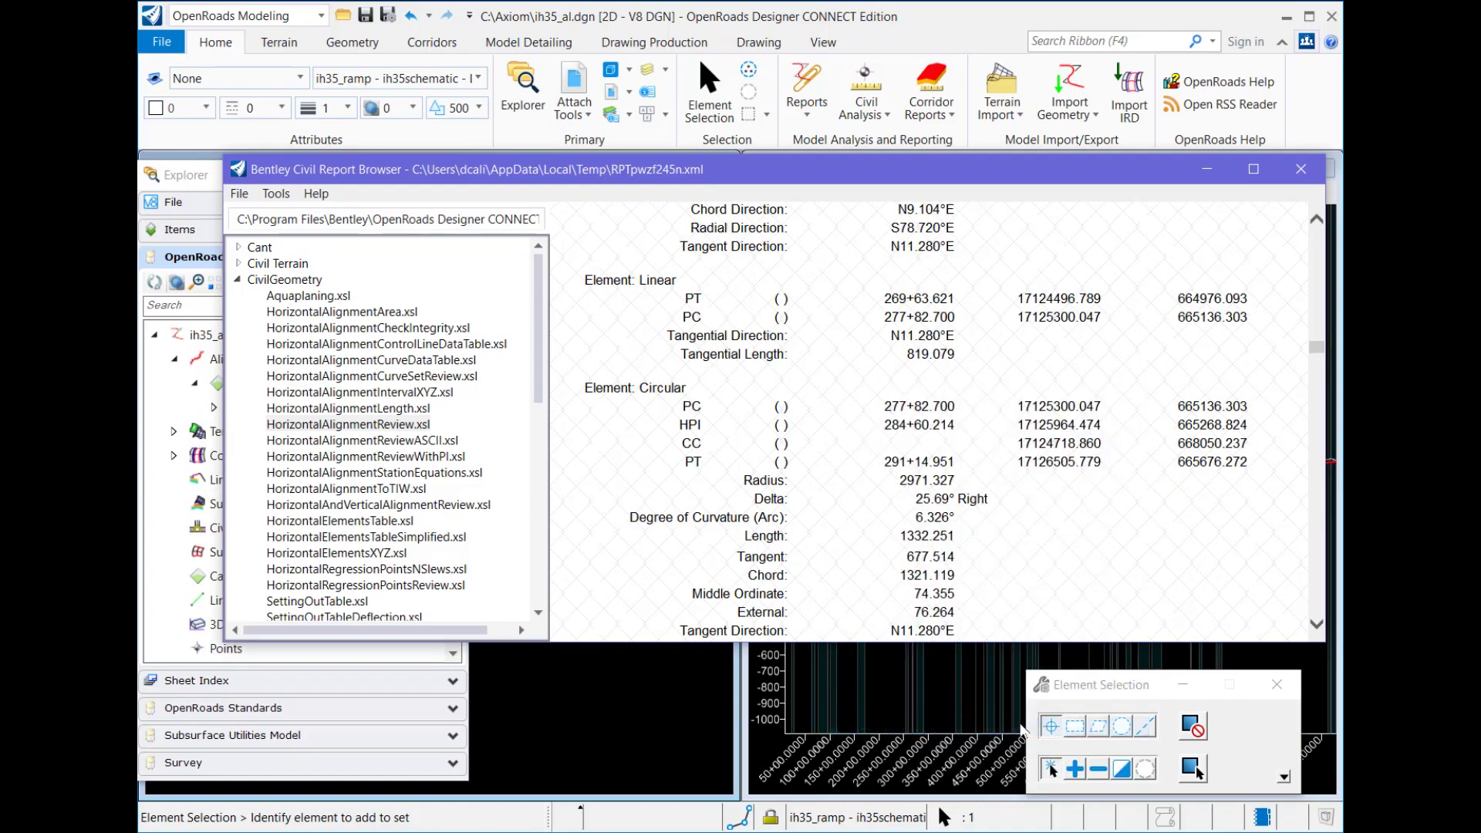
pyautogui.moveTo(1344, 65); pyautogui.dragTo(758, 58)
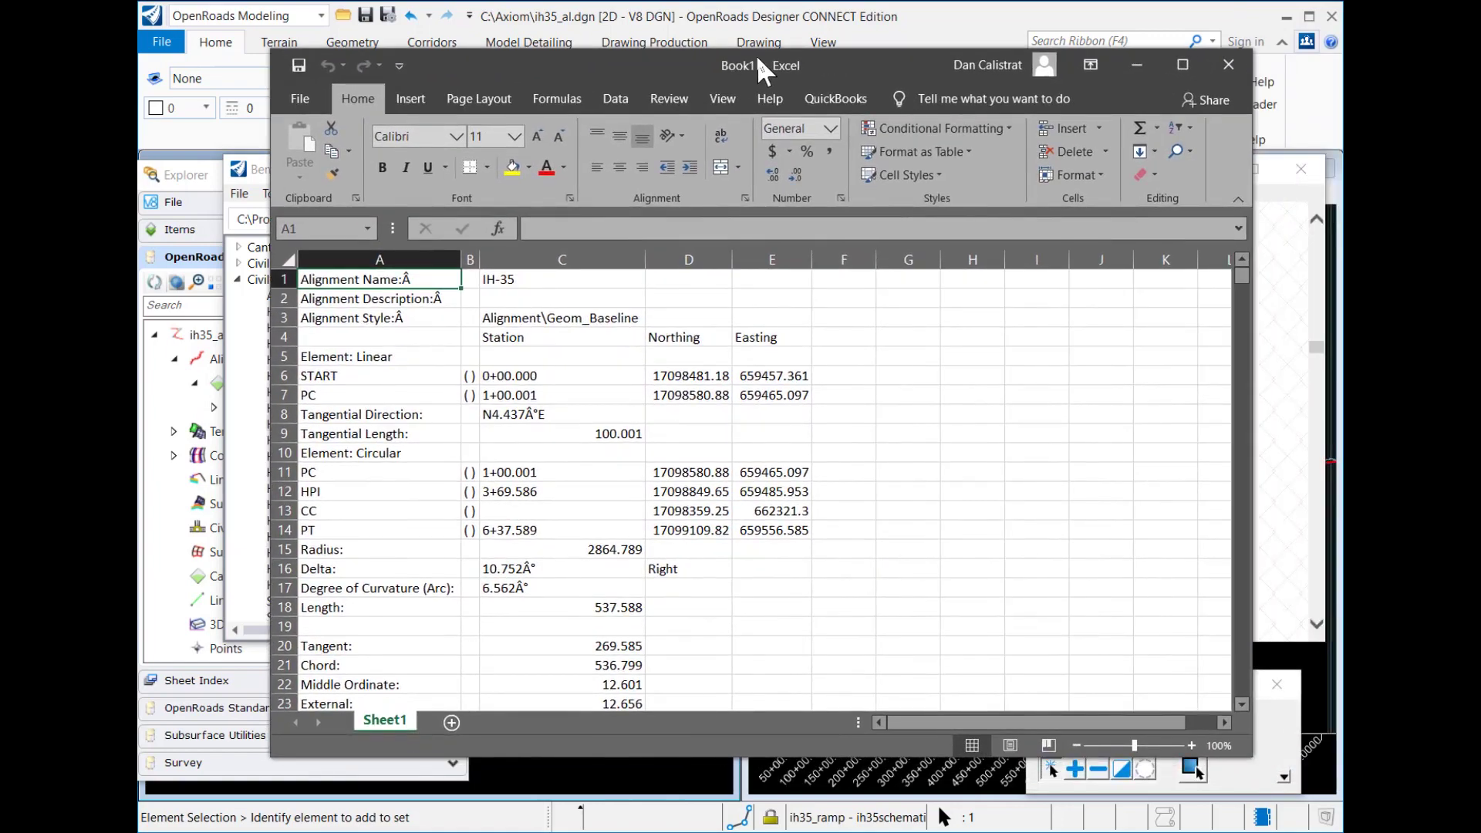
# Look through the exported alignment data in Excel and close the workbook without saving it
pyautogui.scroll(-6, 939, 355)
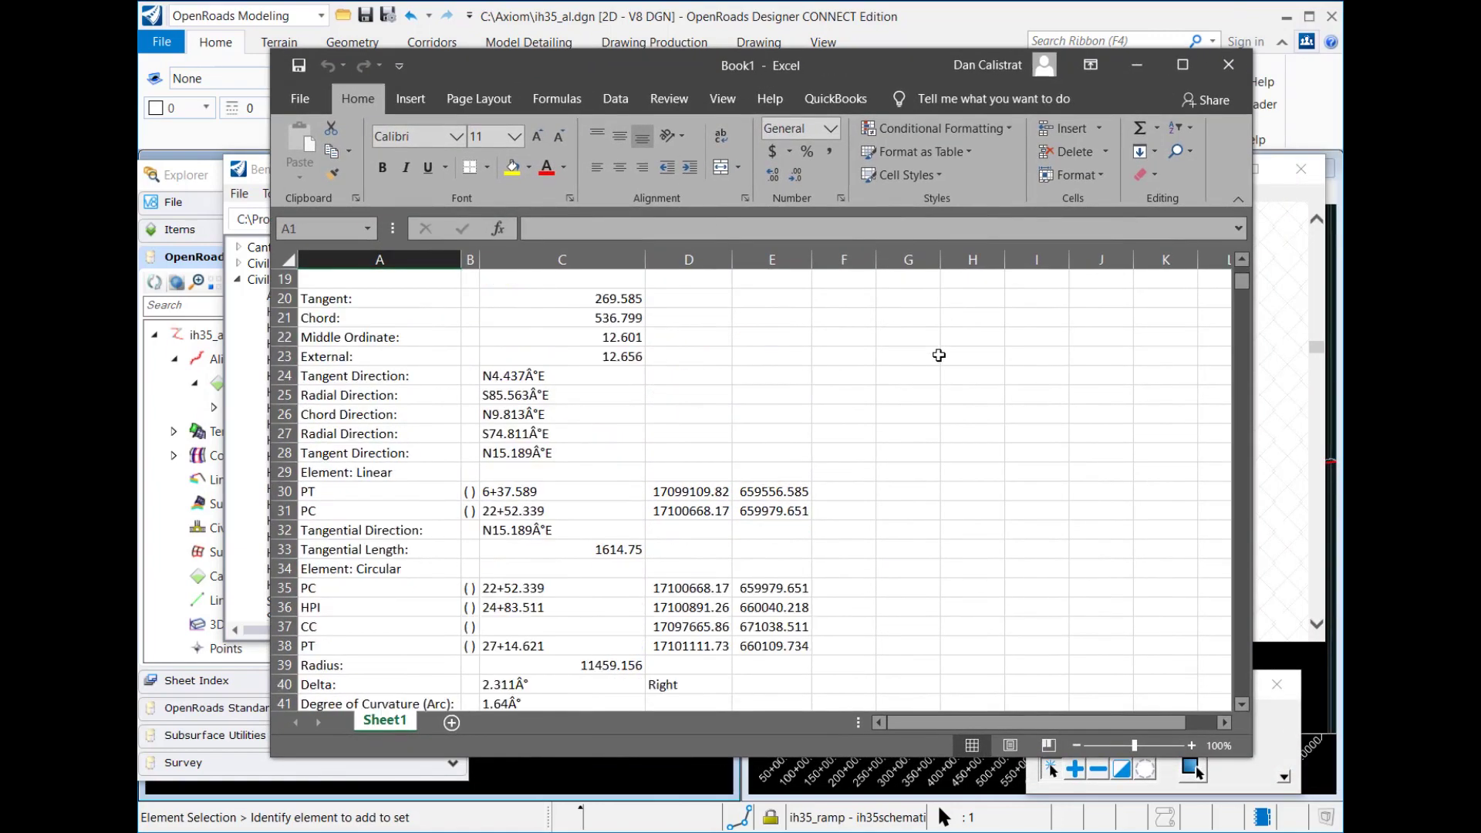
pyautogui.scroll(-20, 939, 355)
pyautogui.scroll(20, 927, 369)
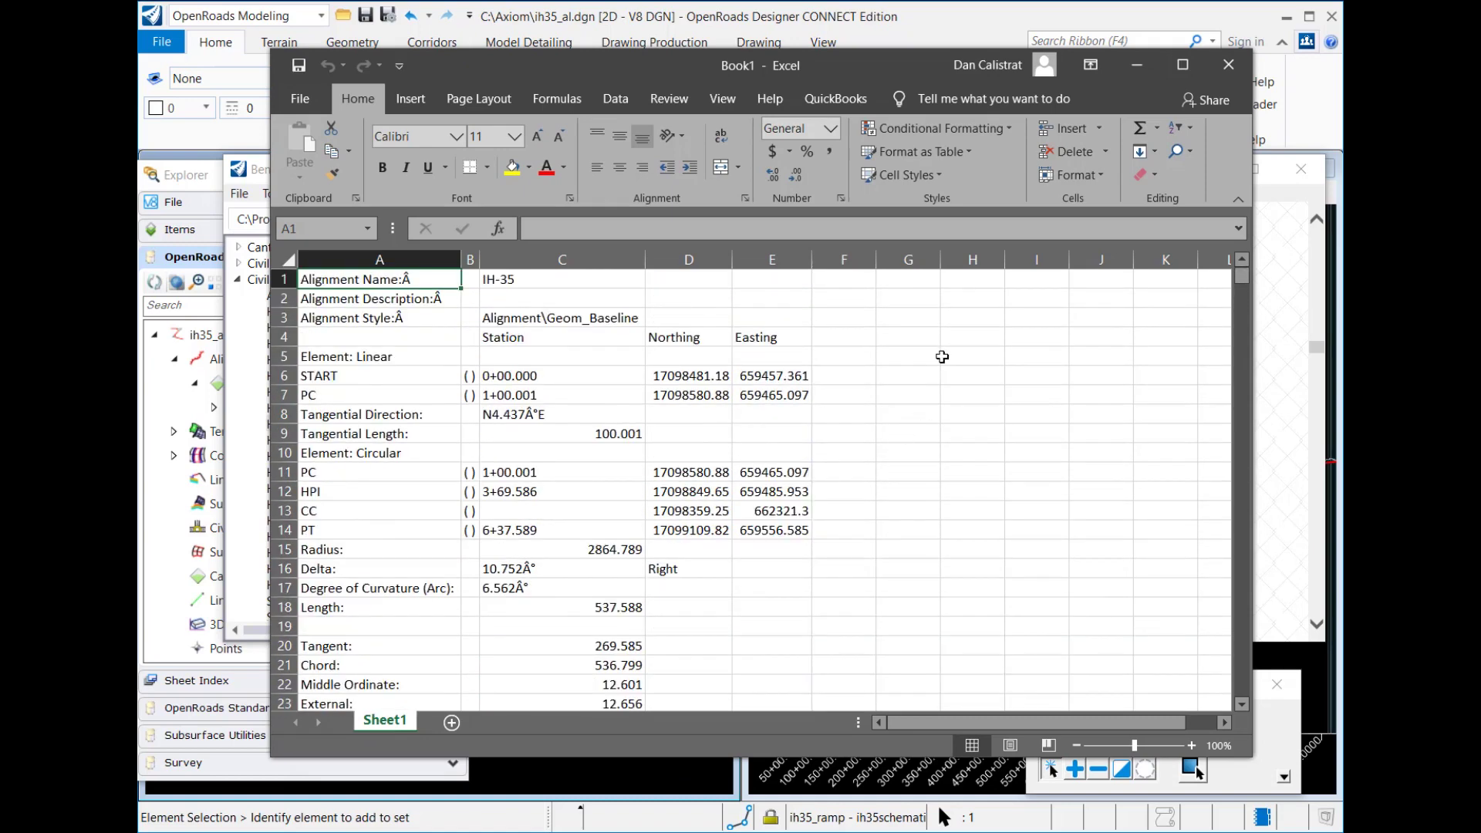
pyautogui.click(1232, 67)
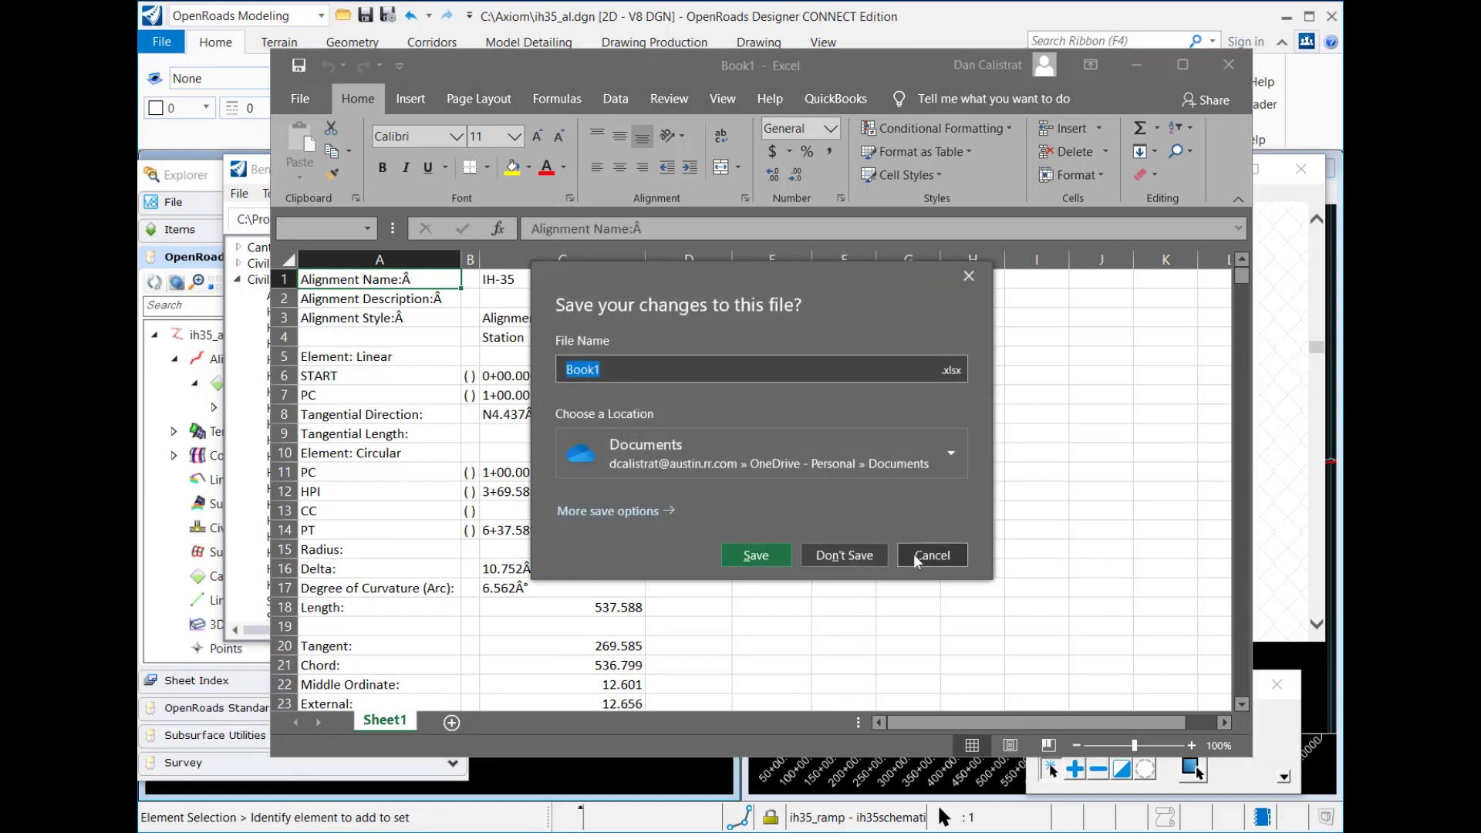
pyautogui.click(861, 555)
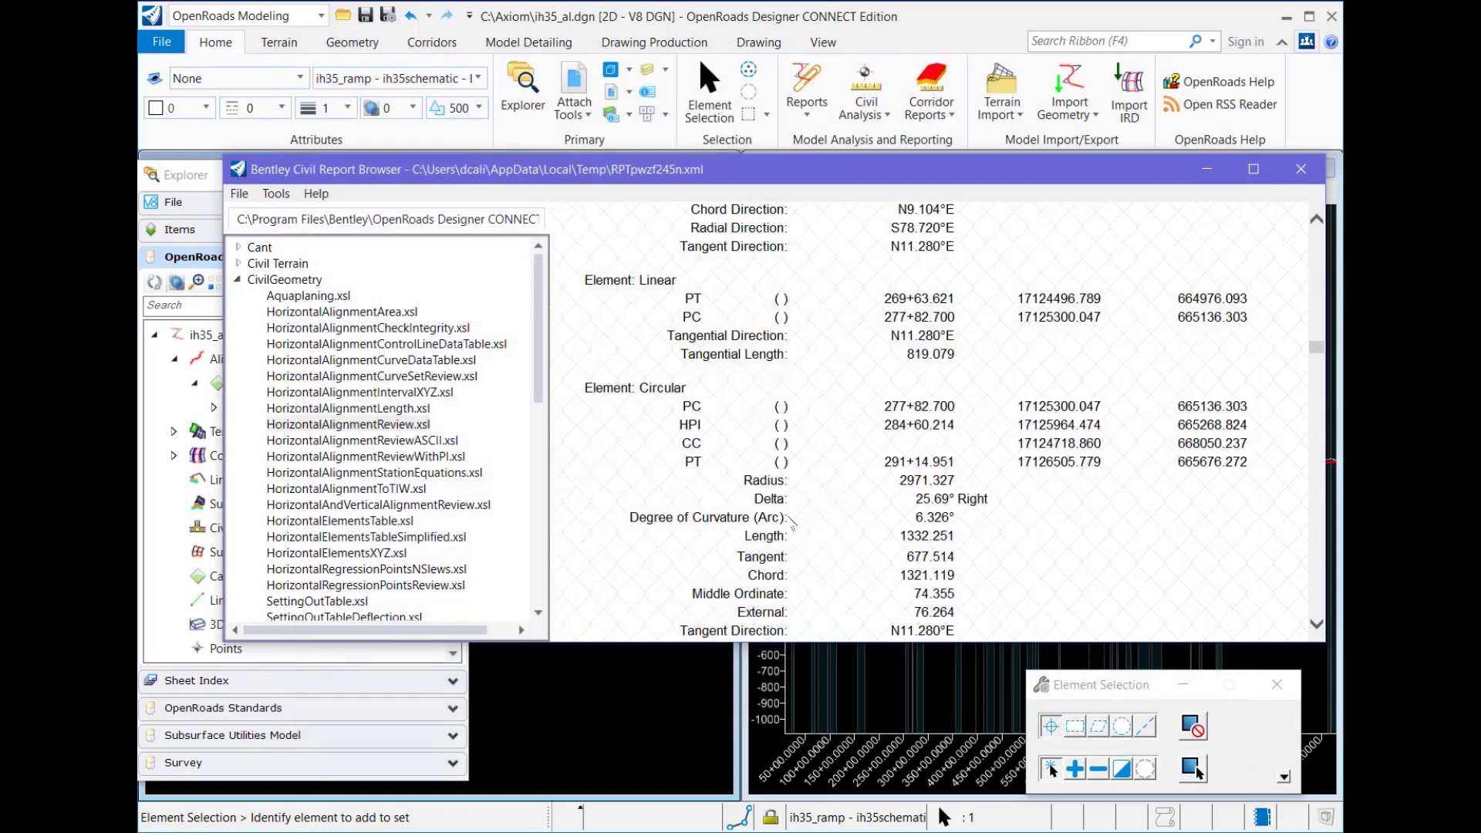
# Save the Horizontal Alignment Review Report in the C:\Axiom folder as an Excel File (*.xls) named Horiz-Align-I-35.xls
pyautogui.click(238, 194)
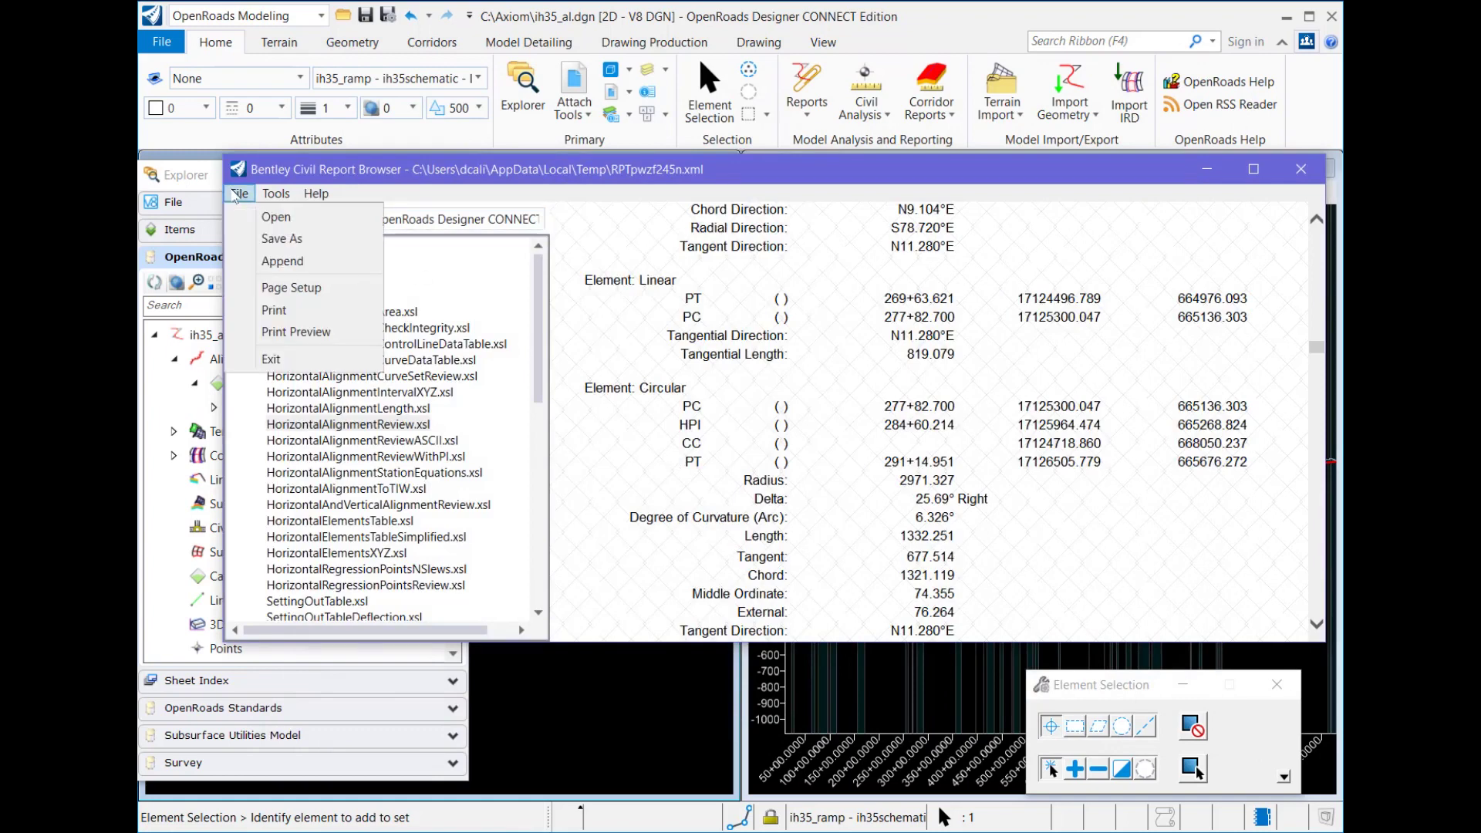
pyautogui.click(319, 245)
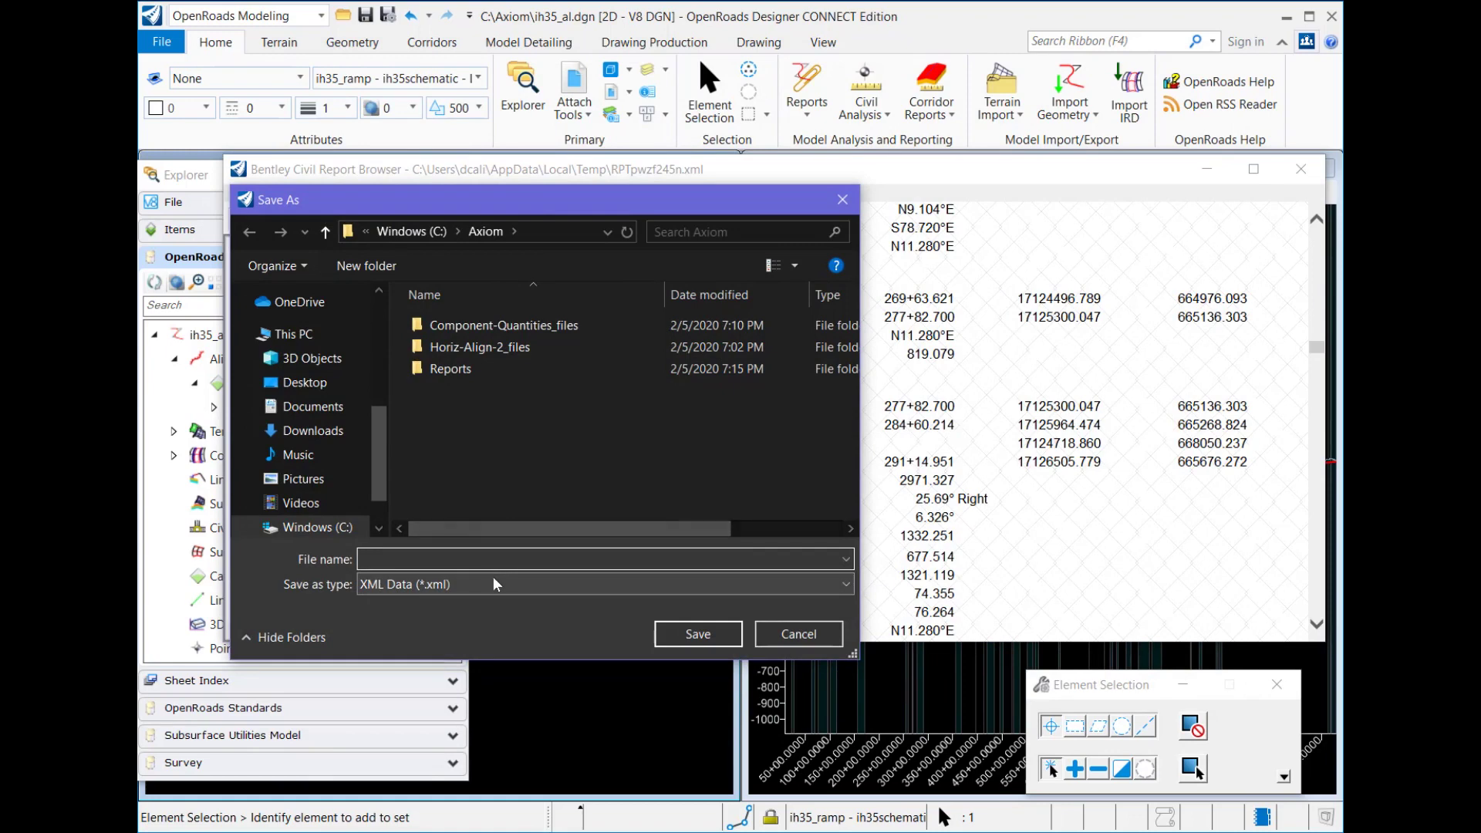
pyautogui.click(496, 584)
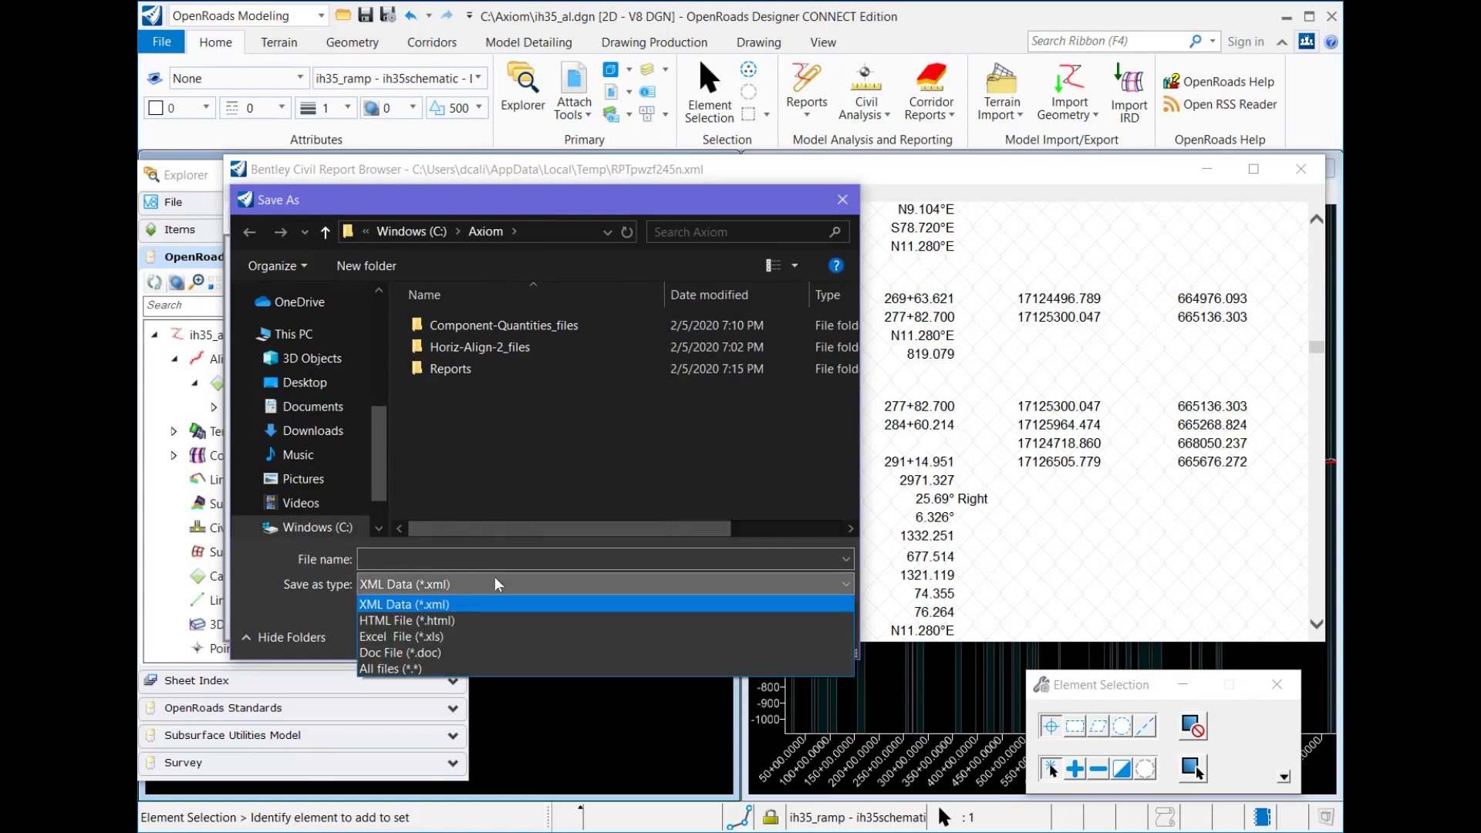
pyautogui.click(463, 637)
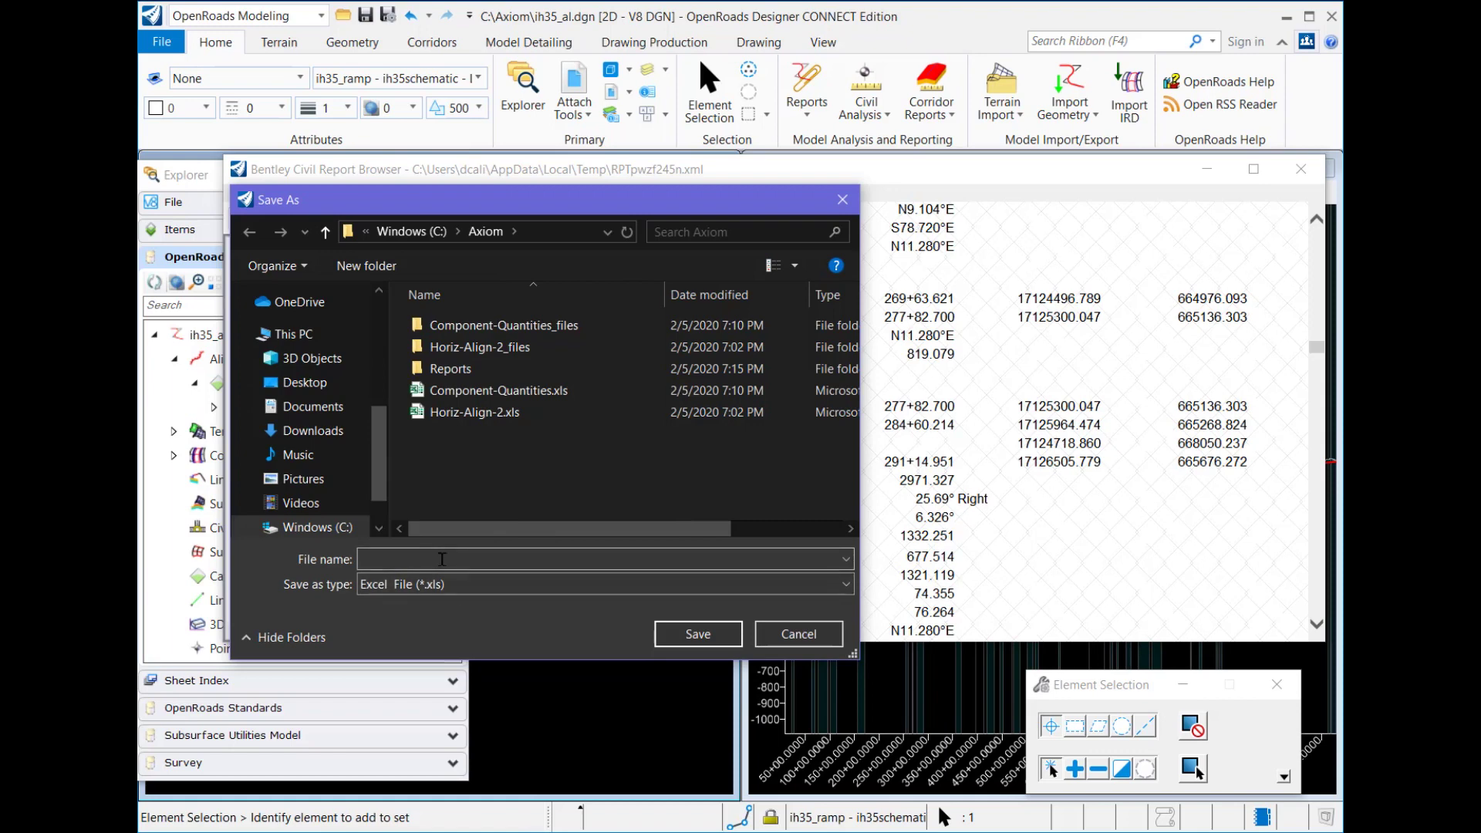
pyautogui.click(442, 559)
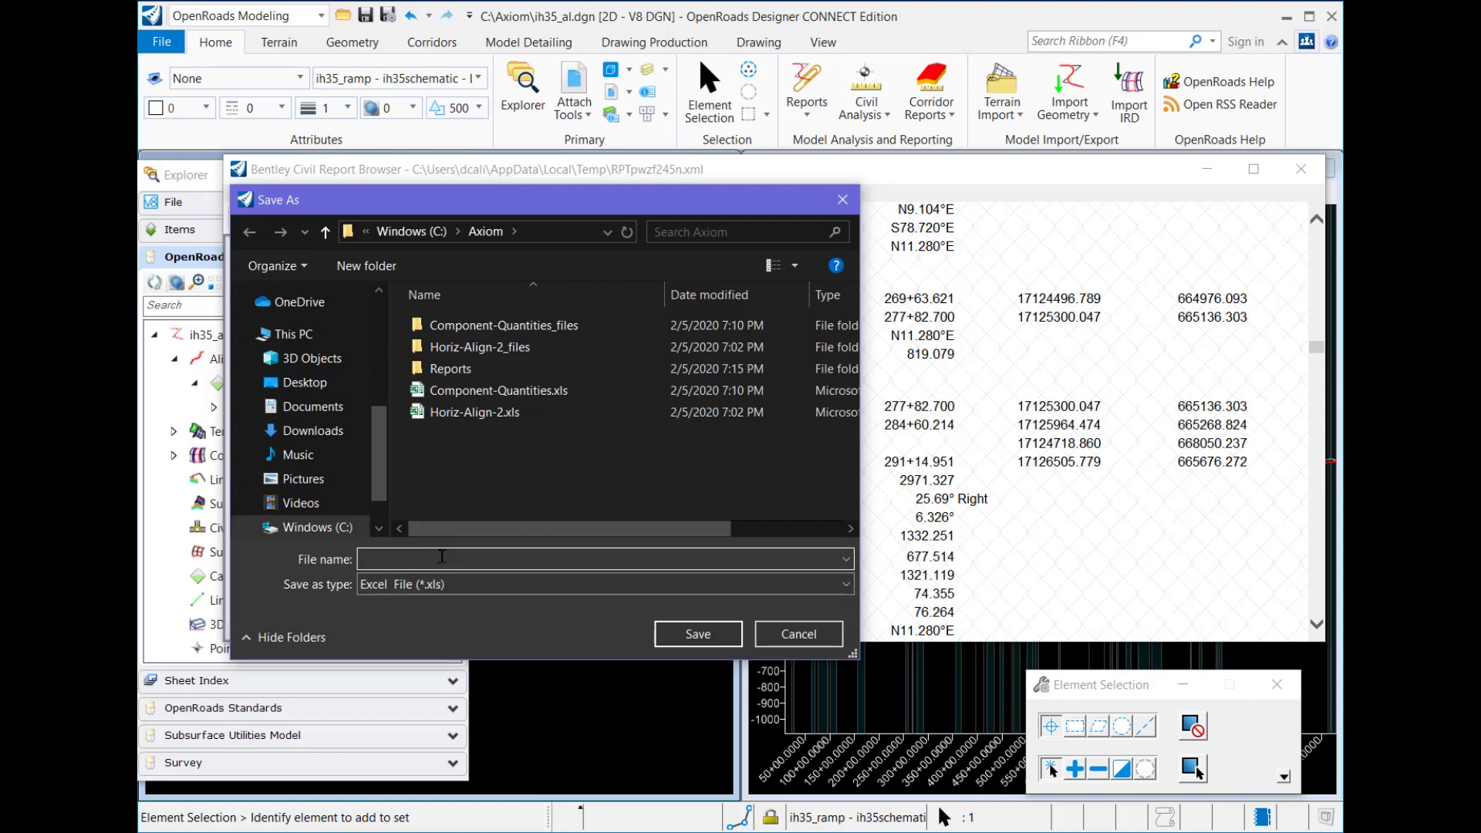
pyautogui.click(479, 412)
pyautogui.click(433, 558)
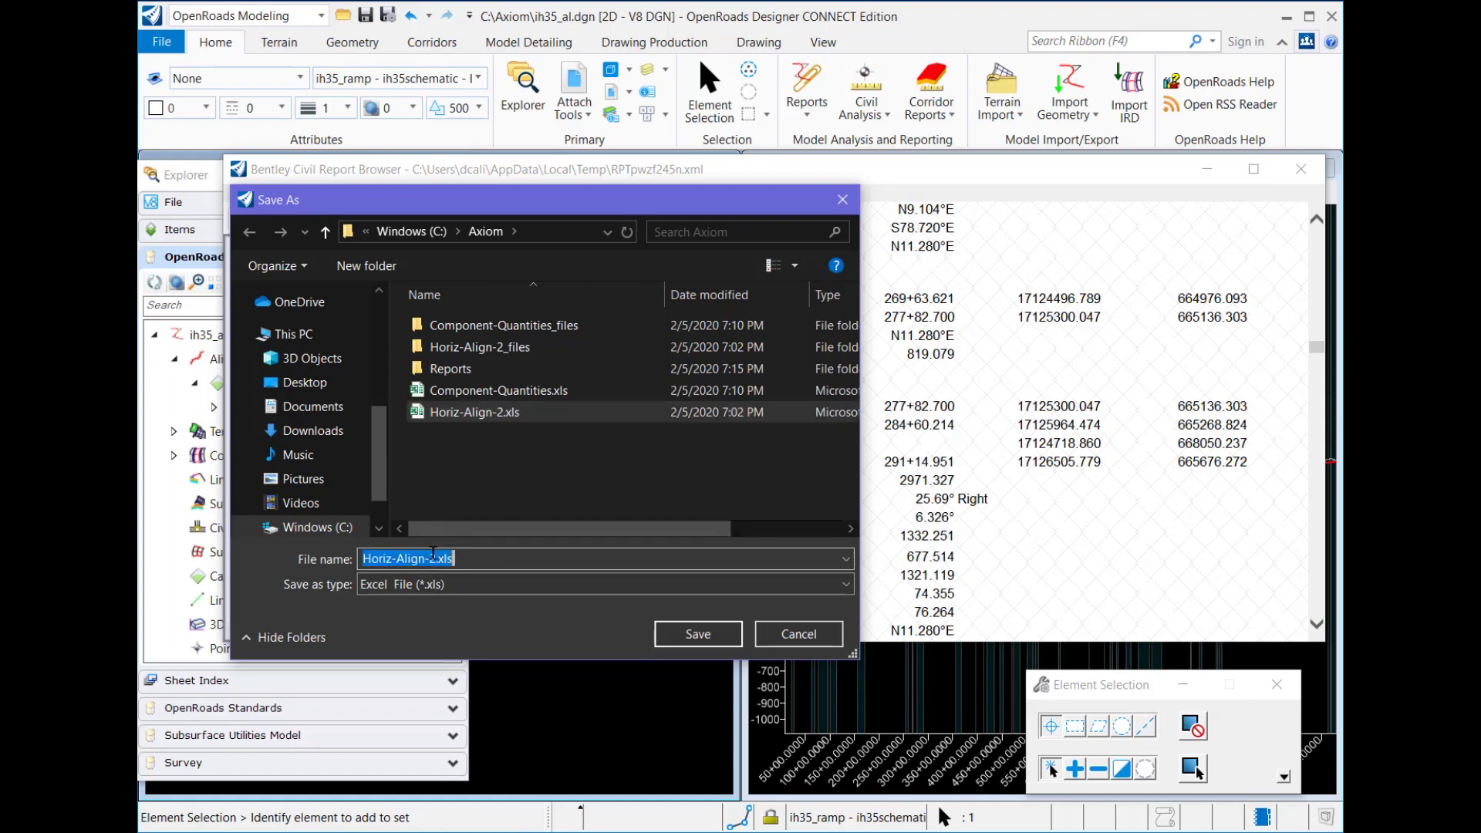
pyautogui.click(436, 558)
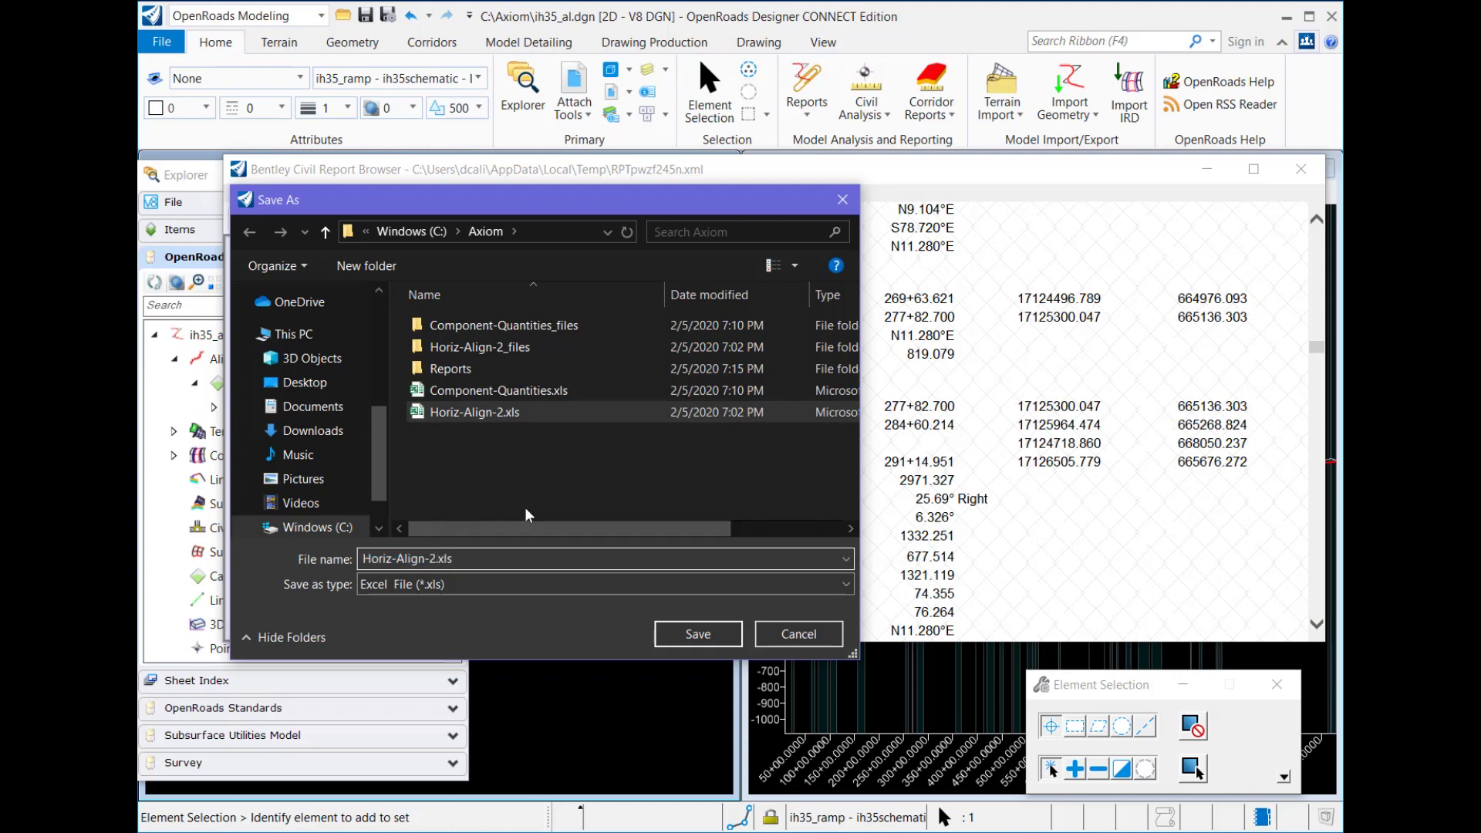
pyautogui.press('BackSpace')
pyautogui.press('BackSpace')
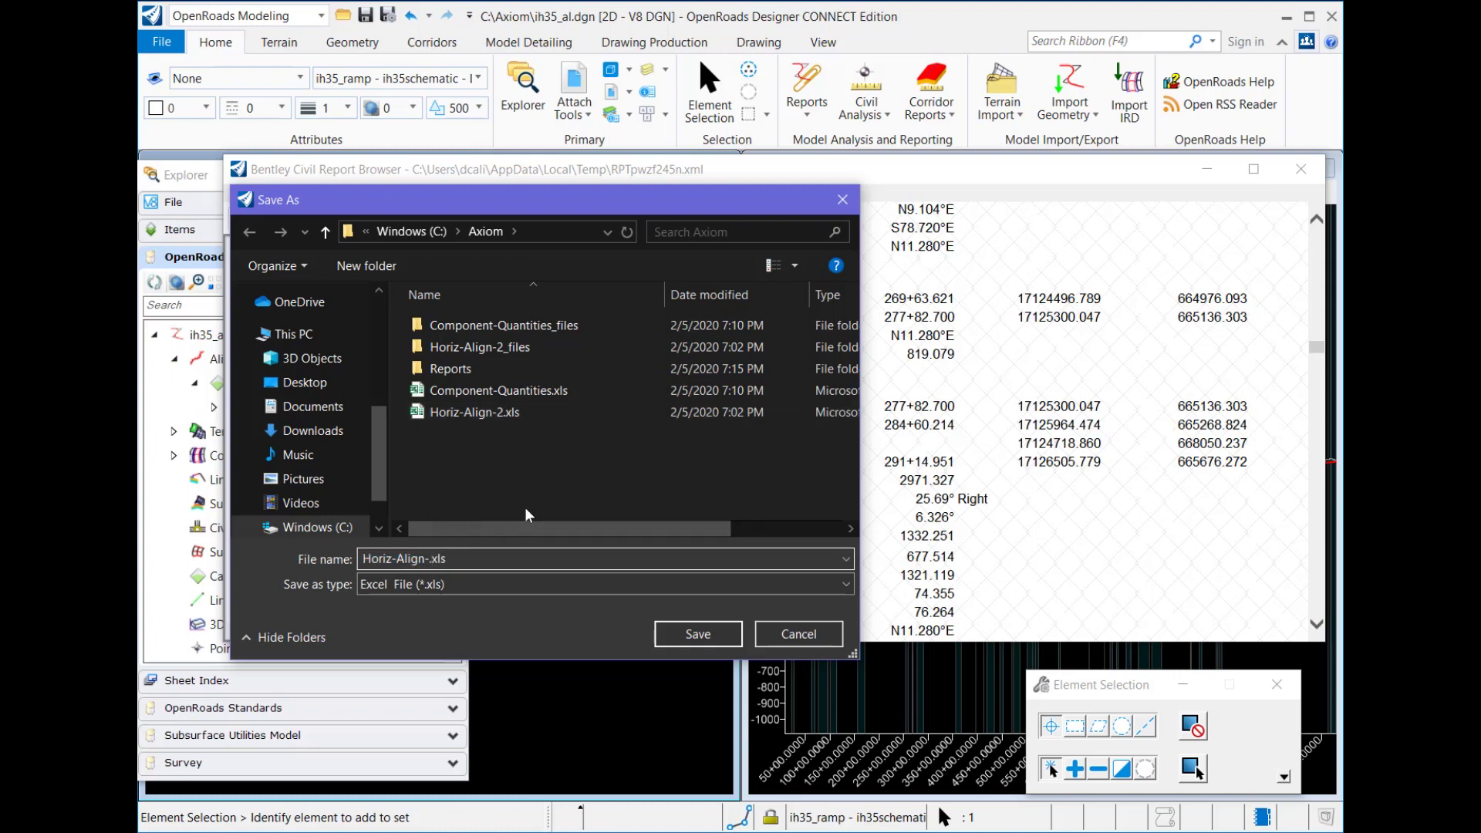
pyautogui.write('1')
pyautogui.write('-35')
pyautogui.press('Return')
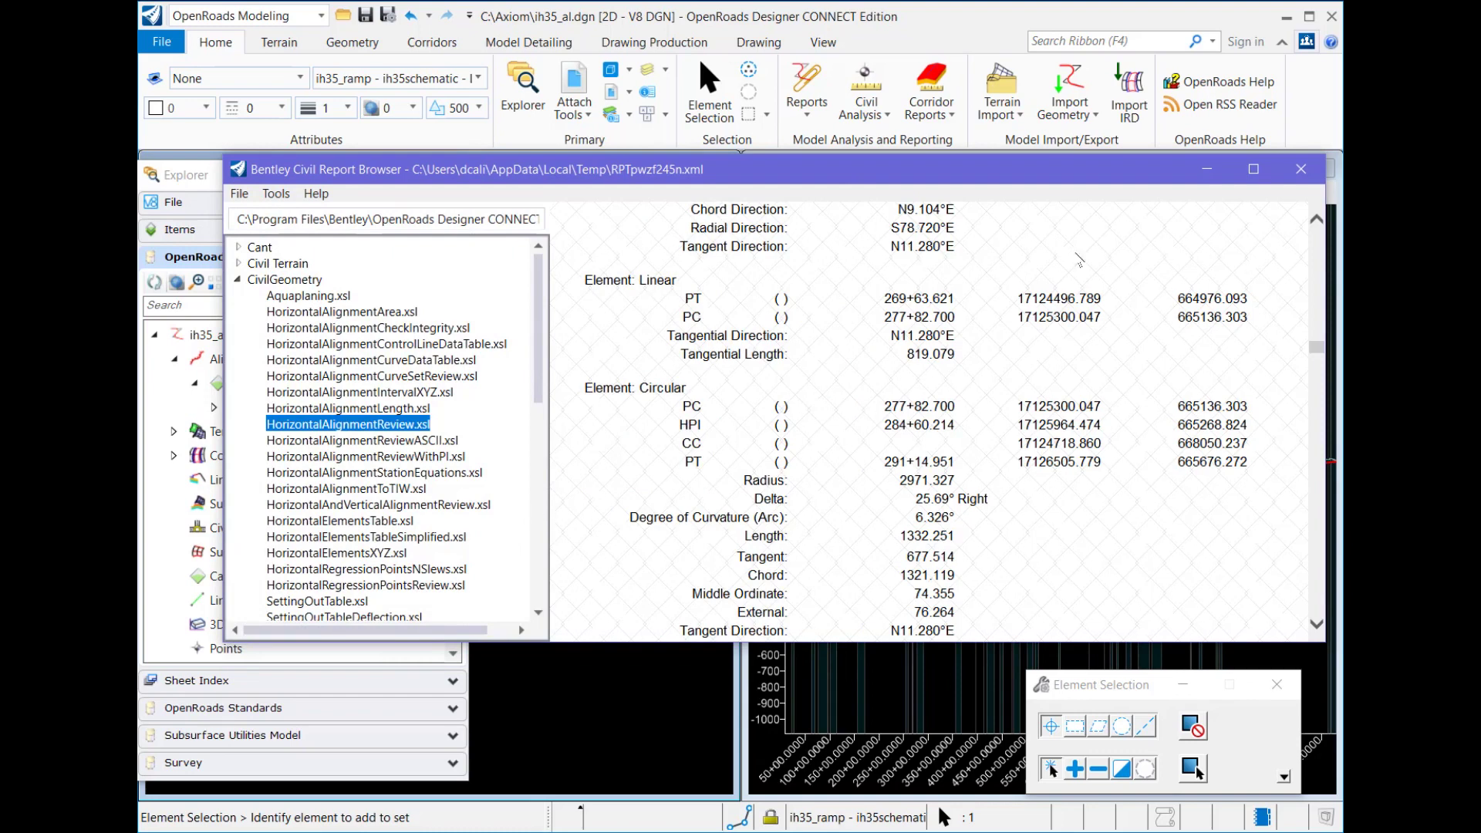
# Close the Bentley Civil Report Browser and the Explorer to clear the plan and profile views
pyautogui.moveTo(1317, 347); pyautogui.dragTo(1319, 229)
pyautogui.click(1301, 169)
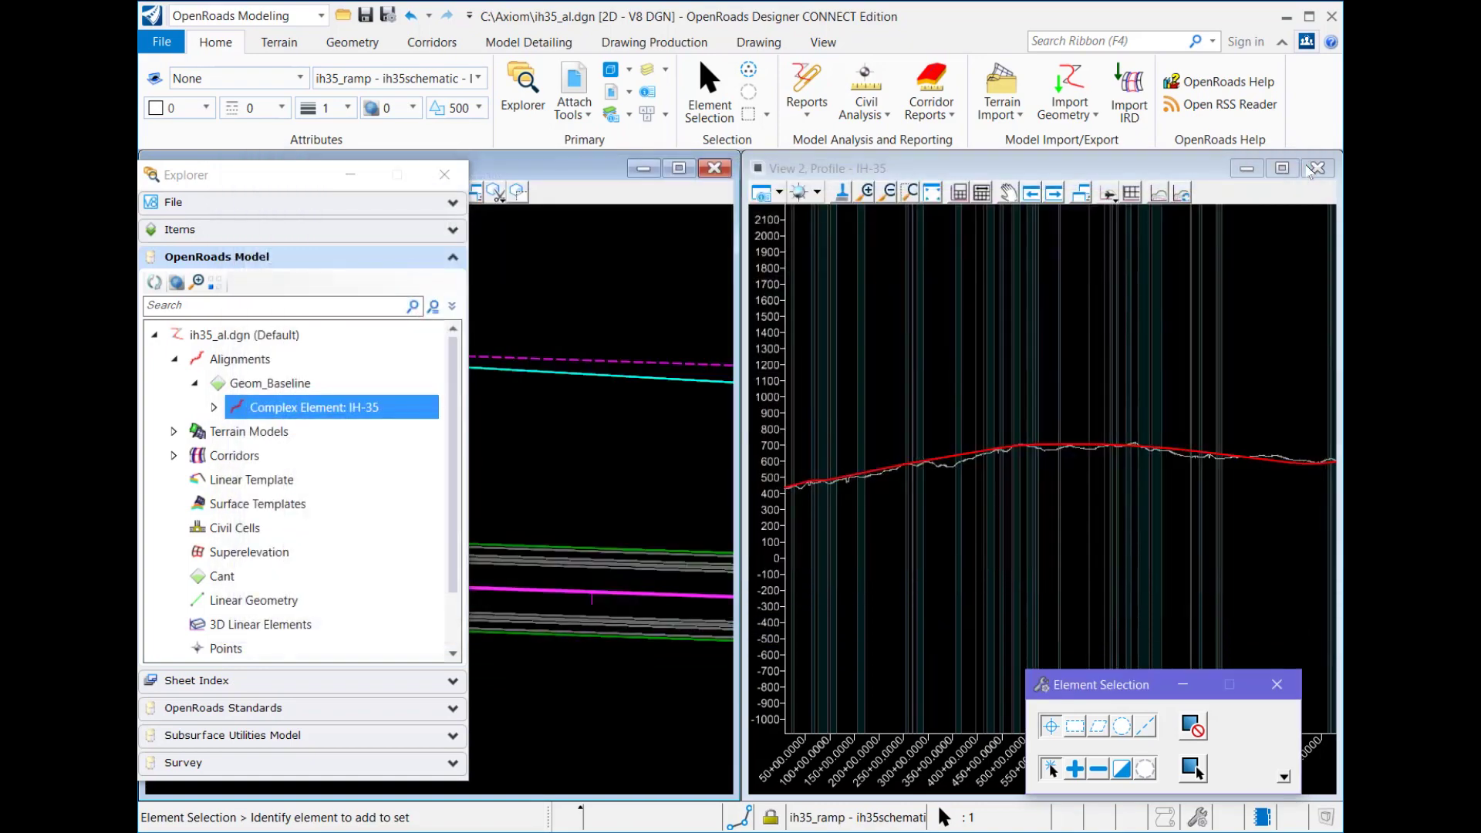
pyautogui.click(445, 175)
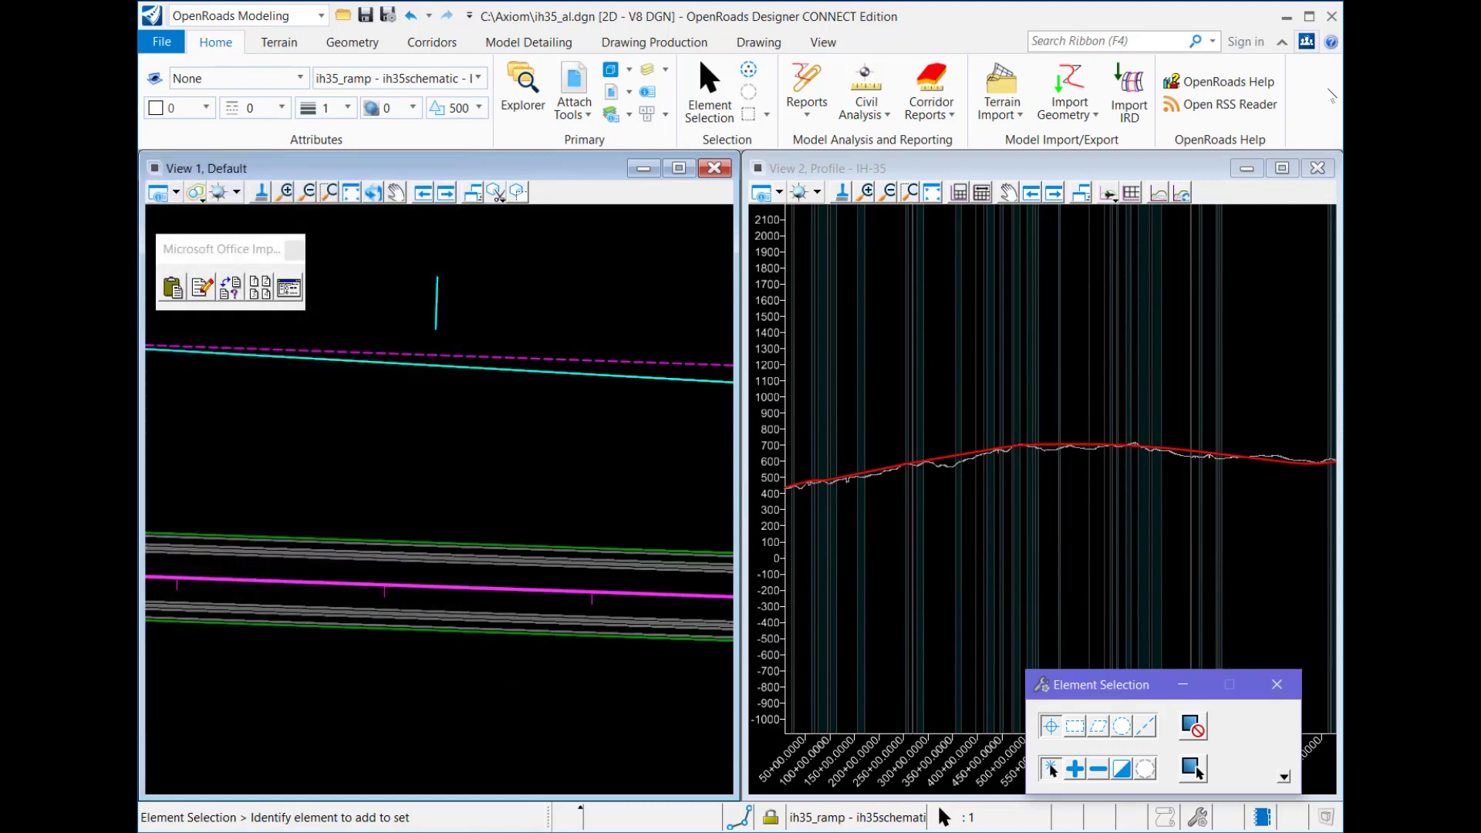
# Open Horiz-Align-I-35.xls from the C:\Axiom folder in Excel and look through its linear and circular element data
pyautogui.moveTo(1480, 42); pyautogui.dragTo(865, 43)
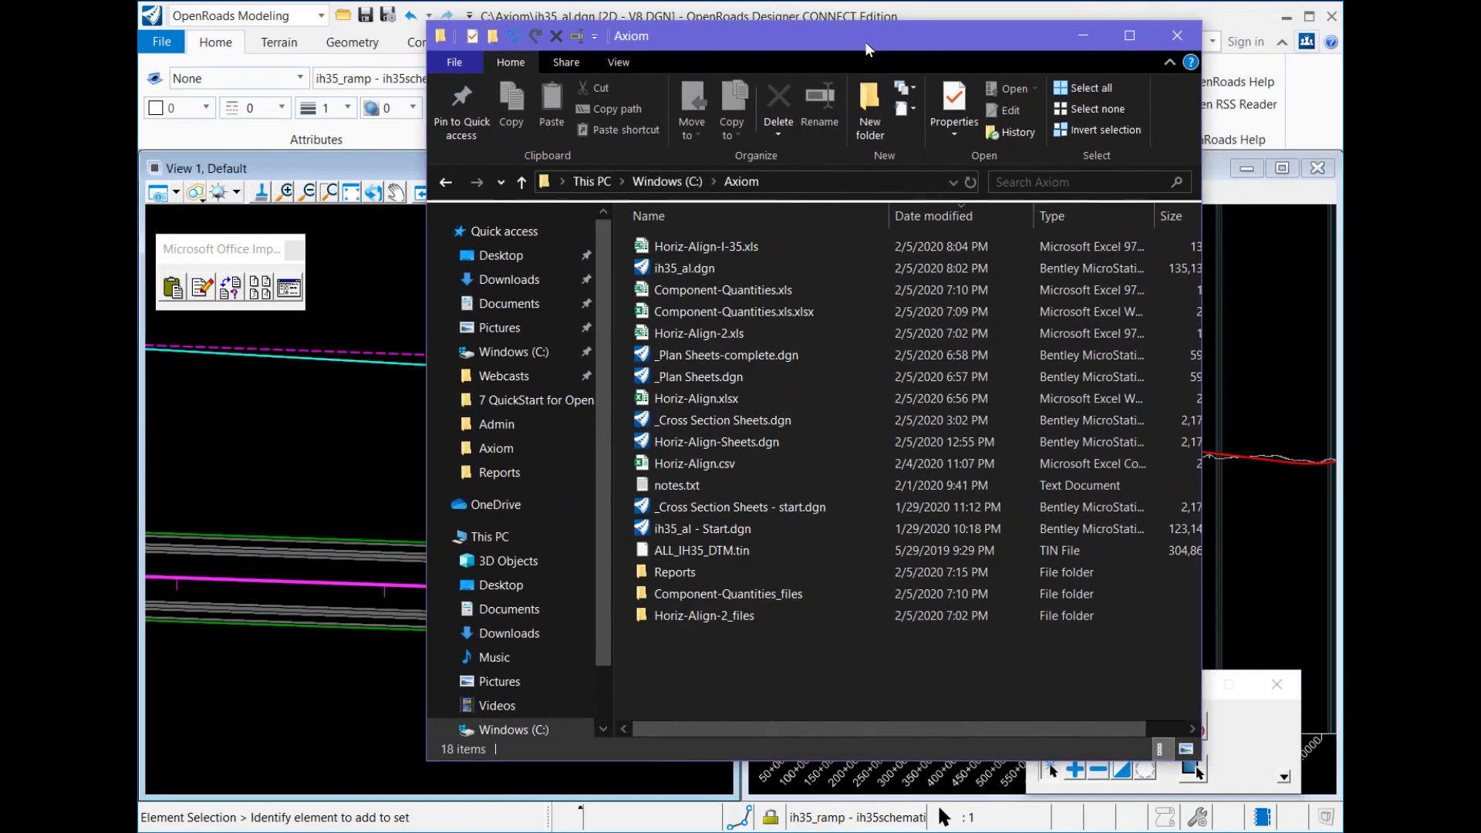
pyautogui.doubleClick(700, 247)
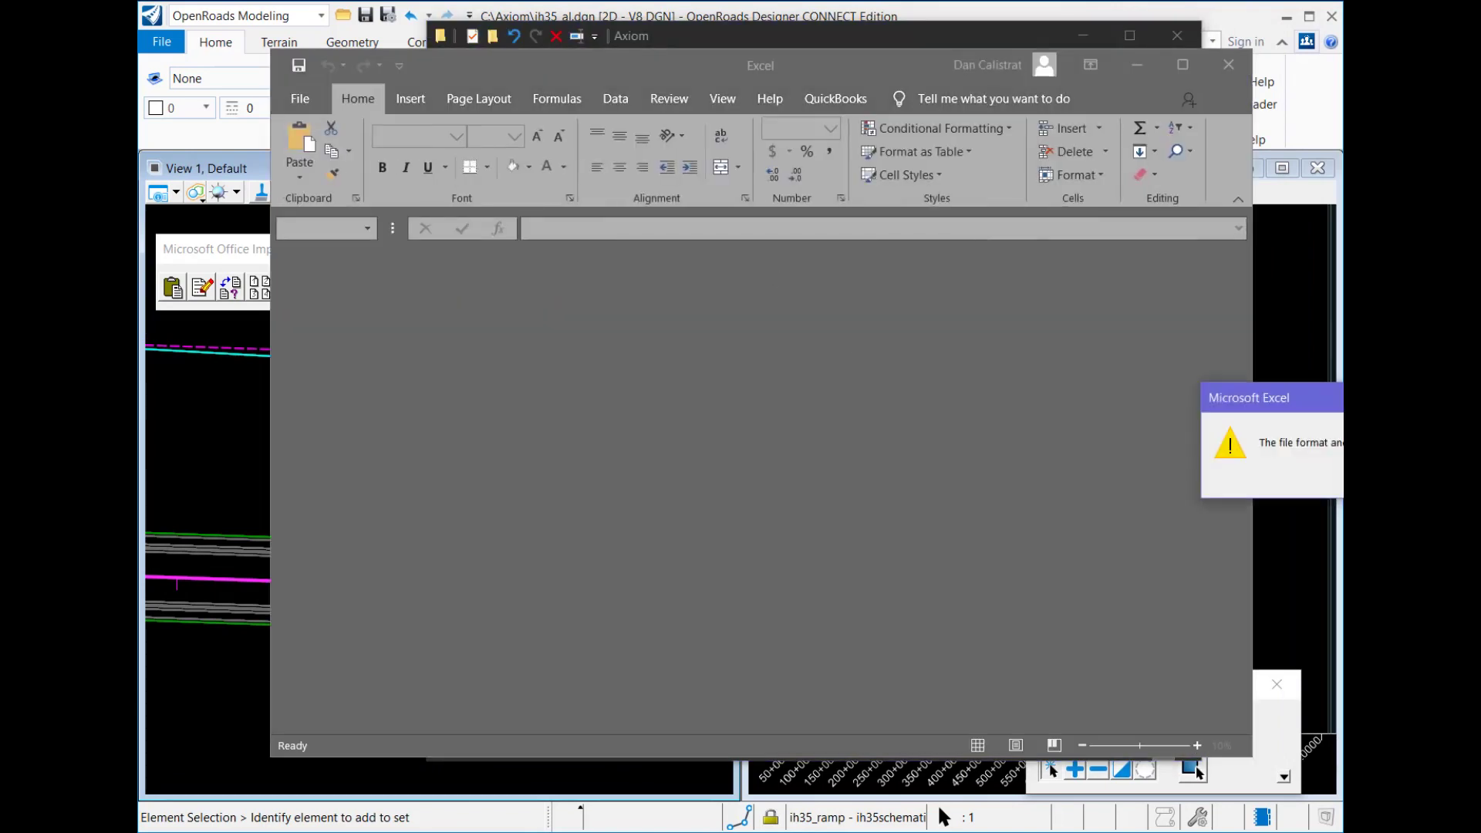
pyautogui.press('Return')
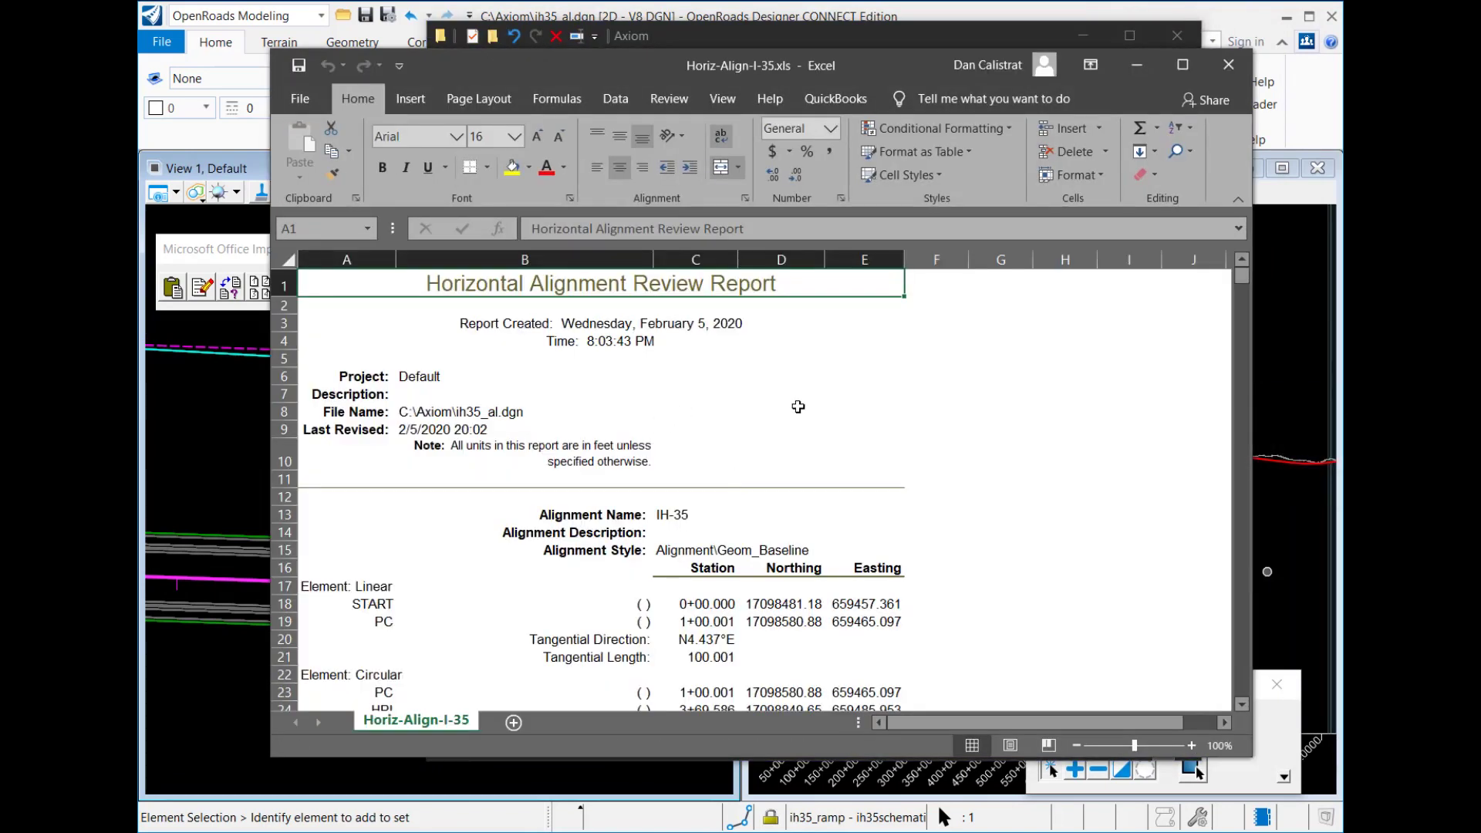
pyautogui.scroll(-3, 800, 406)
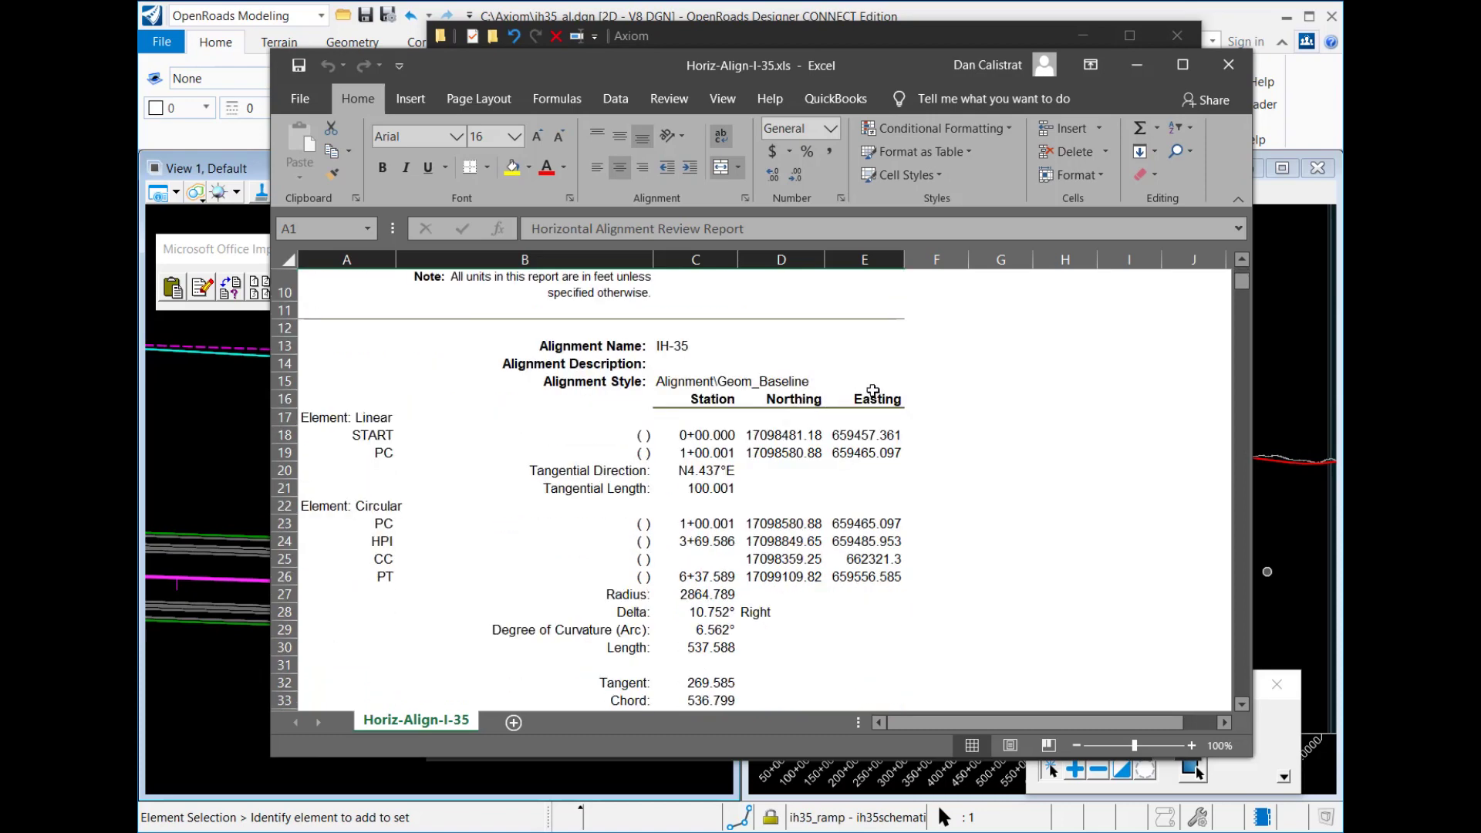
pyautogui.scroll(-20, 889, 390)
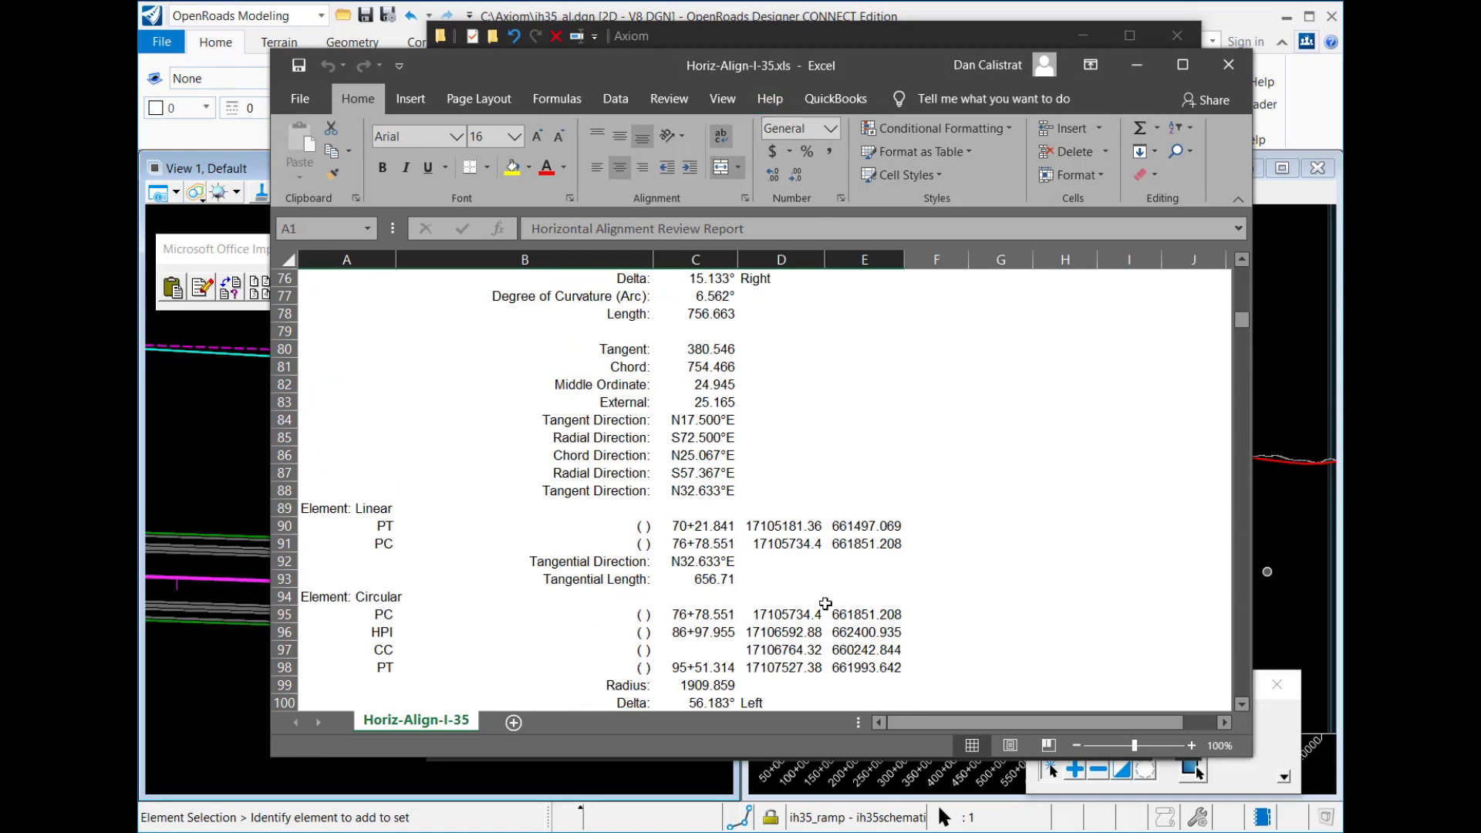
pyautogui.click(826, 605)
pyautogui.scroll(20, 820, 608)
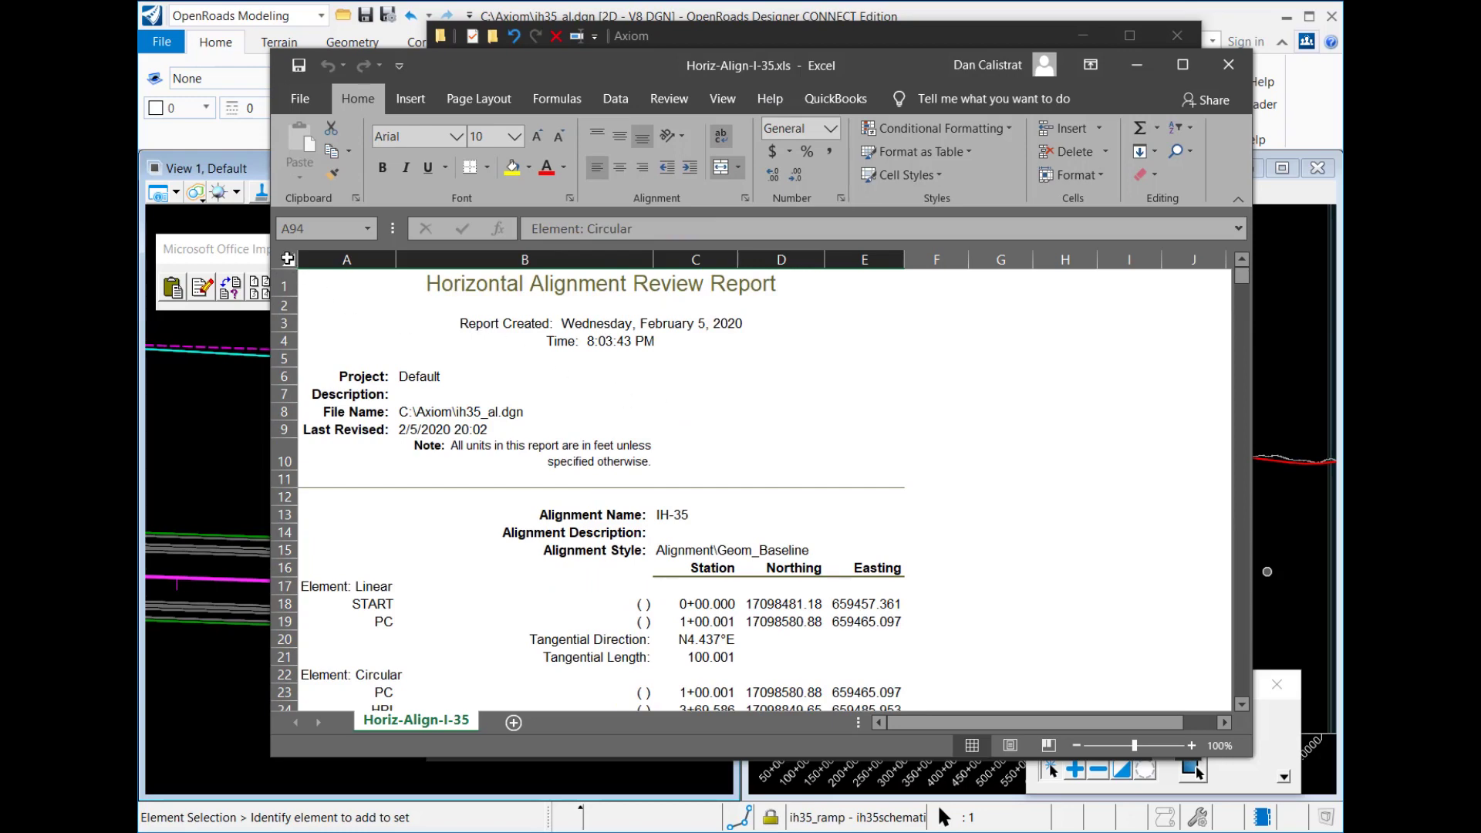
# Apply All Borders to every cell of the Horiz-Align-I-35 worksheet
pyautogui.click(288, 258)
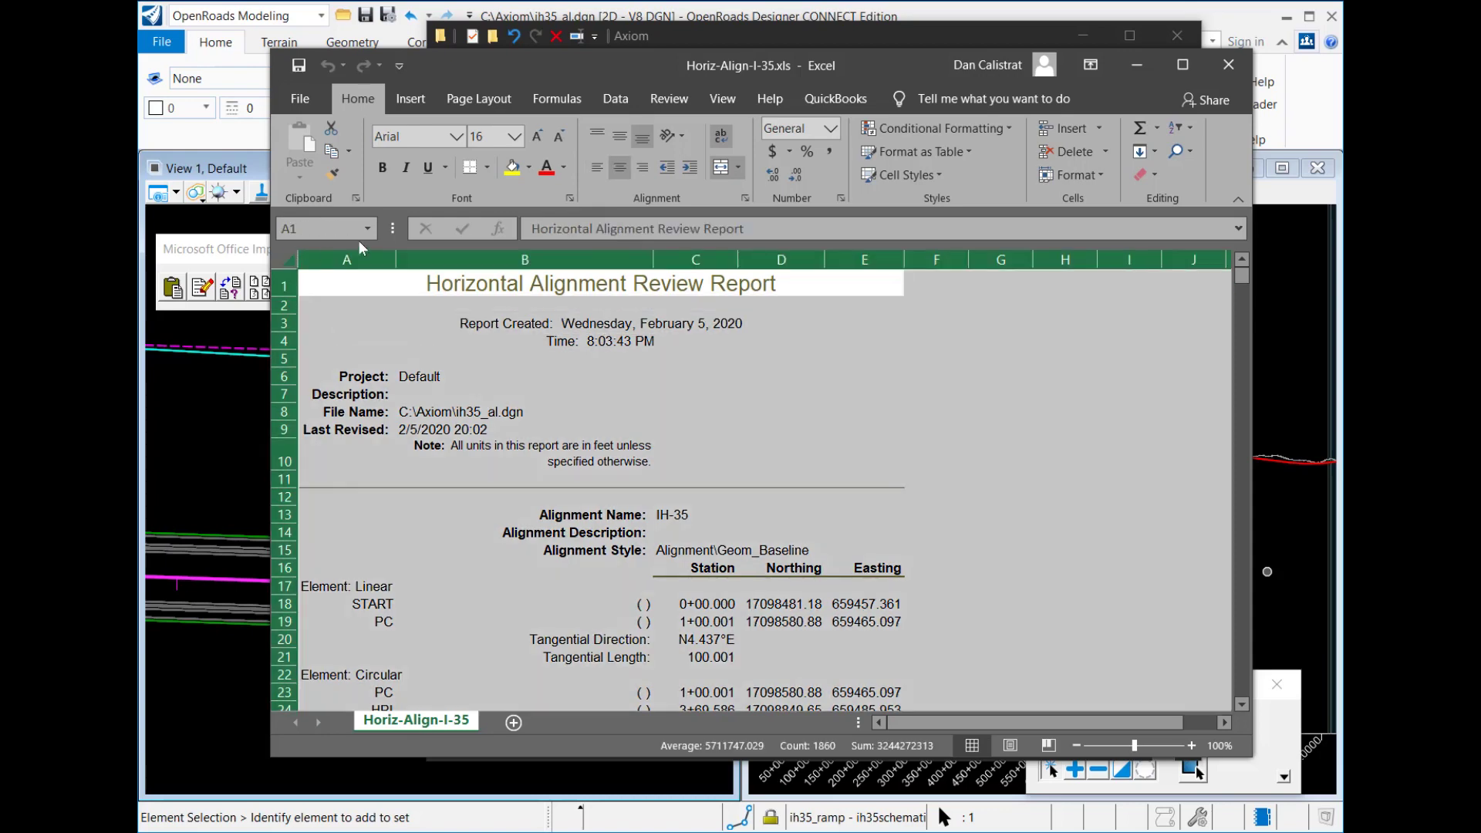
pyautogui.click(489, 169)
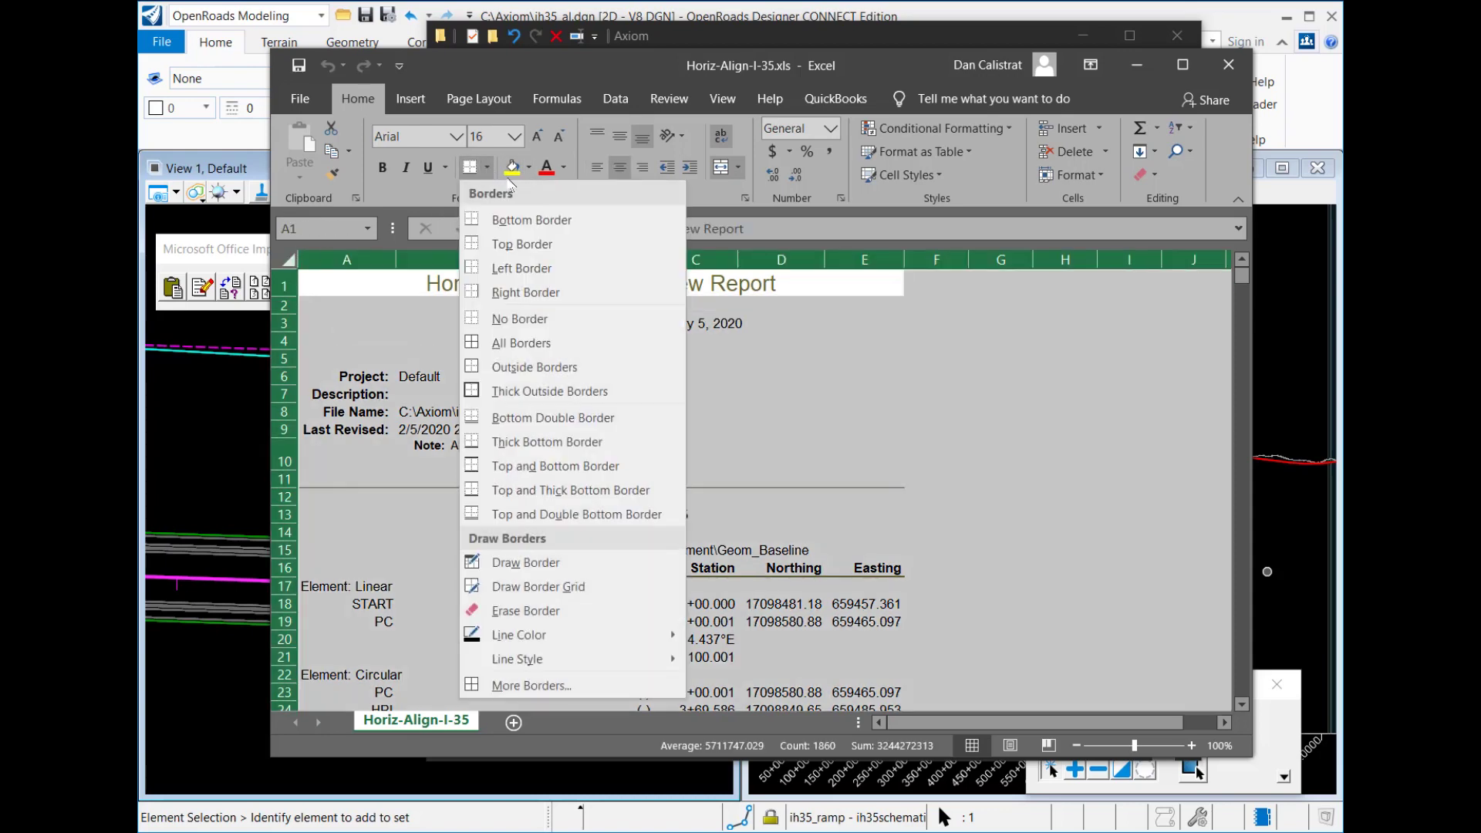
pyautogui.click(523, 345)
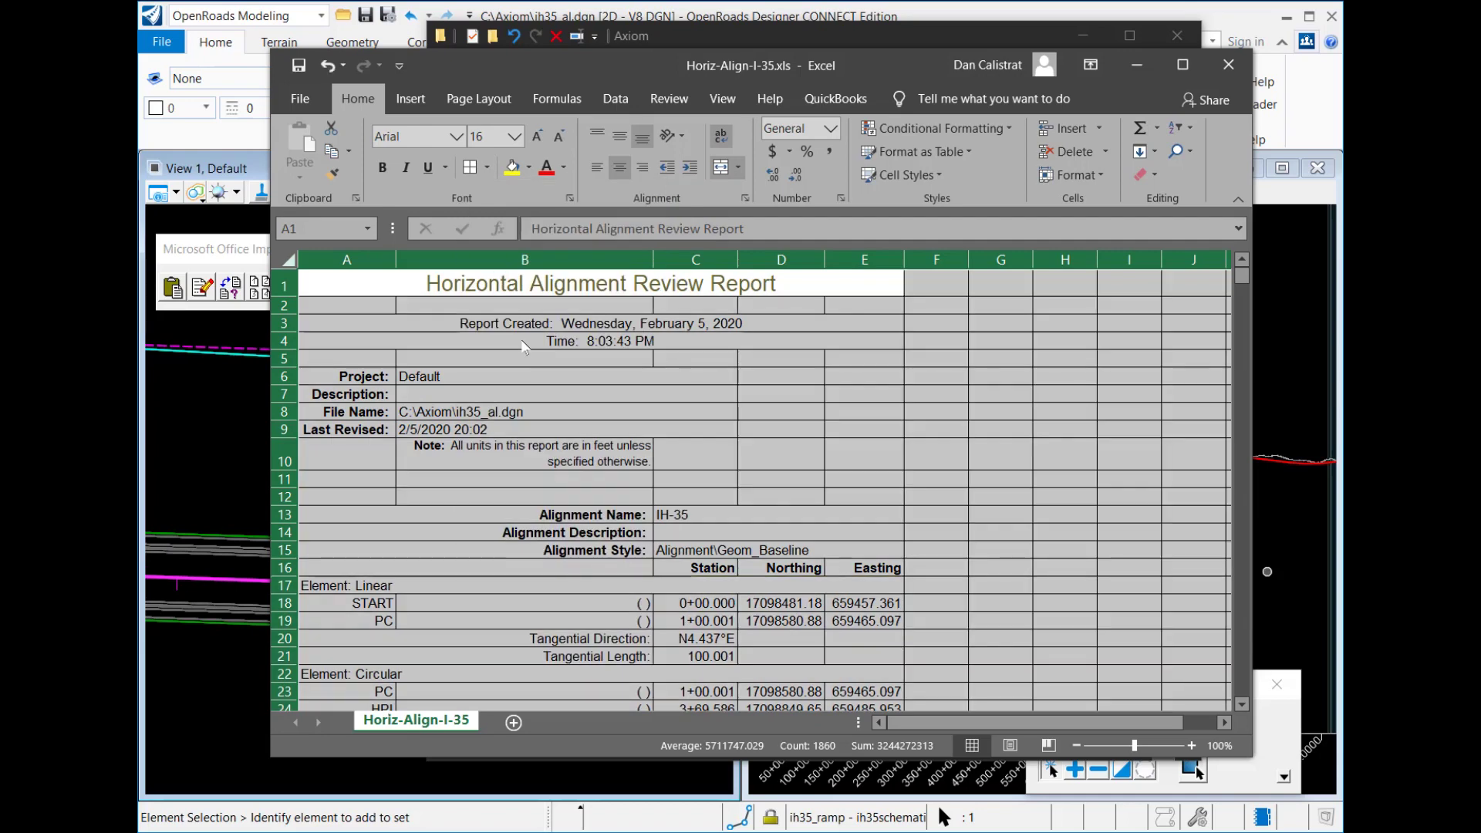
pyautogui.click(814, 379)
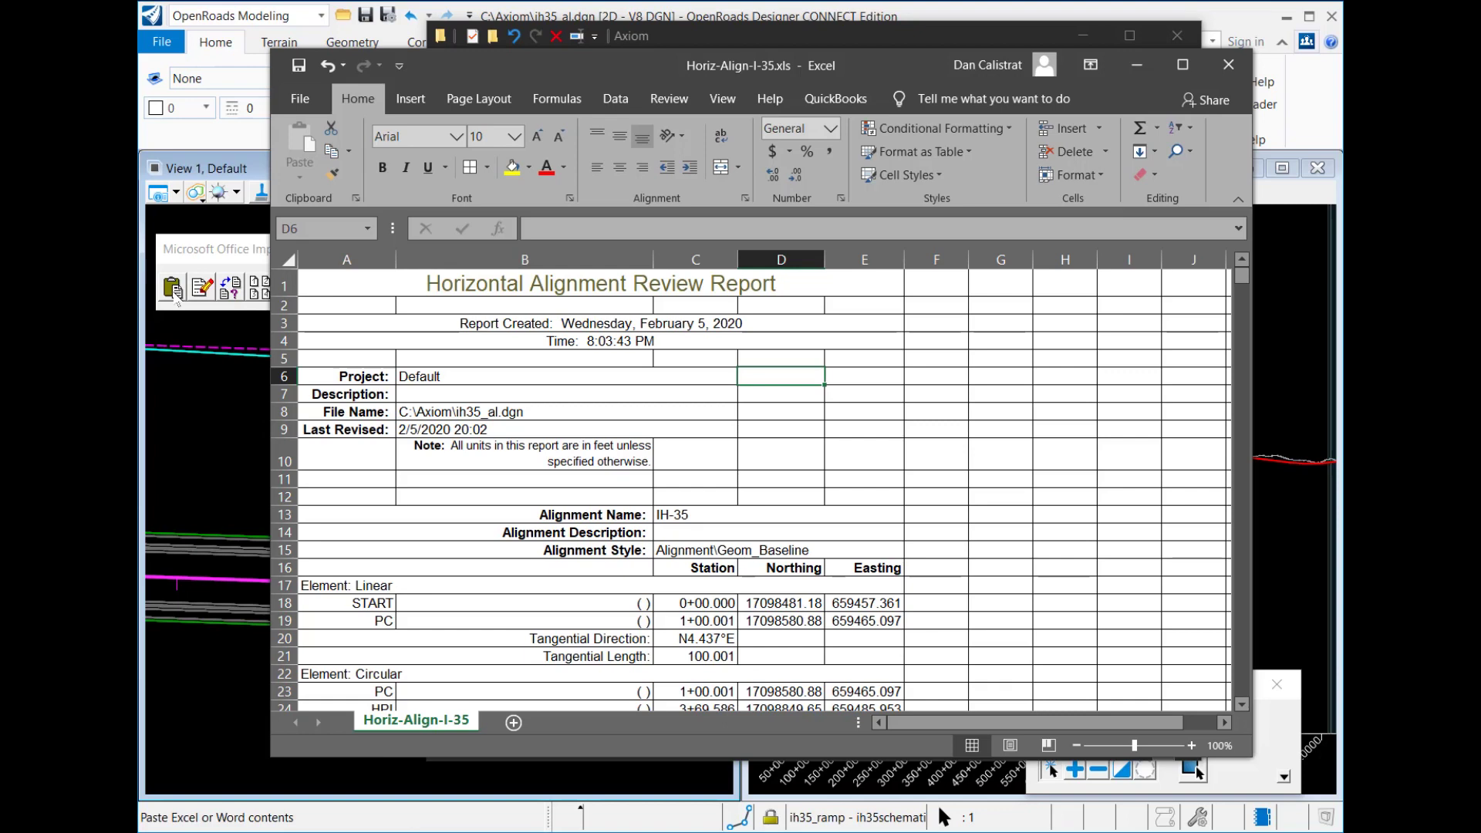
# Copy the entire Horiz-Align-I-35 worksheet and switch back to the OpenRoads Designer drawing ih35_al.dgn
pyautogui.click(287, 253)
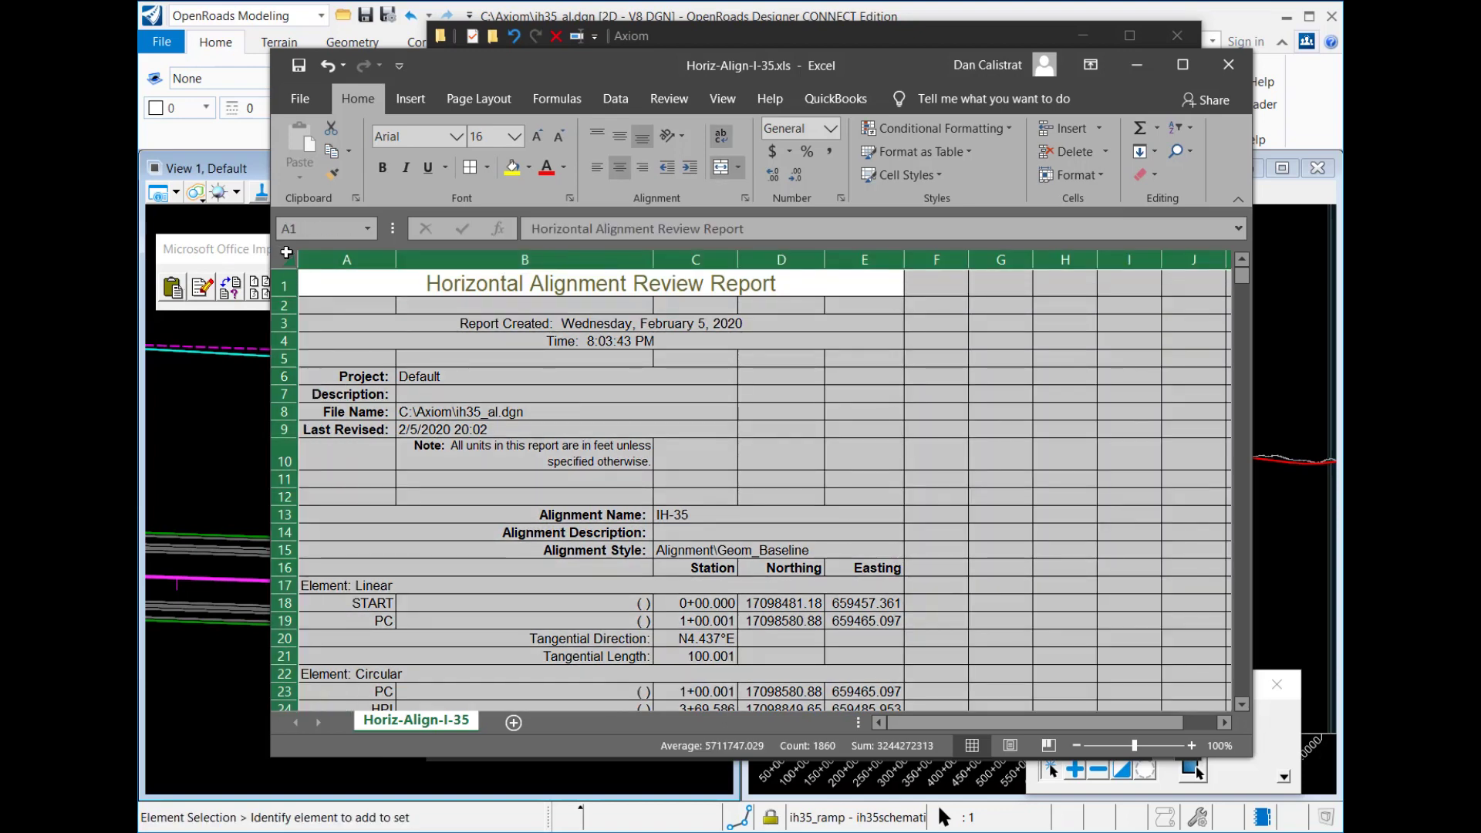
pyautogui.rightClick(287, 253)
pyautogui.moveTo(361, 522)
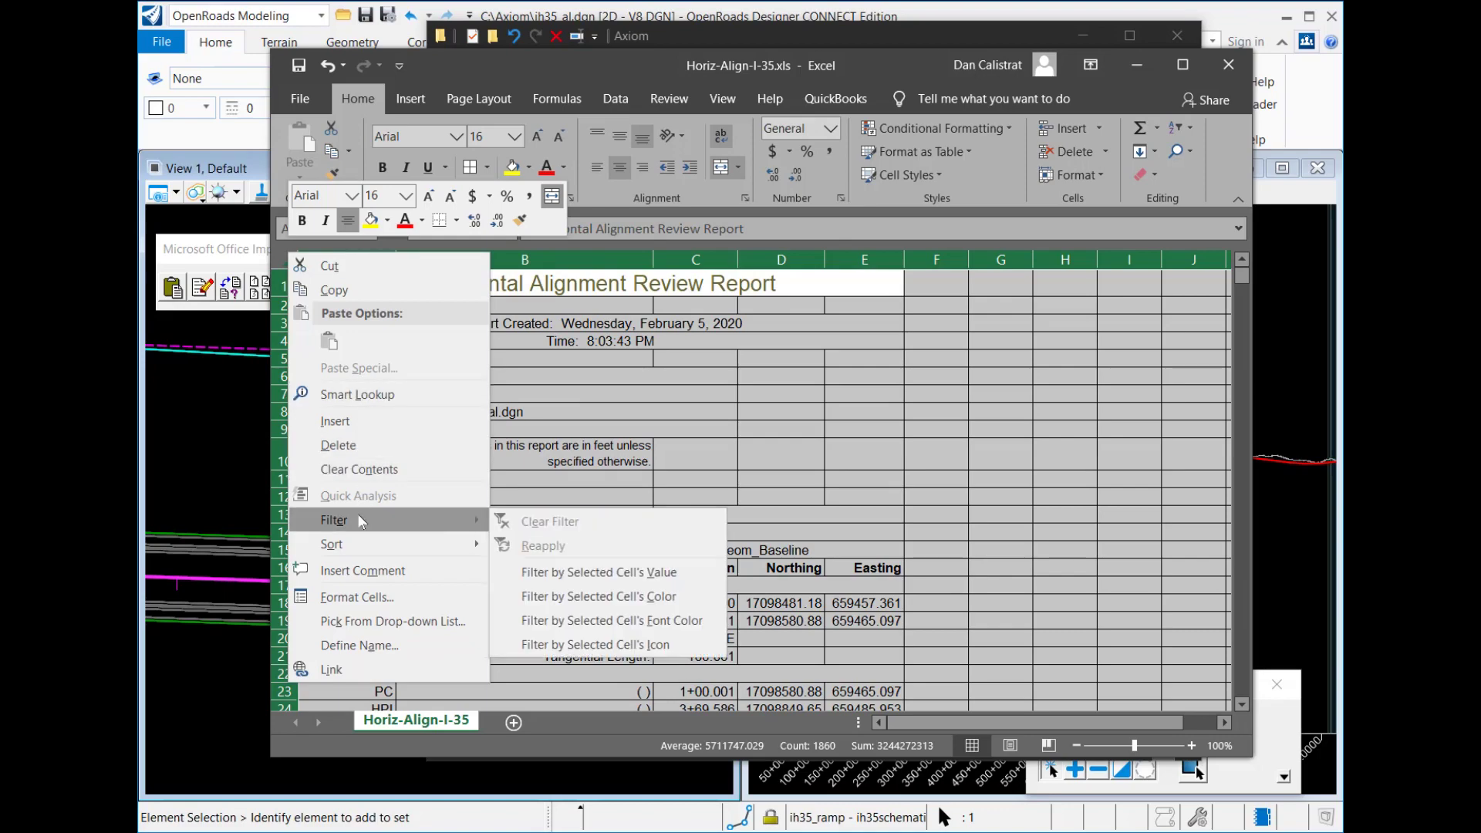
pyautogui.click(338, 294)
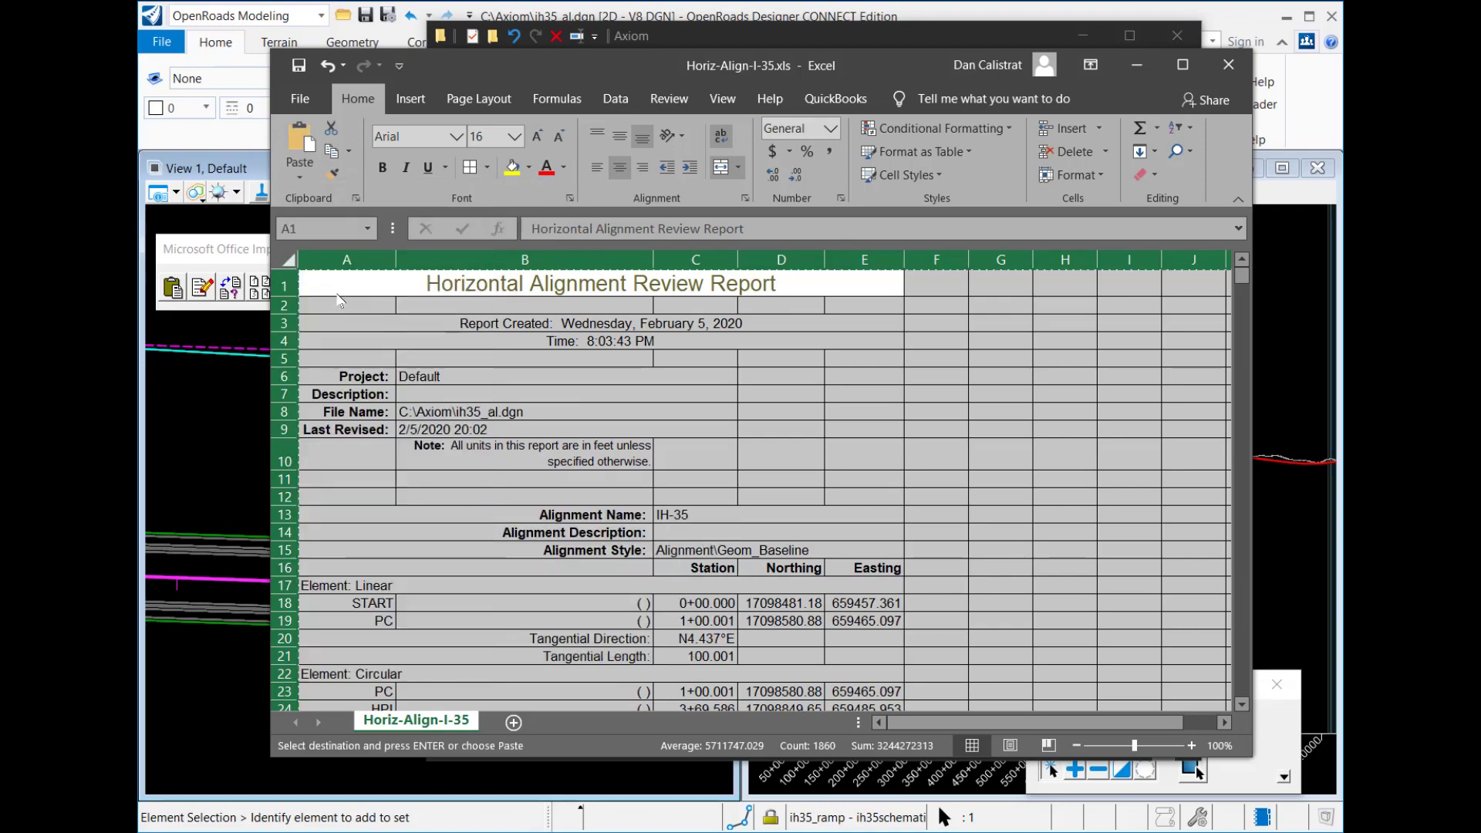
pyautogui.click(641, 36)
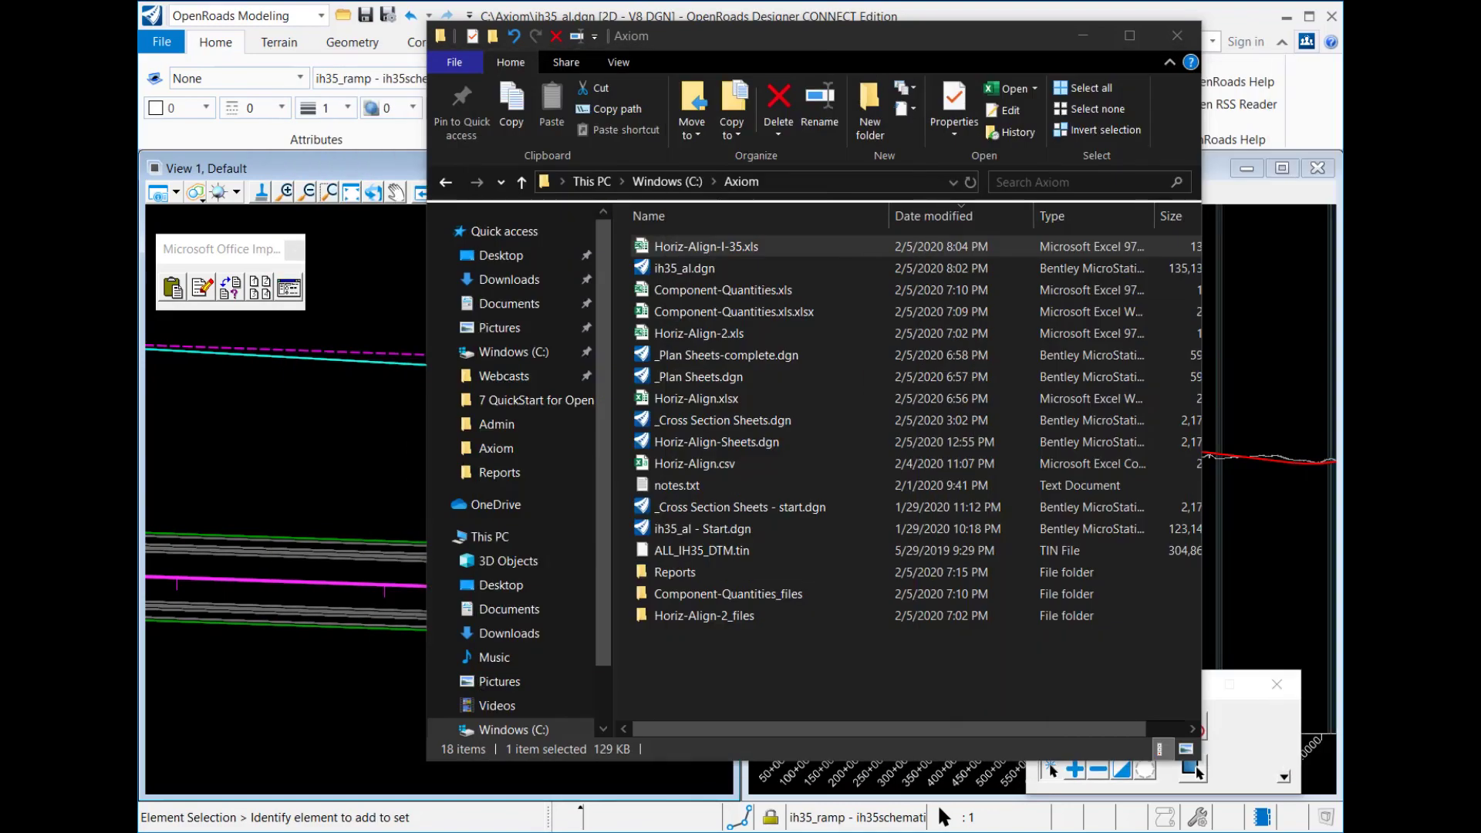
pyautogui.hotkey('alt', 'Tab')
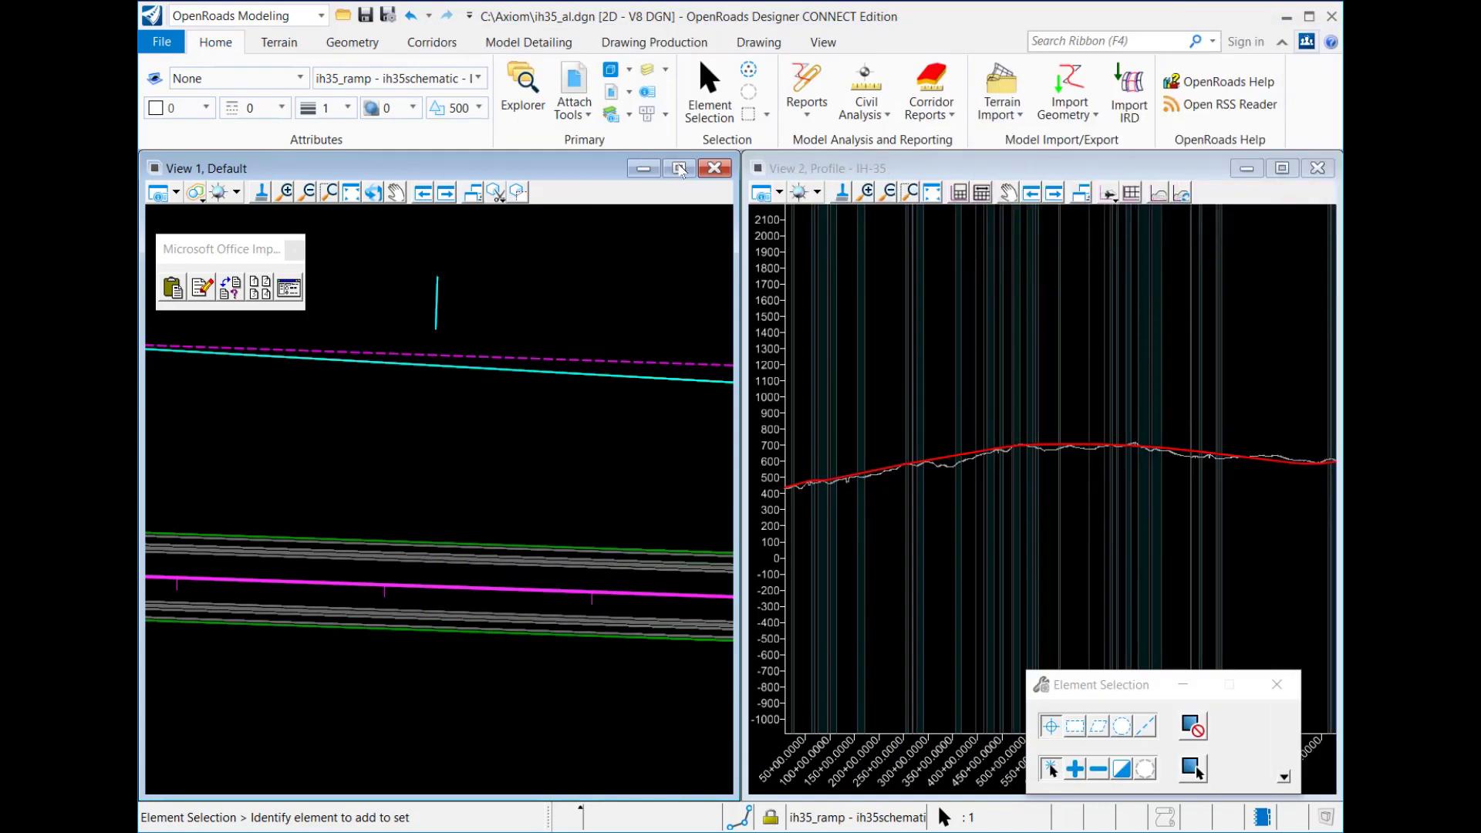
# Maximize the plan view and paste the copied worksheet in an empty area at 400-Scale, split into five linked columns with one repeated header row
pyautogui.click(680, 169)
pyautogui.scroll(-8, 301, 457)
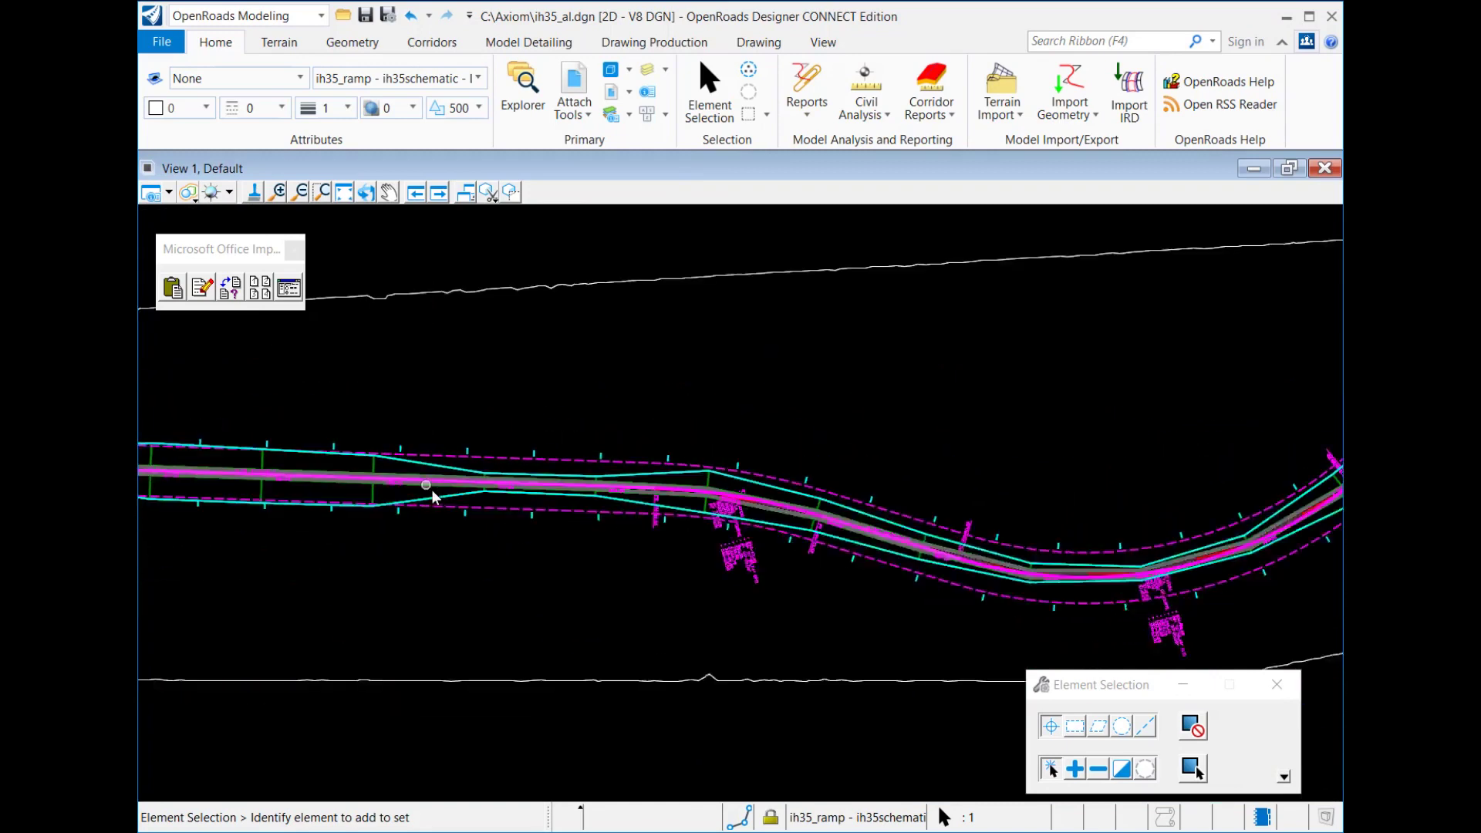
pyautogui.scroll(-3, 209, 485)
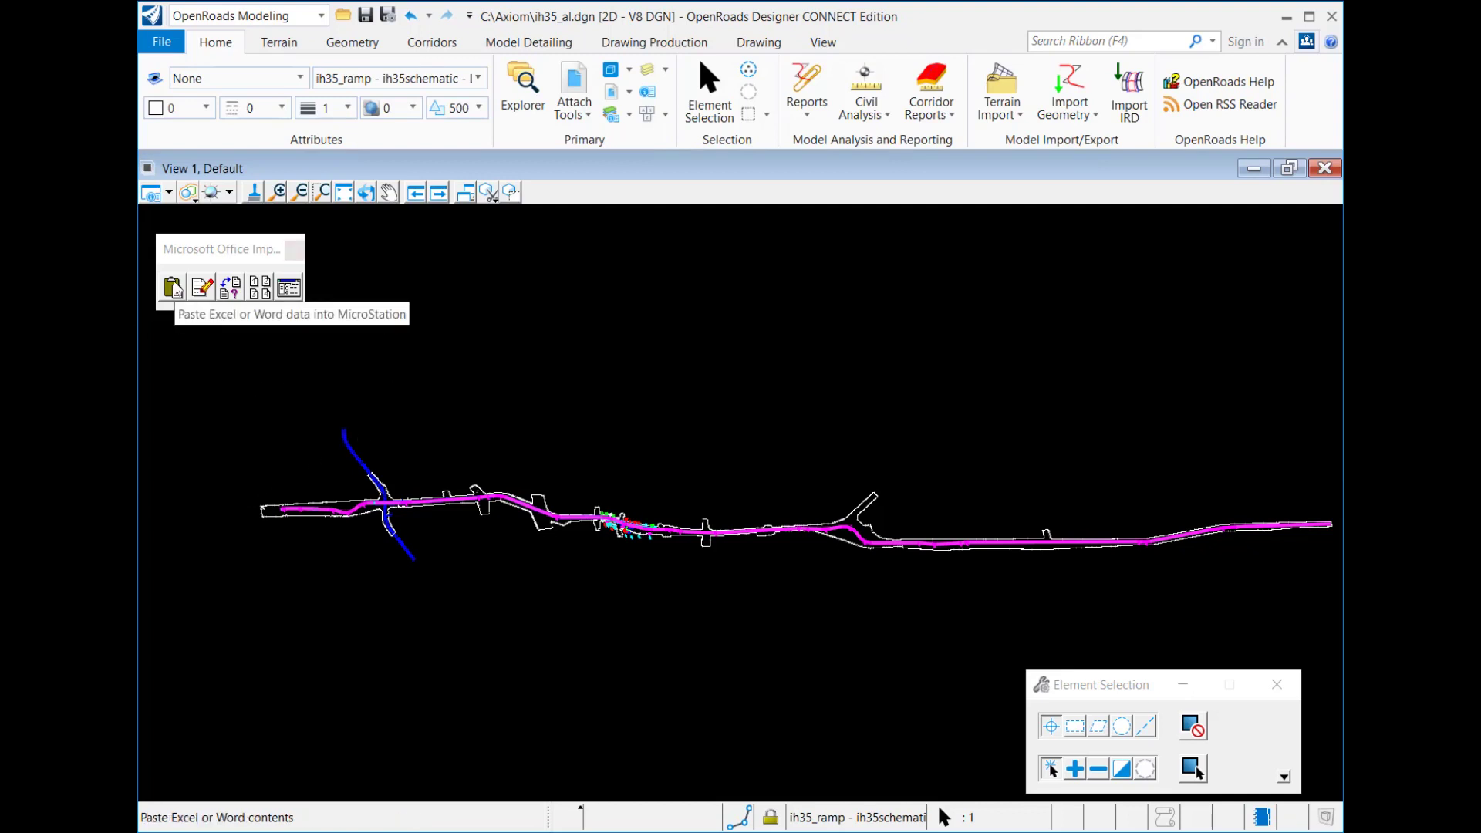
pyautogui.click(173, 289)
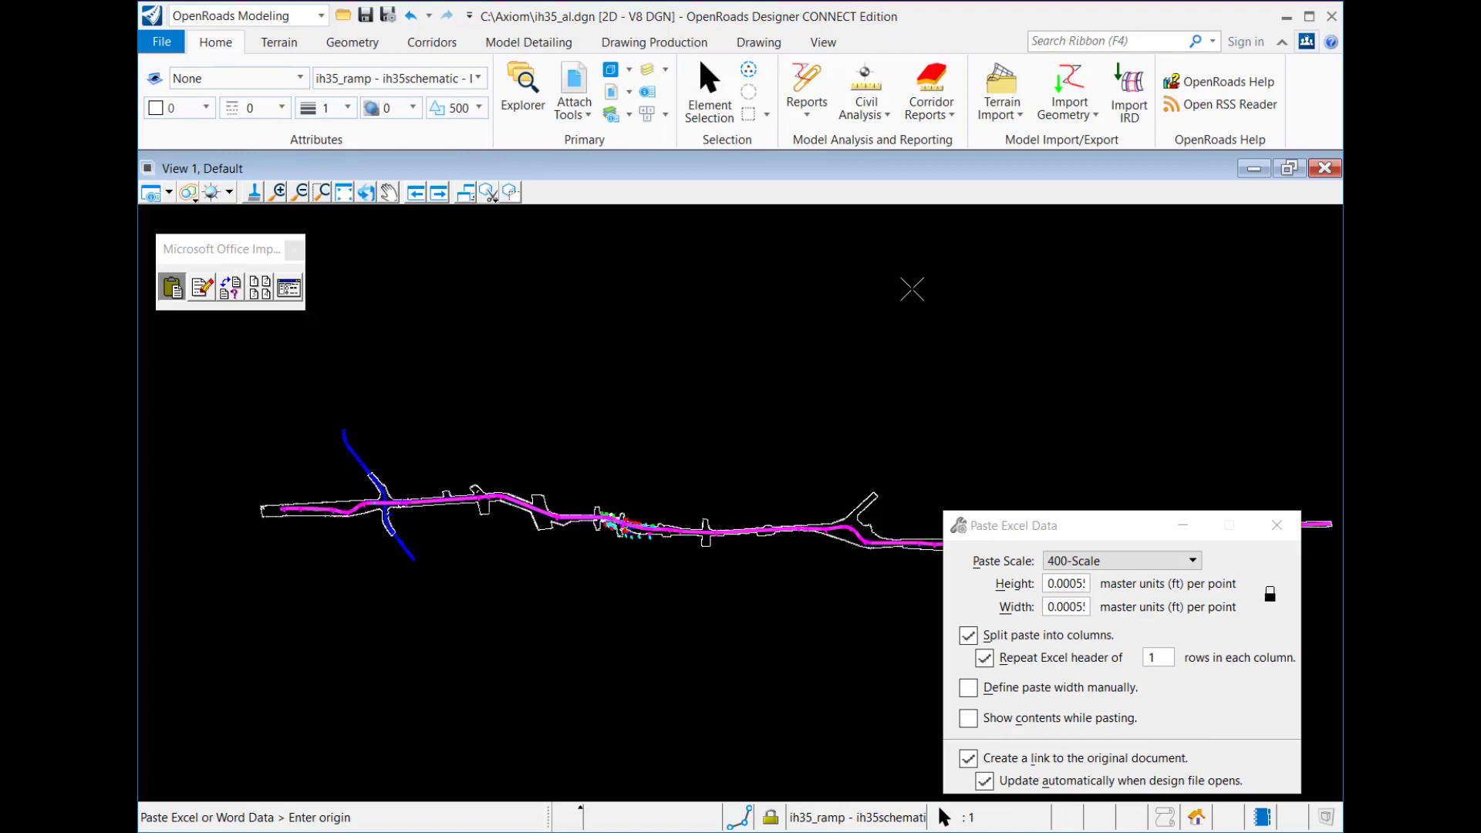
pyautogui.moveTo(1081, 533); pyautogui.dragTo(1068, 235)
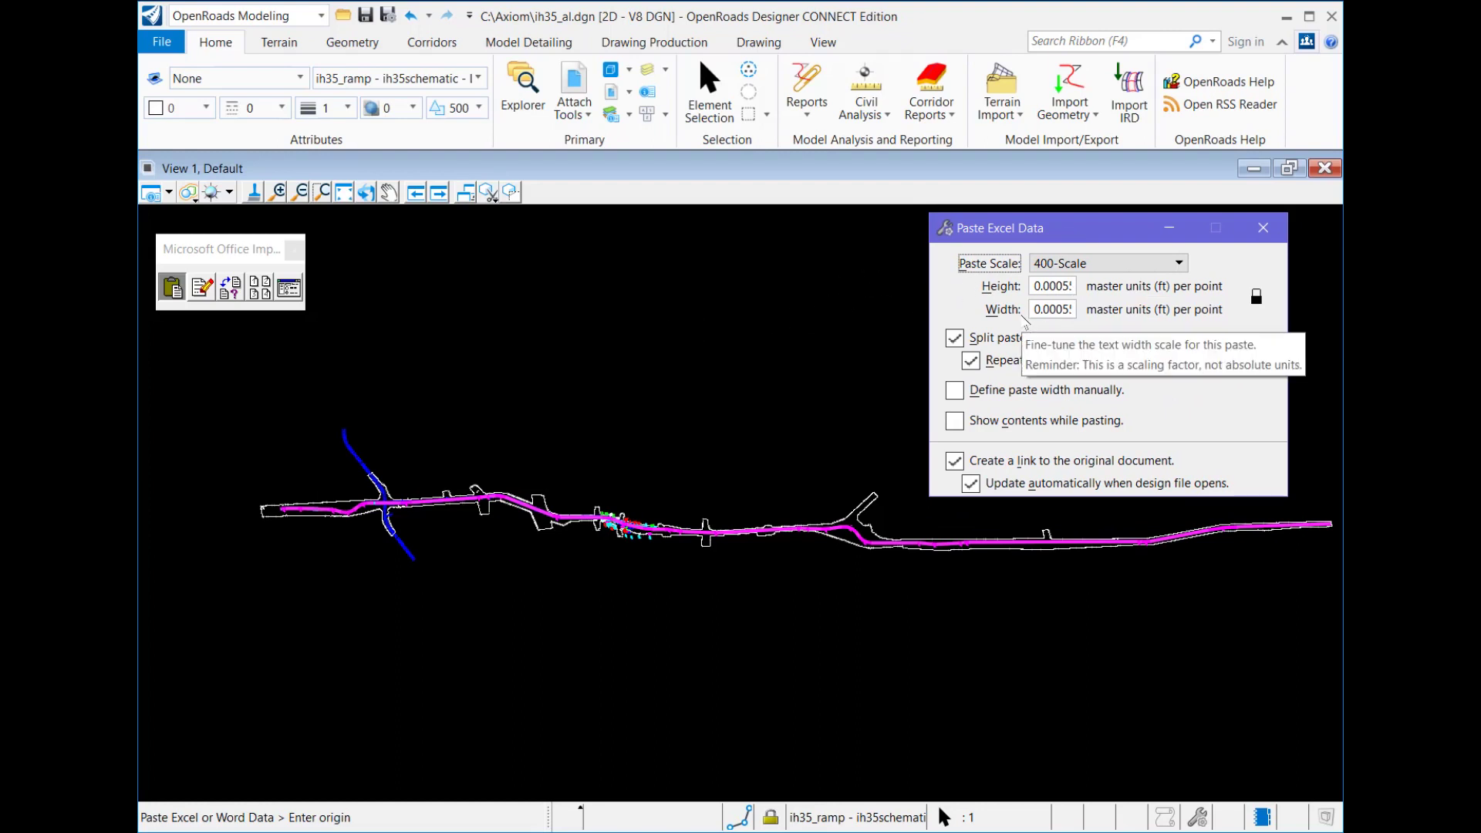
pyautogui.click(1257, 296)
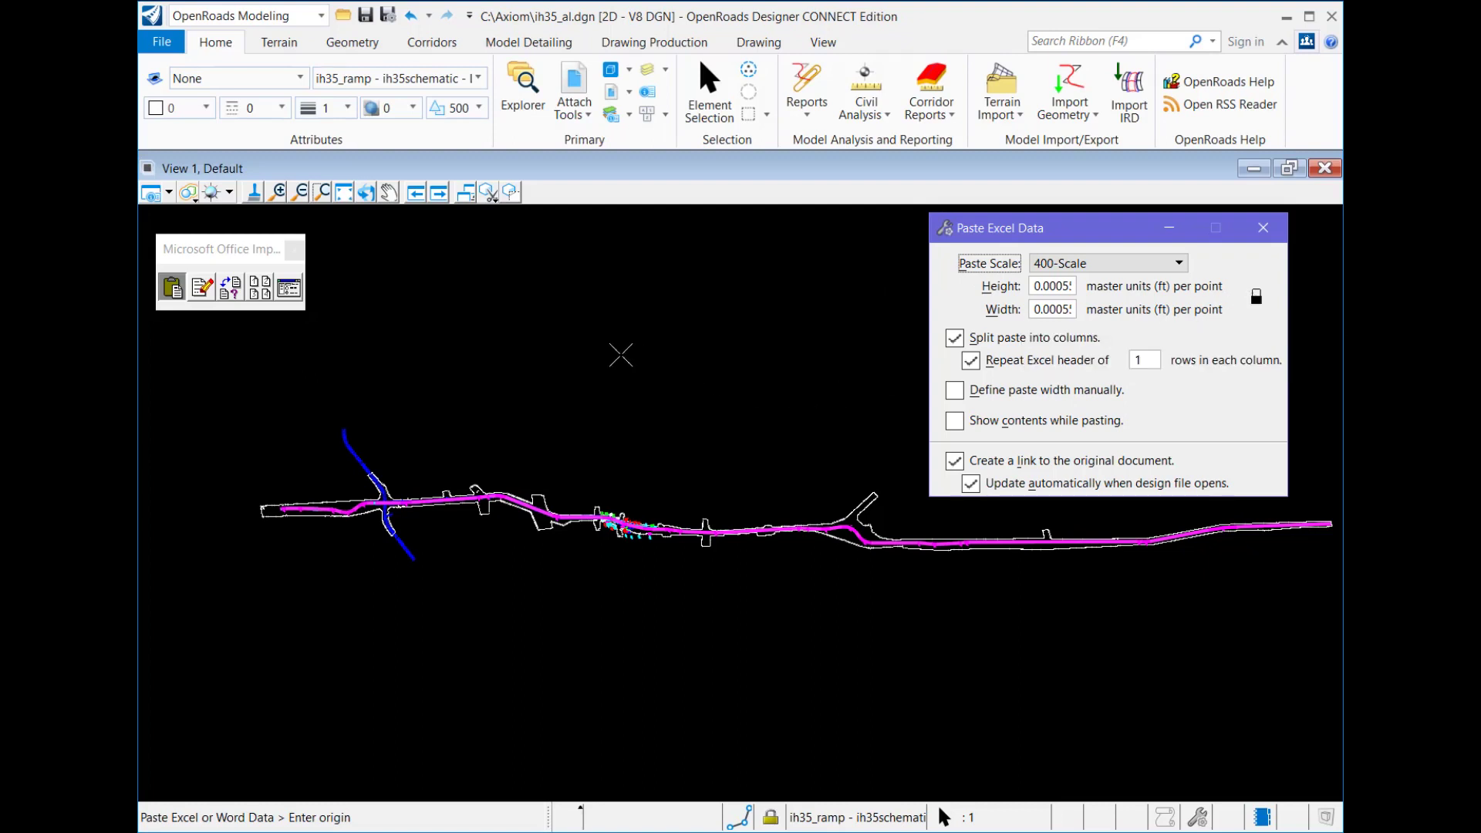
pyautogui.scroll(8, 606, 340)
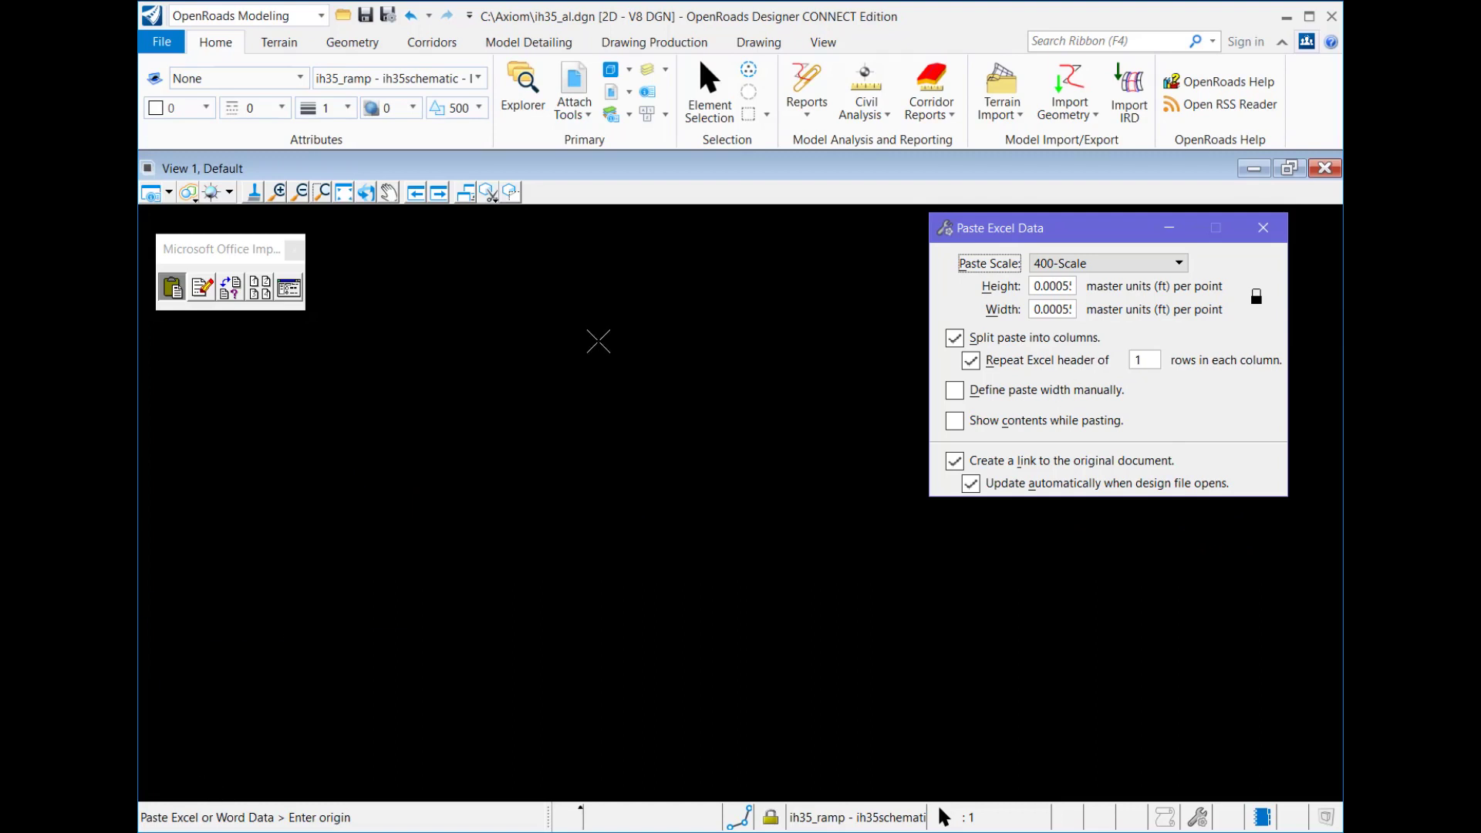
pyautogui.scroll(-2, 474, 310)
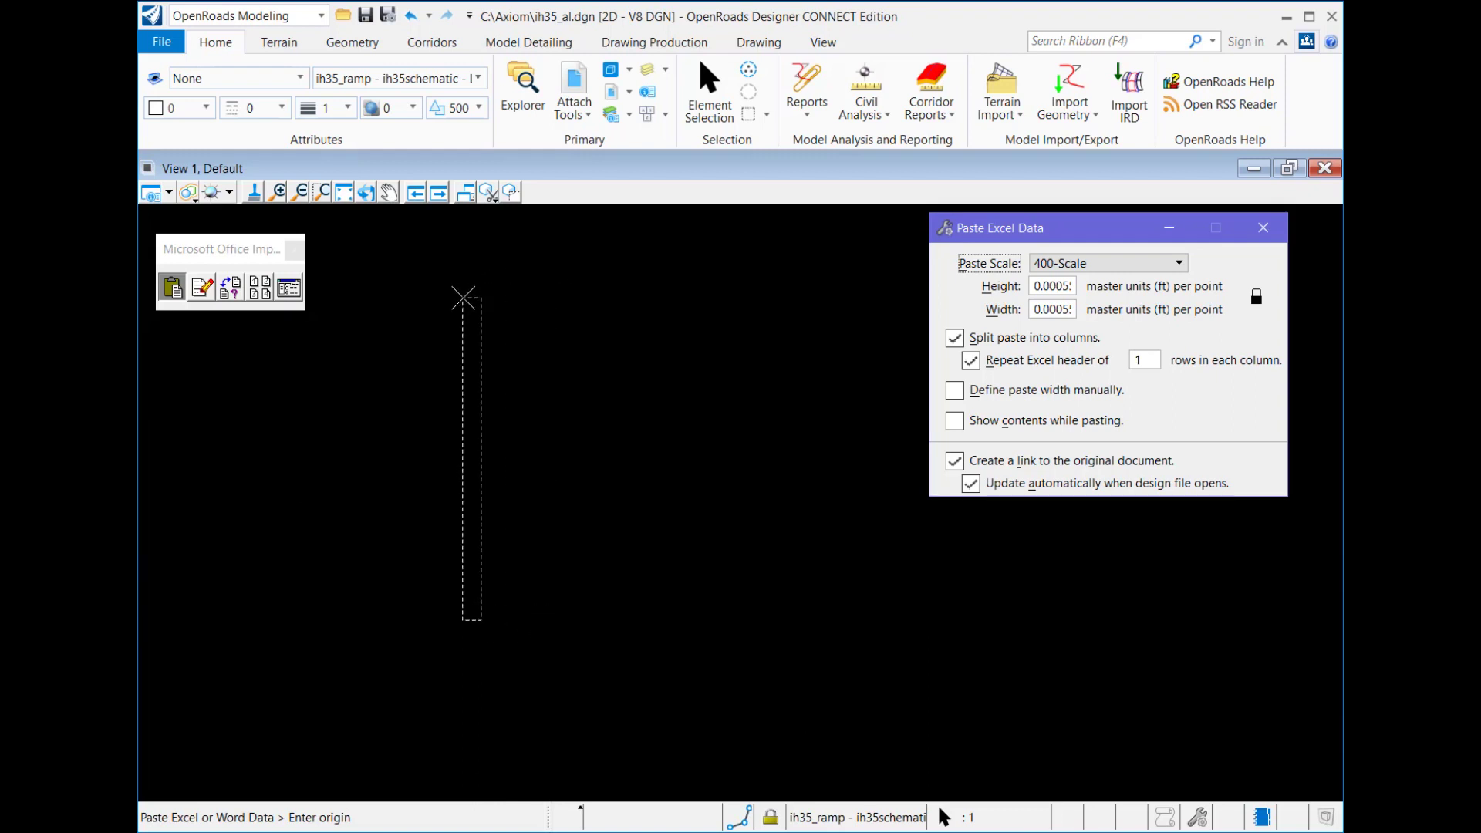
pyautogui.scroll(2, 460, 297)
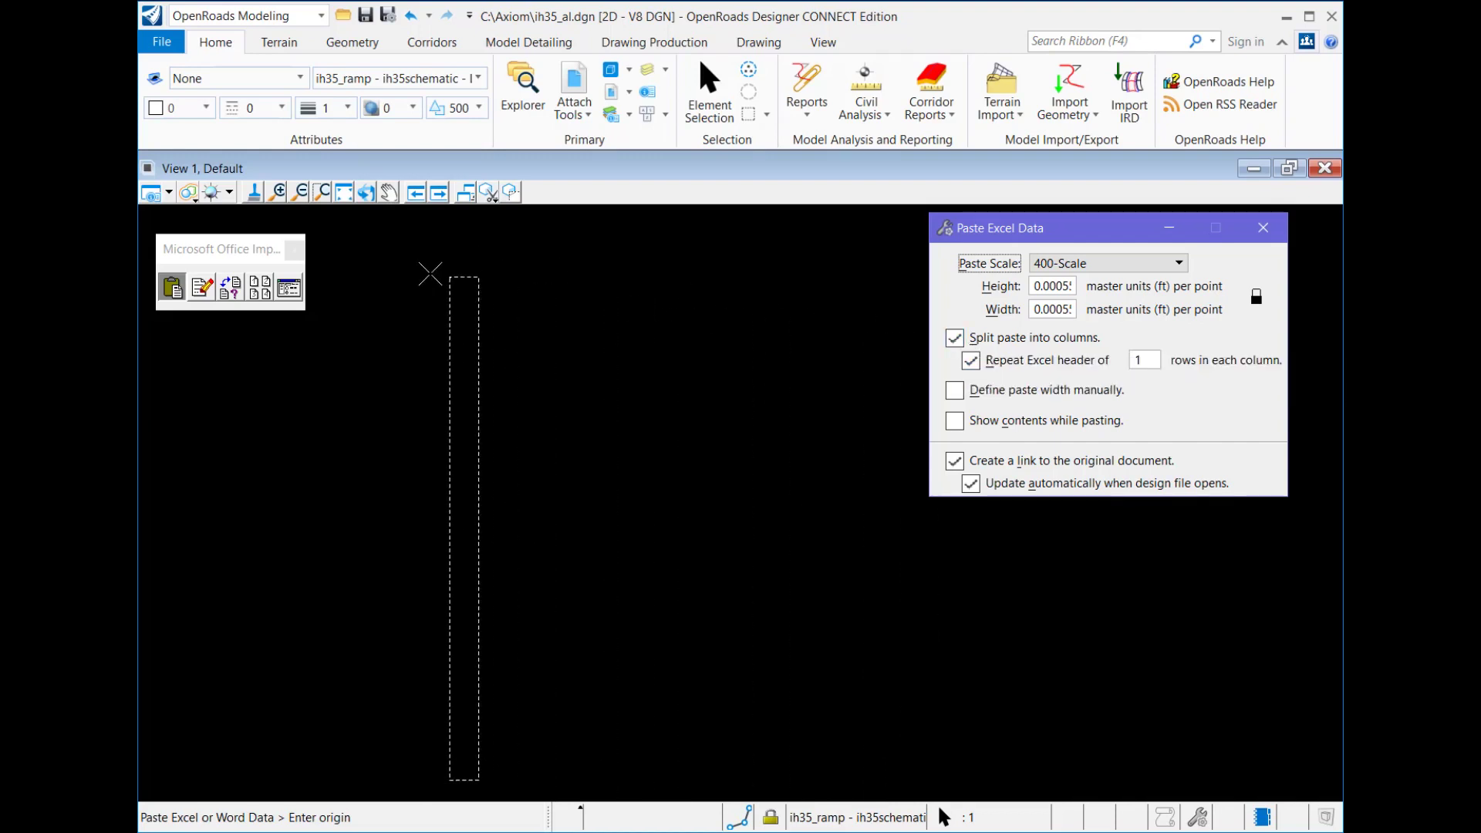
pyautogui.click(378, 262)
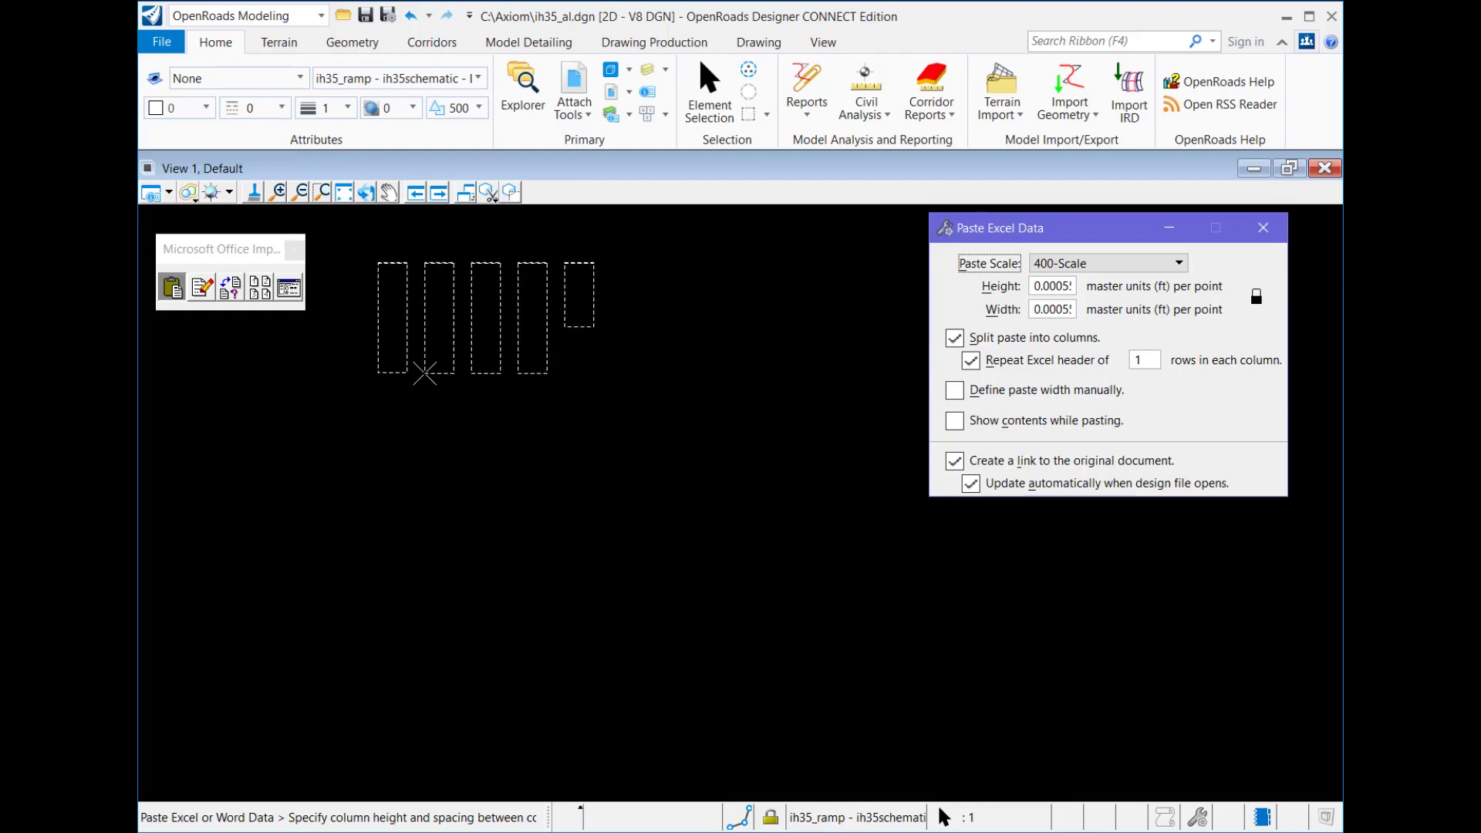
pyautogui.click(424, 373)
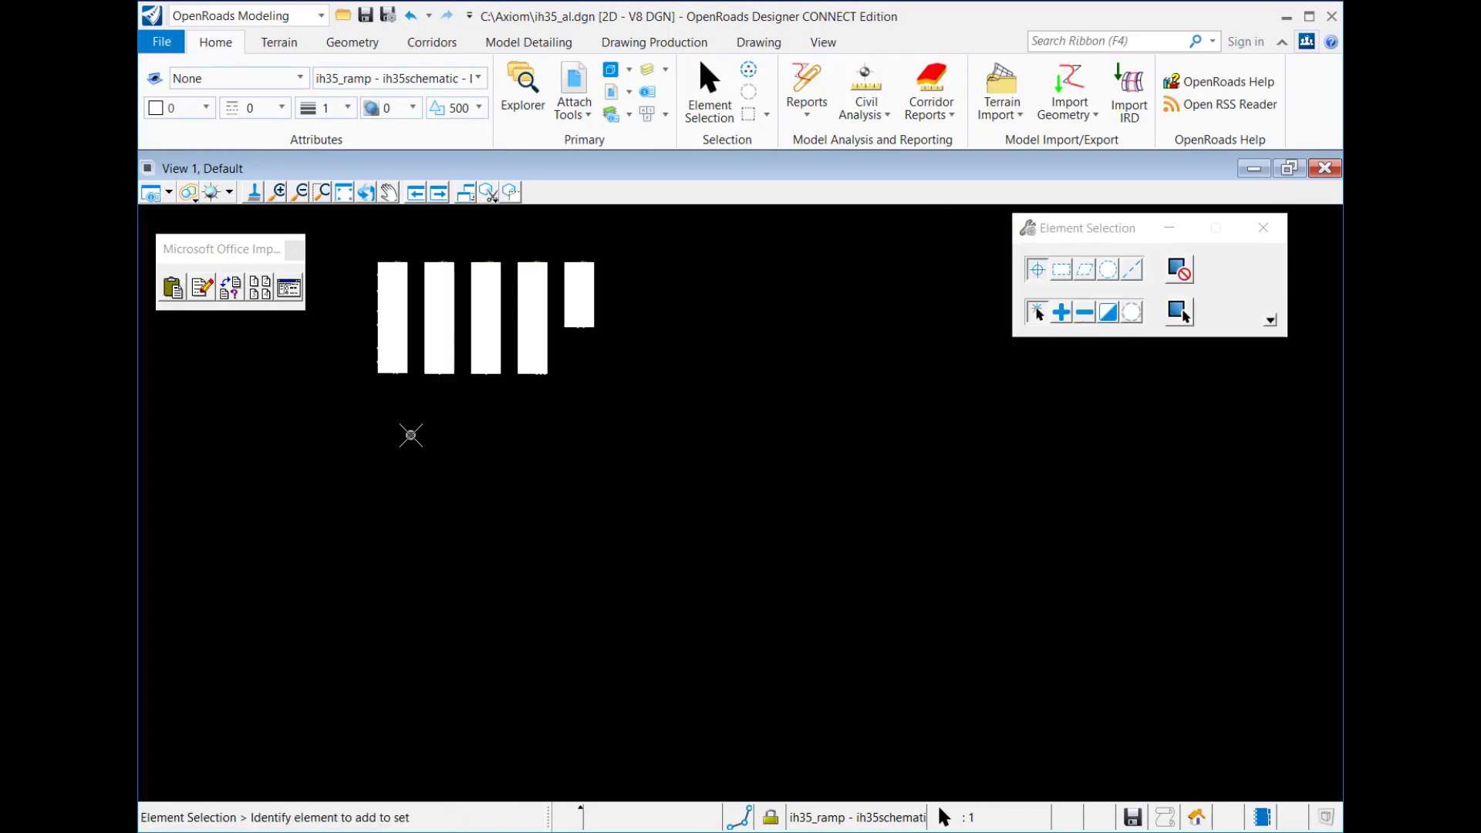
# Examine the pasted Horizontal Alignment Review Report, checking its title block, column layout and repeated header row up close
pyautogui.scroll(6, 391, 256)
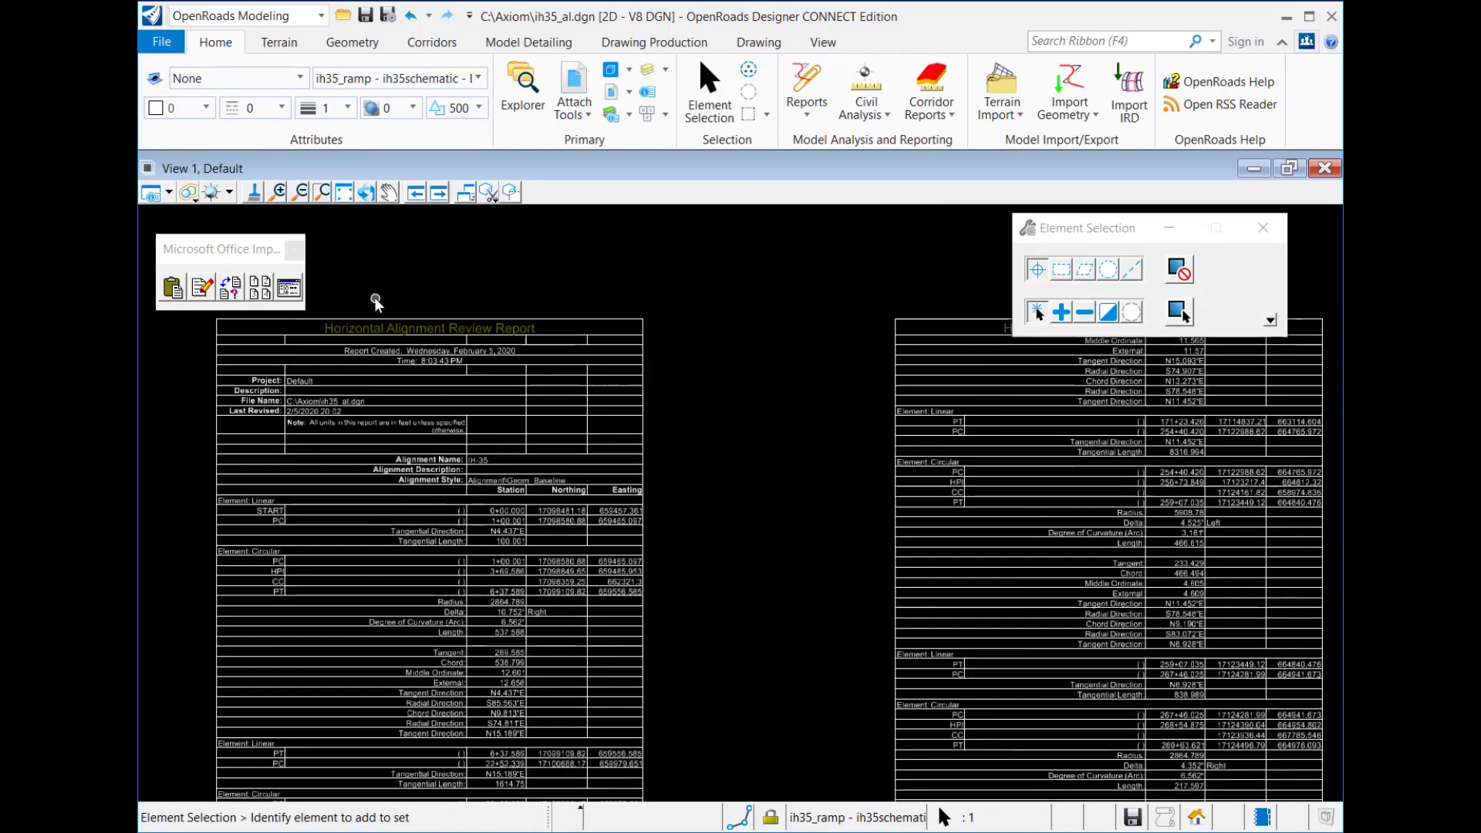
pyautogui.scroll(3, 373, 298)
pyautogui.scroll(1, 560, 285)
pyautogui.moveTo(560, 286); pyautogui.dragTo(784, 286, button='middle')
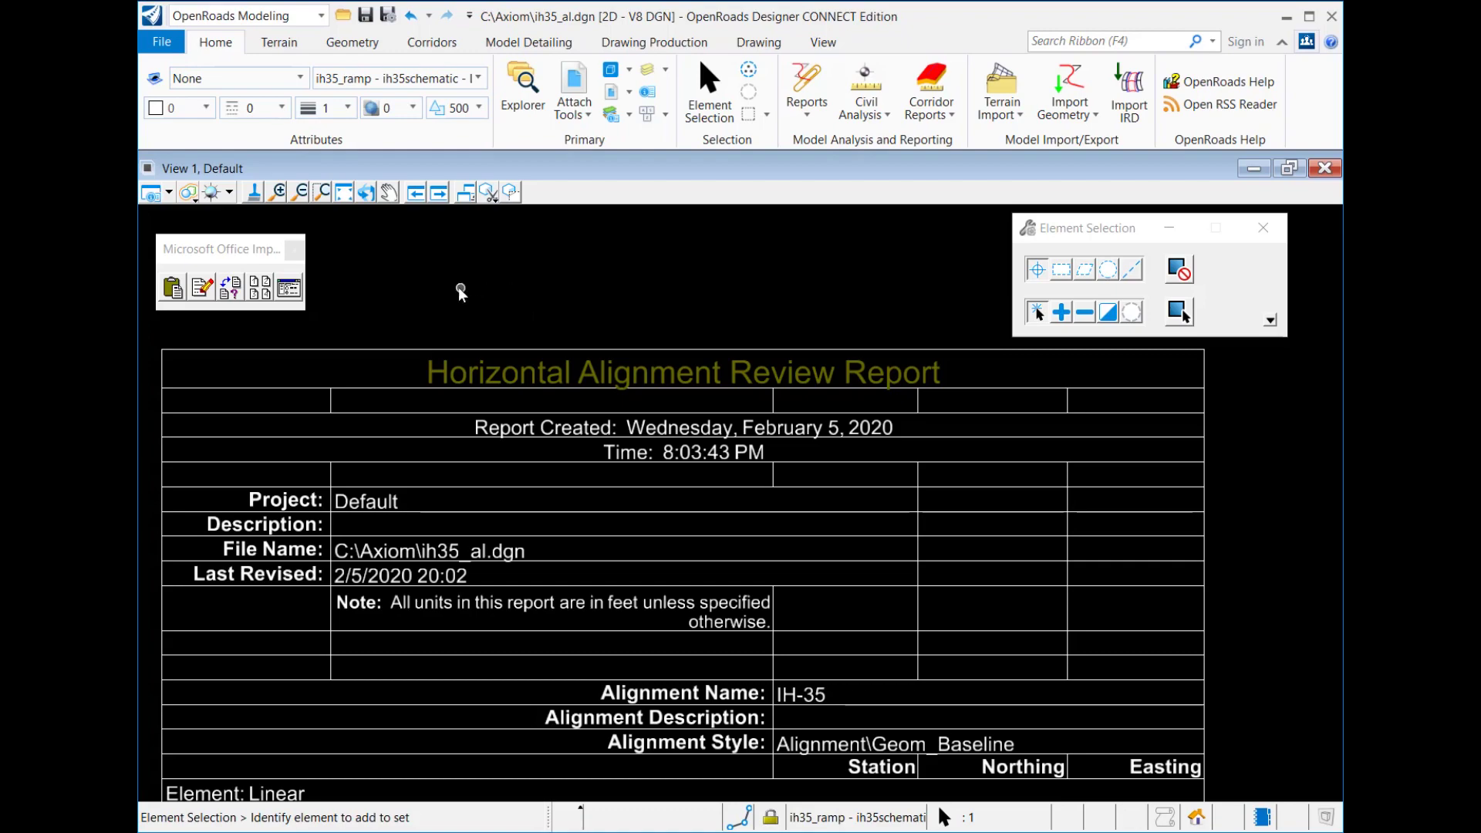
pyautogui.scroll(-3, 435, 288)
pyautogui.scroll(-4, 401, 279)
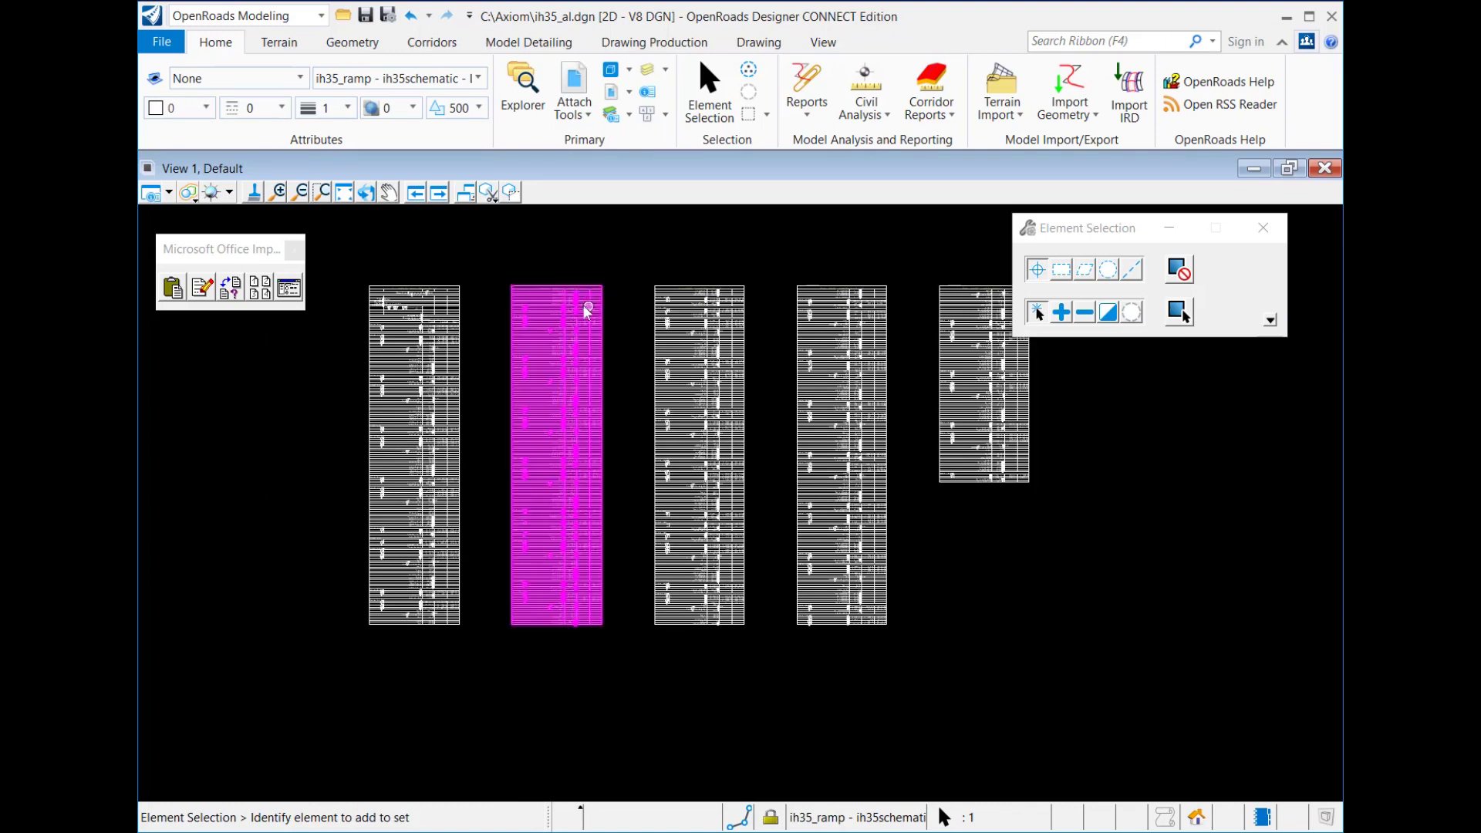
pyautogui.scroll(-3, 701, 302)
pyautogui.scroll(-2, 725, 266)
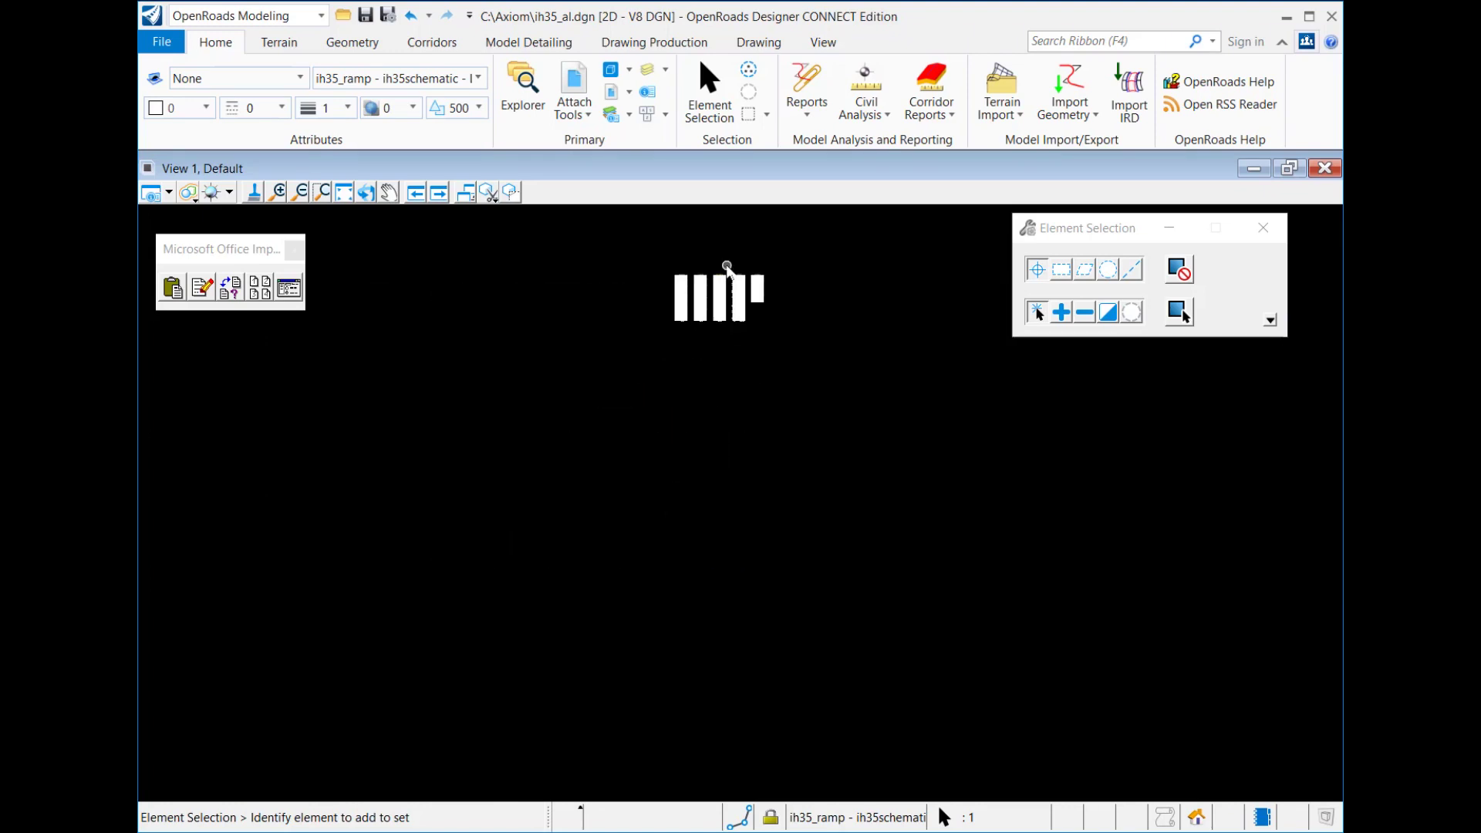
pyautogui.scroll(3, 726, 265)
pyautogui.scroll(5, 741, 352)
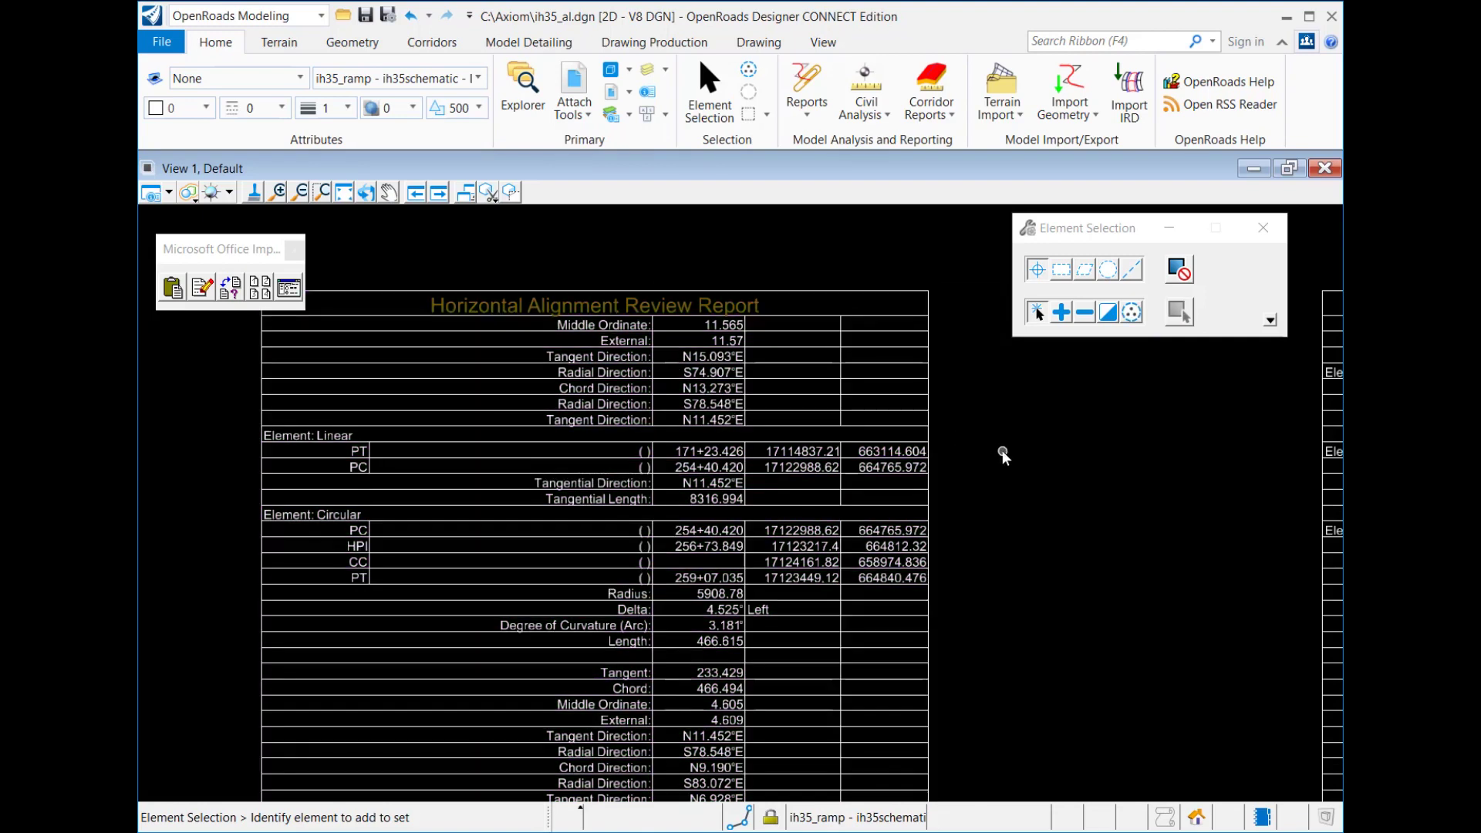
pyautogui.scroll(1, 1003, 451)
pyautogui.moveTo(1003, 452); pyautogui.dragTo(1031, 470, button='middle')
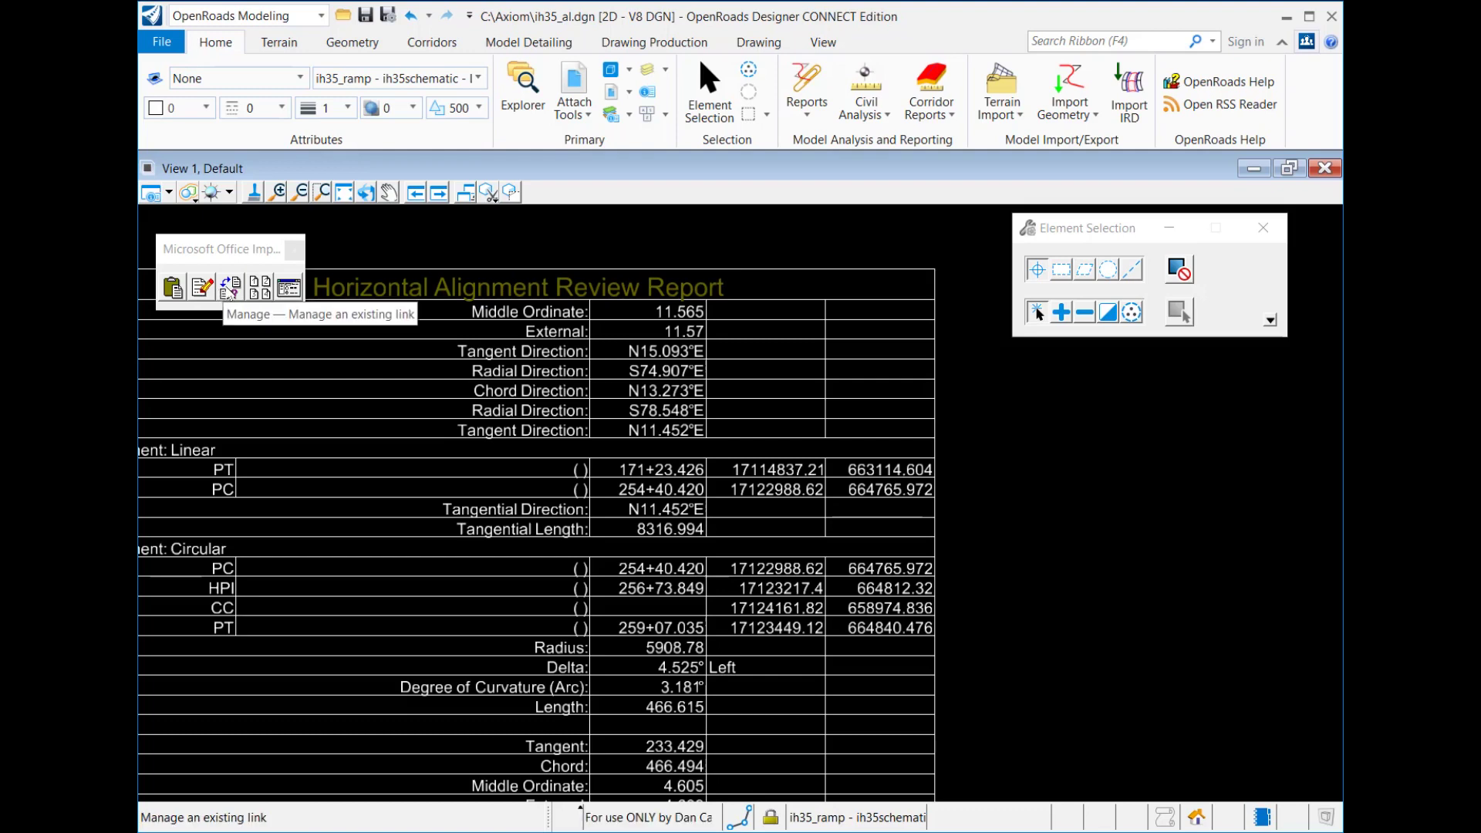
# Review the pasted report's link settings and its text and border symbology options, leaving the link manager without applying changes
pyautogui.click(229, 289)
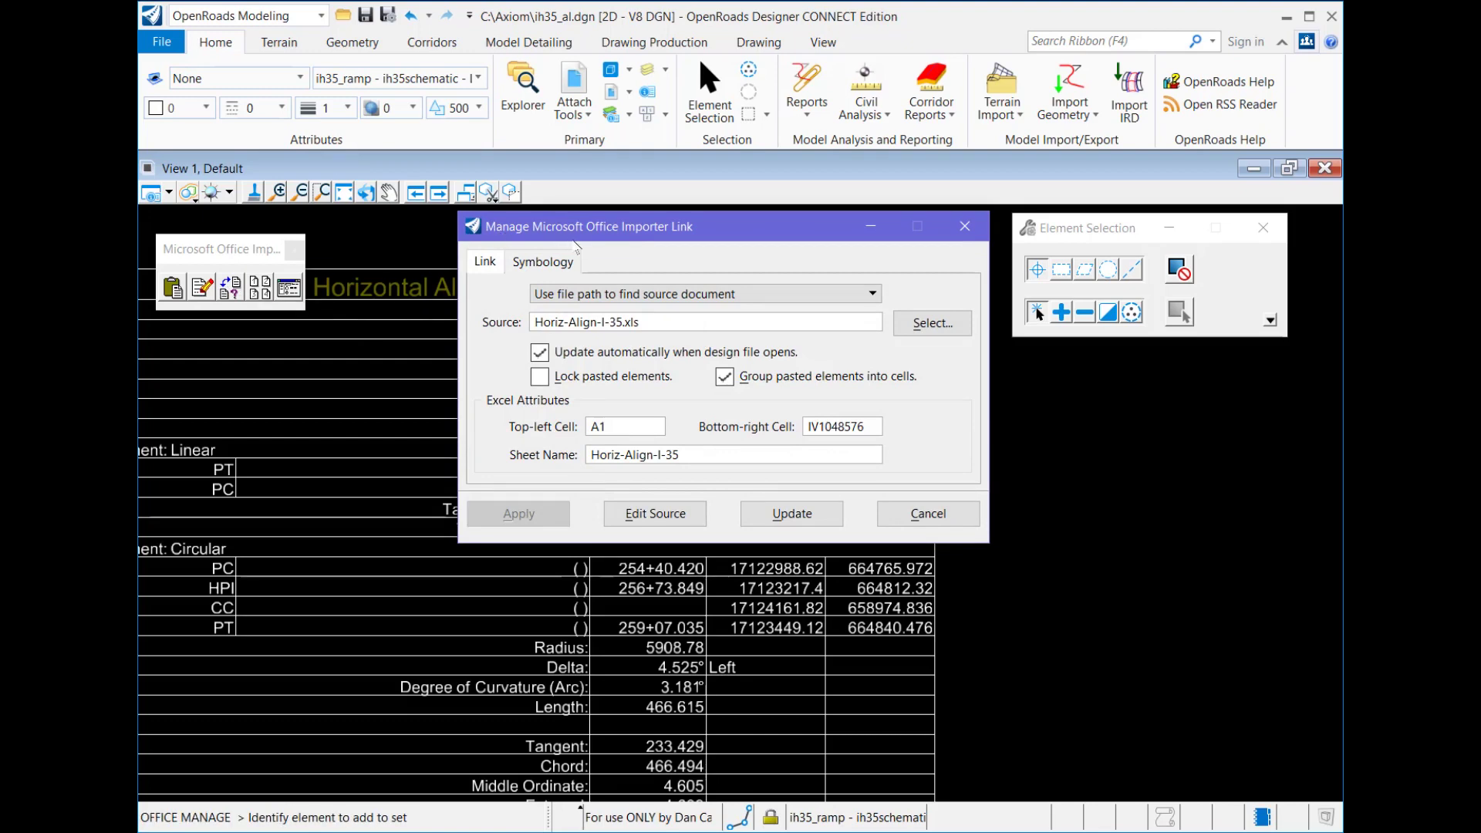
pyautogui.moveTo(613, 323)
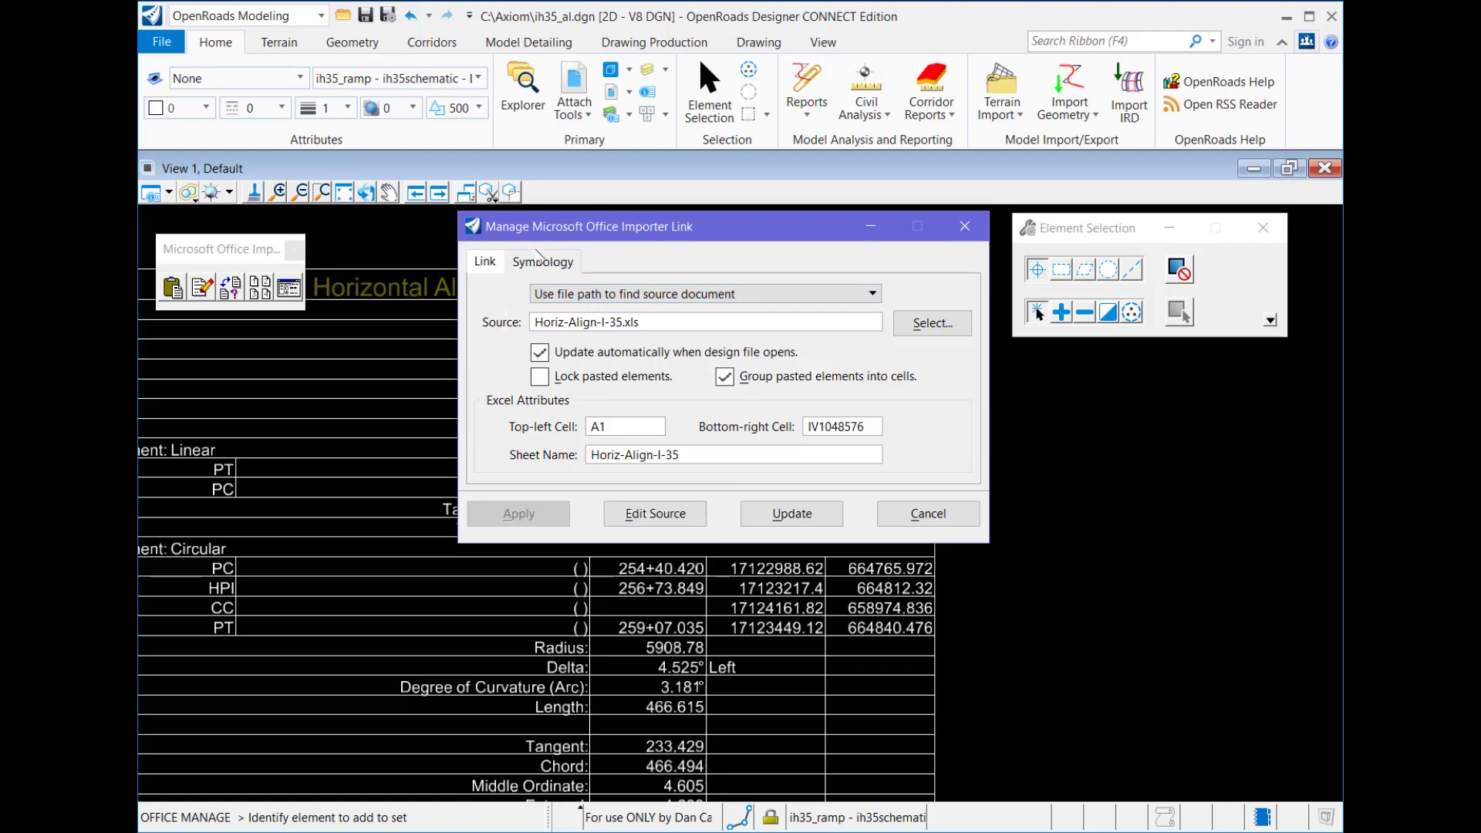
pyautogui.click(544, 263)
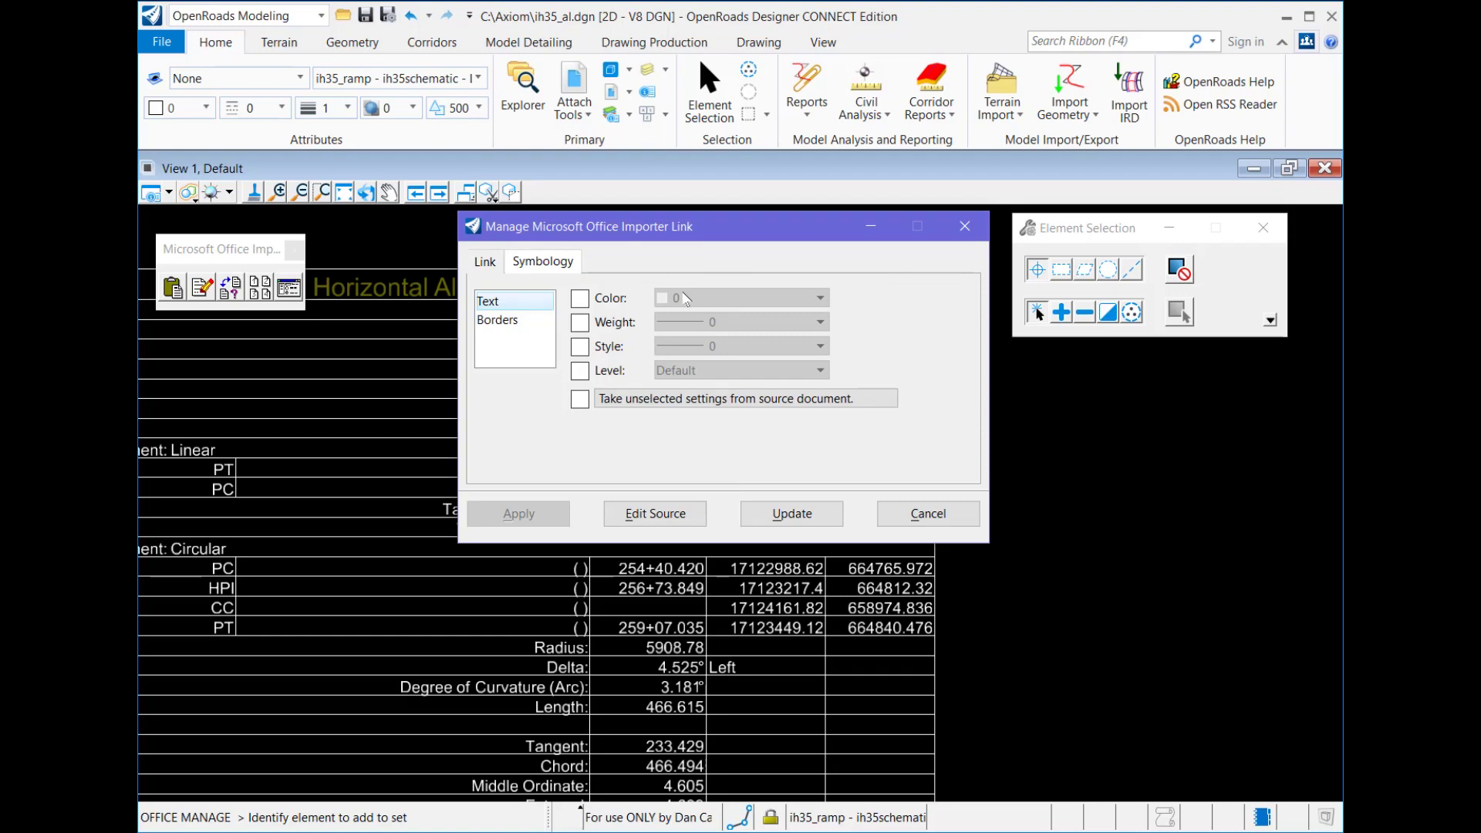
pyautogui.click(513, 321)
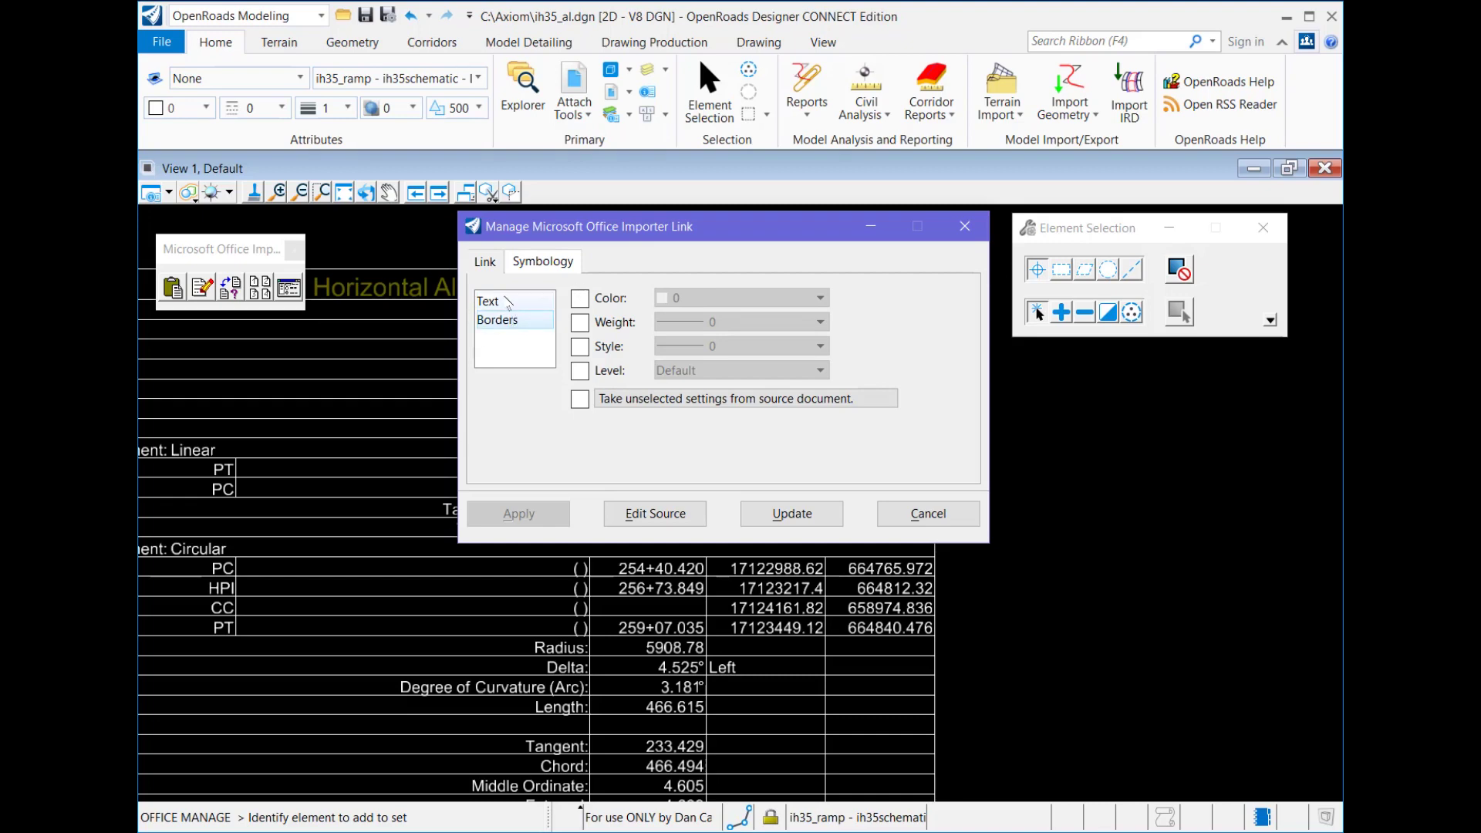
pyautogui.click(508, 302)
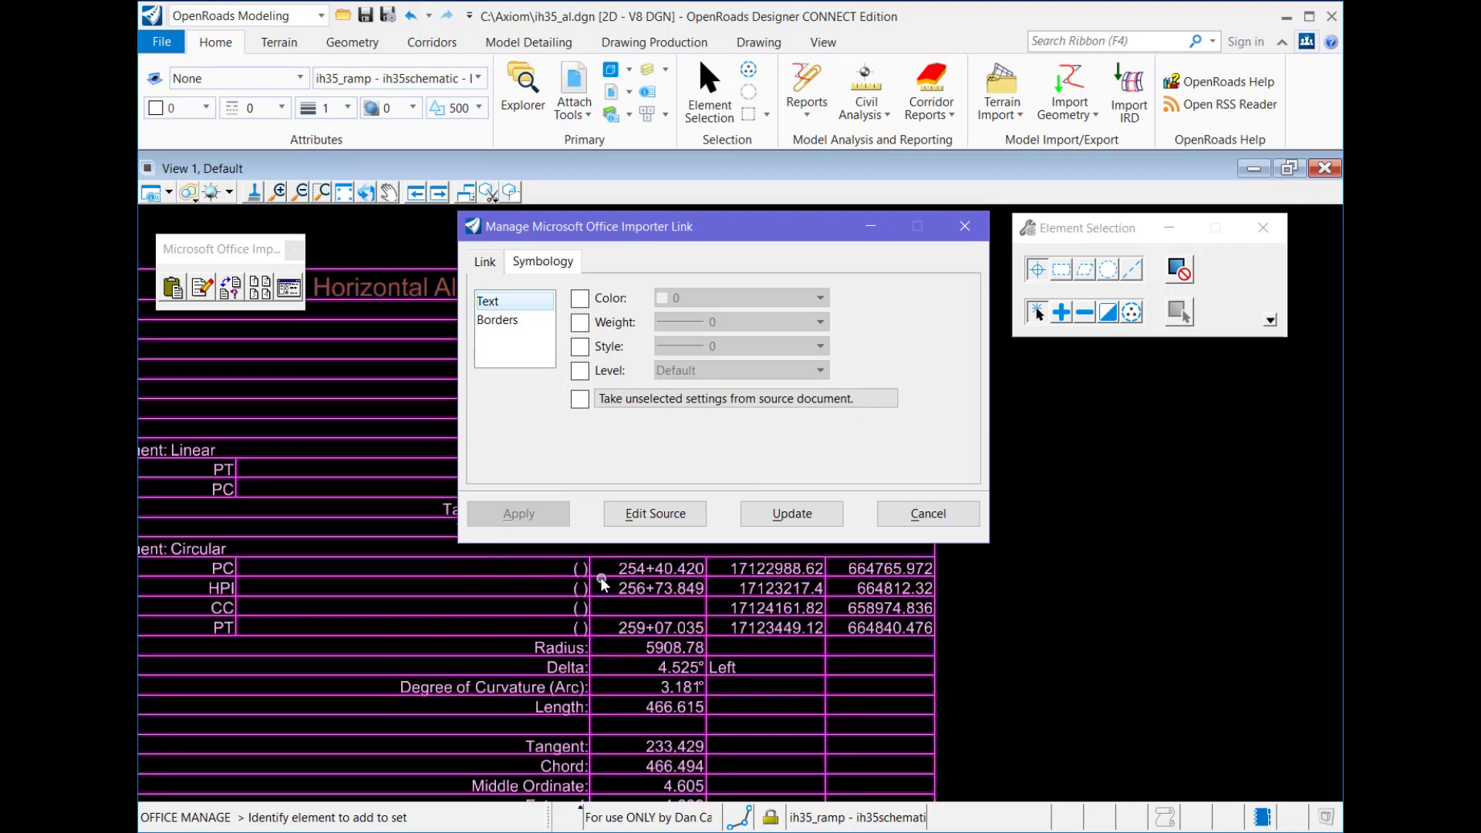
pyautogui.click(929, 519)
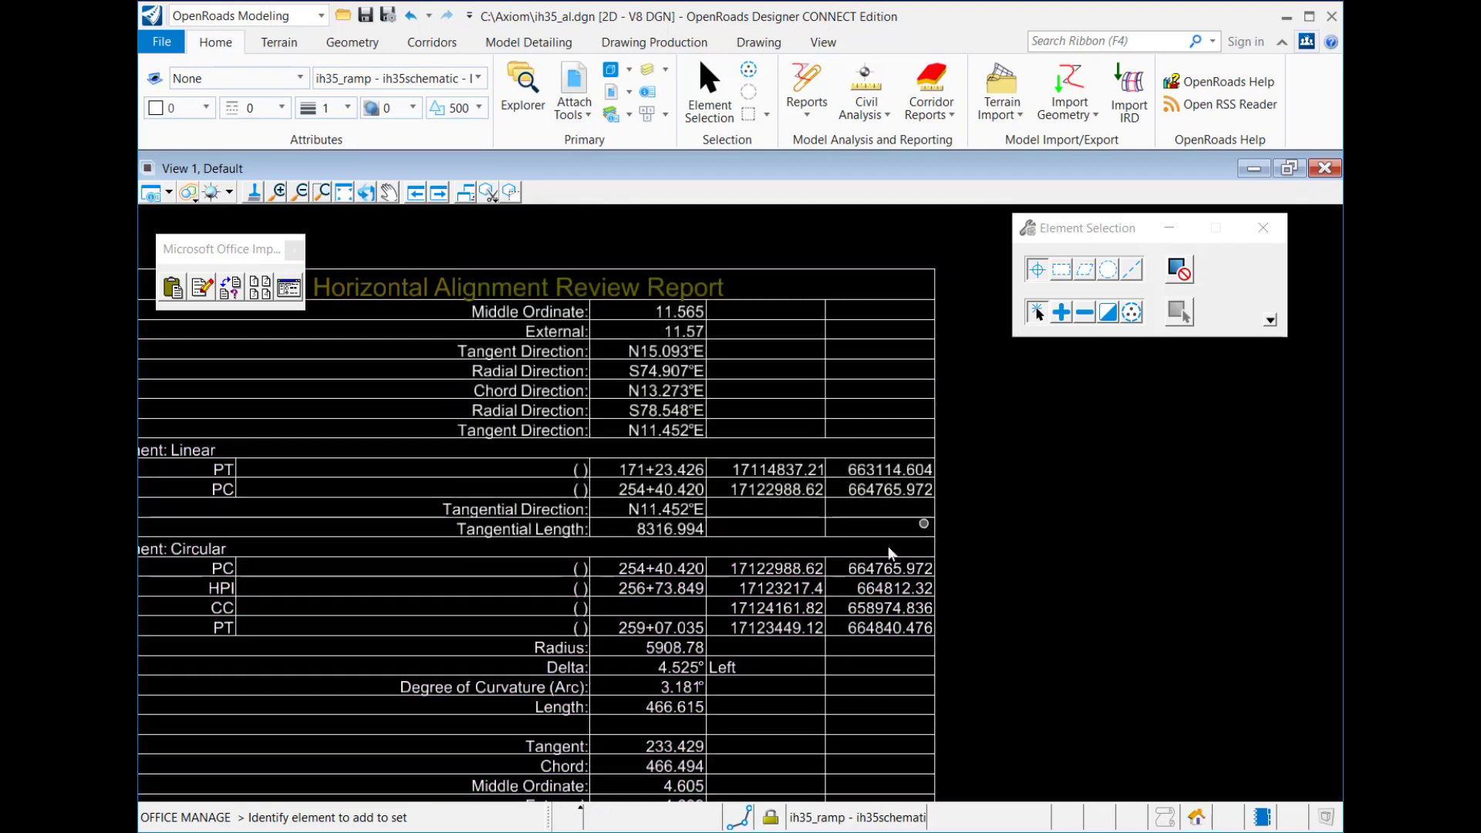
# List the drawing's Microsoft Office Importer links, fit the Horiz-Align-I-35.xls paste in the view, and close the list
pyautogui.click(265, 293)
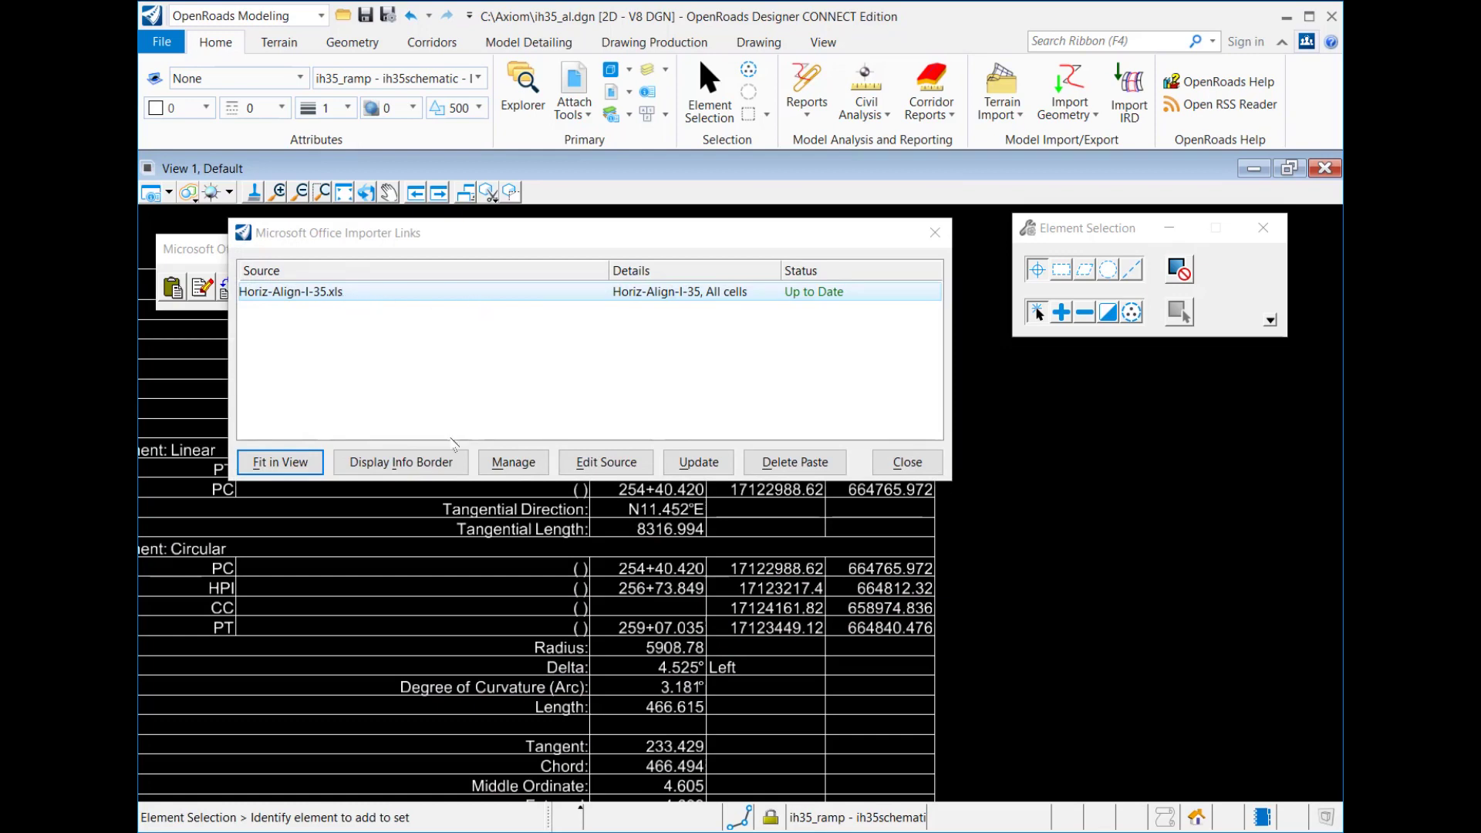
pyautogui.click(280, 462)
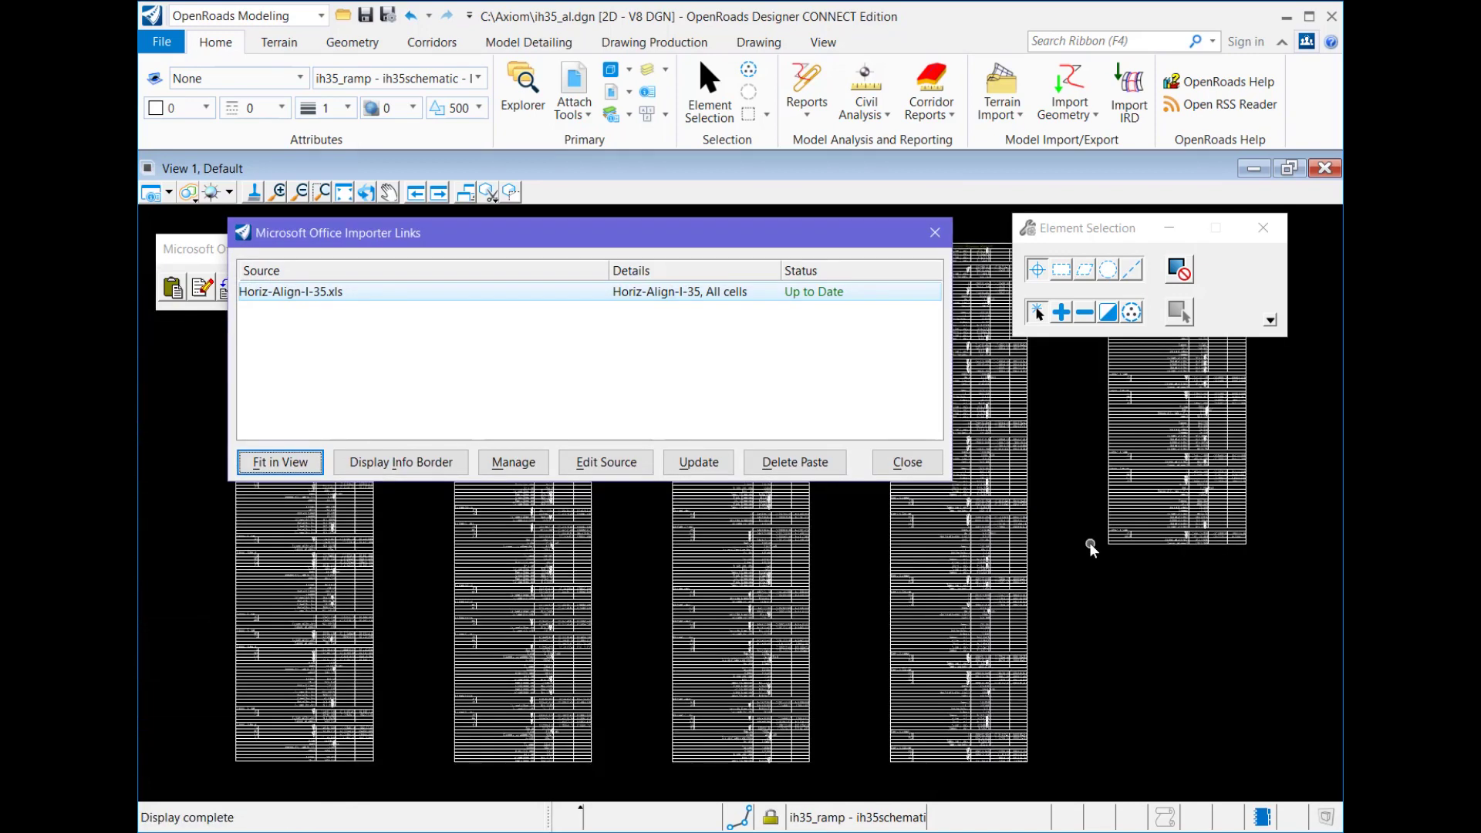
pyautogui.scroll(-3, 1113, 527)
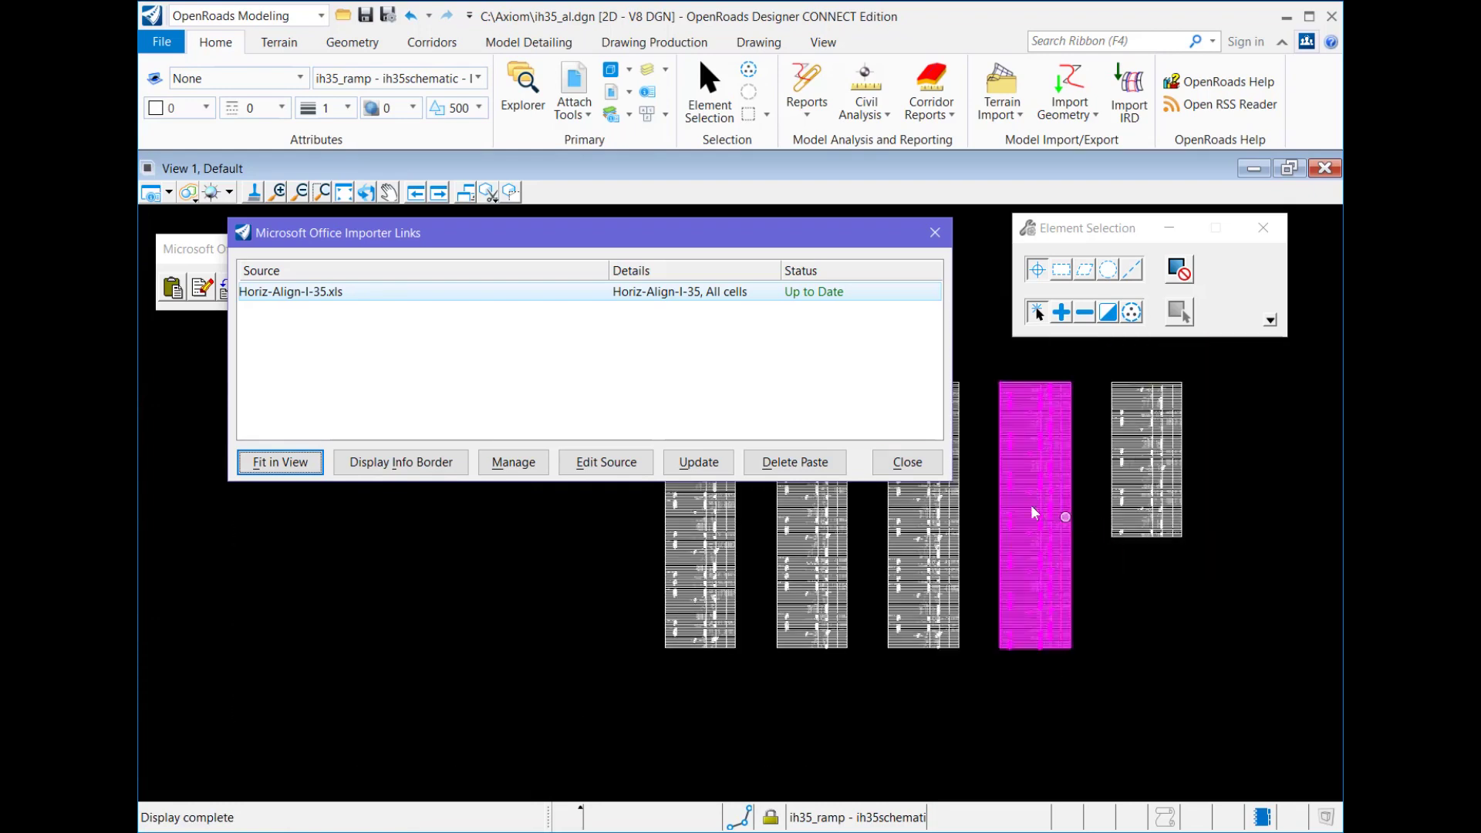
pyautogui.click(918, 463)
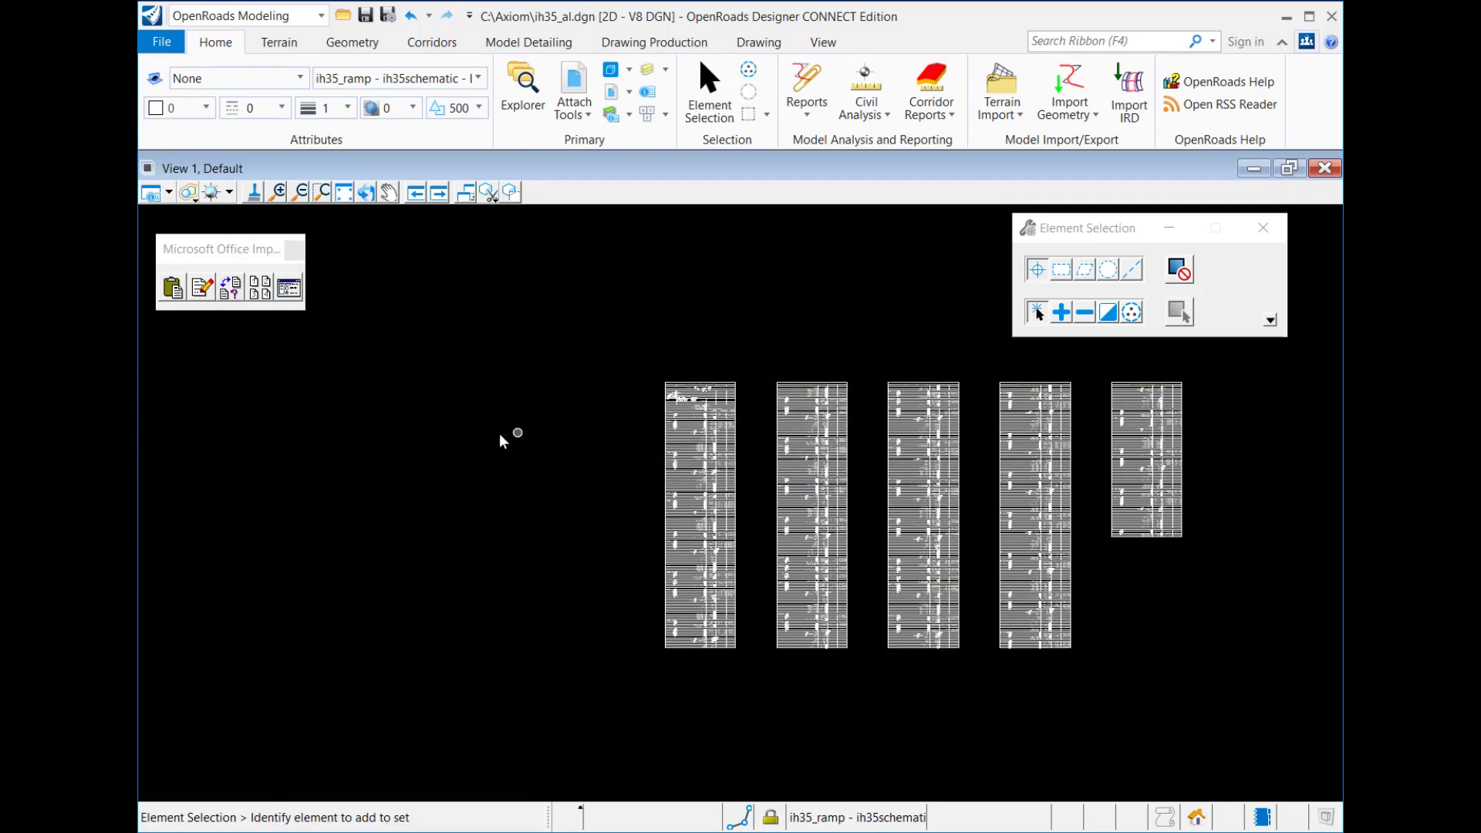
pyautogui.scroll(-5, 378, 424)
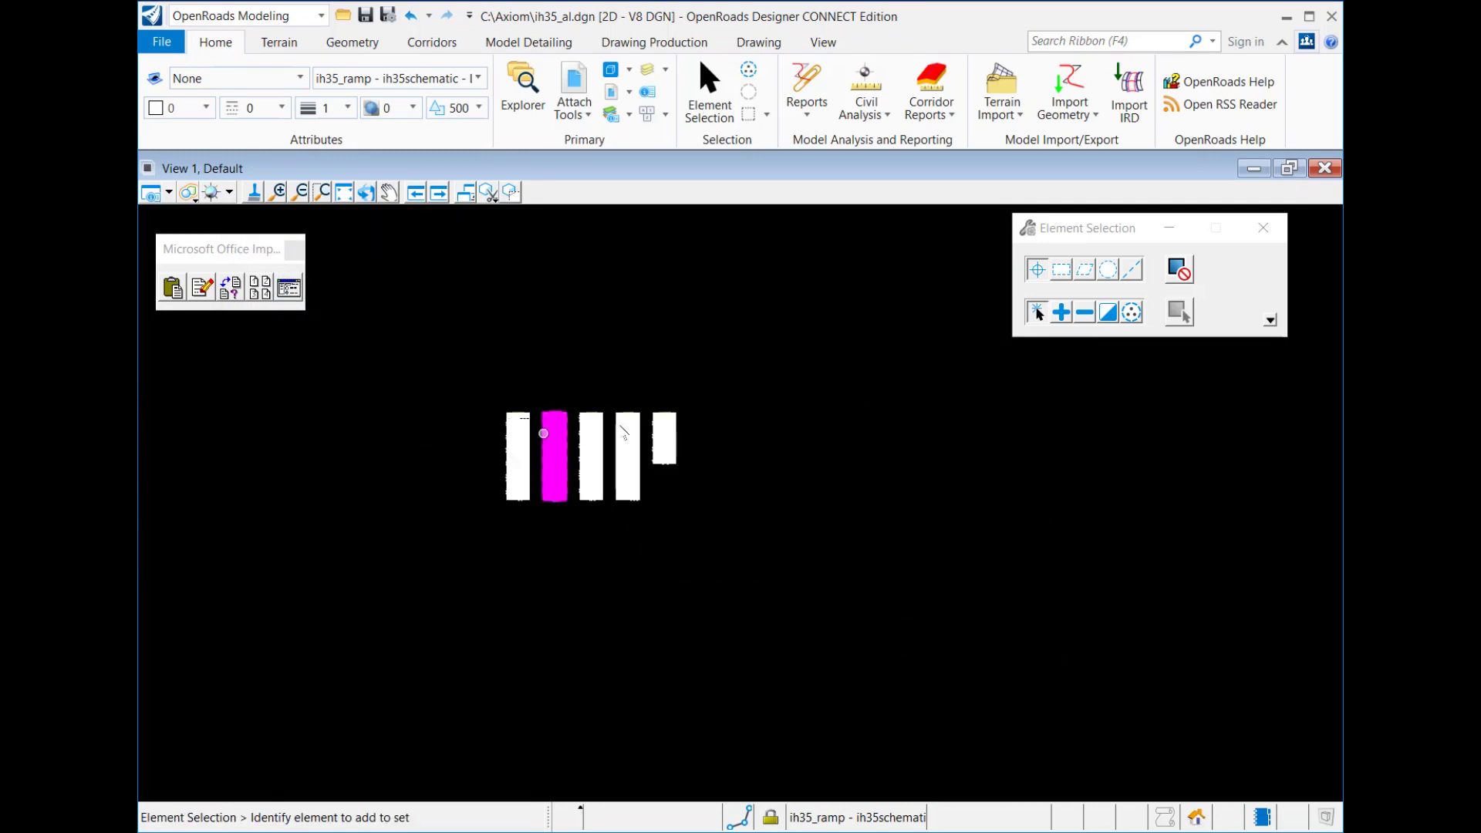
pyautogui.scroll(3, 715, 438)
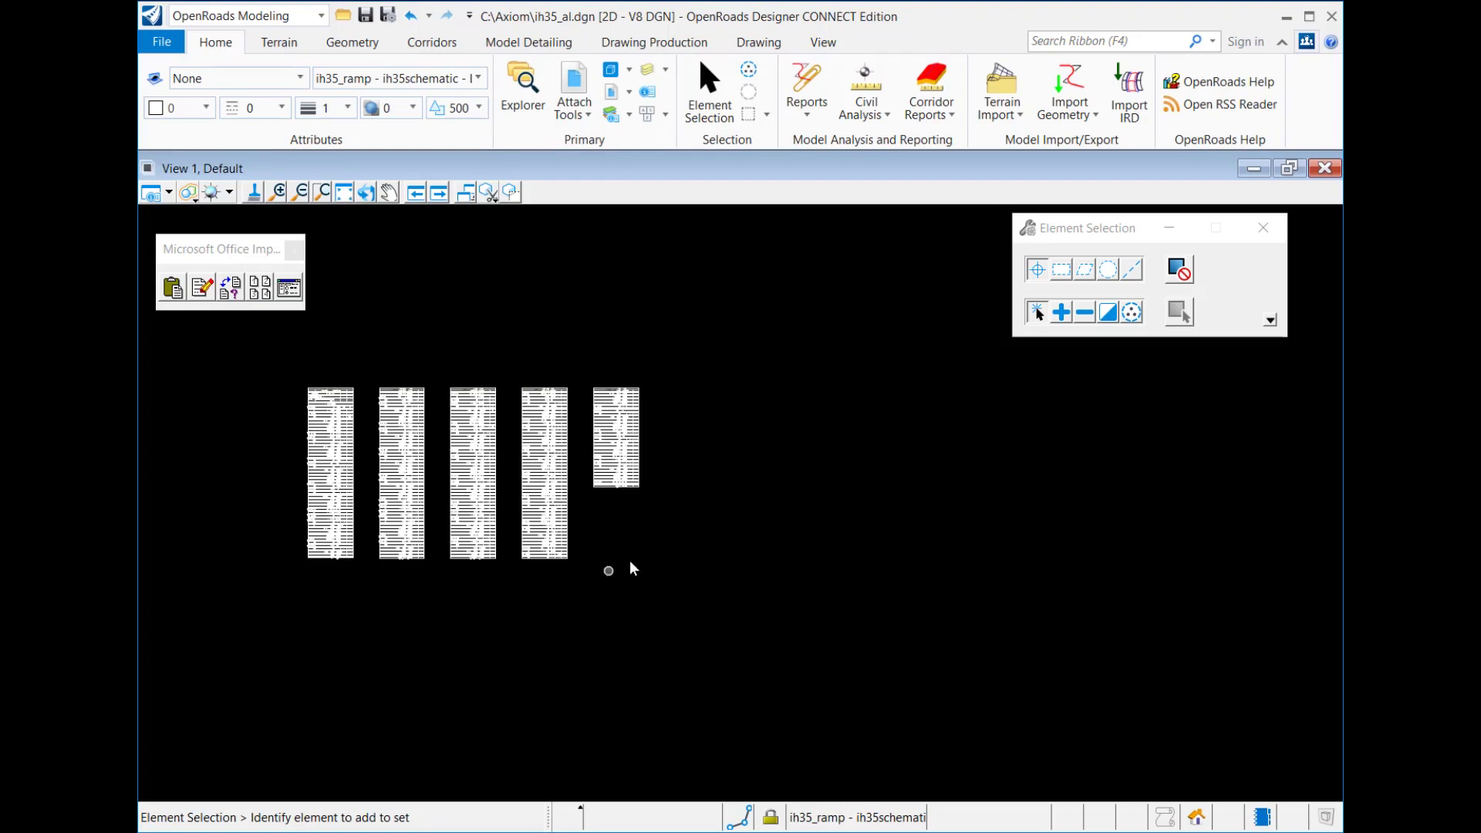
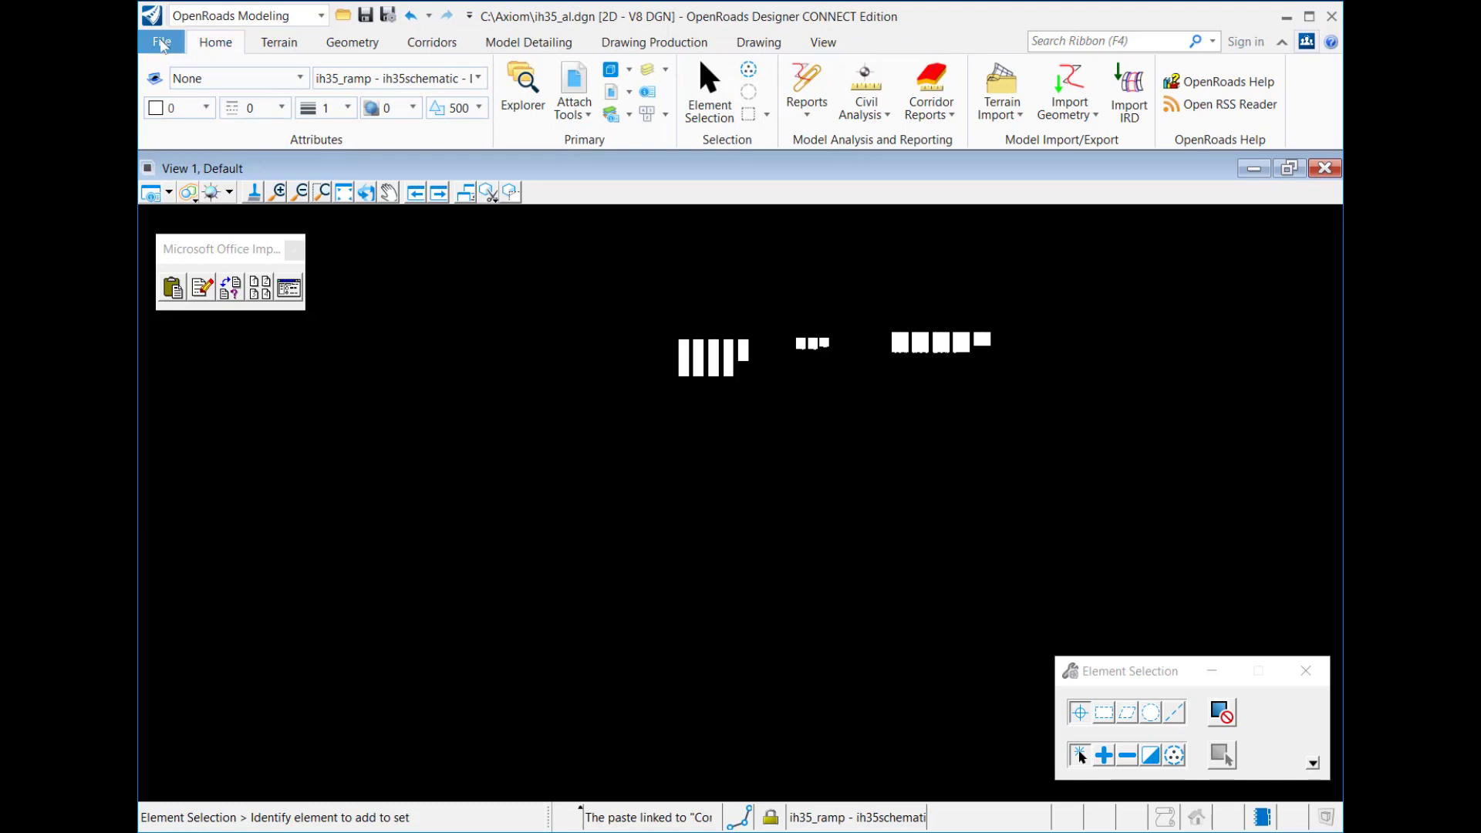
# Open the recent drawing _Plan Sheets.dgn from C:\Axiom to bring up its Plan 1 sheet
pyautogui.click(162, 42)
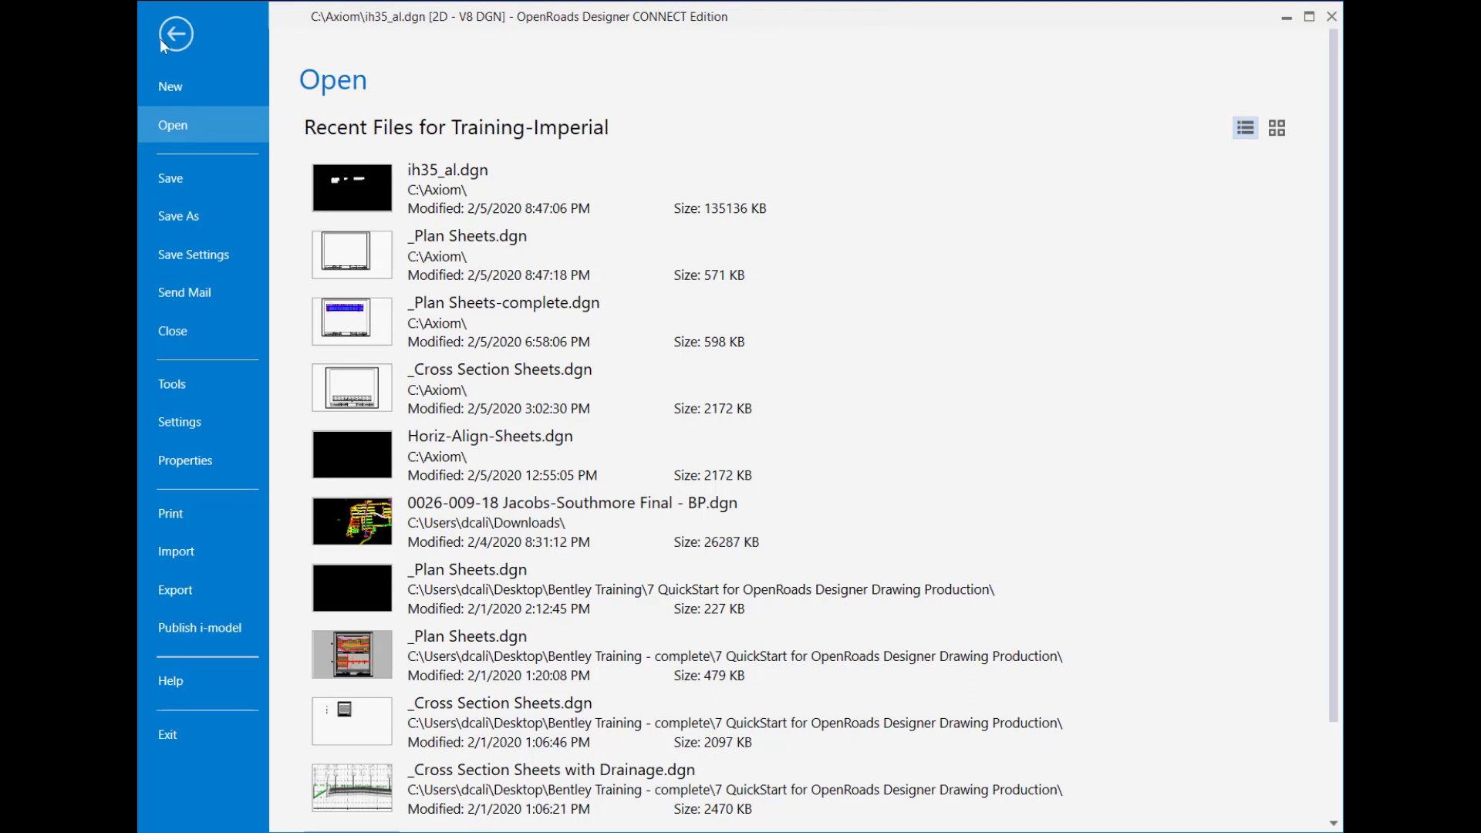
pyautogui.click(373, 265)
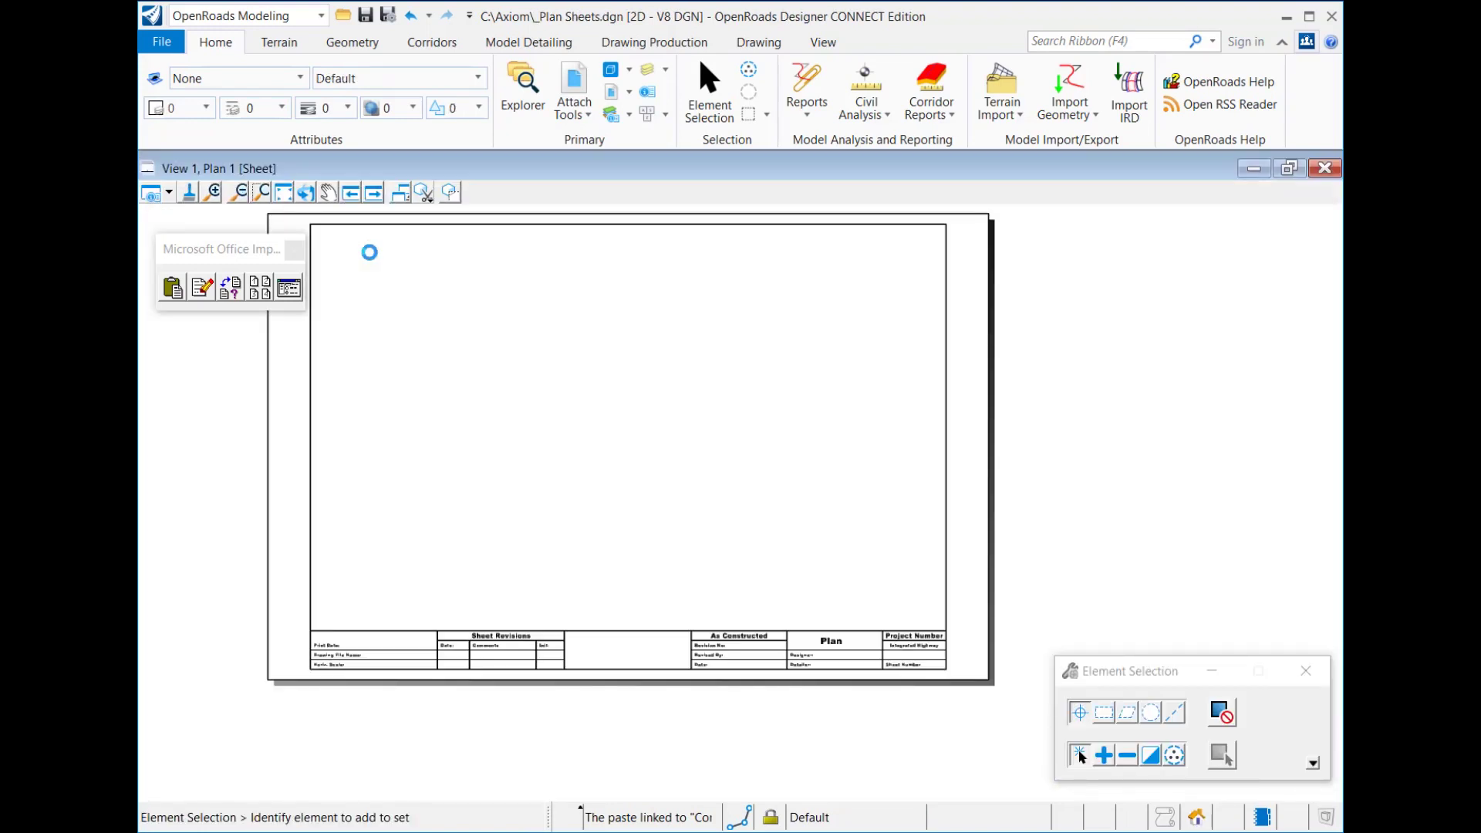
pyautogui.moveTo(578, 354); pyautogui.dragTo(685, 408, button='middle')
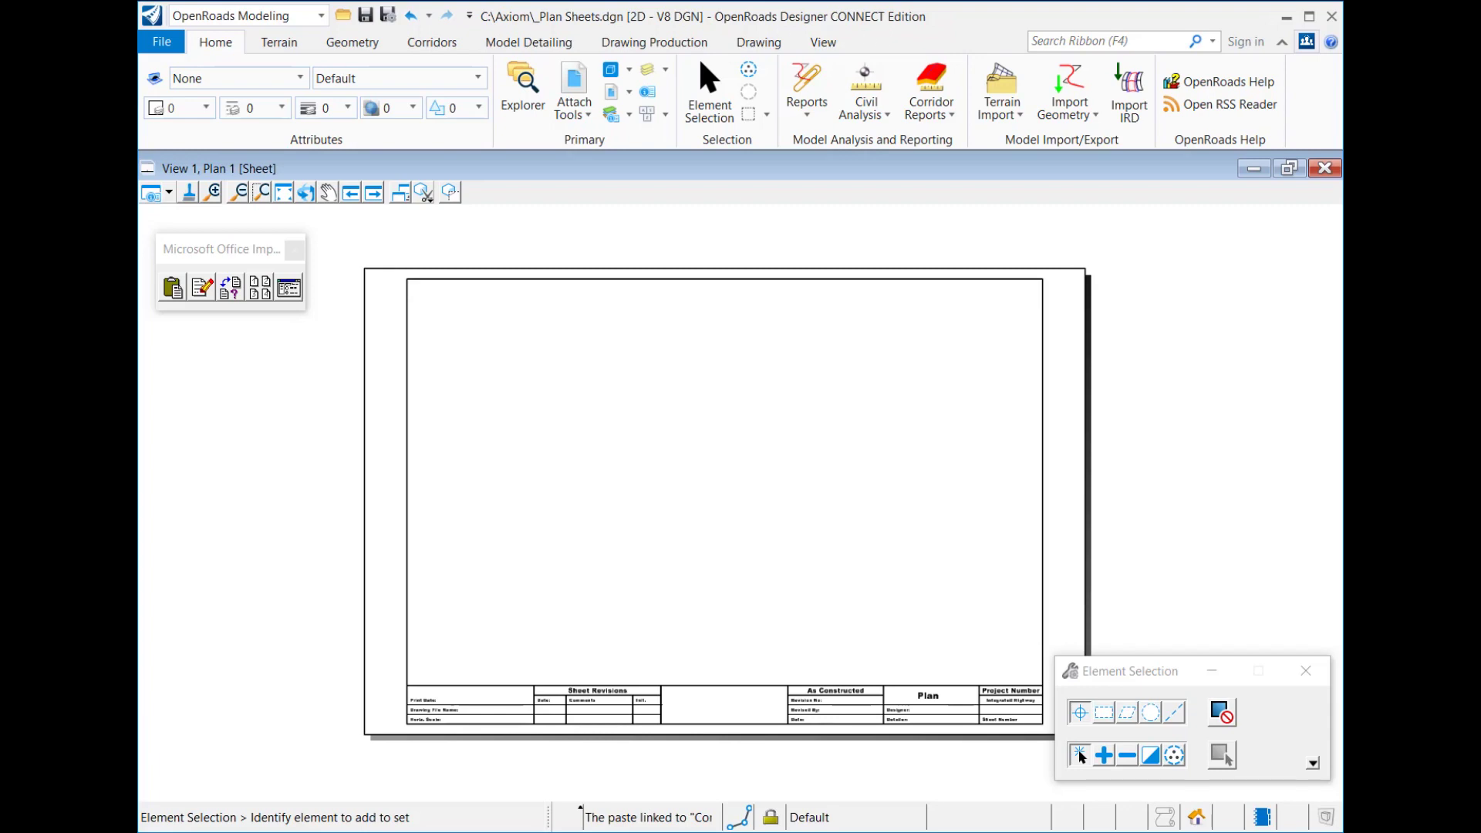
# Switch to the C:\Axiom folder and open Horiz-Align-I-35.xls in Excel, accepting the file format warning
pyautogui.hotkey('alt', 'Tab')
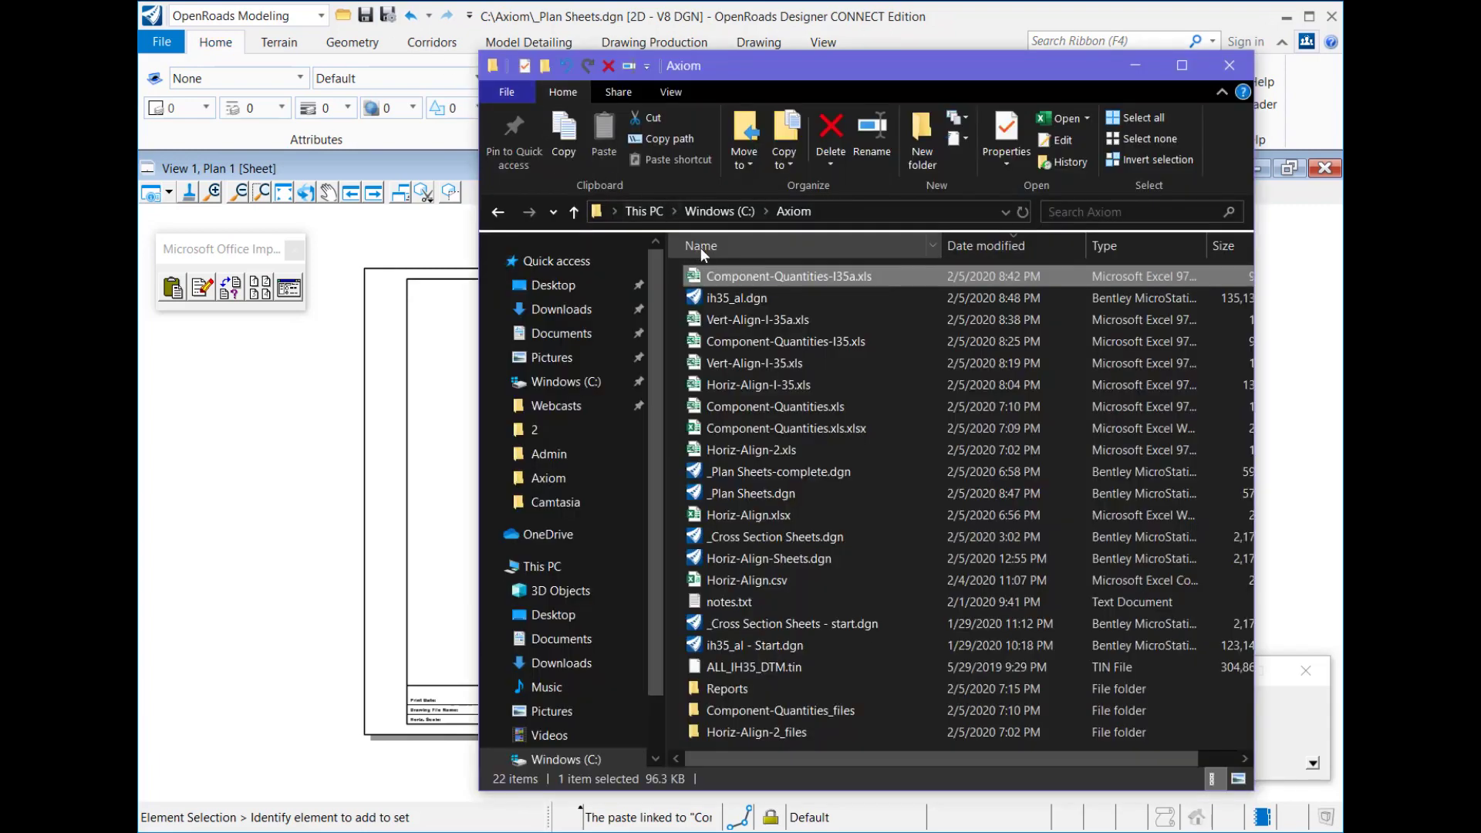
pyautogui.doubleClick(752, 384)
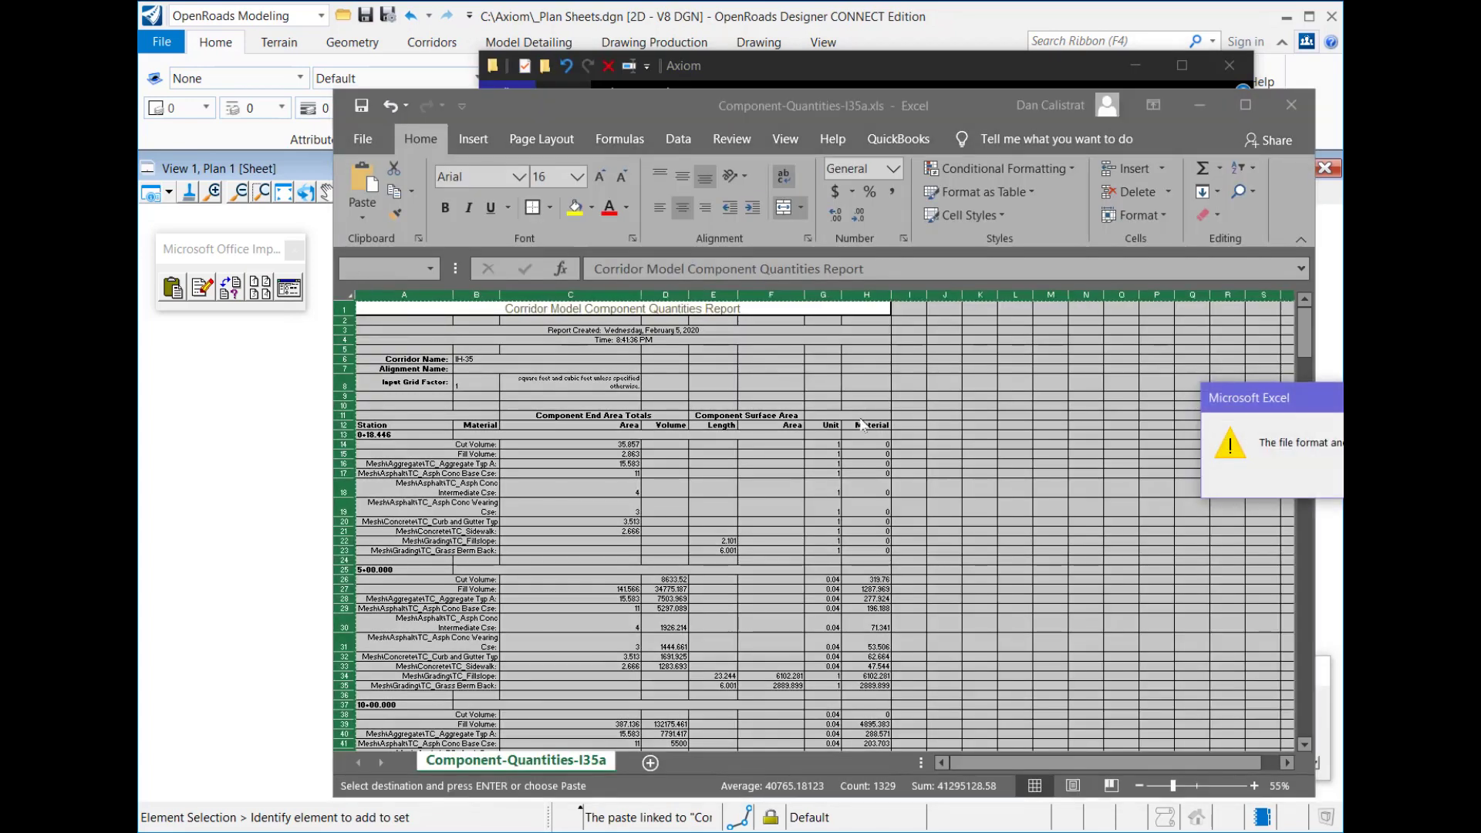
pyautogui.press('Return')
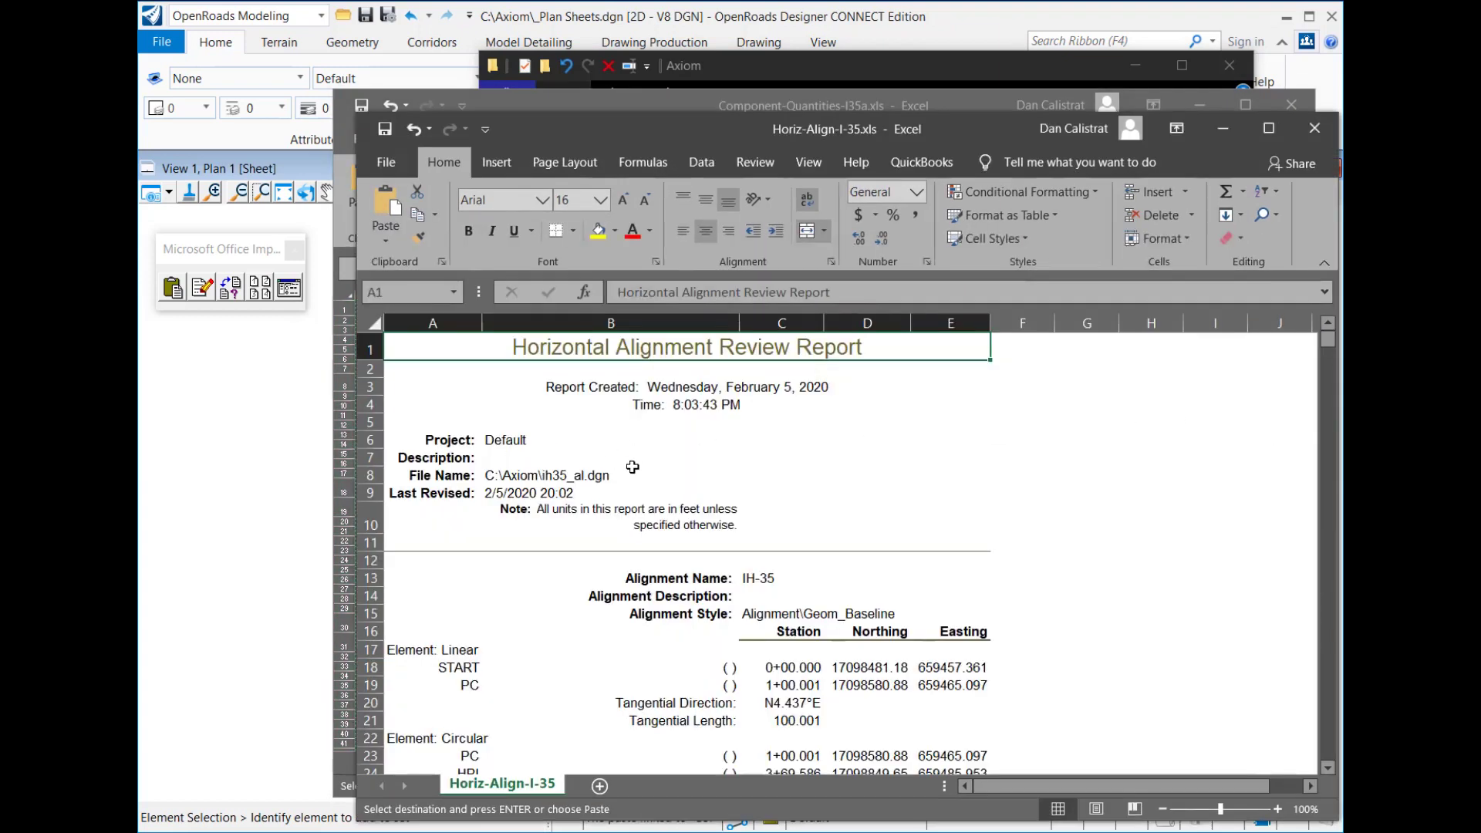
# Apply all borders to every cell of the Horiz-Align-I-35 worksheet and outside borders to the report title cell
pyautogui.click(375, 324)
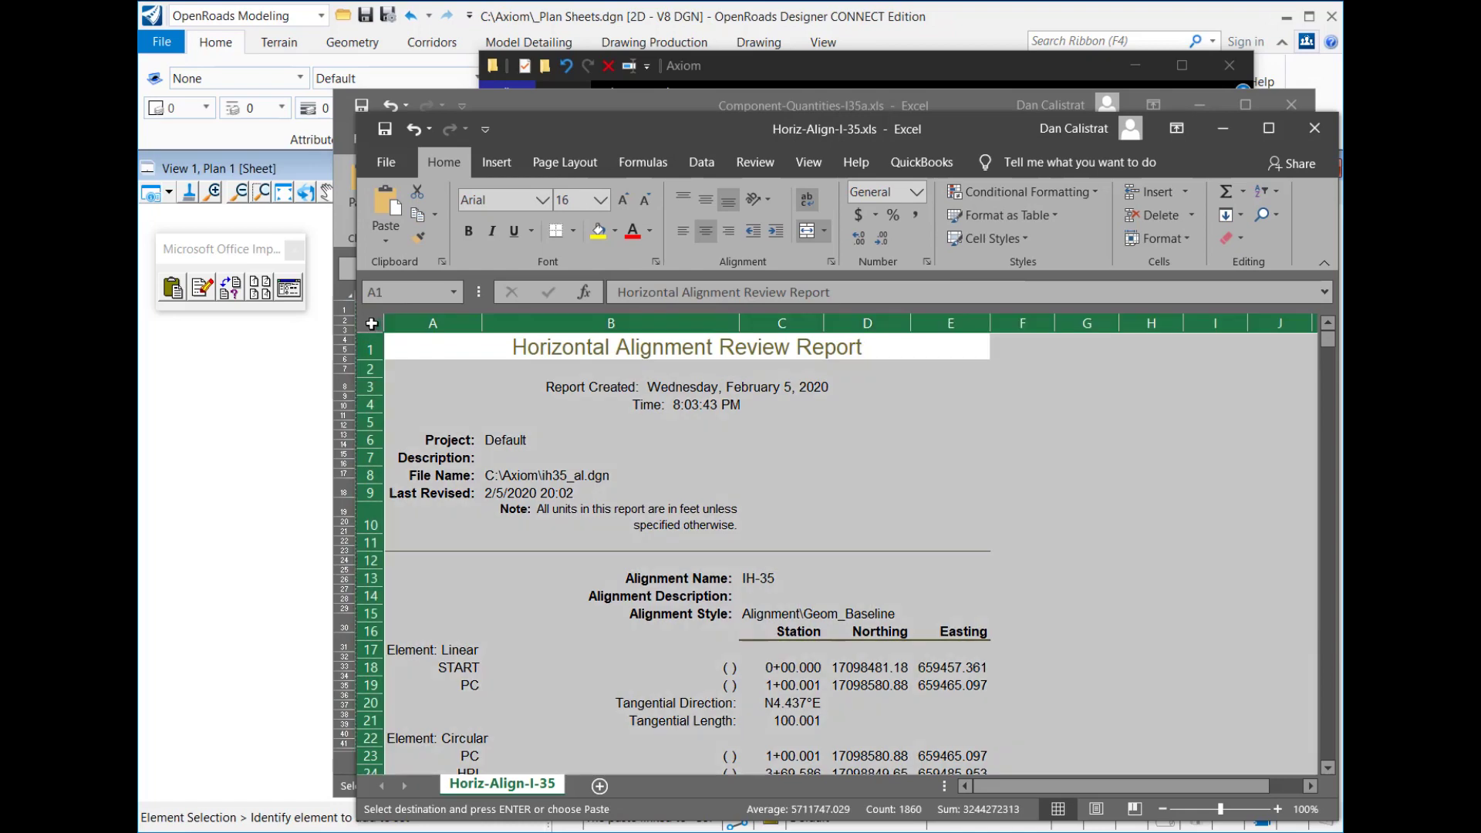
pyautogui.click(575, 232)
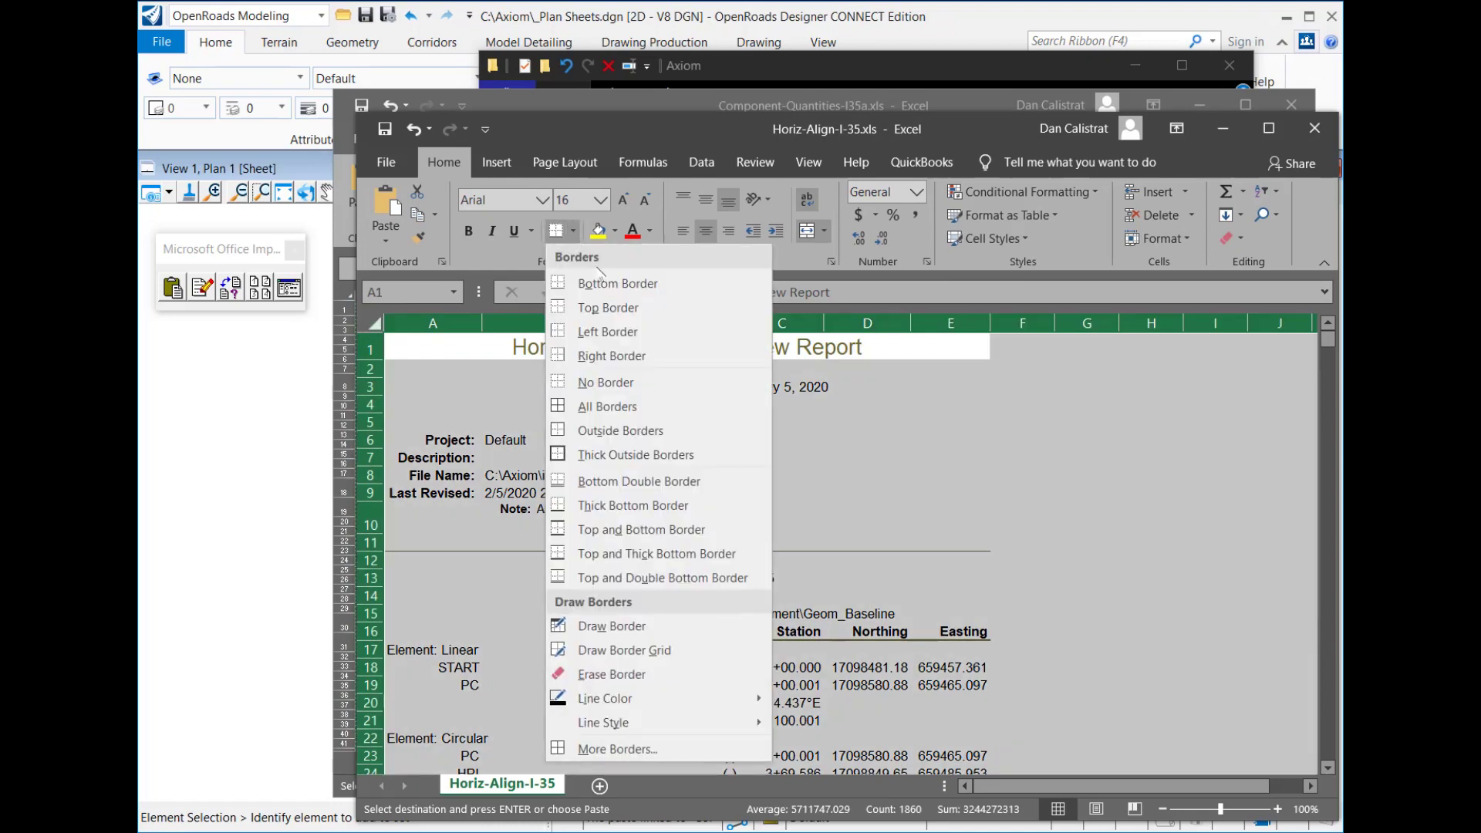
pyautogui.click(594, 407)
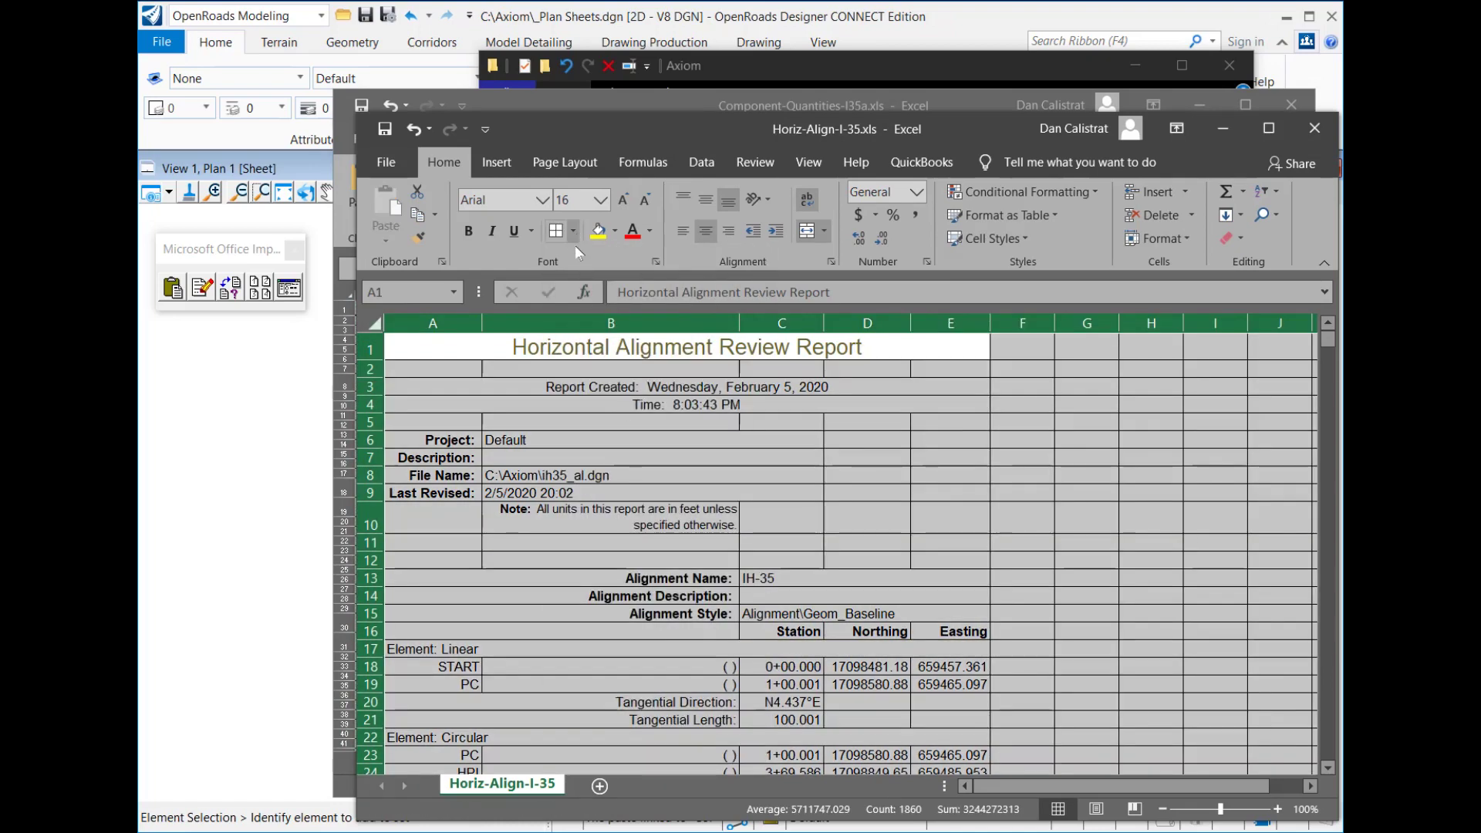
pyautogui.click(590, 351)
pyautogui.click(574, 231)
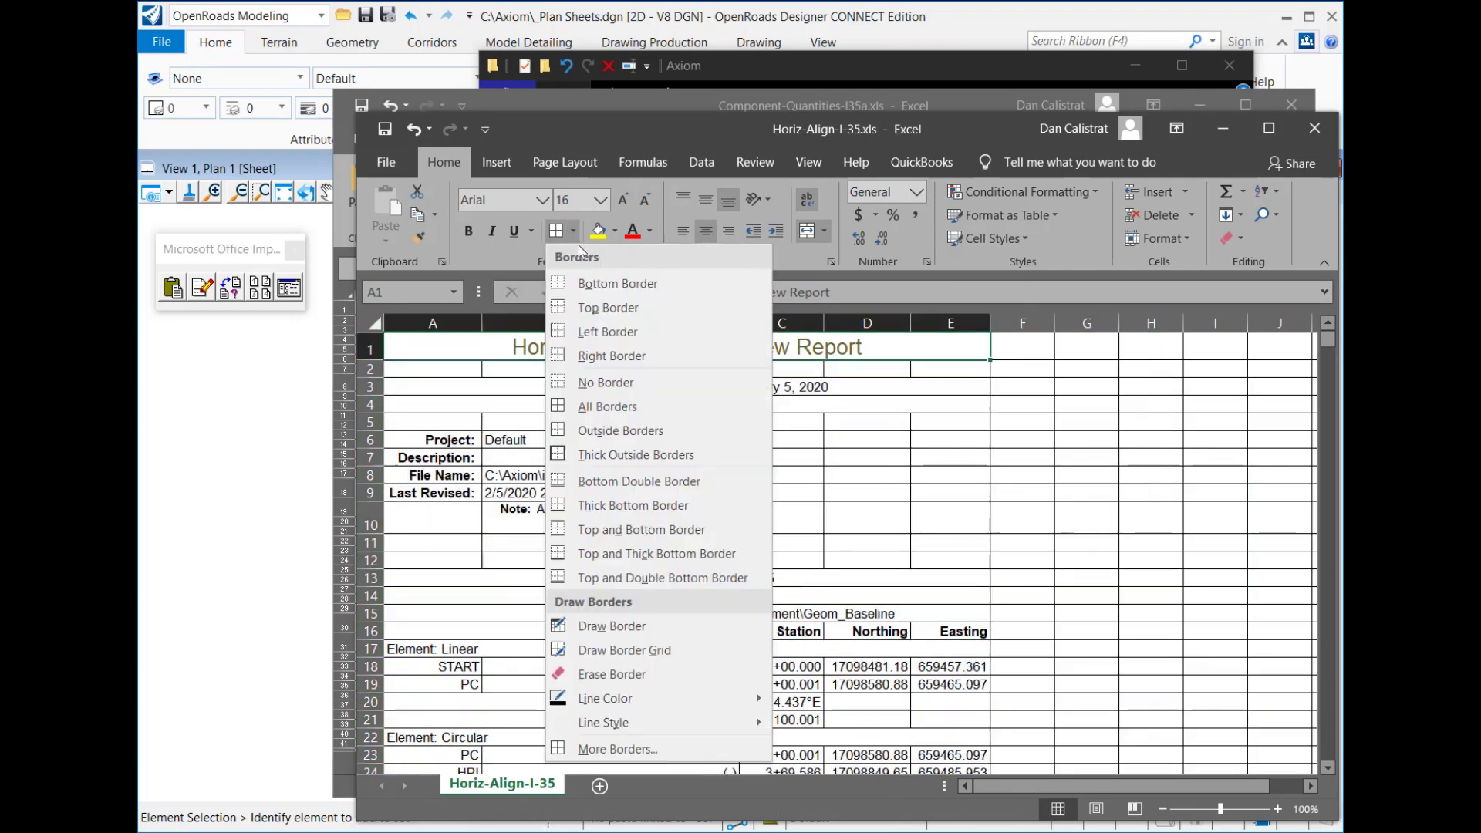
pyautogui.click(617, 431)
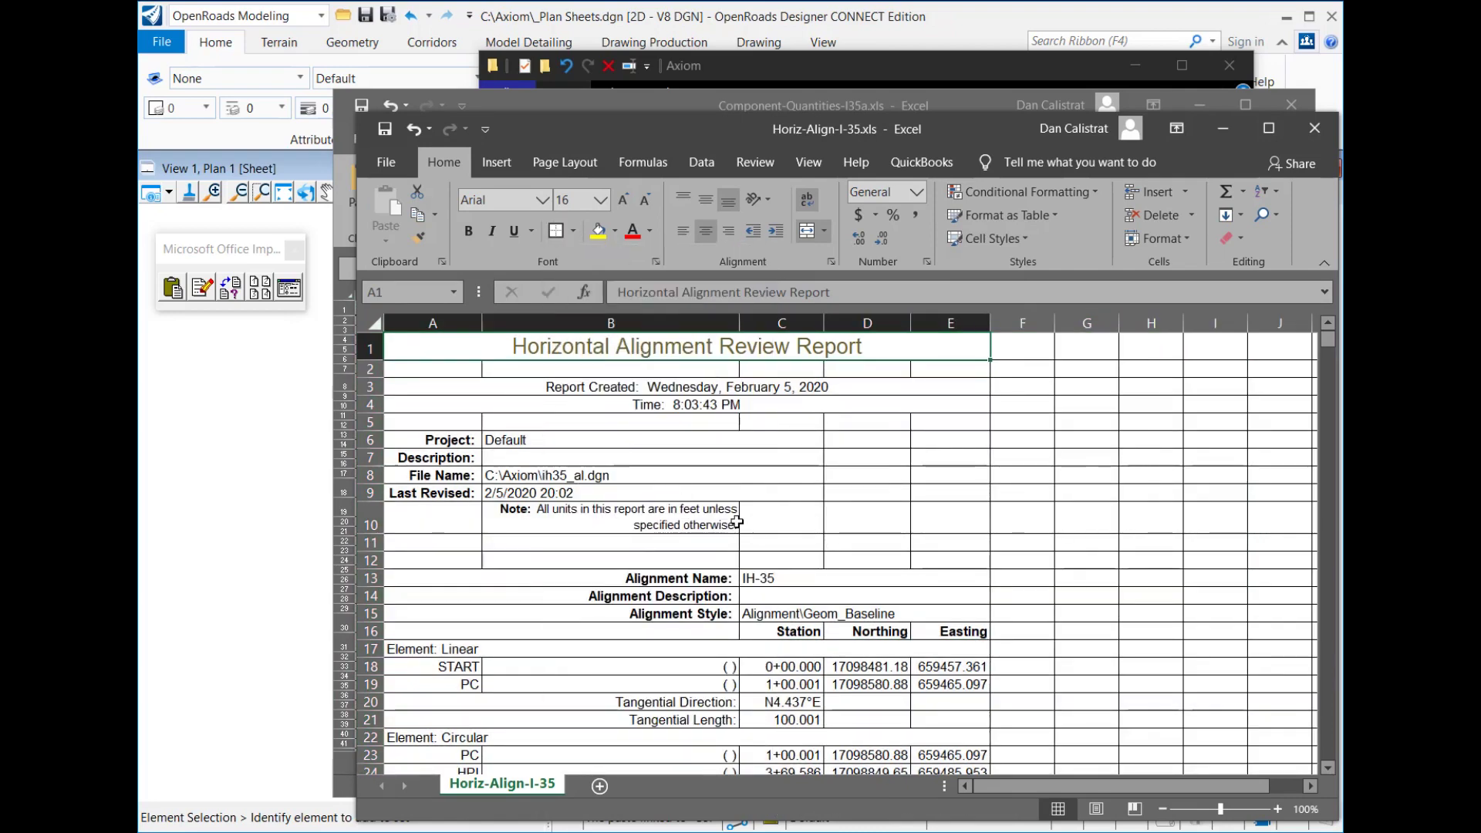
# Copy the entire Horiz-Align-I-35 worksheet and switch back to the Plan 1 sheet in OpenRoads Designer
pyautogui.click(364, 325)
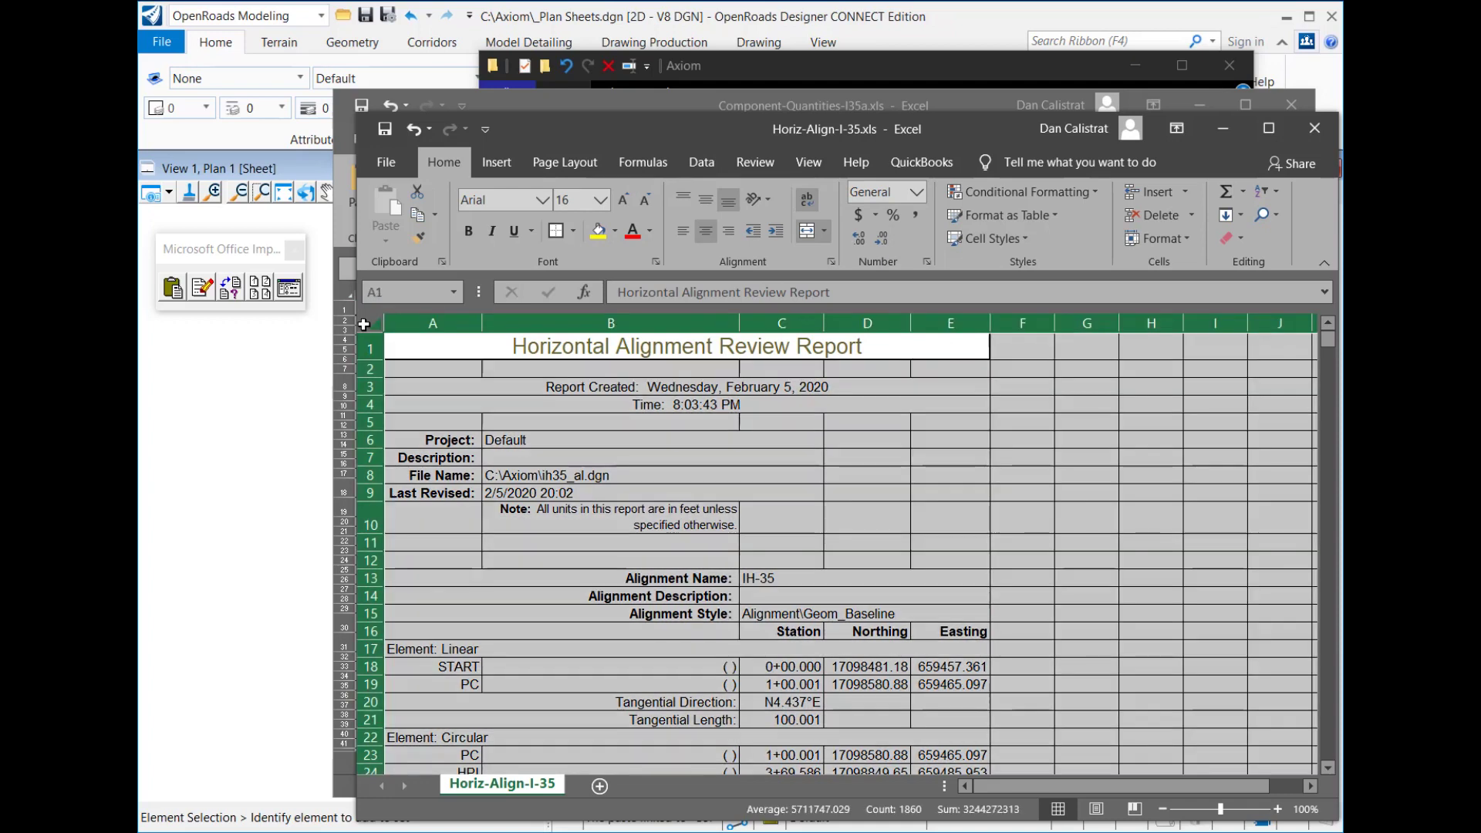
pyautogui.rightClick(364, 325)
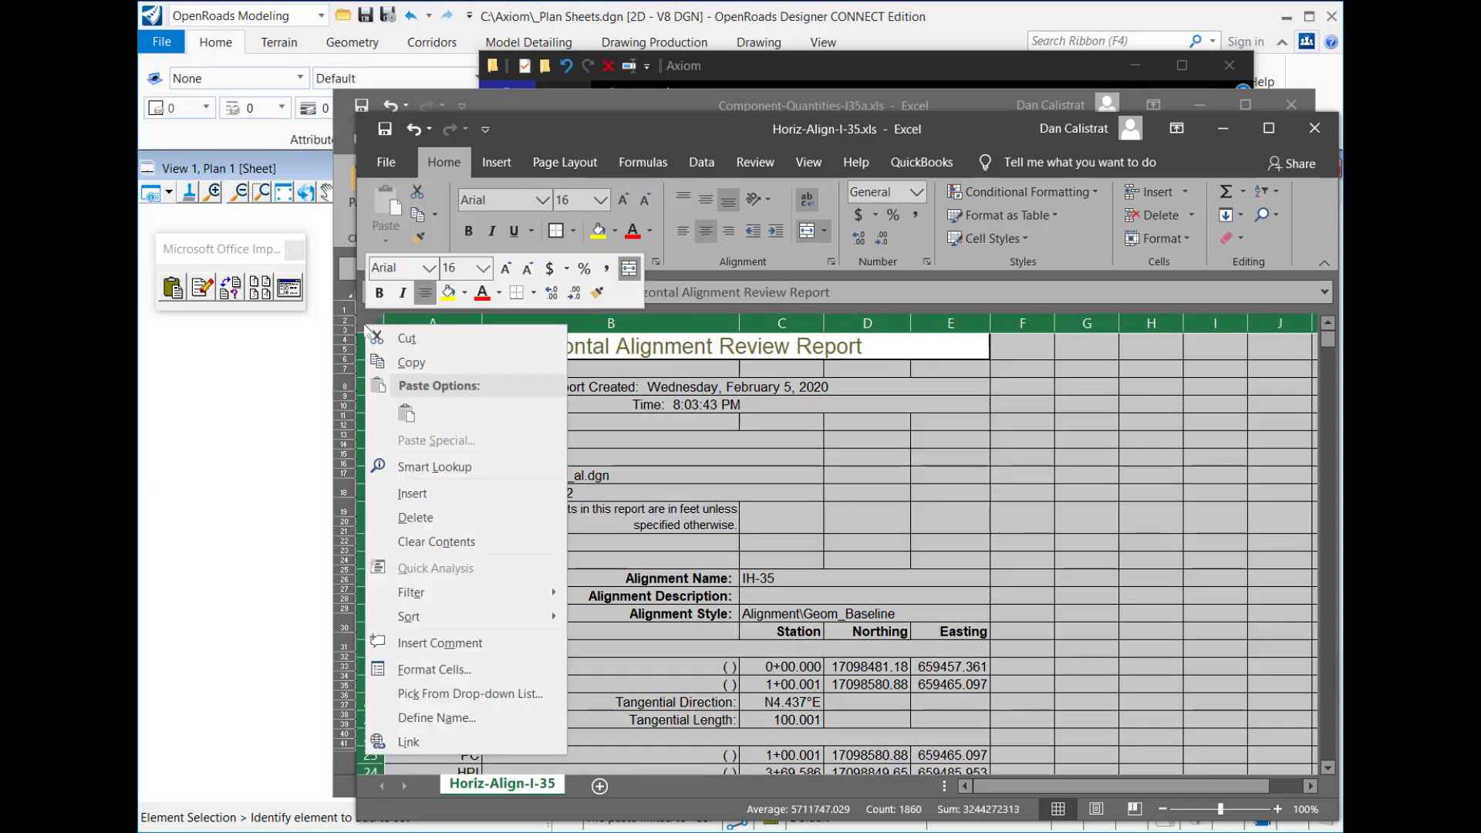
pyautogui.click(445, 367)
pyautogui.moveTo(541, 118); pyautogui.dragTo(1342, 147)
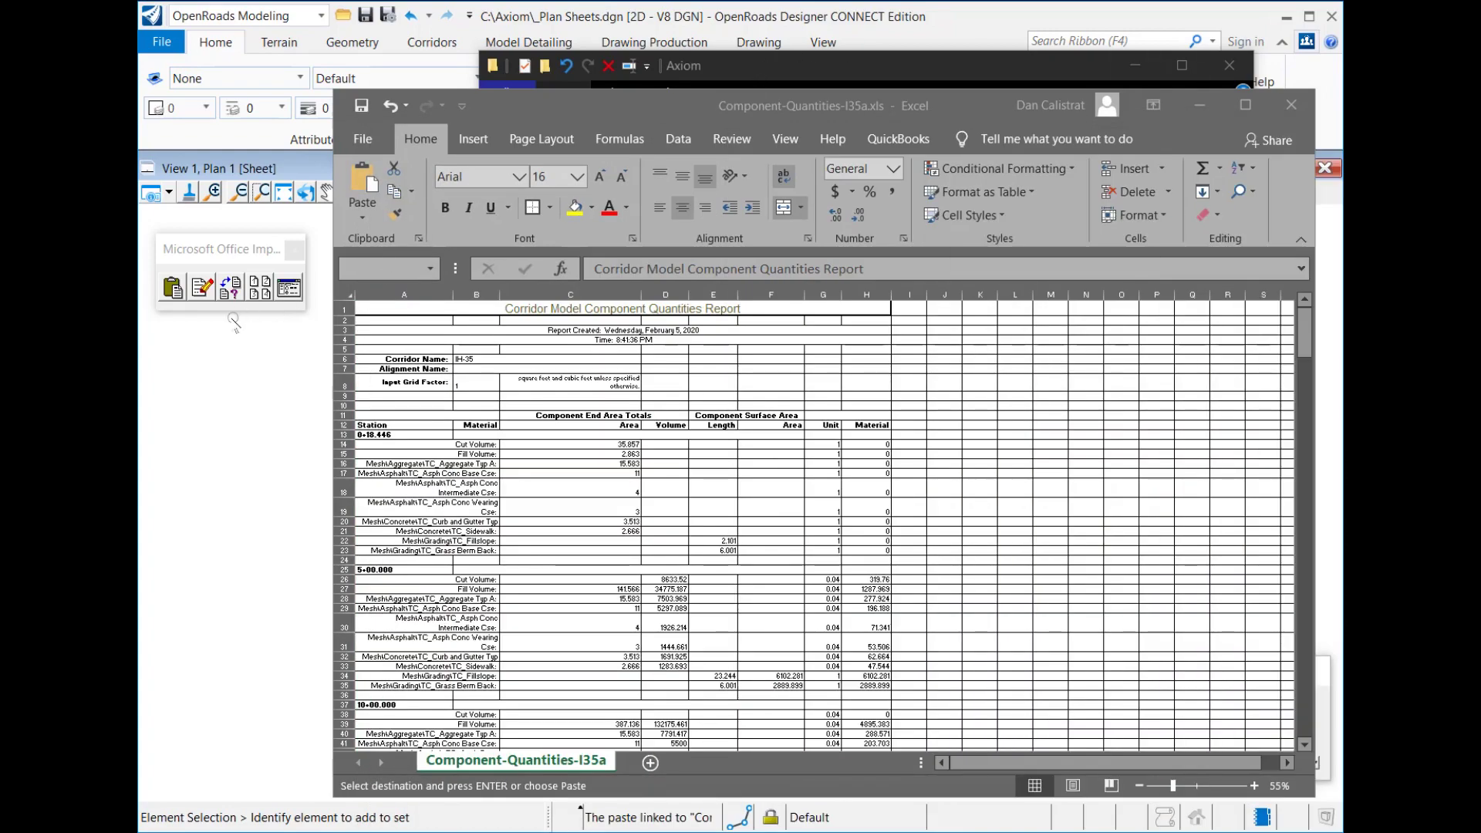
pyautogui.click(209, 252)
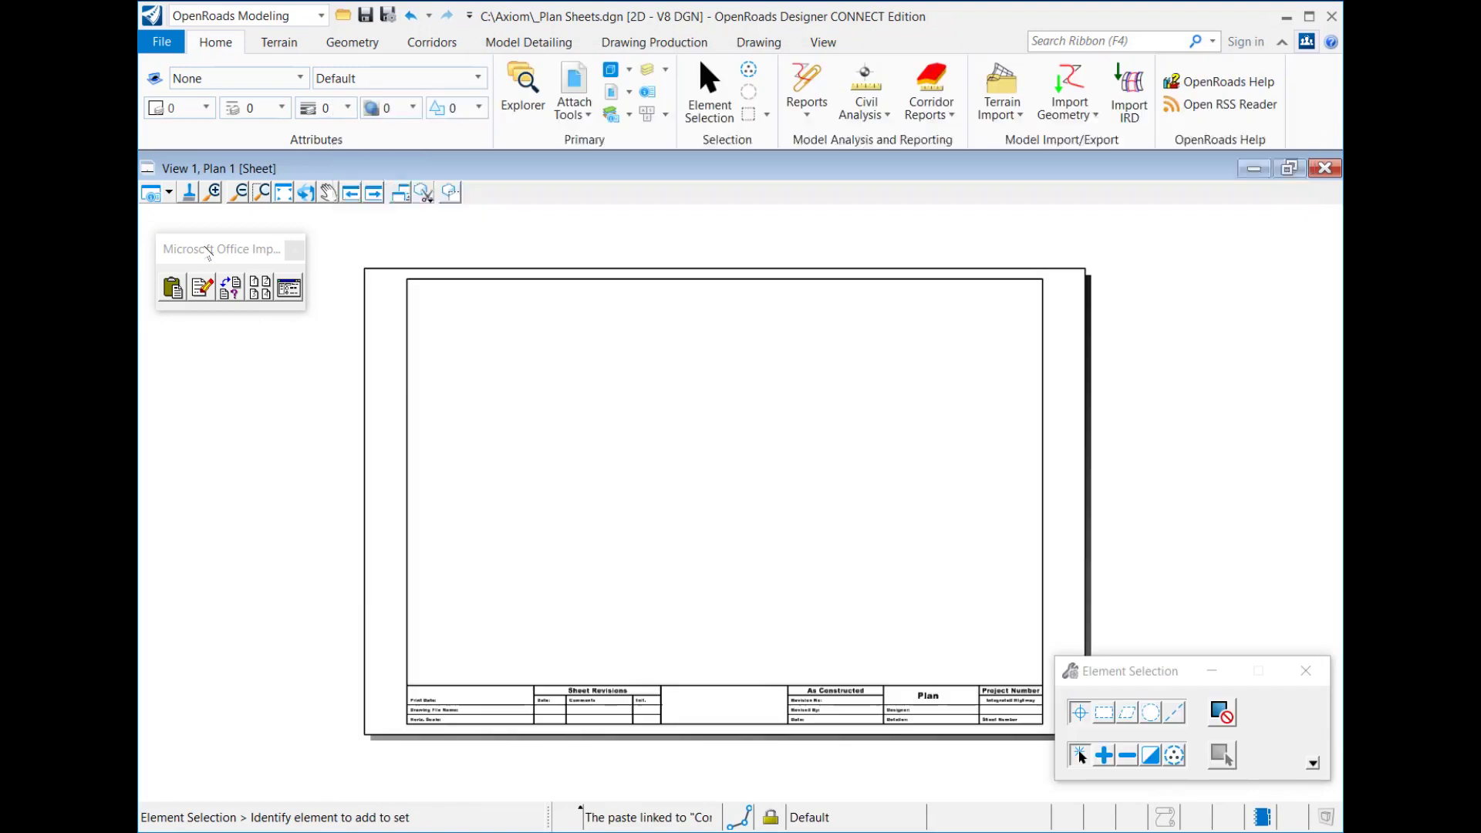
# Paste the copied alignment report inside the Plan 1 border at 400-Scale, linked and split into five columns without repeating the header row
pyautogui.click(173, 289)
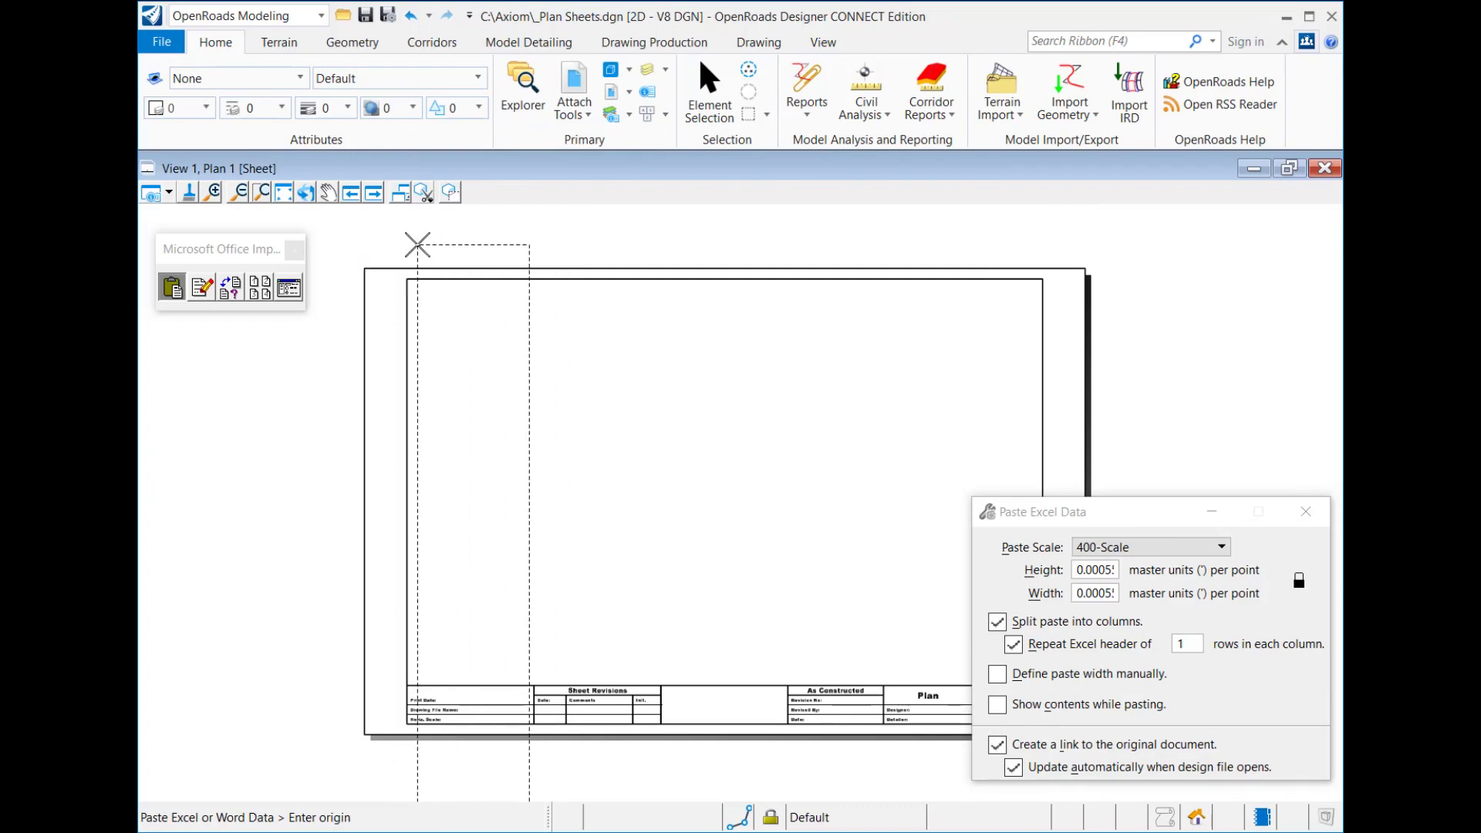
pyautogui.scroll(-3, 419, 232)
pyautogui.scroll(-3, 419, 231)
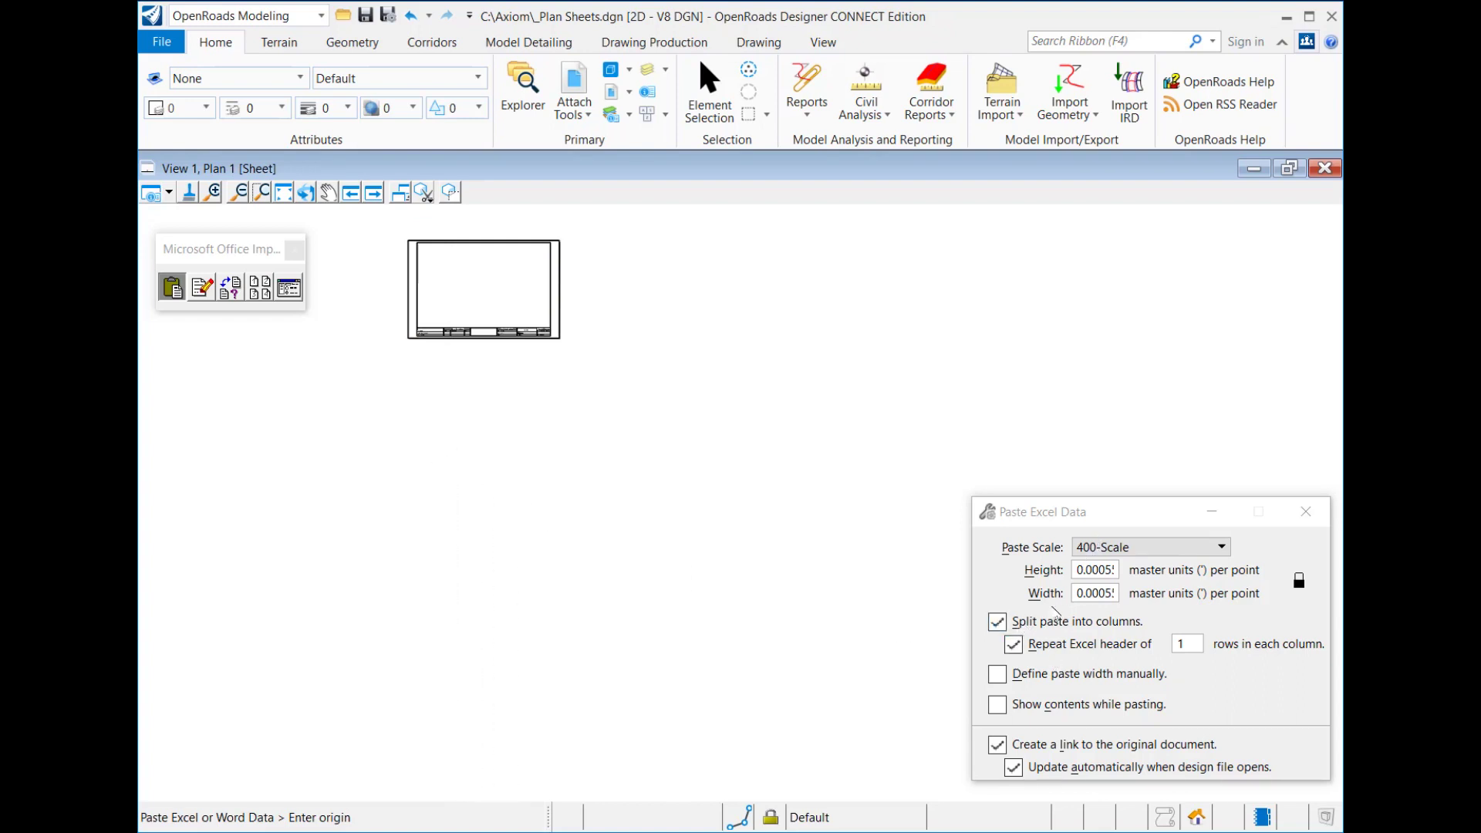
pyautogui.click(1054, 615)
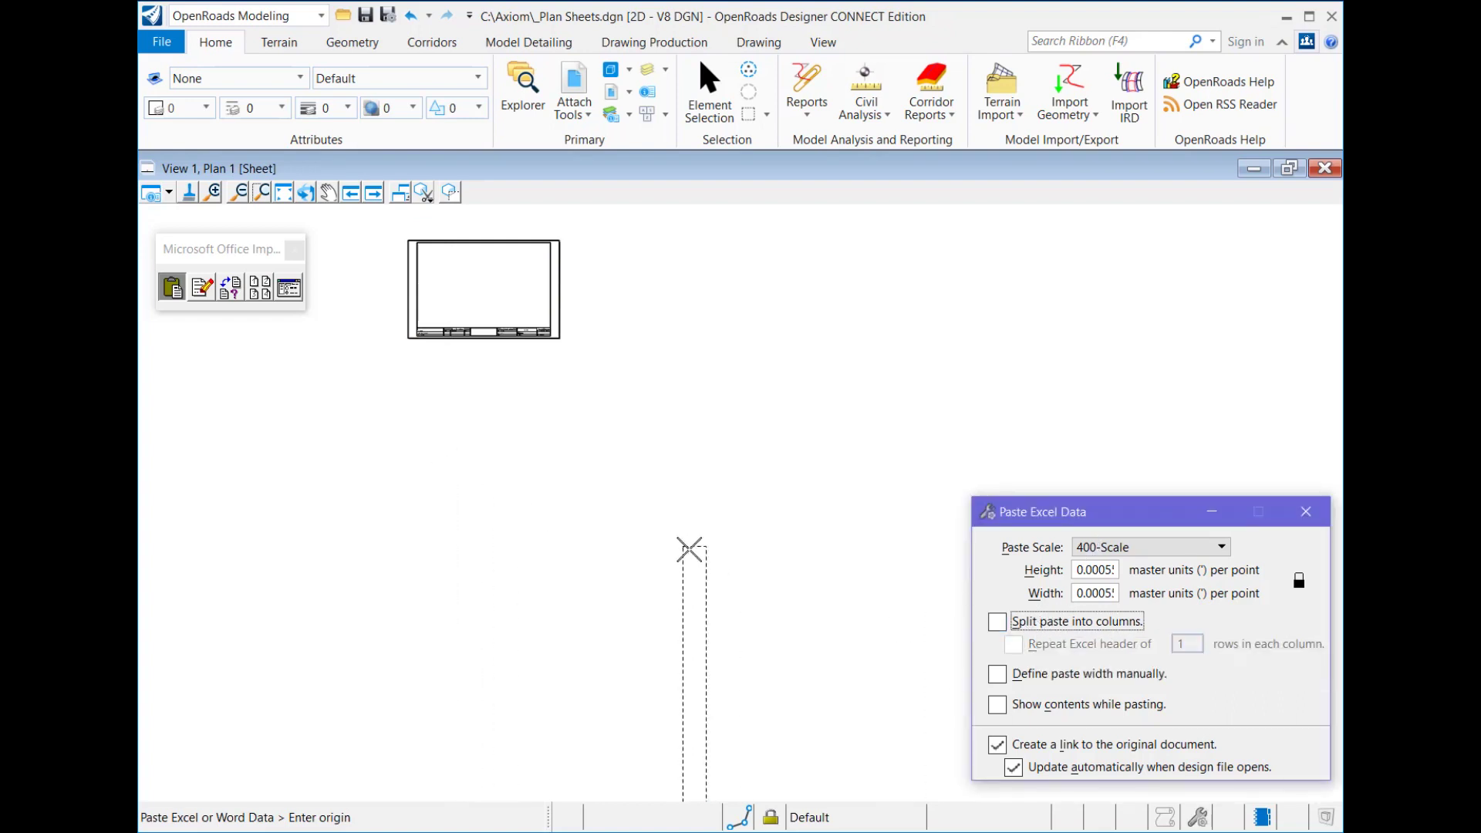
pyautogui.click(1003, 622)
pyautogui.scroll(4, 440, 271)
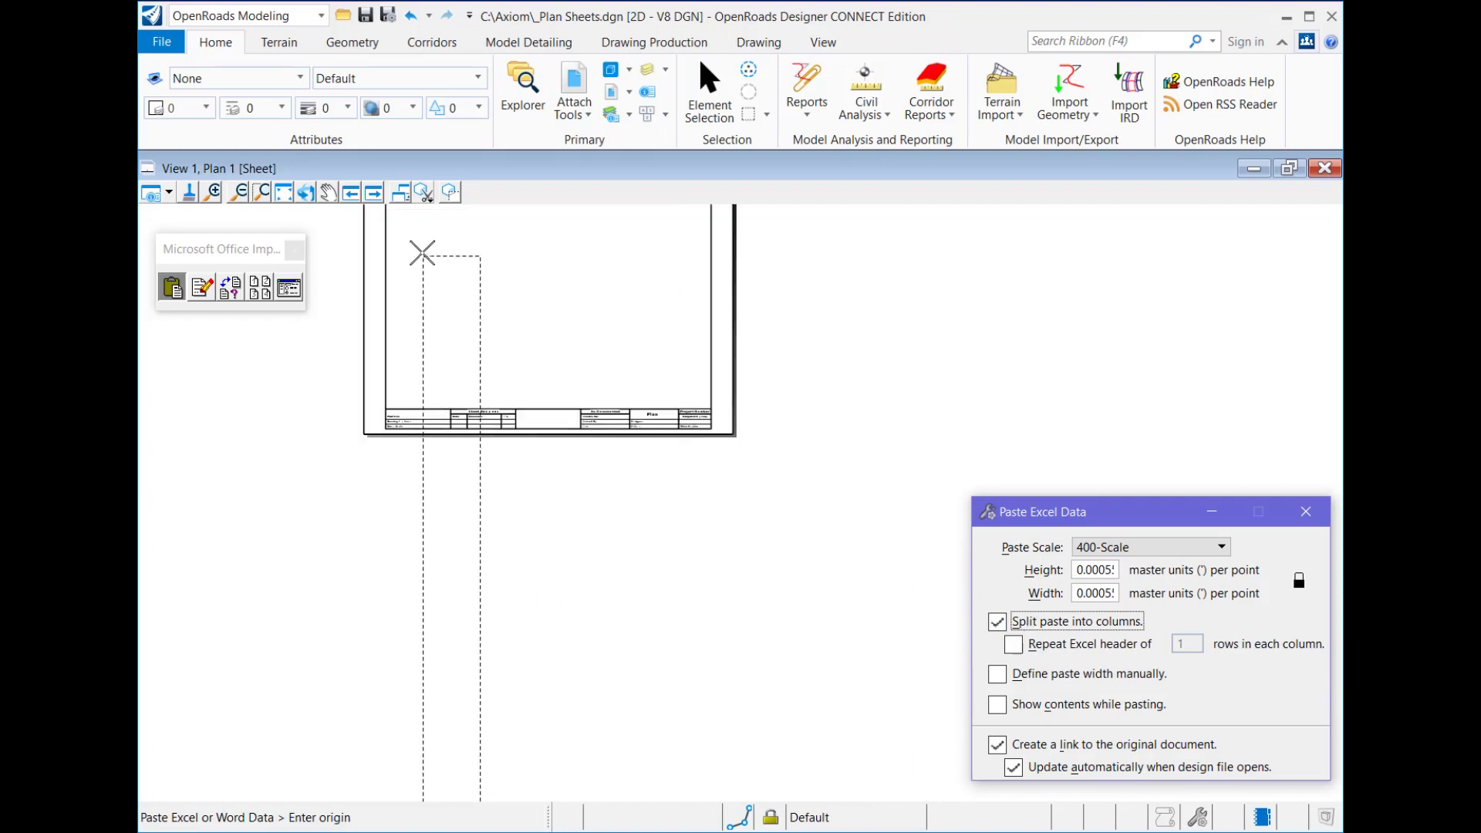
pyautogui.scroll(1, 798, 312)
pyautogui.moveTo(795, 311); pyautogui.dragTo(838, 447, button='middle')
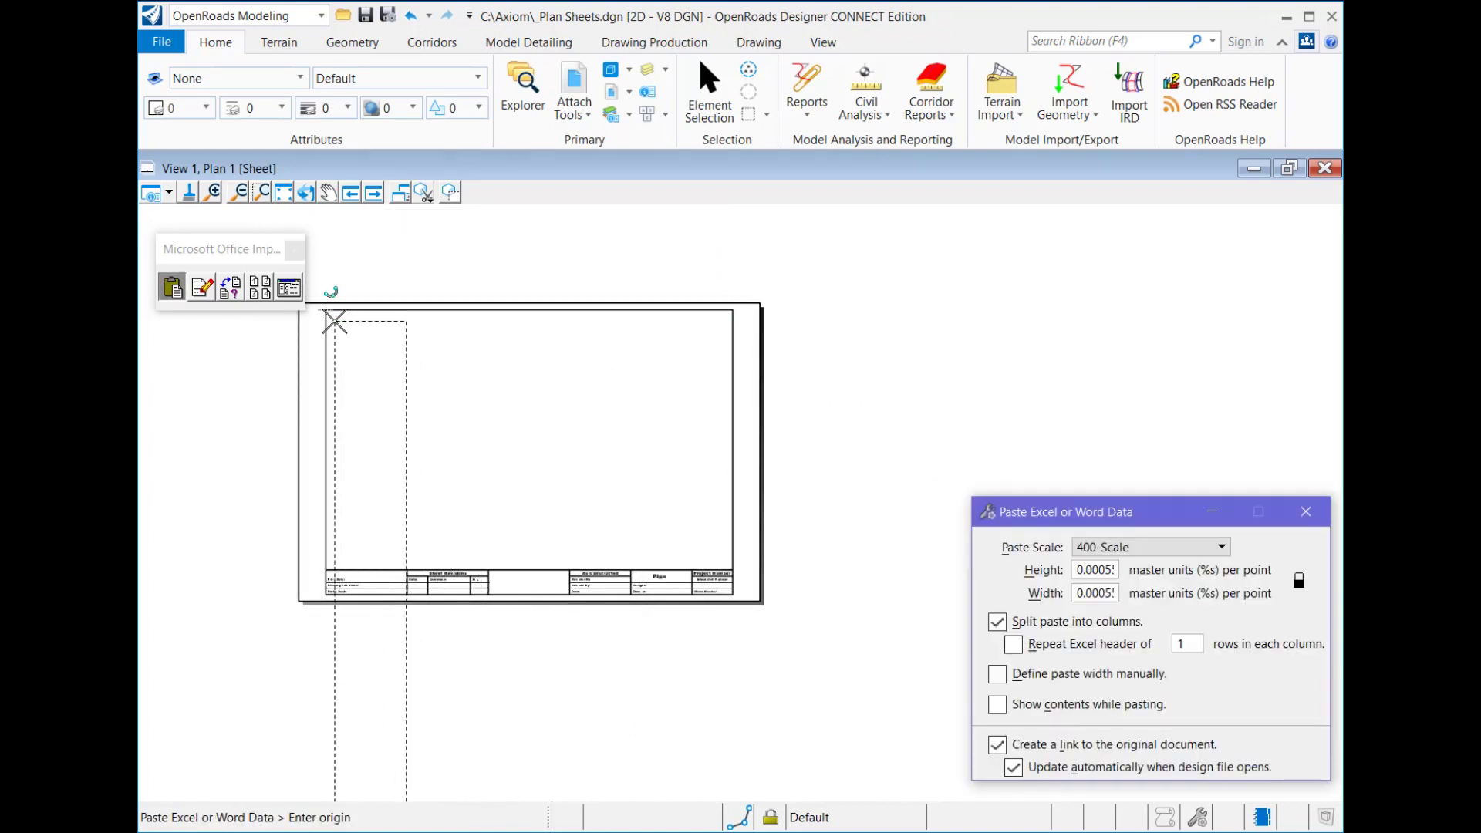
pyautogui.click(335, 321)
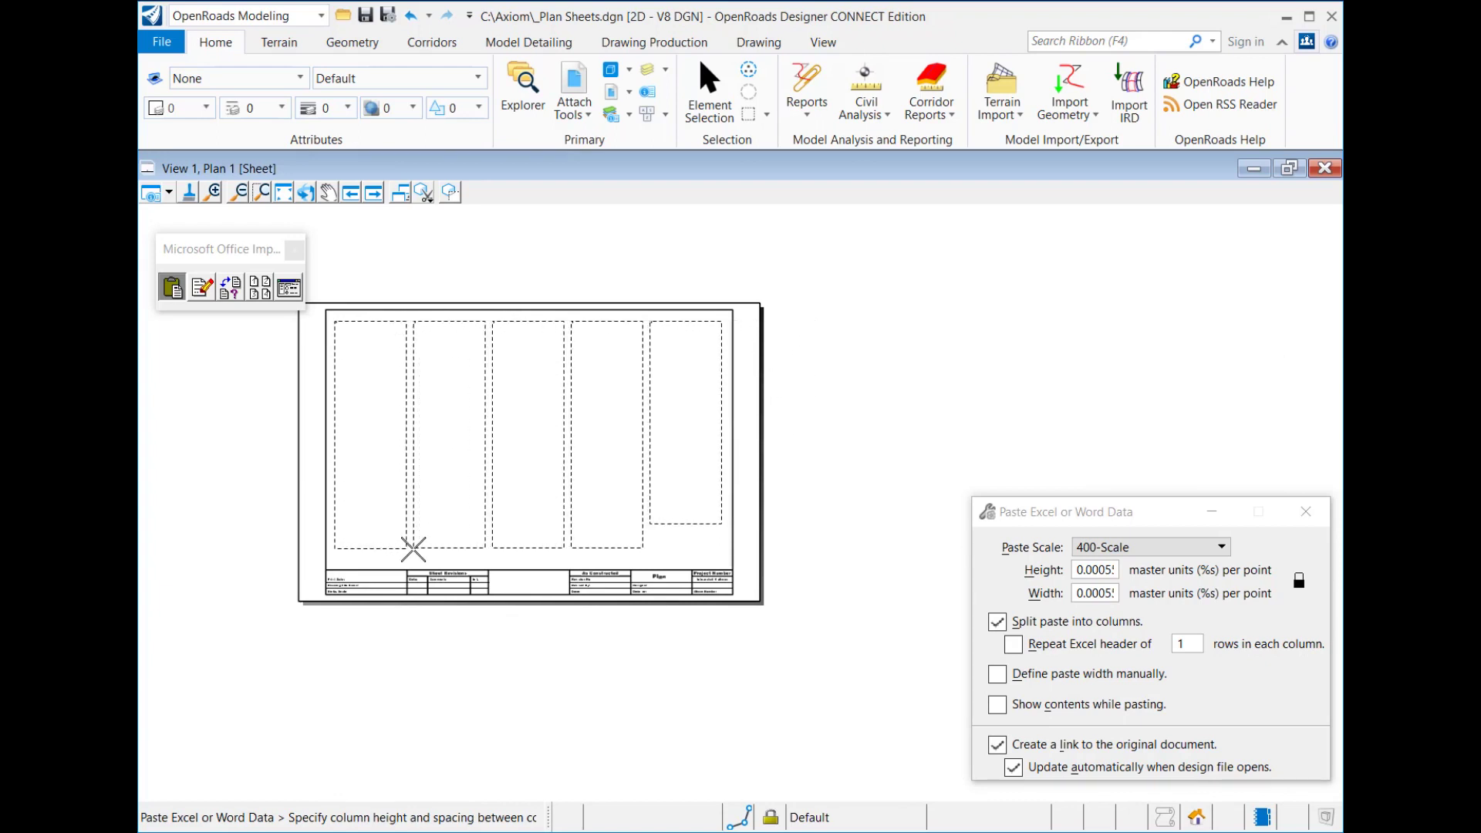
pyautogui.click(414, 549)
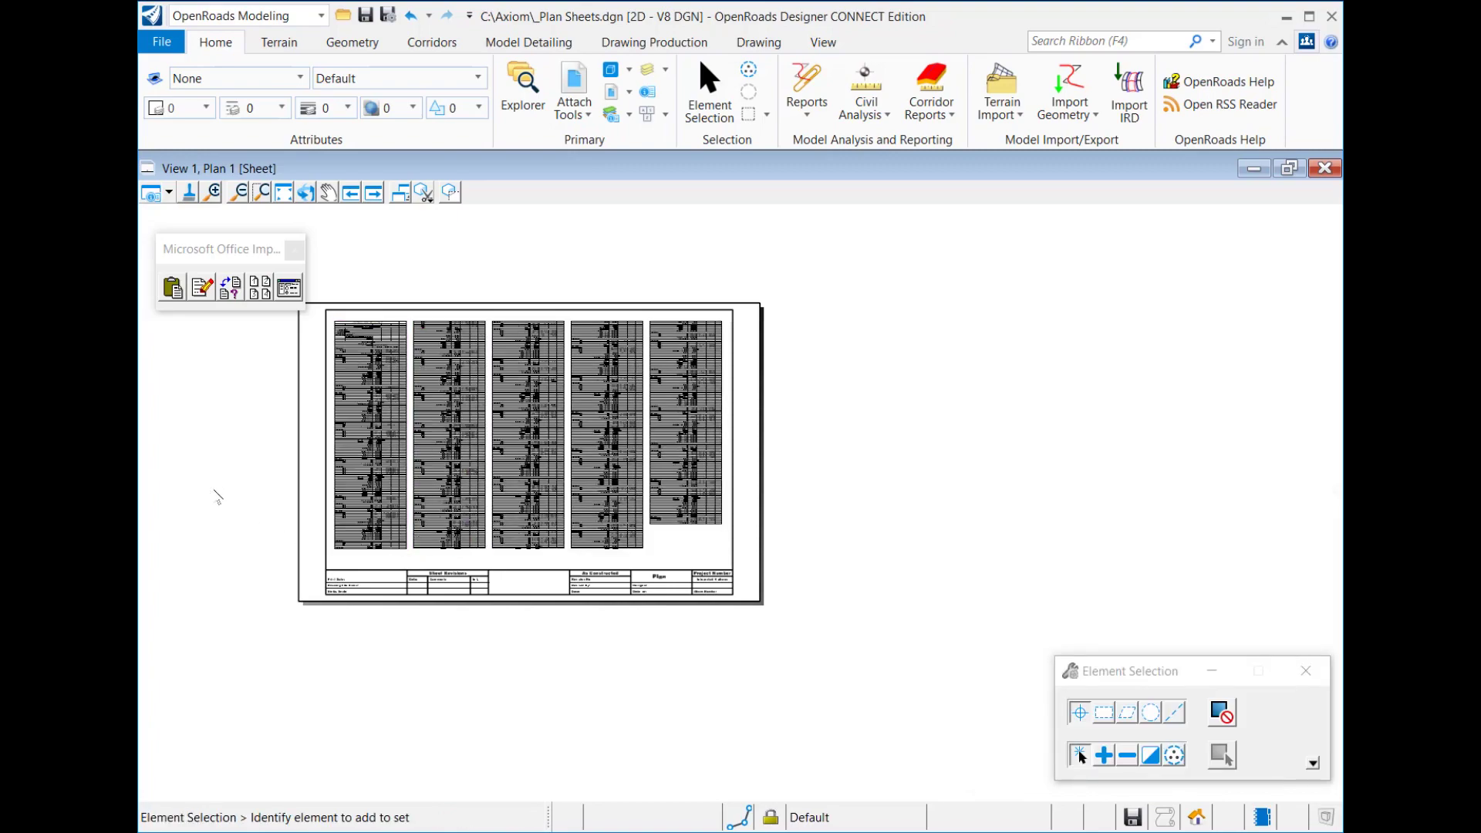
pyautogui.scroll(5, 344, 345)
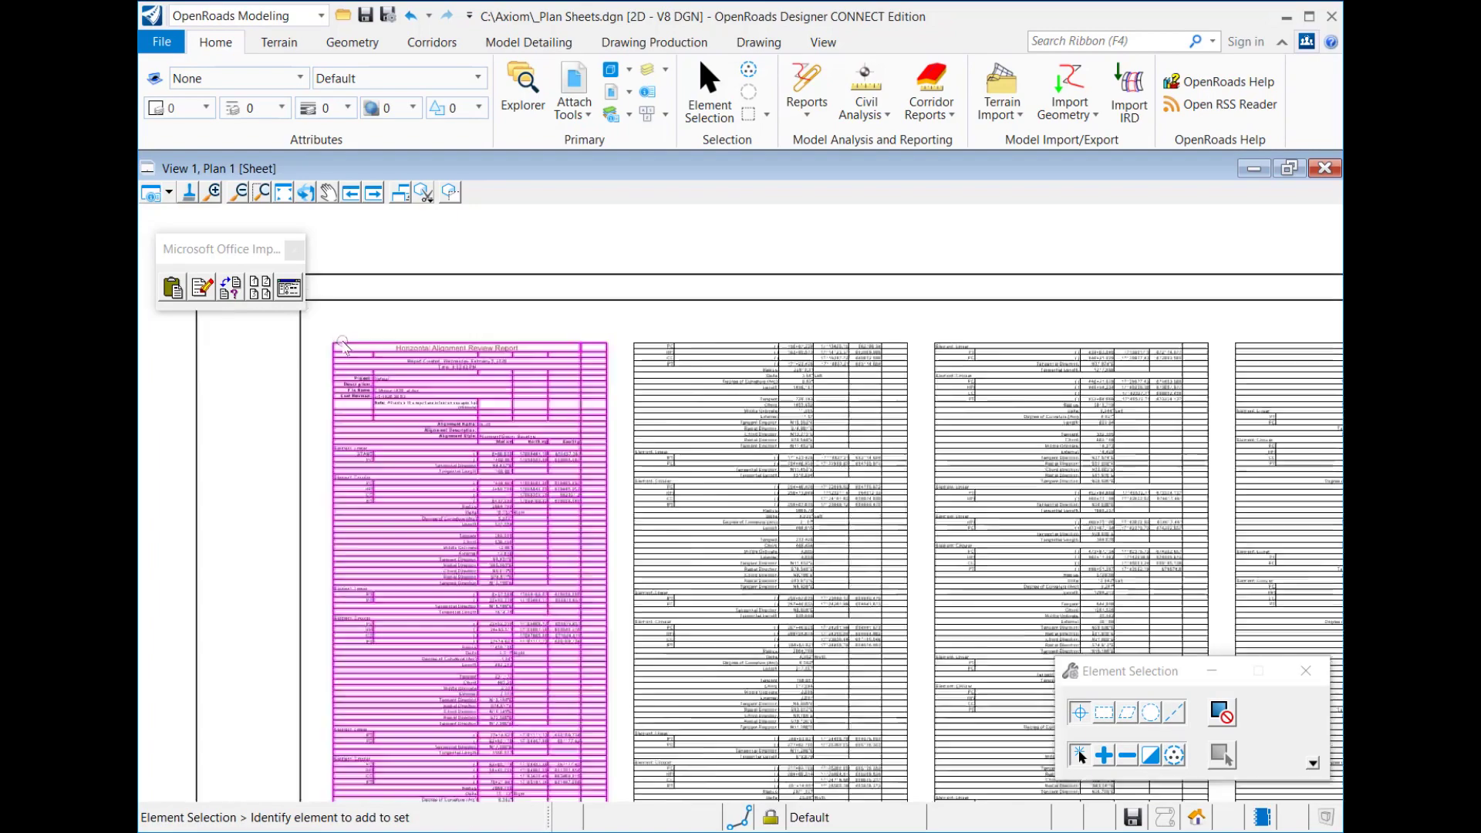
pyautogui.scroll(4, 343, 345)
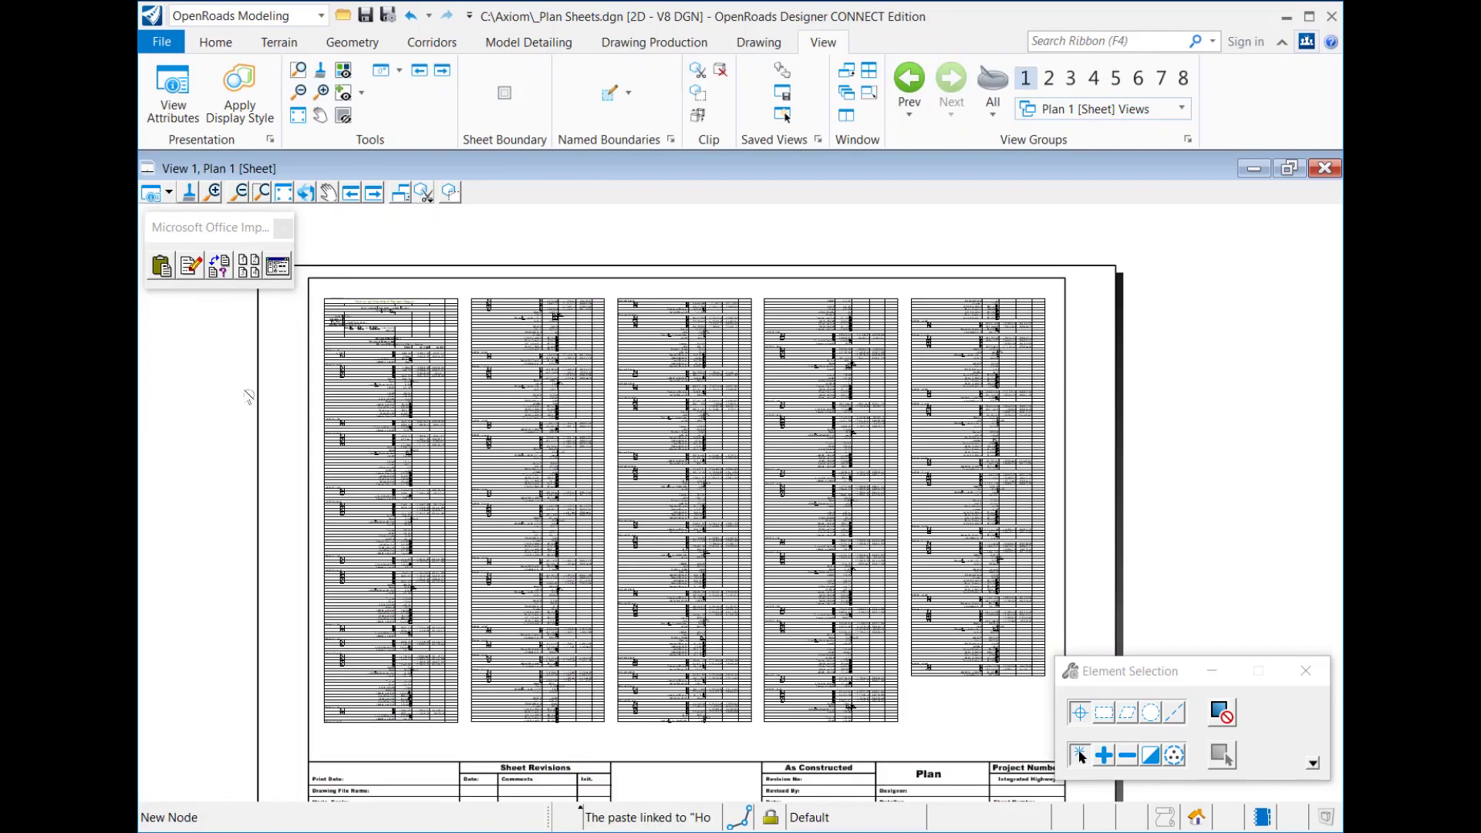
# Switch from the Plan 1 sheet to the Plan 2 [Sheet] view group
pyautogui.scroll(-1, 296, 362)
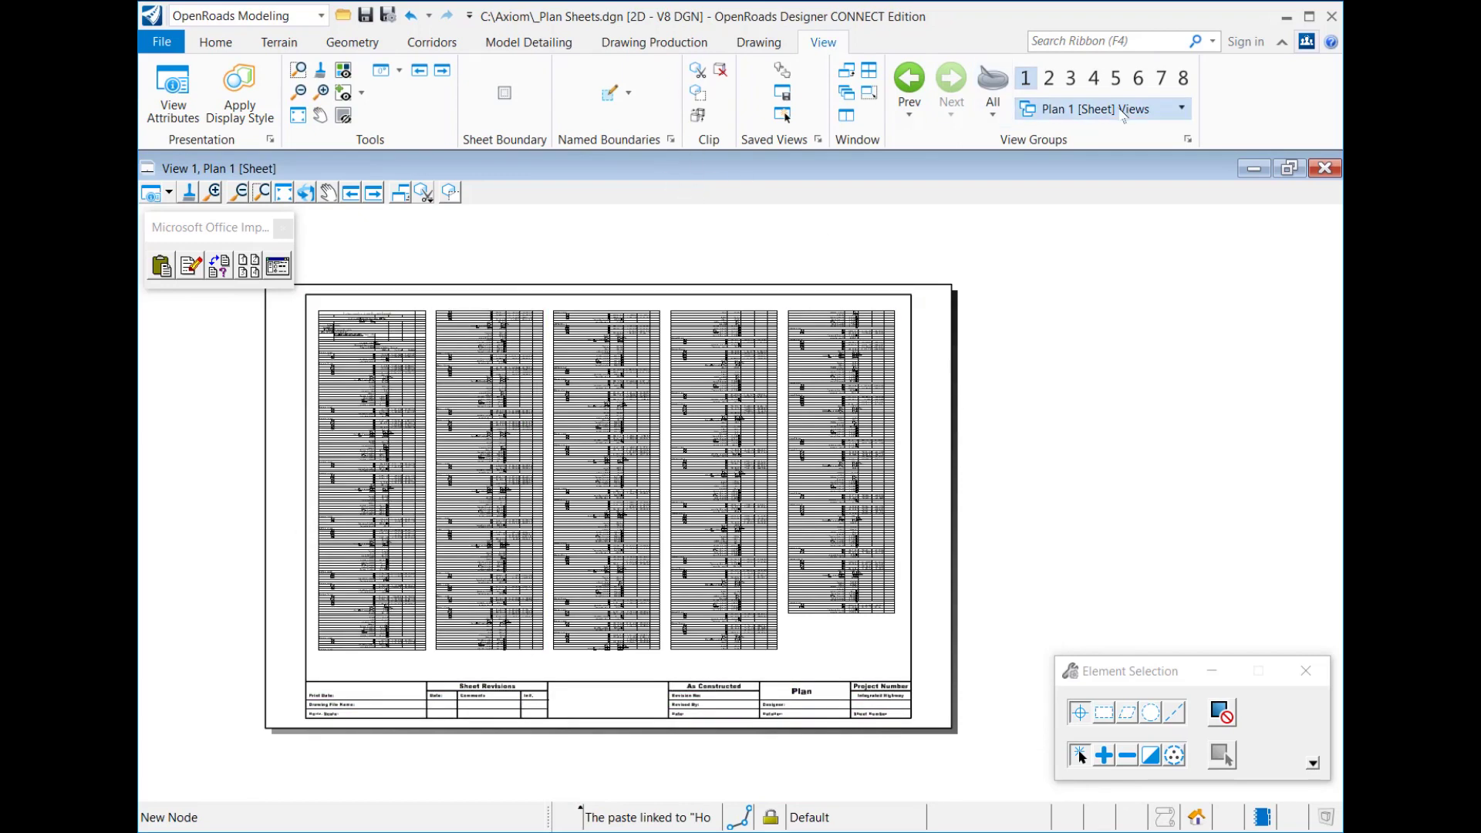
pyautogui.click(1183, 112)
pyautogui.scroll(-3, 1192, 203)
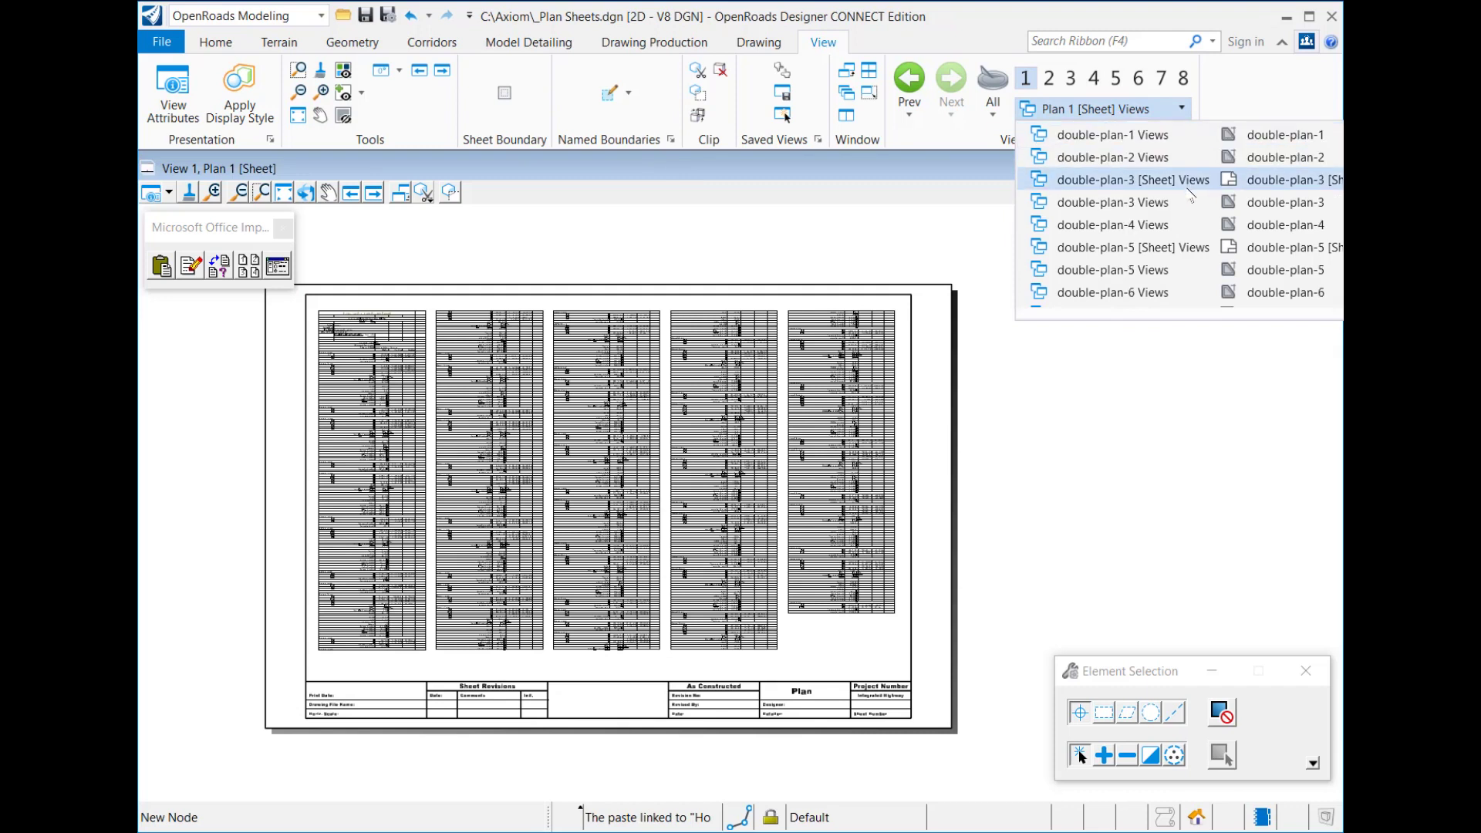
pyautogui.scroll(-2, 1191, 203)
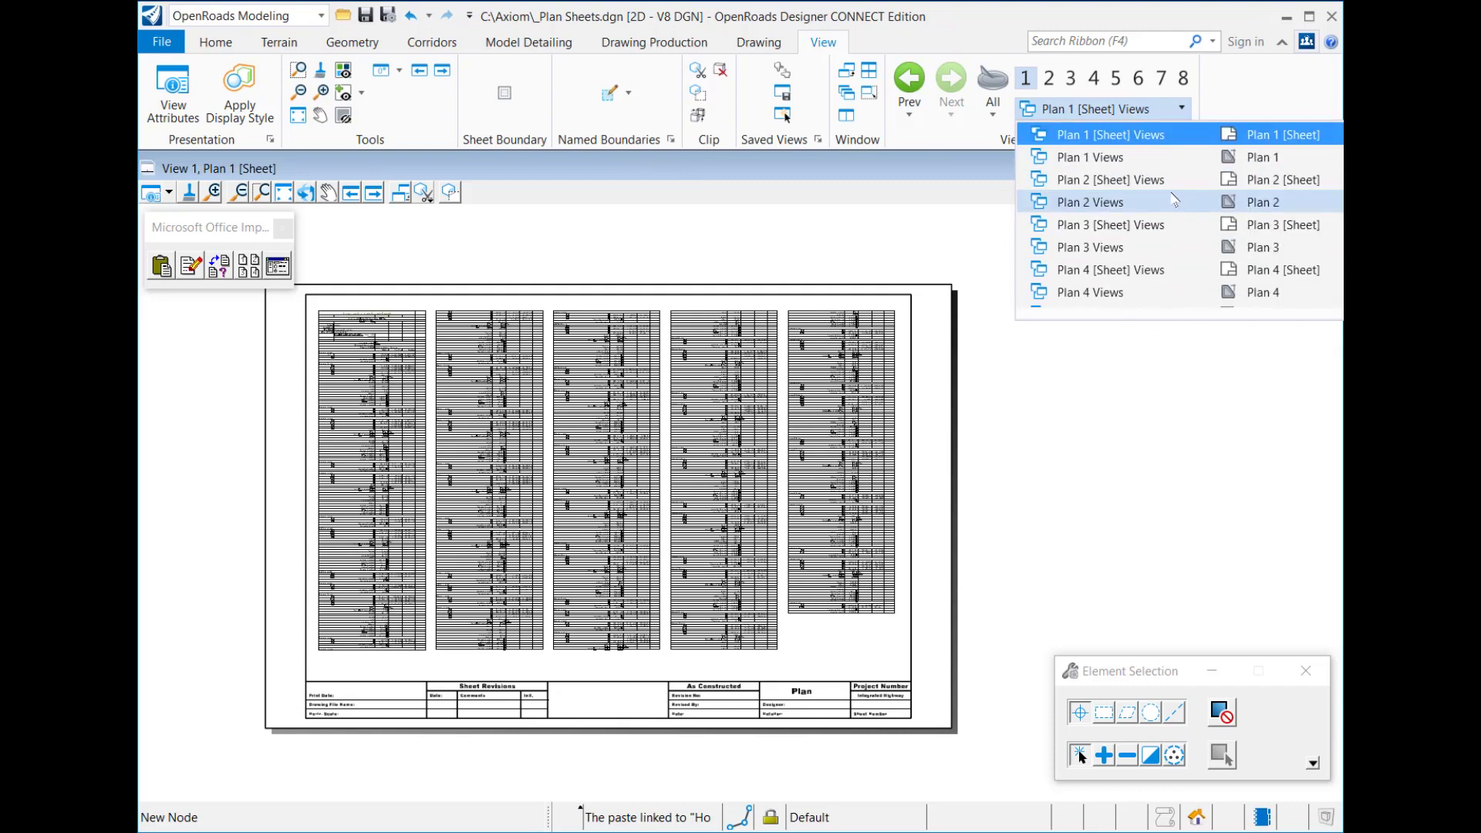
pyautogui.click(1144, 181)
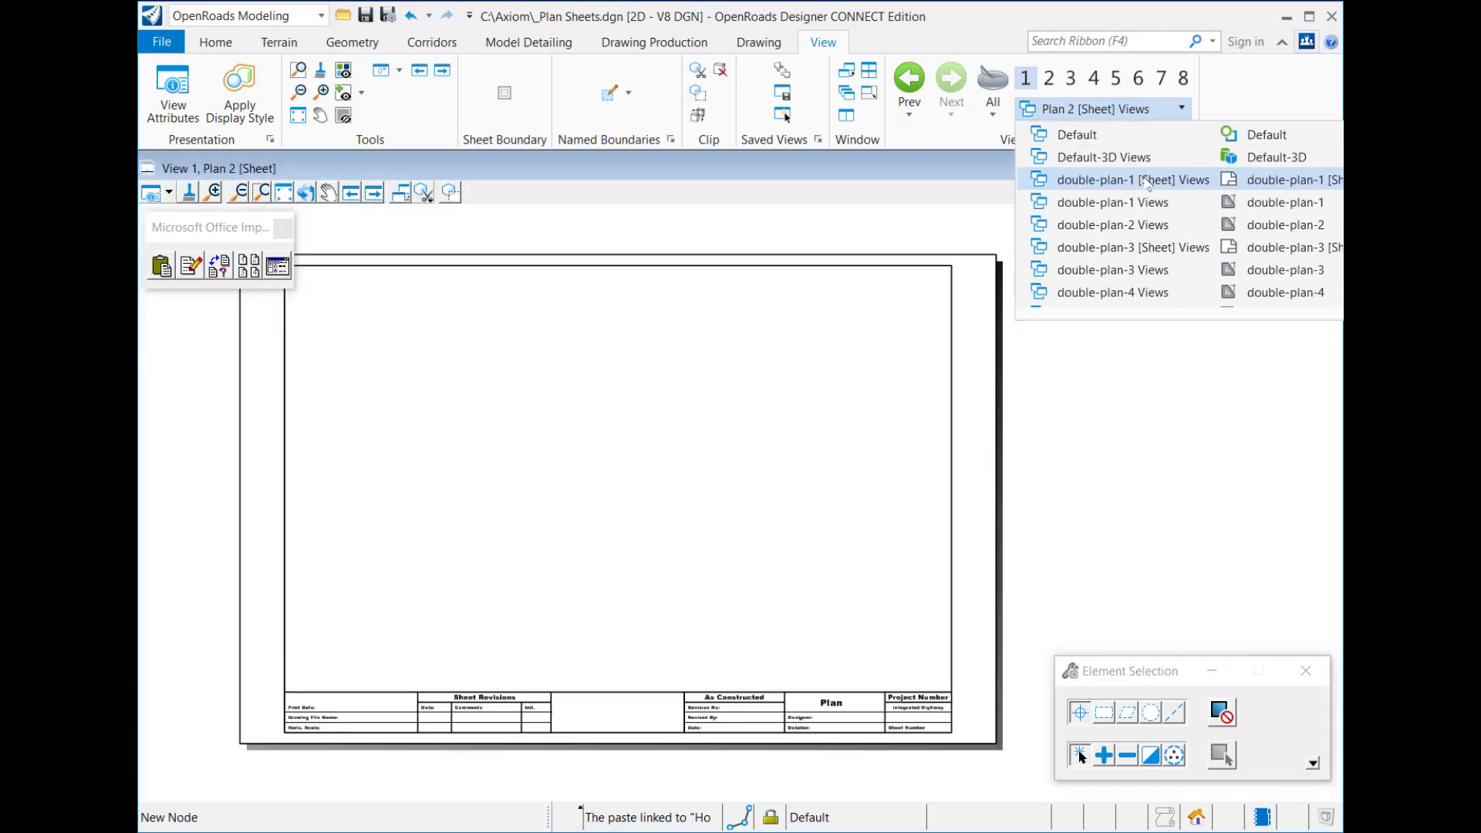
pyautogui.click(1158, 549)
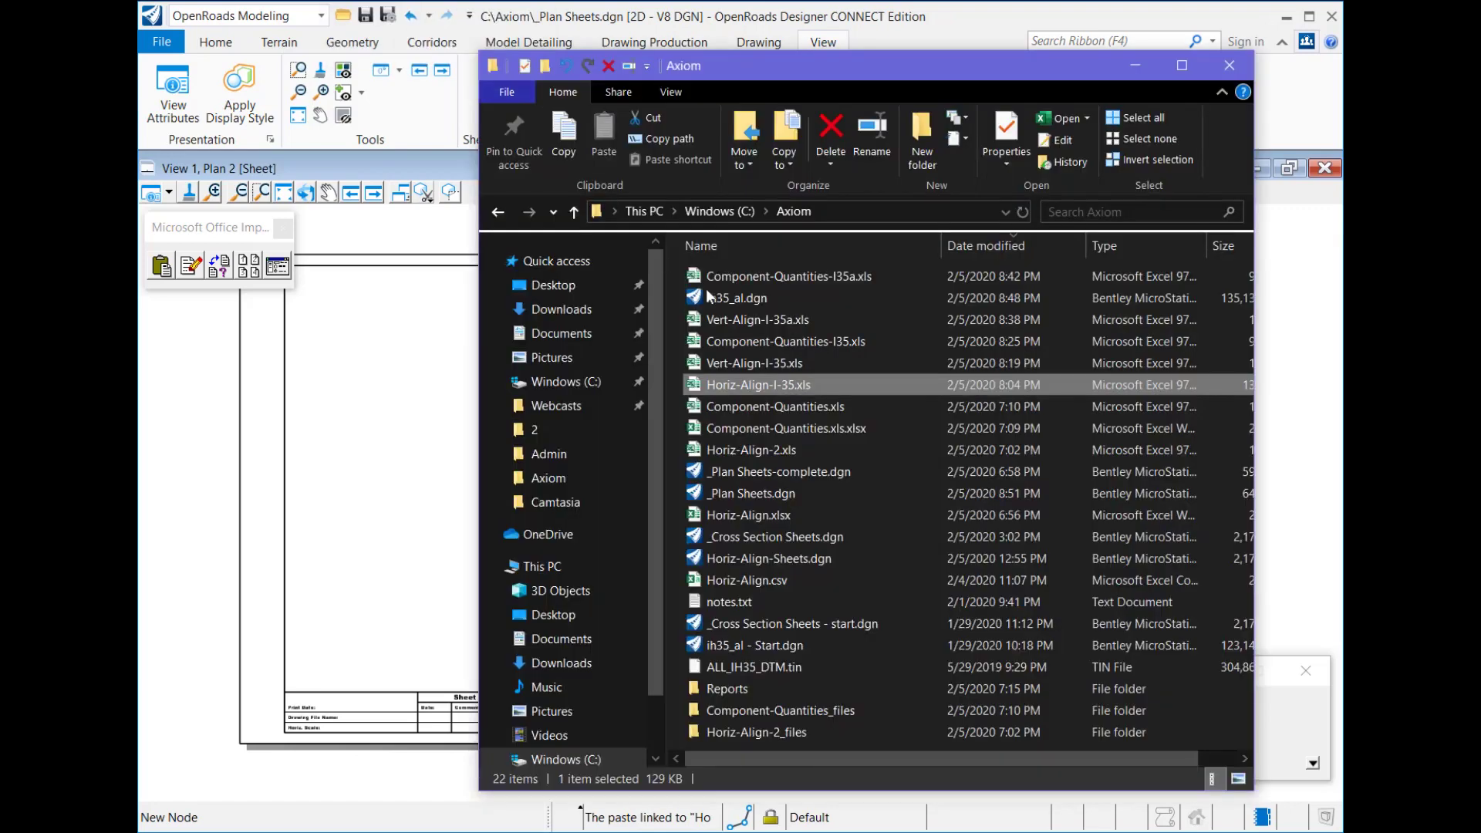
# Open Component-Quantities-I35a.xls from the C:\Axiom folder, look over its quantities, and copy the entire worksheet
pyautogui.doubleClick(776, 276)
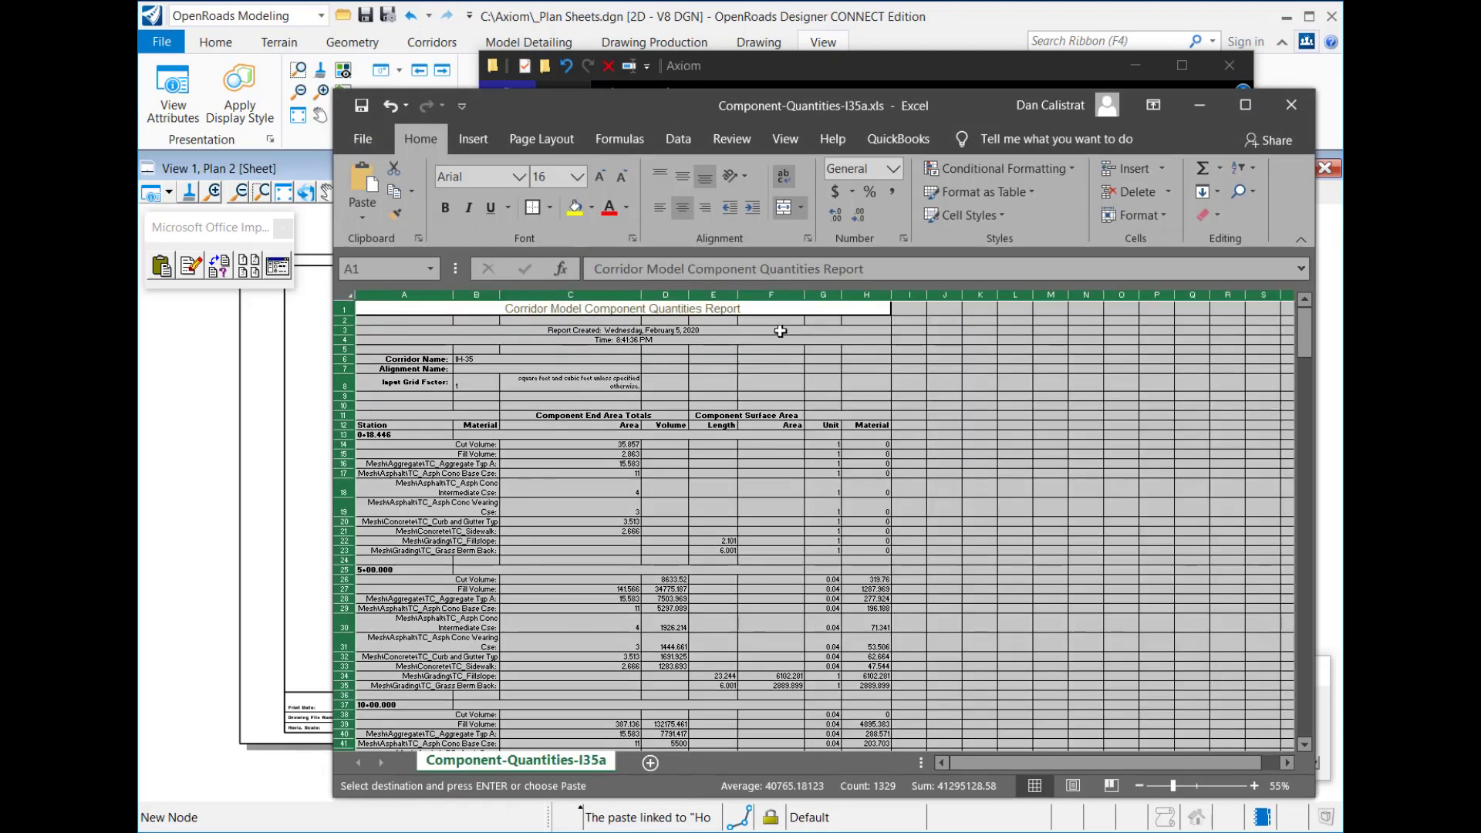
pyautogui.click(524, 482)
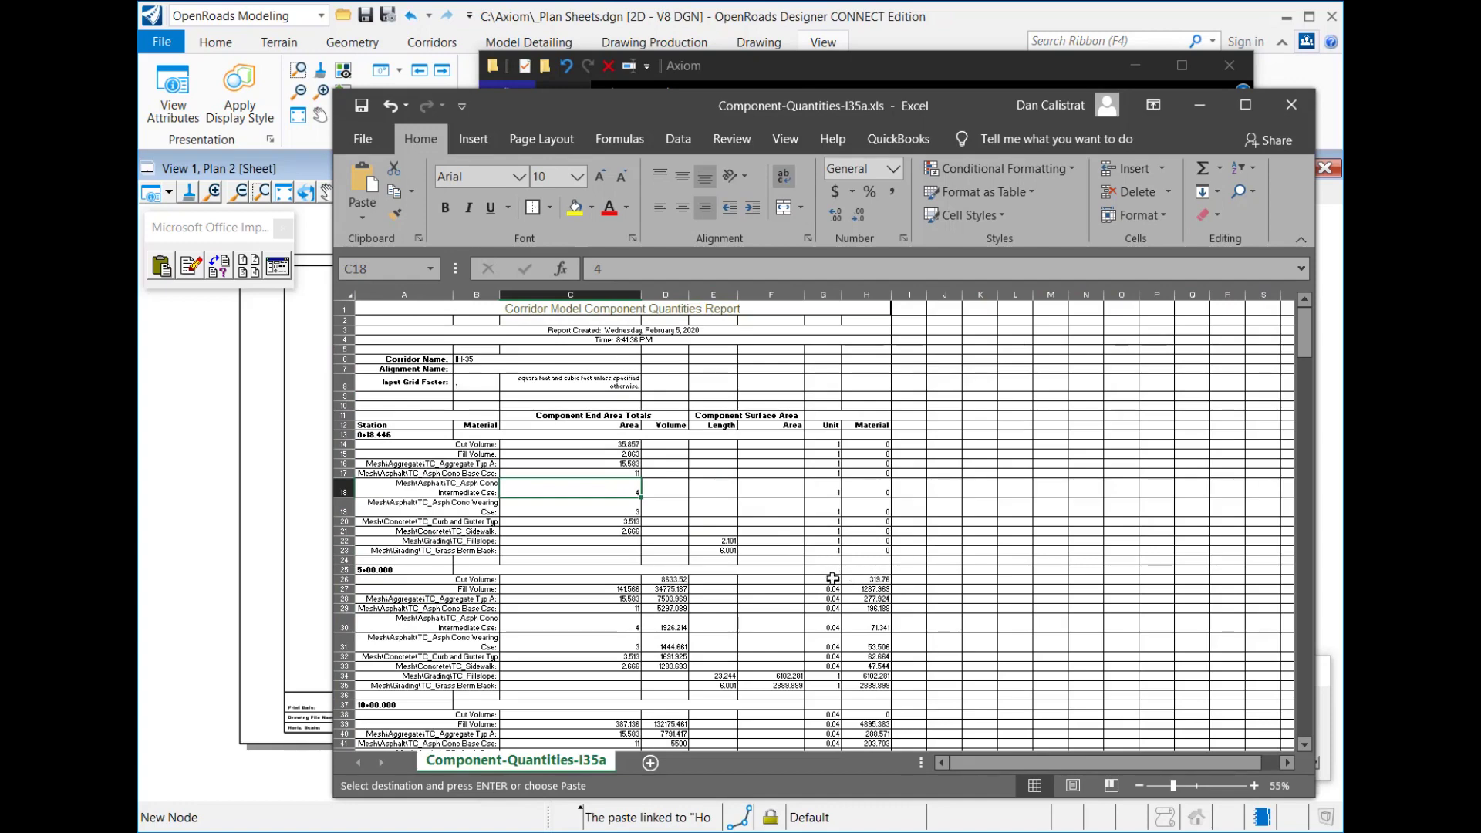
pyautogui.scroll(-13, 859, 627)
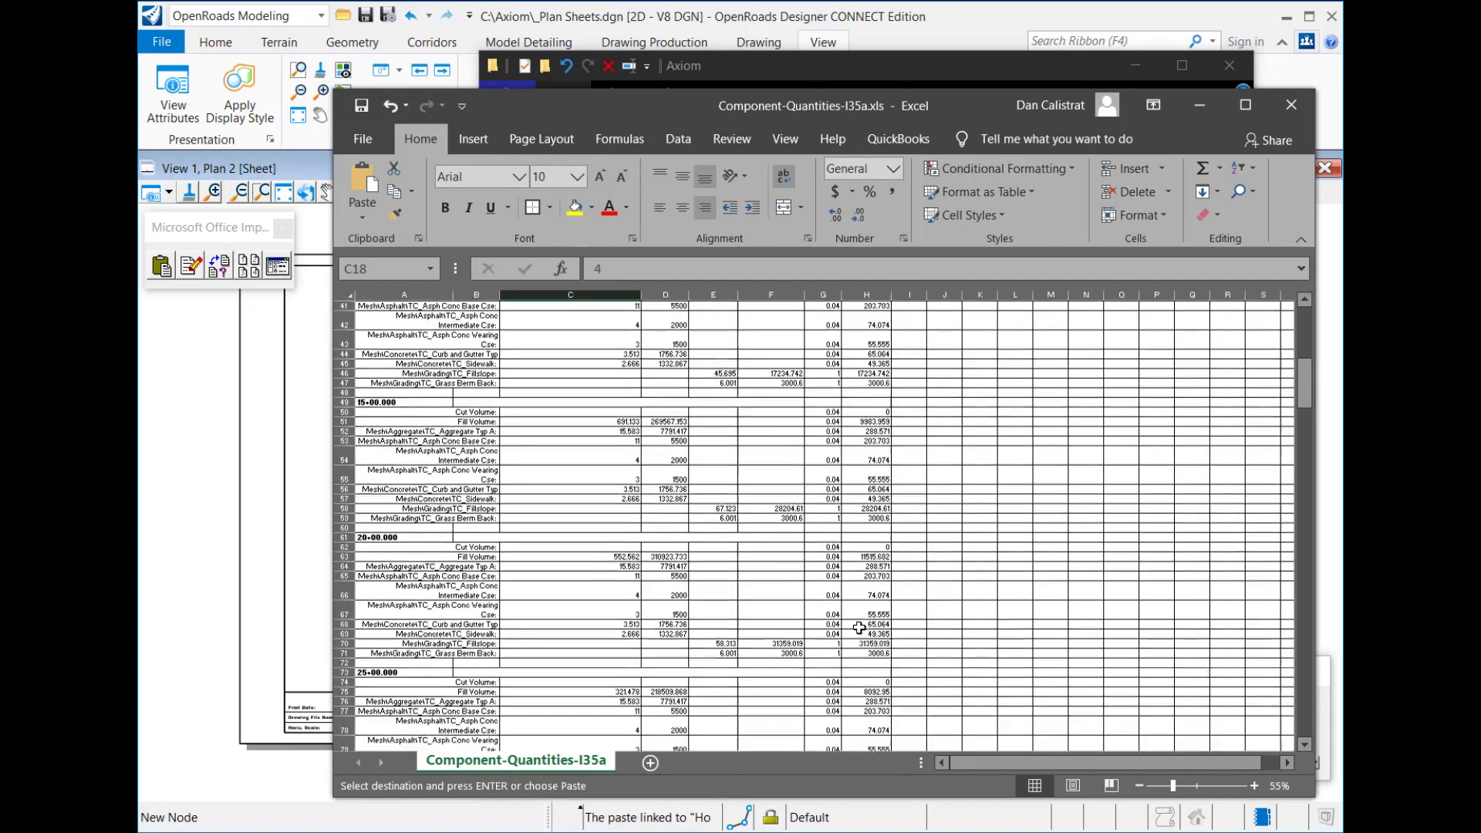
pyautogui.scroll(13, 859, 626)
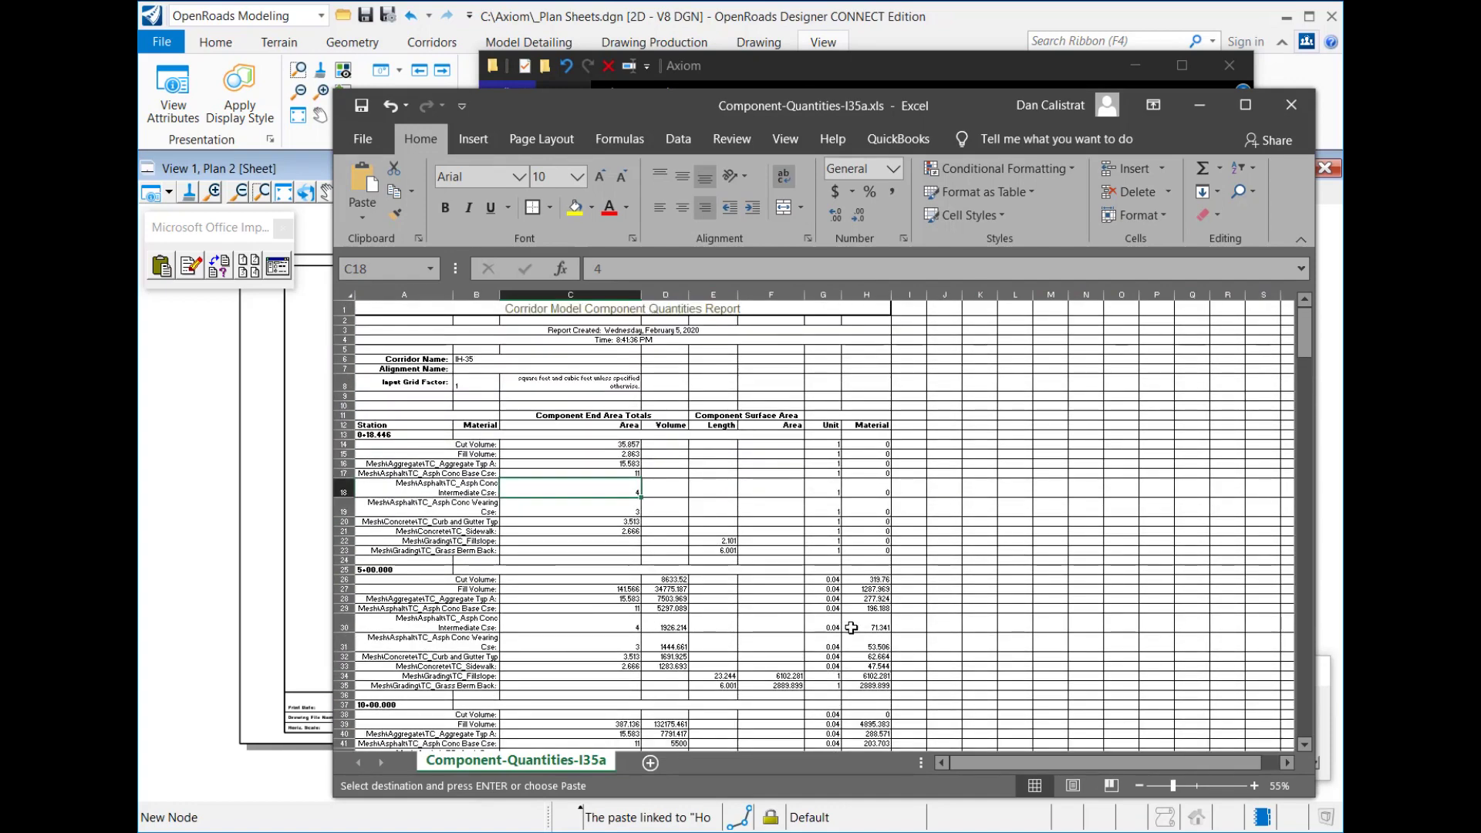
pyautogui.click(486, 417)
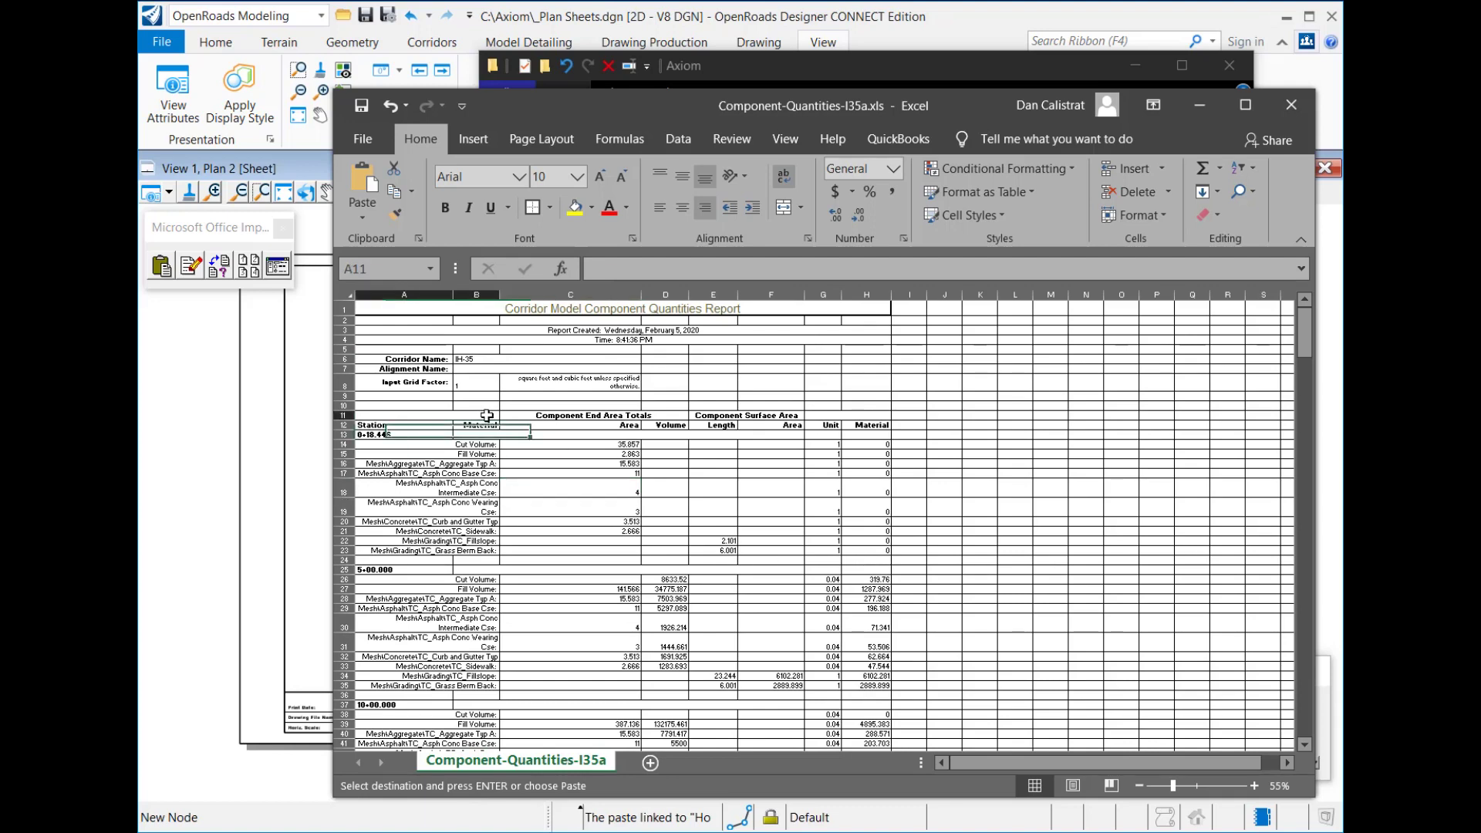
pyautogui.rightClick(348, 294)
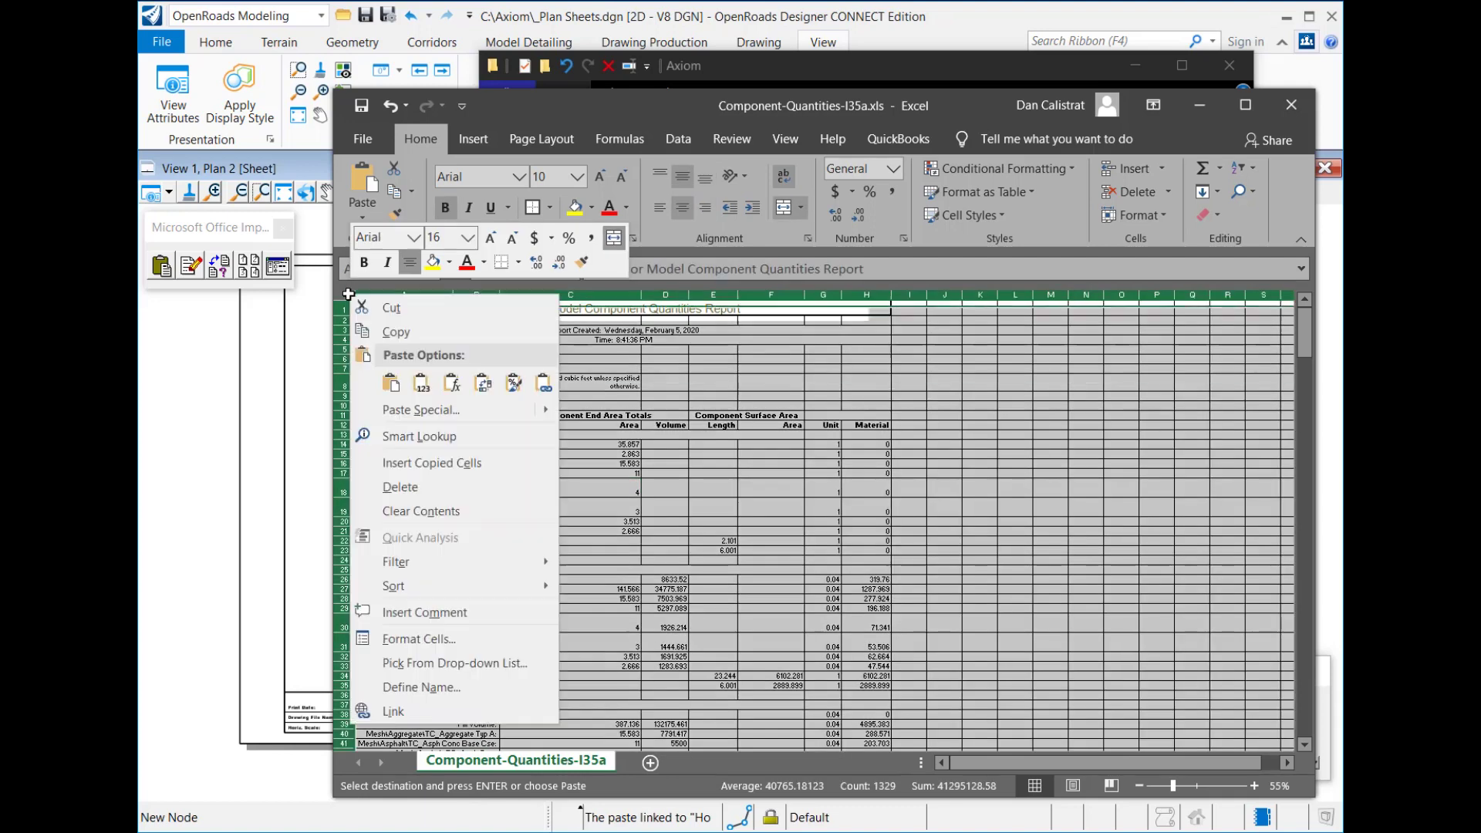
pyautogui.click(387, 333)
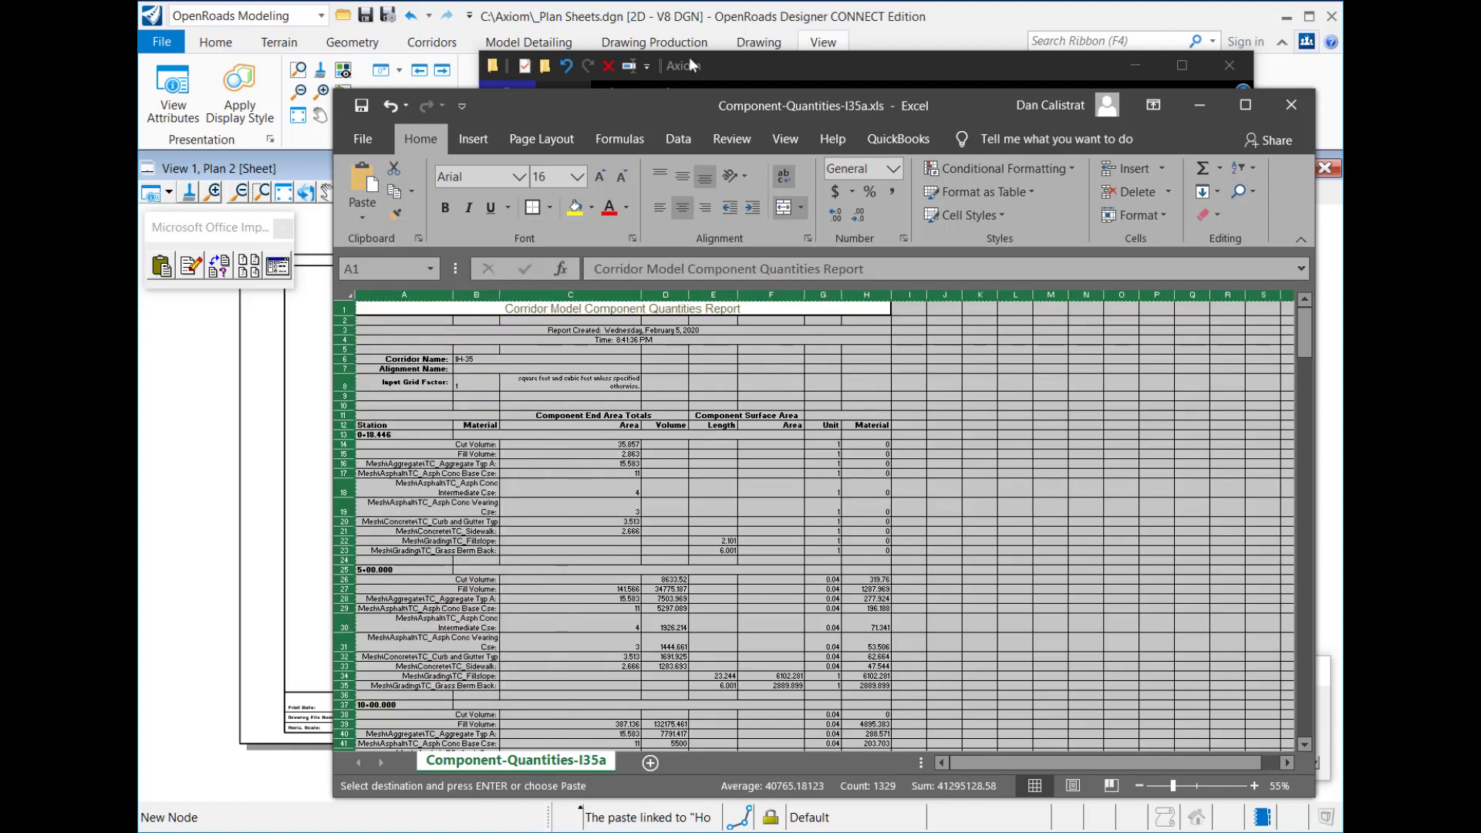
# Return to OpenRoads Designer and paste the quantities report on Plan 2 at 400-Scale, linked, in three columns repeating 1 header row
pyautogui.click(719, 17)
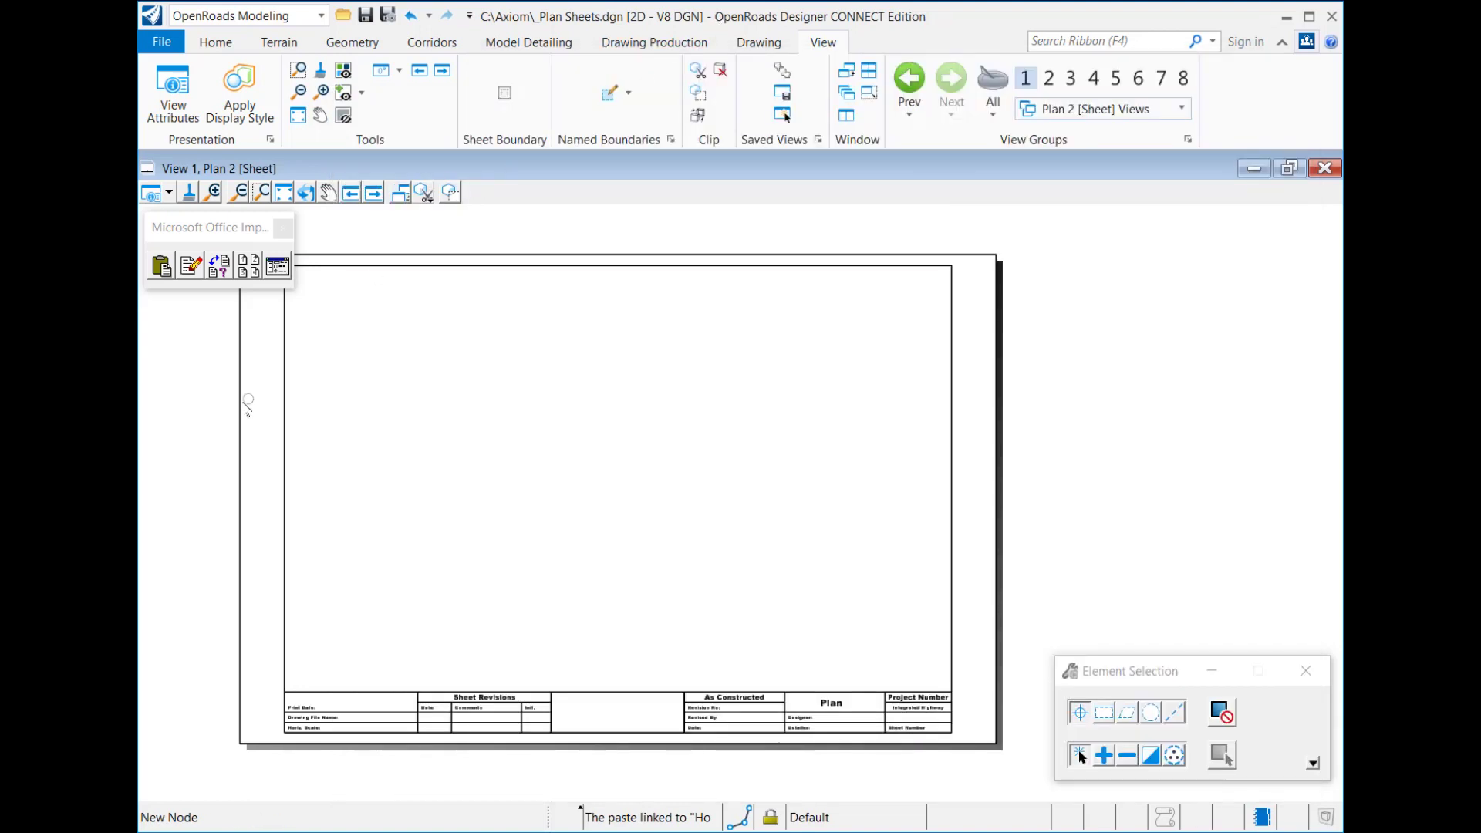
pyautogui.click(161, 267)
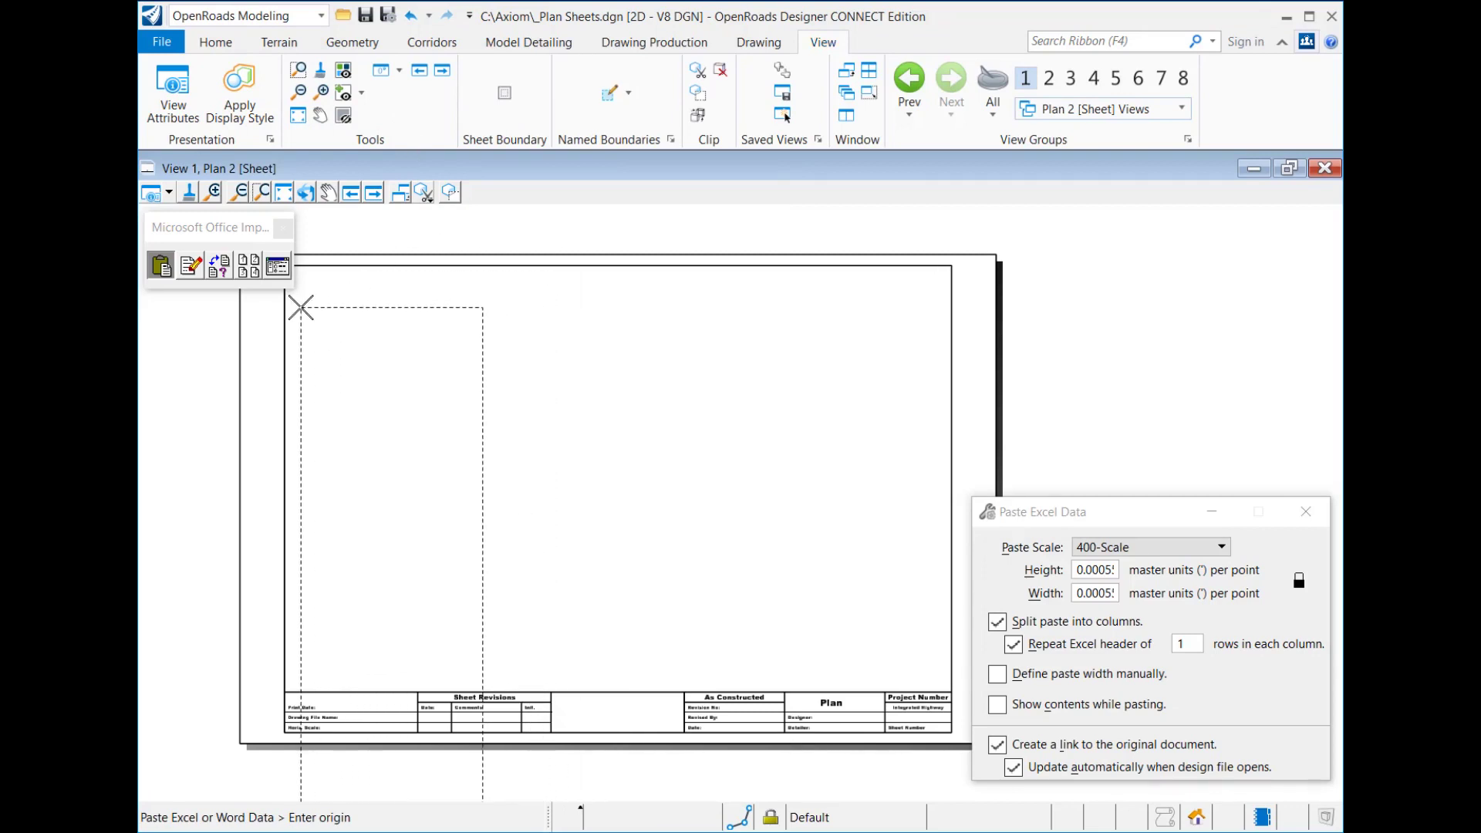
pyautogui.scroll(-4, 312, 284)
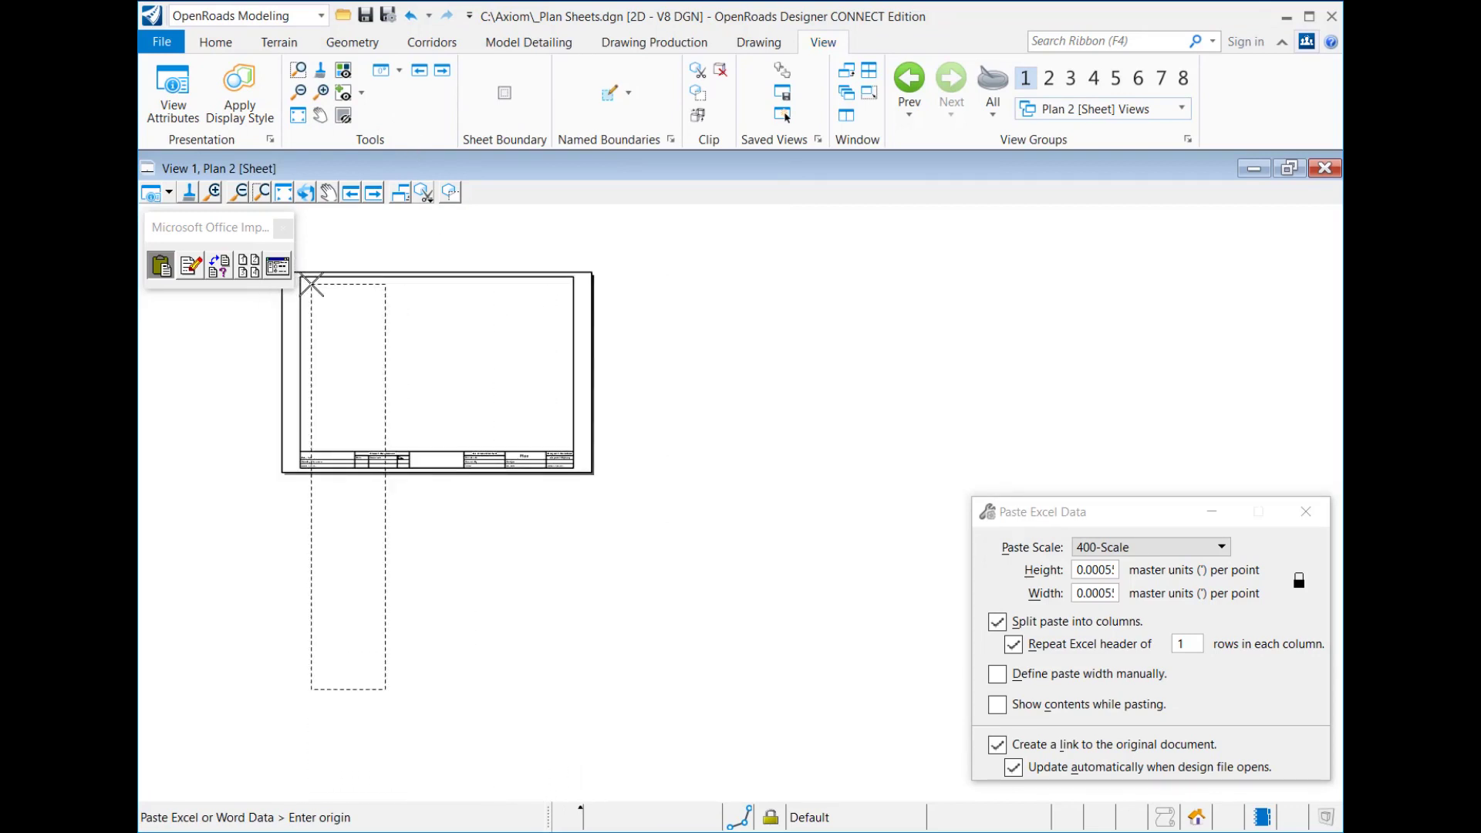
pyautogui.click(312, 285)
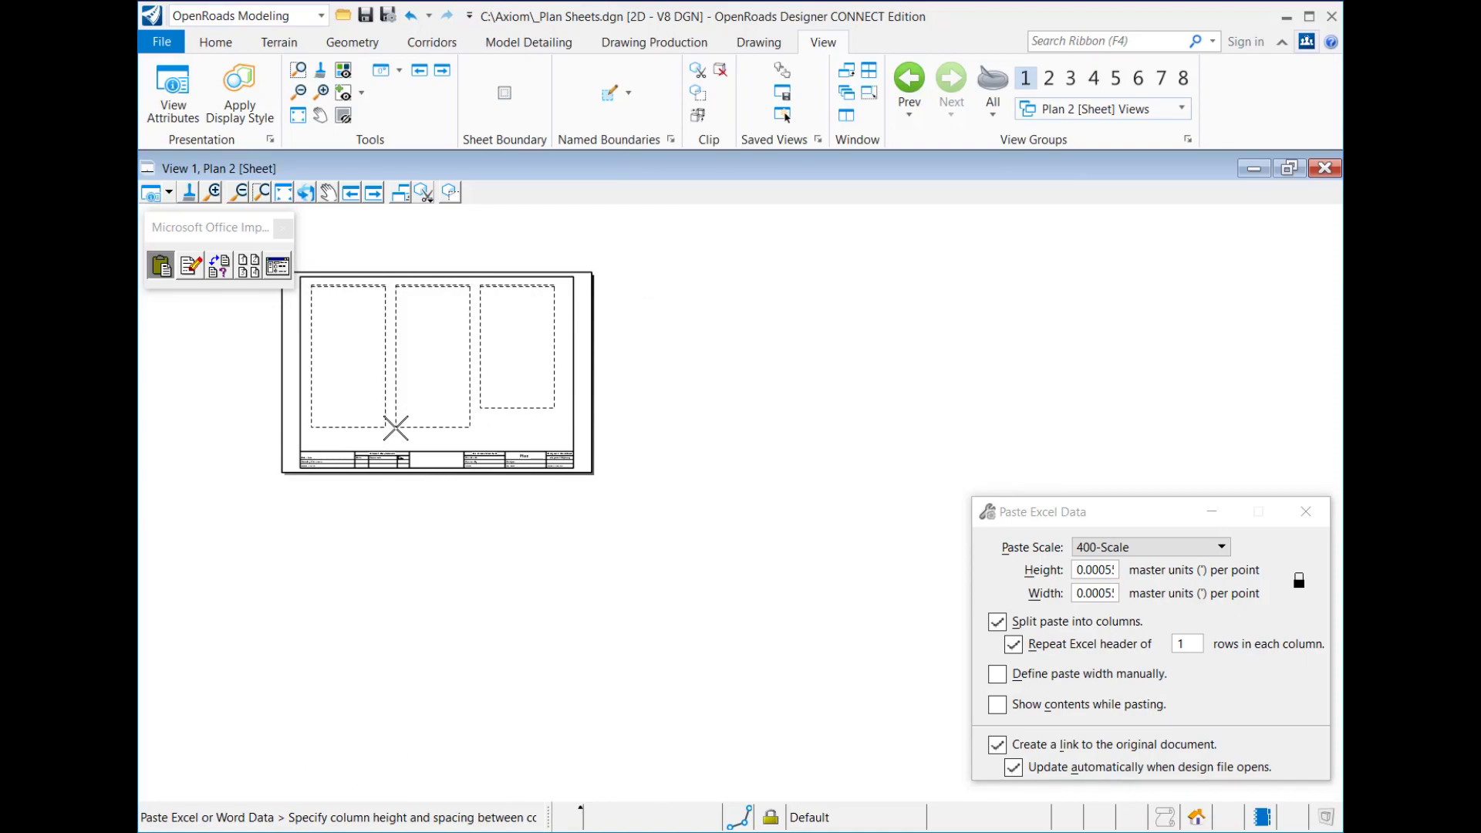
pyautogui.click(396, 428)
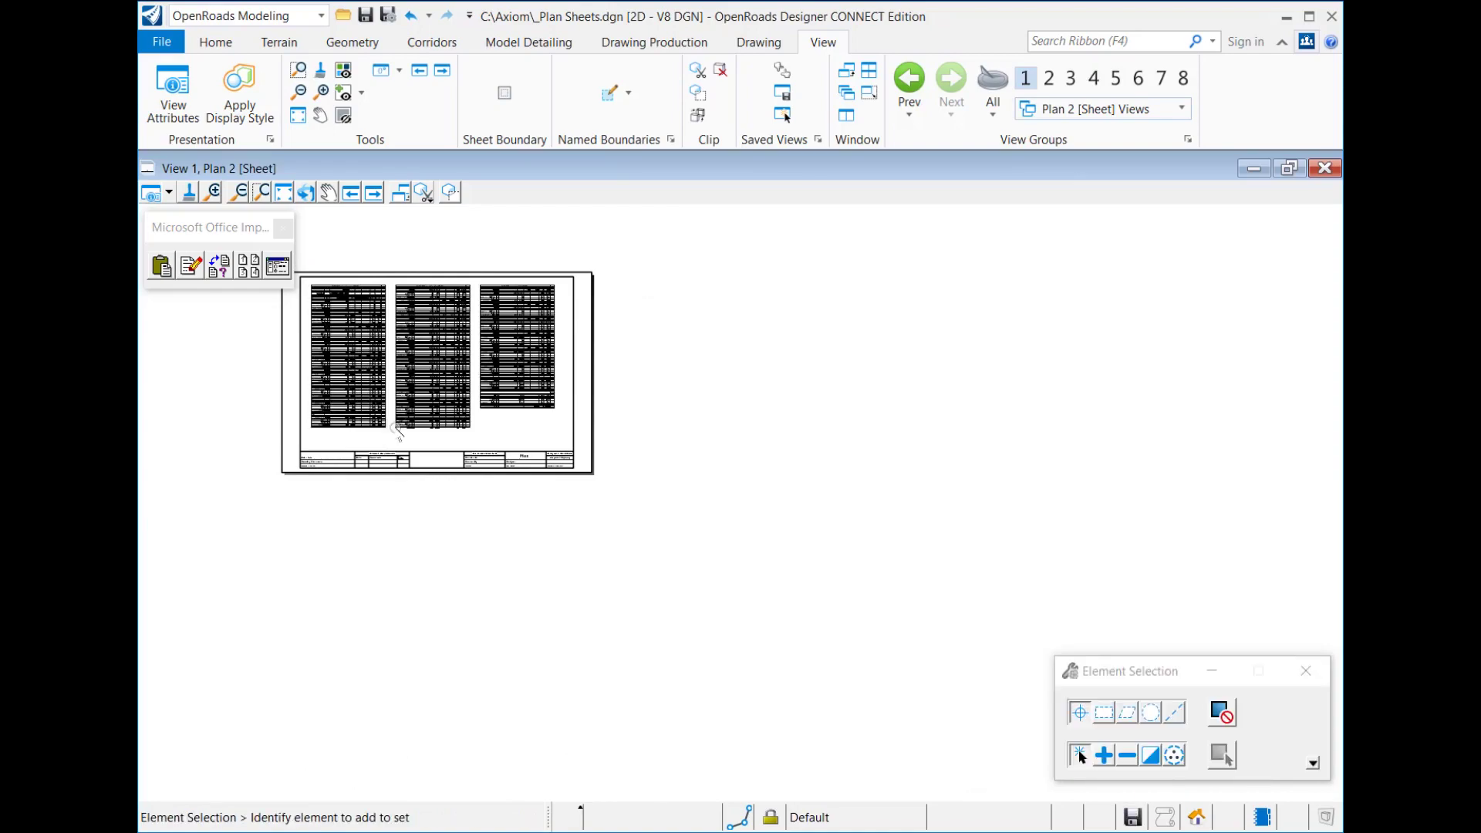
# Examine the pasted component quantities report up close on the Plan 2 sheet
pyautogui.scroll(3, 313, 273)
pyautogui.scroll(2, 314, 273)
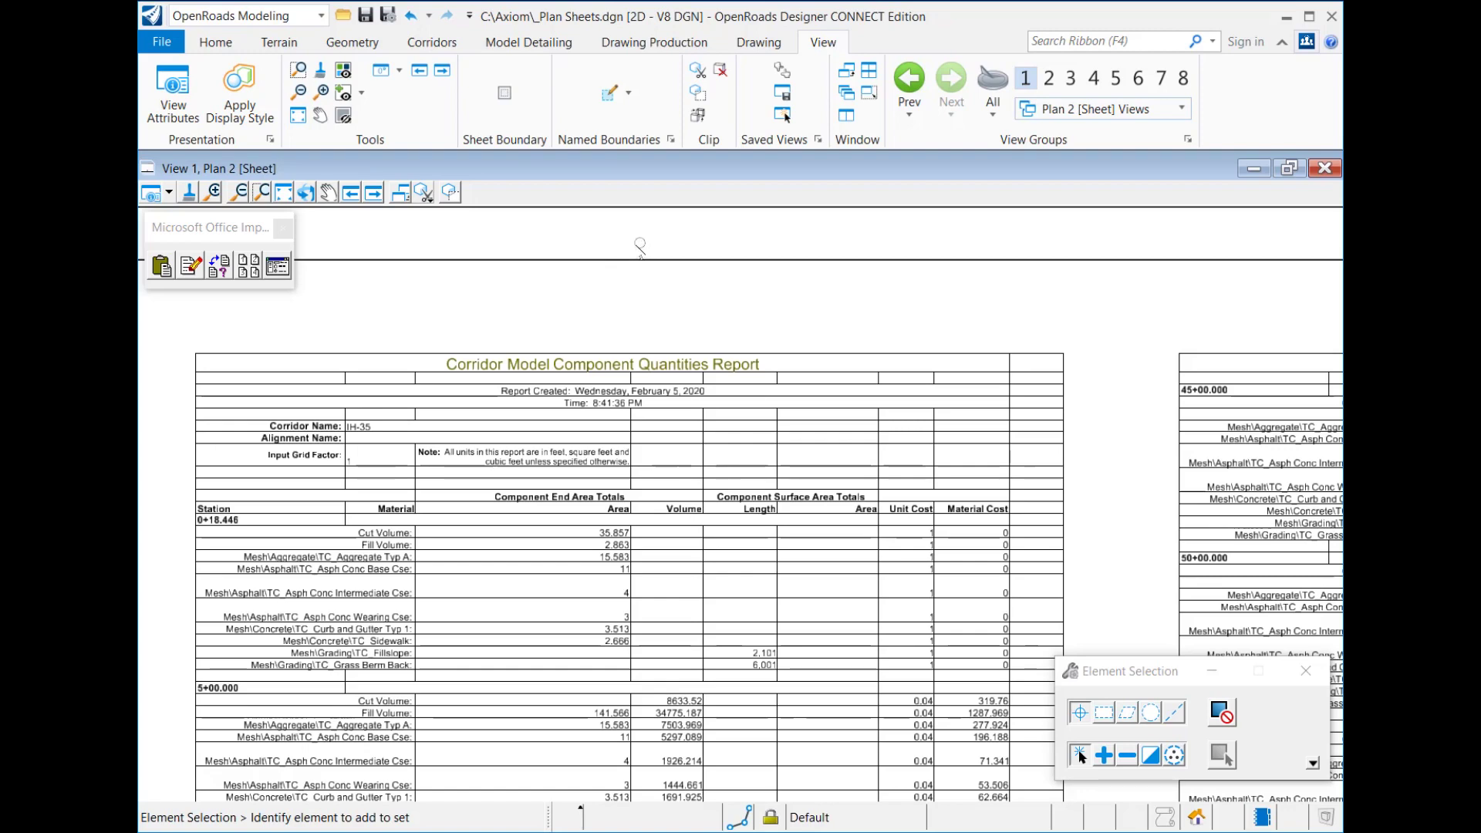
pyautogui.scroll(-2, 386, 329)
pyautogui.scroll(-2, 301, 331)
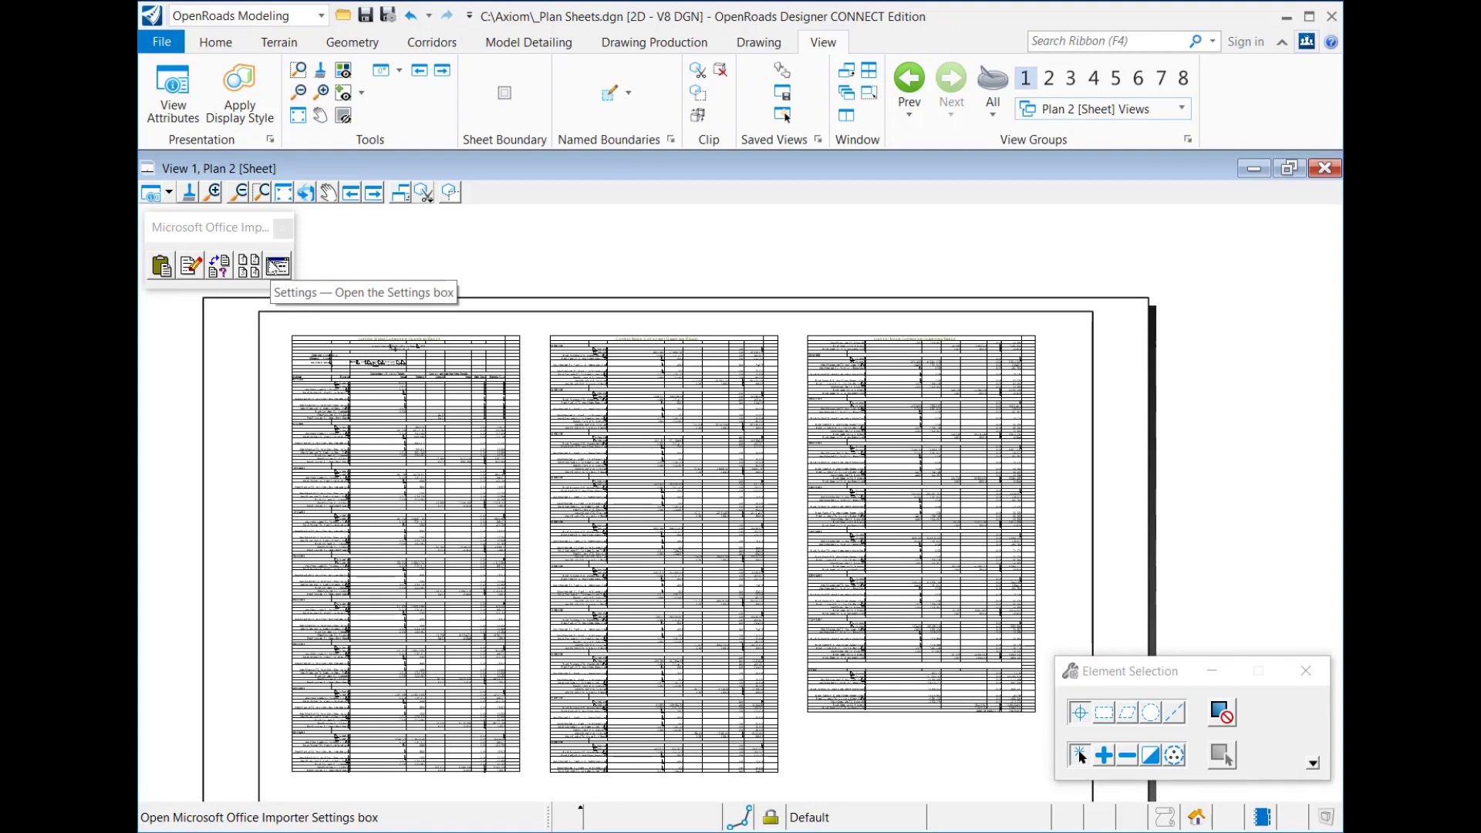
# Review the Microsoft Office Importer settings for text and fonts, borders, scale, pasting, linking, updating and the list of links
pyautogui.click(276, 267)
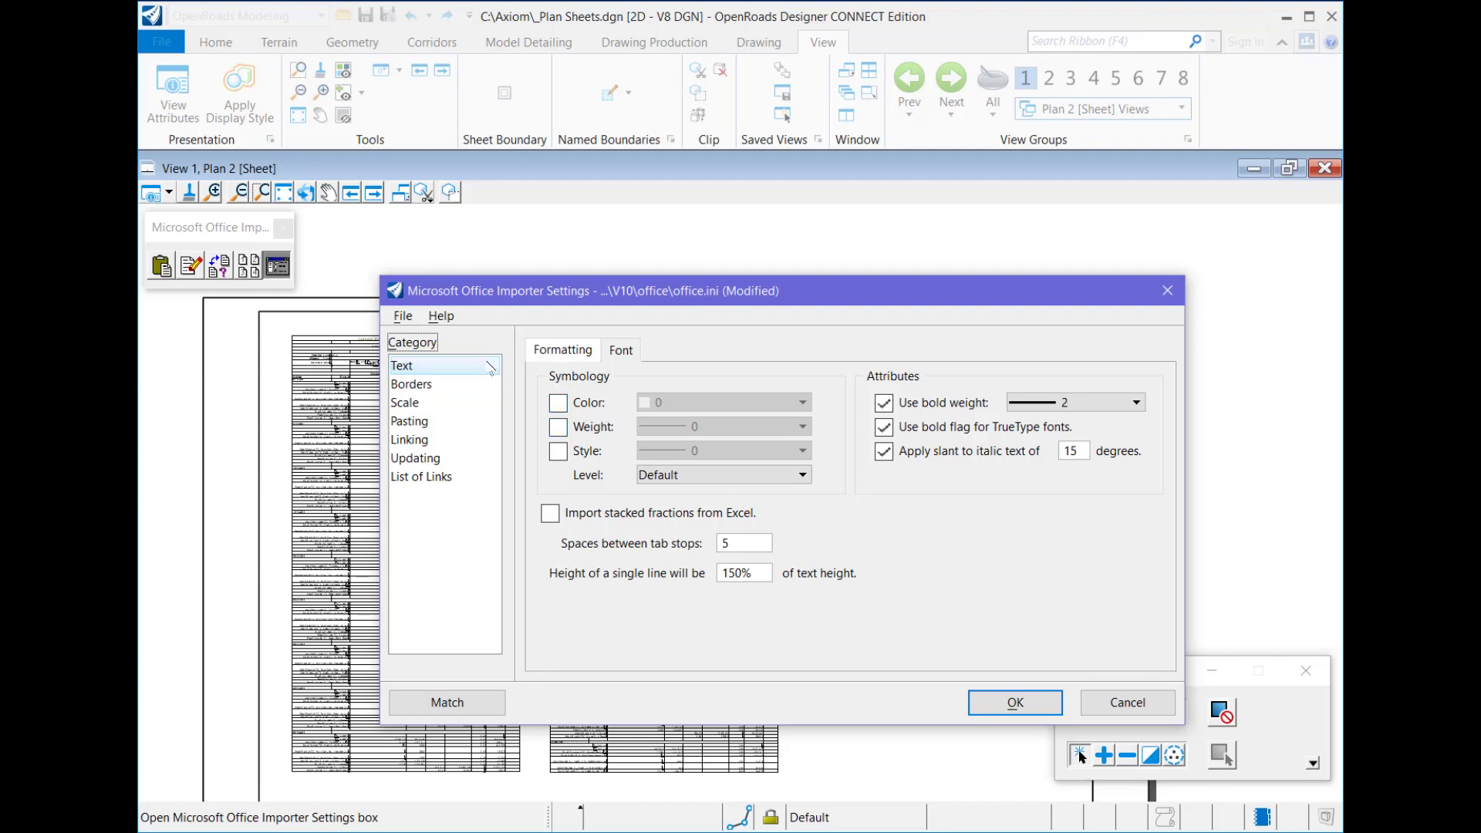
pyautogui.click(628, 351)
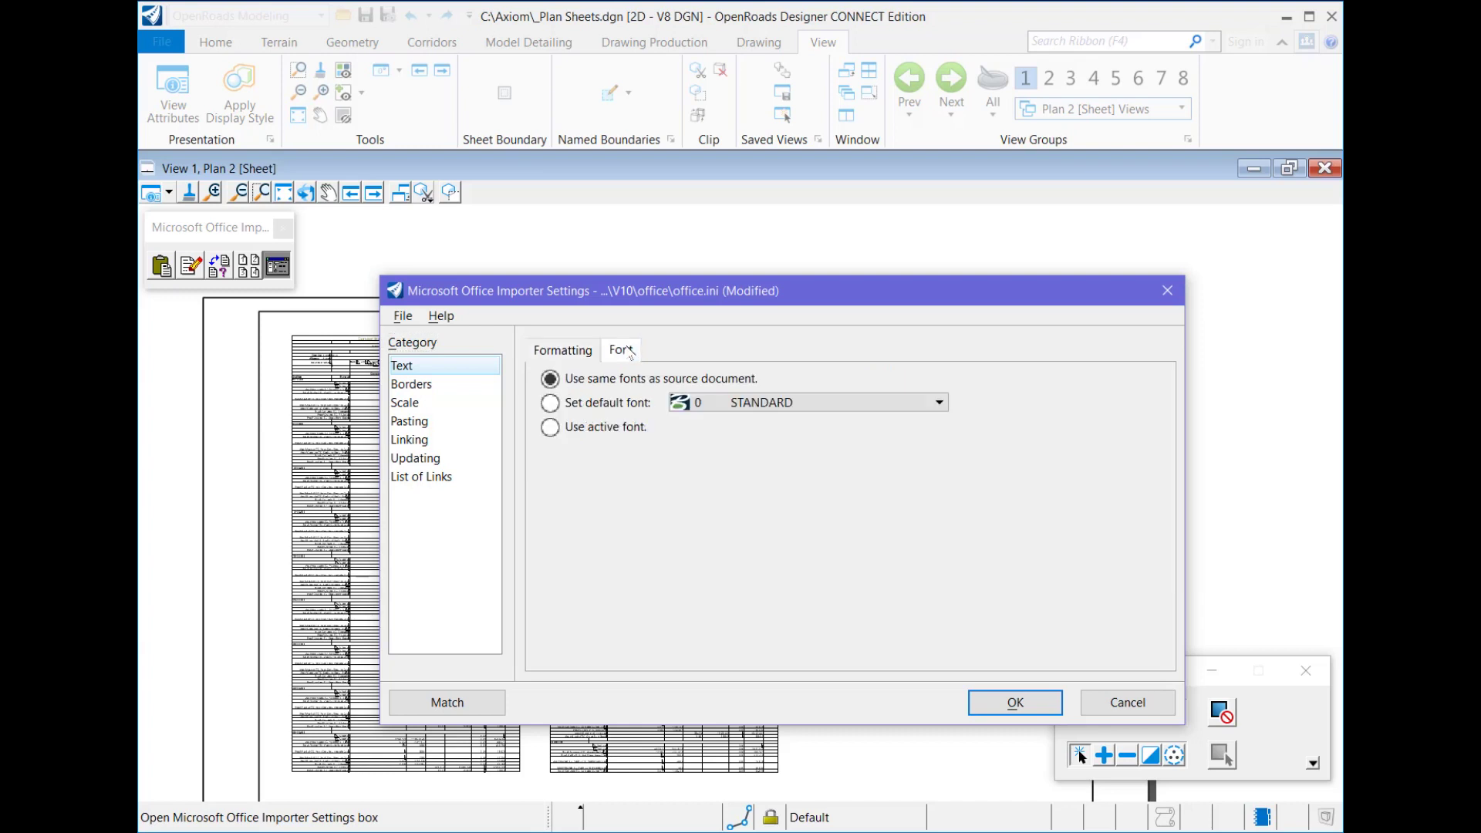
pyautogui.click(563, 351)
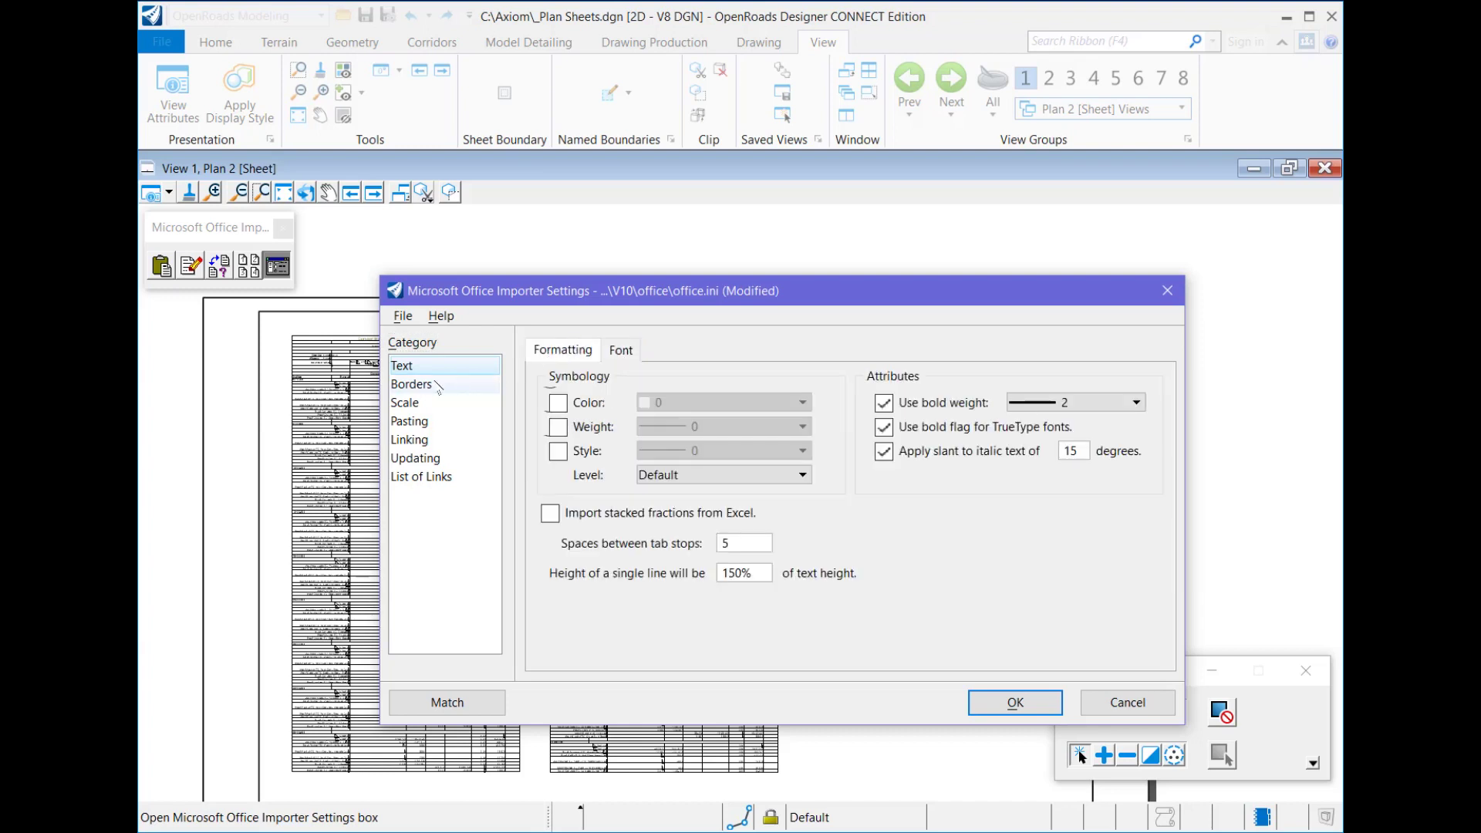
pyautogui.click(436, 385)
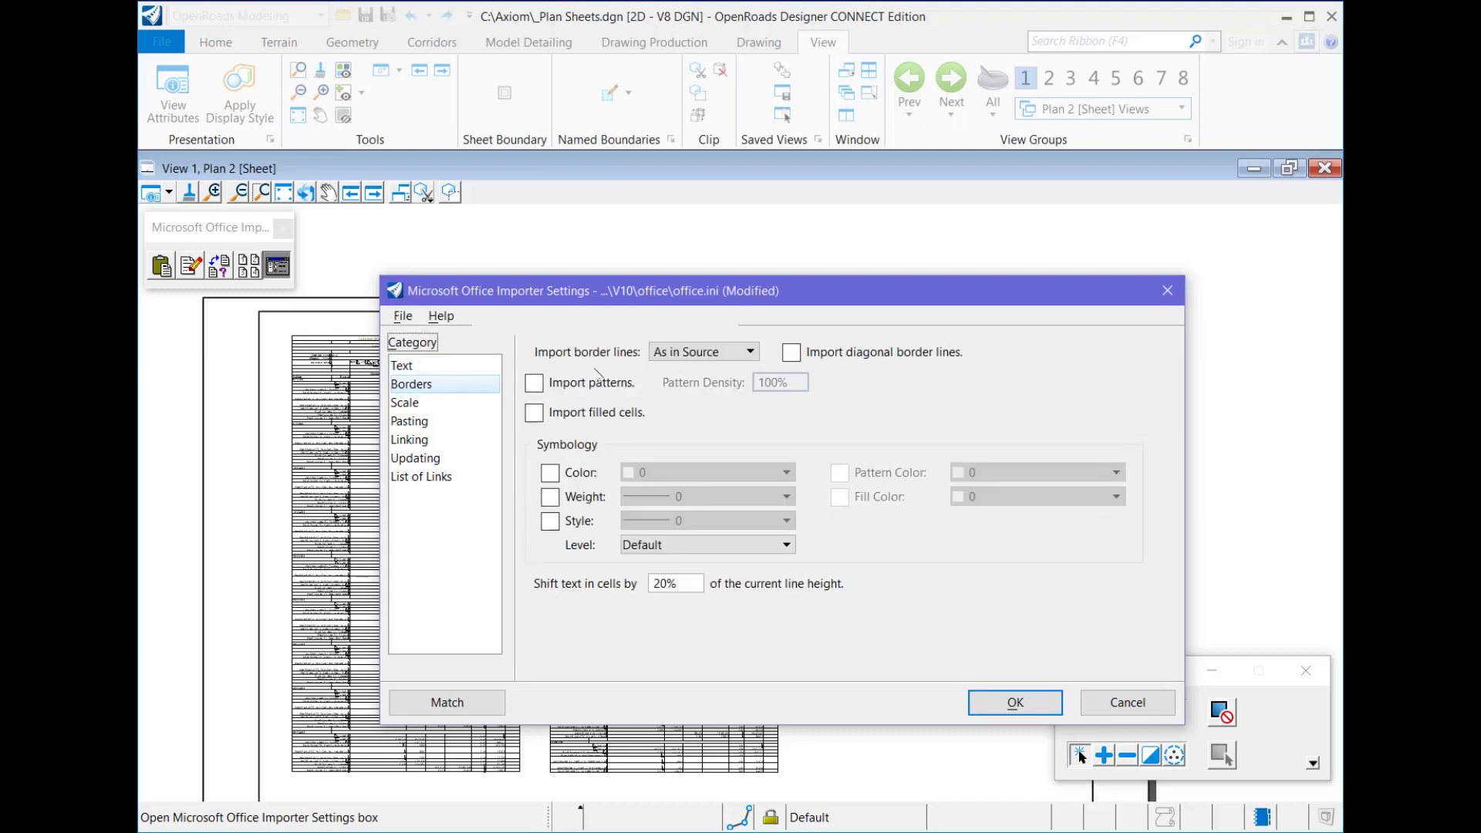
pyautogui.click(442, 406)
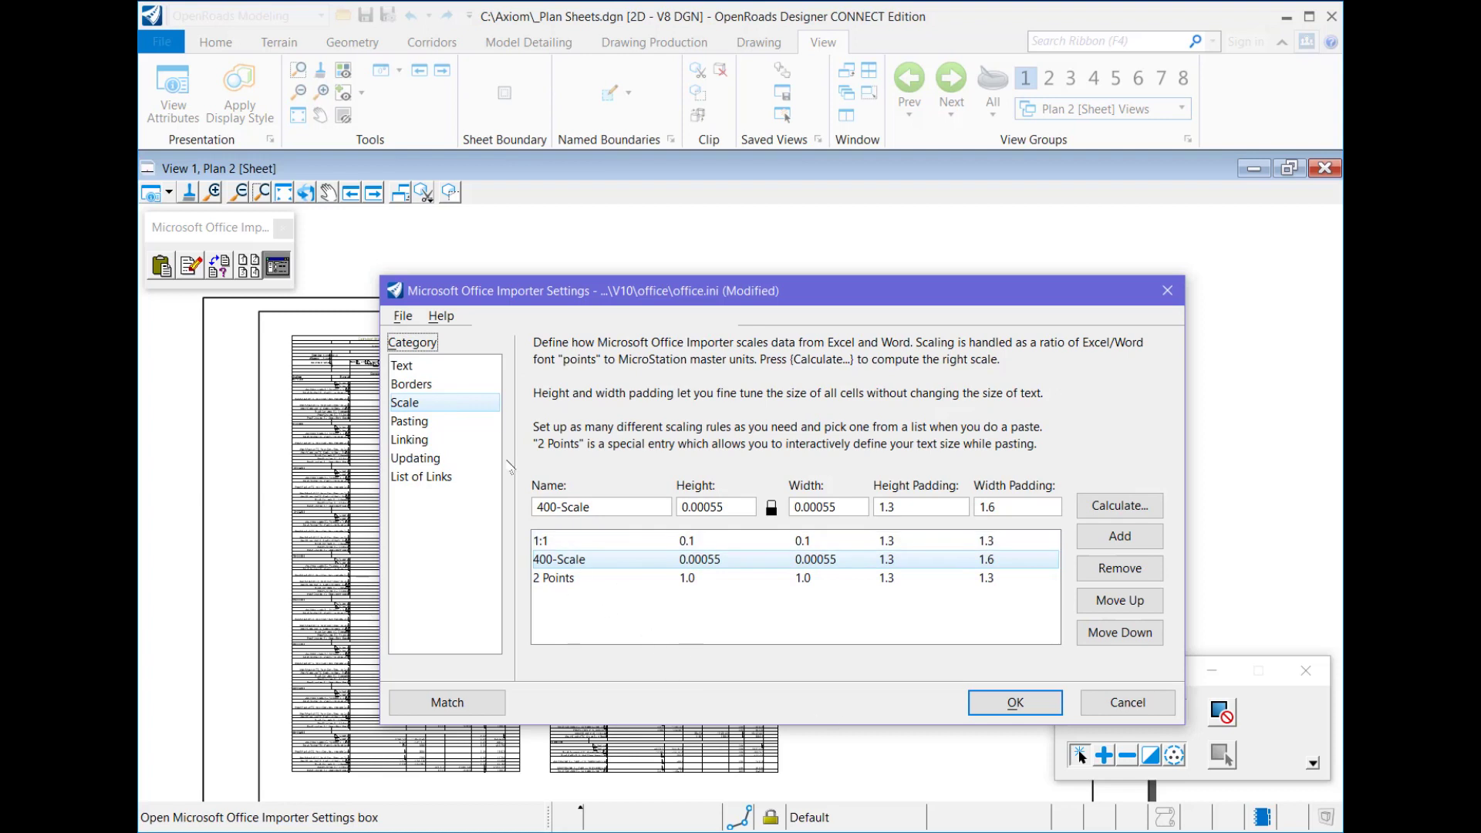
pyautogui.click(448, 424)
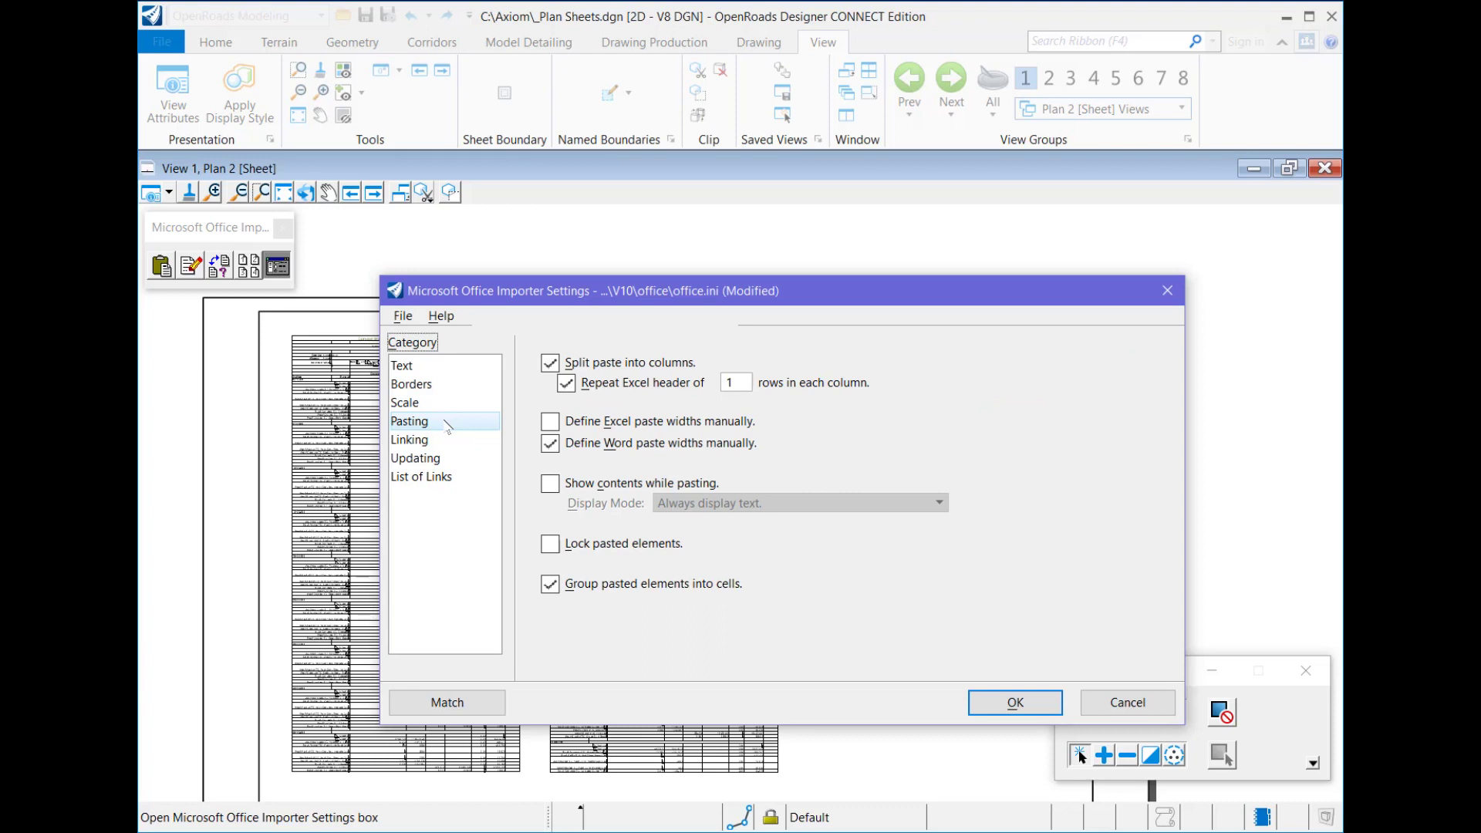
pyautogui.click(443, 441)
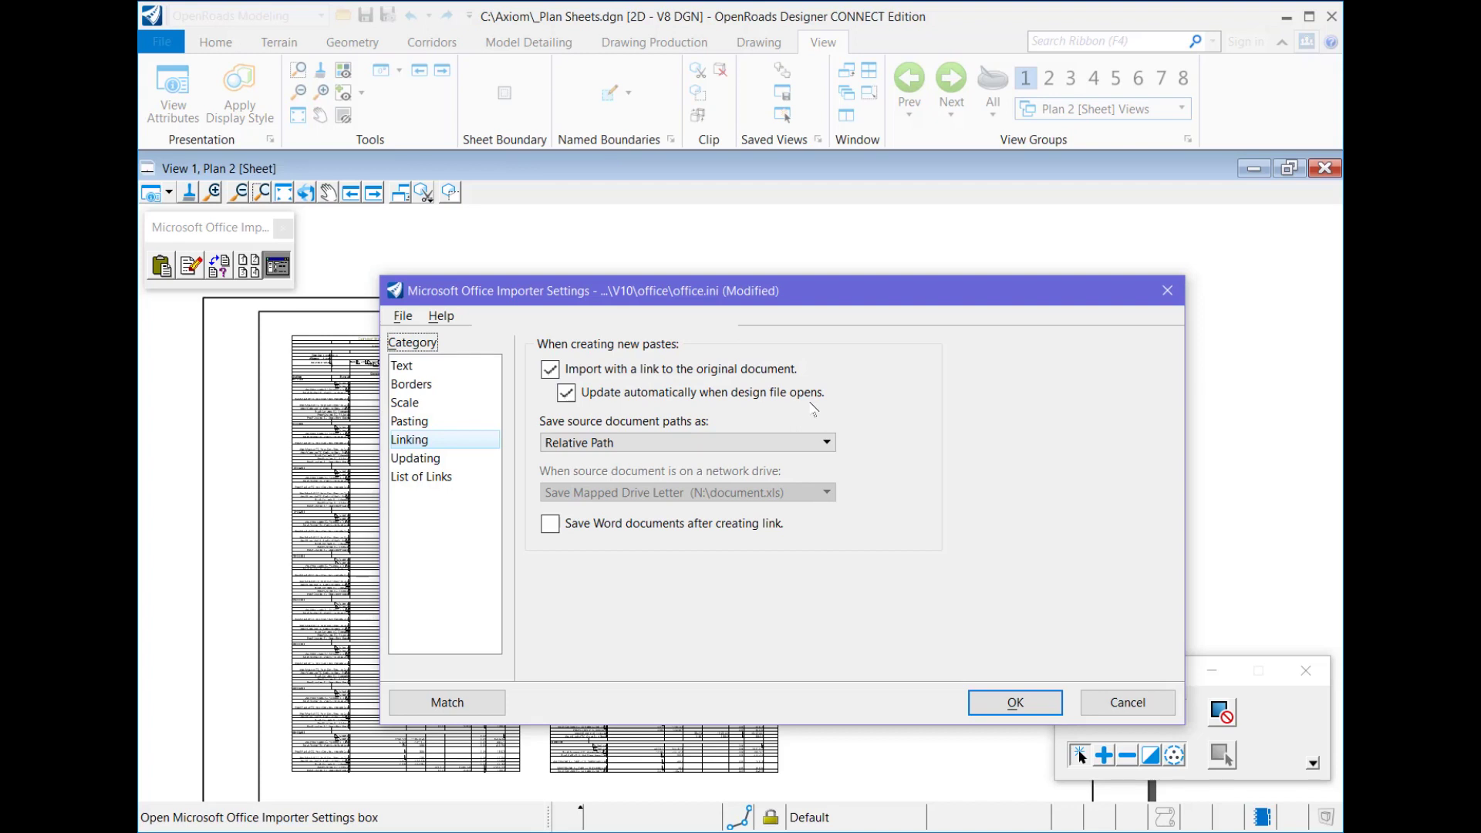
pyautogui.click(456, 463)
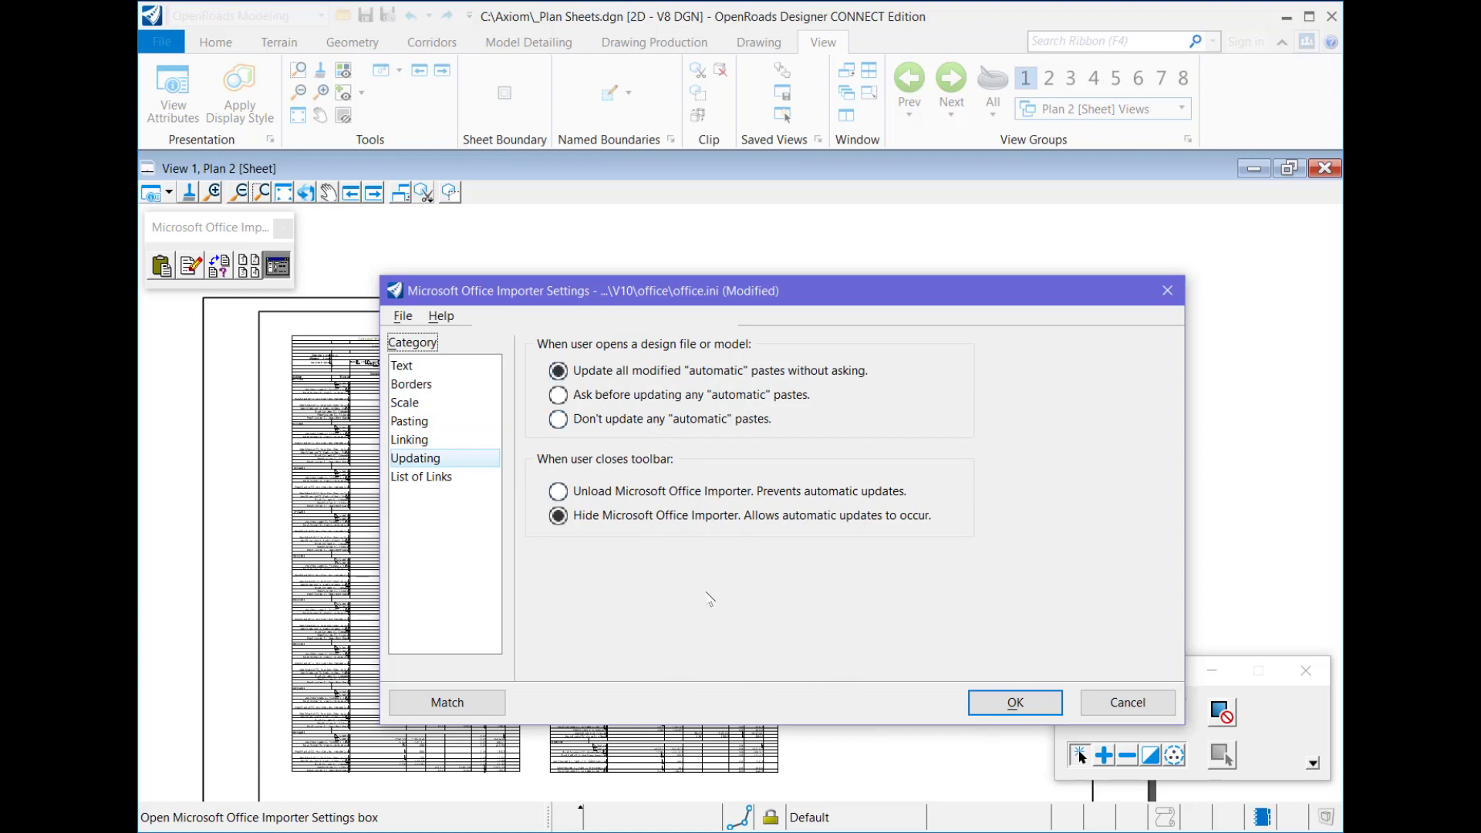
pyautogui.click(469, 479)
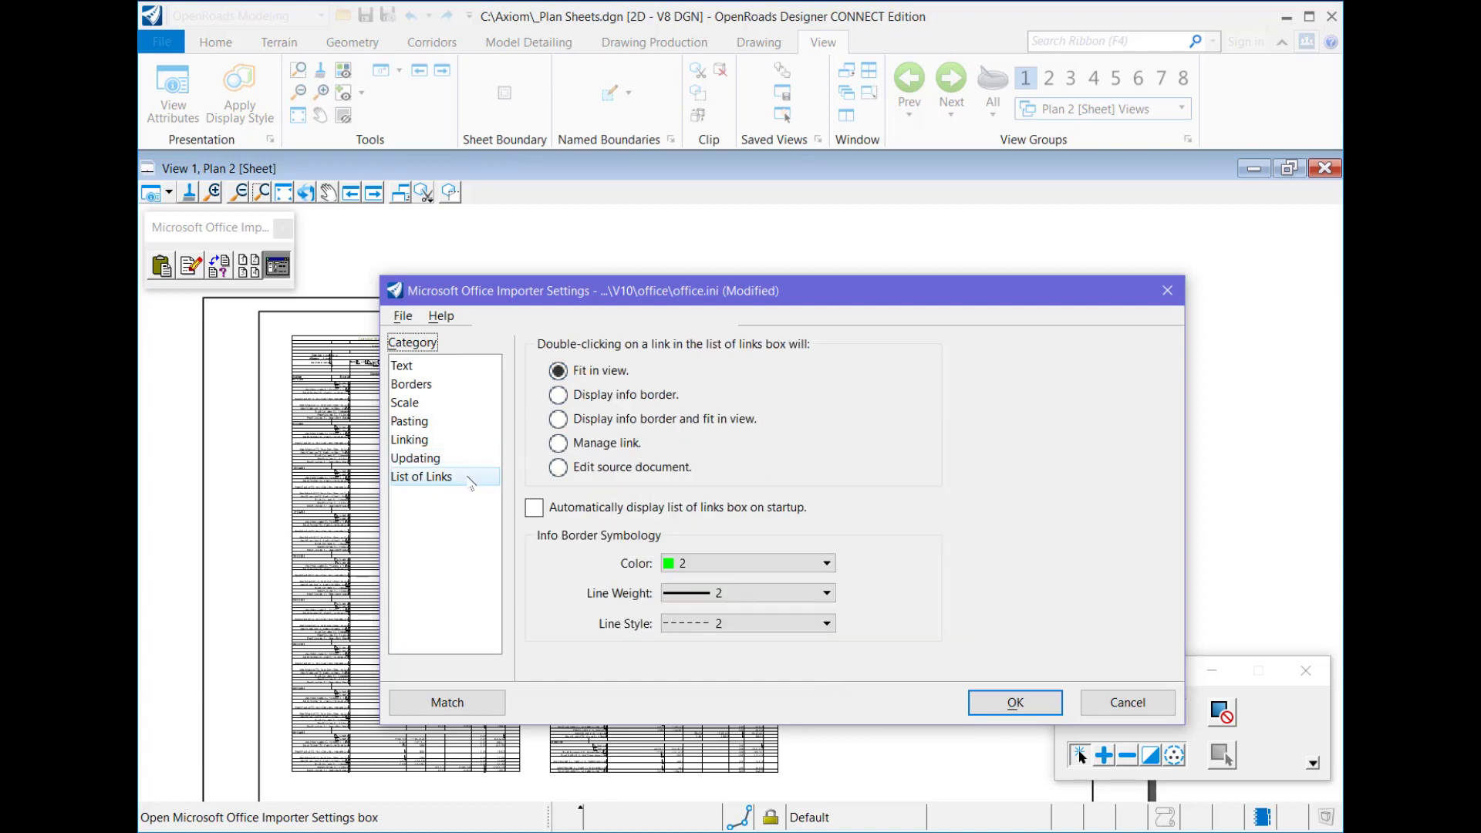
pyautogui.click(429, 371)
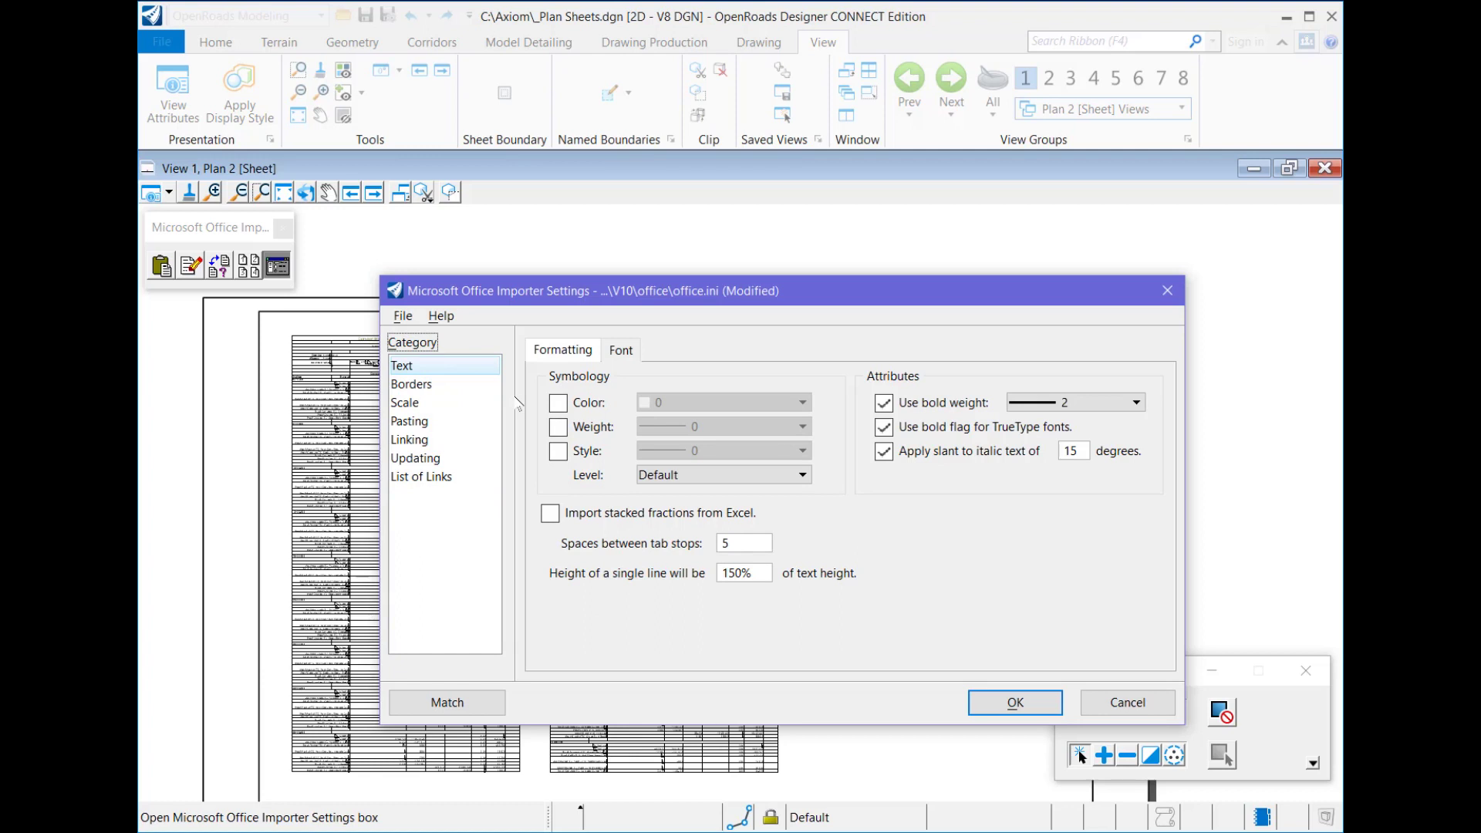
# Save the current Microsoft Office Importer settings, close the settings dialog and show the whole Plan 2 sheet
pyautogui.click(406, 317)
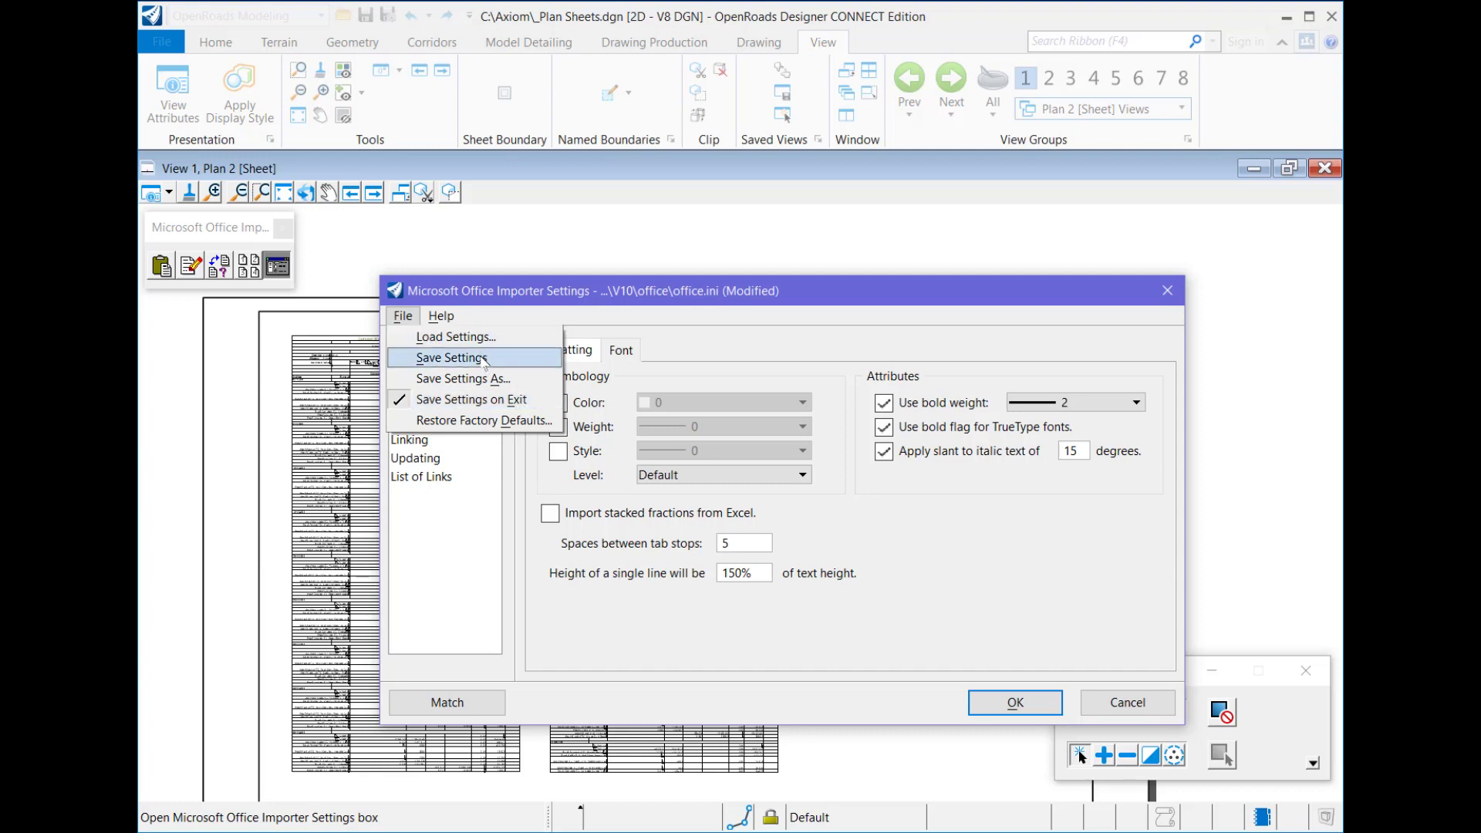
pyautogui.click(485, 360)
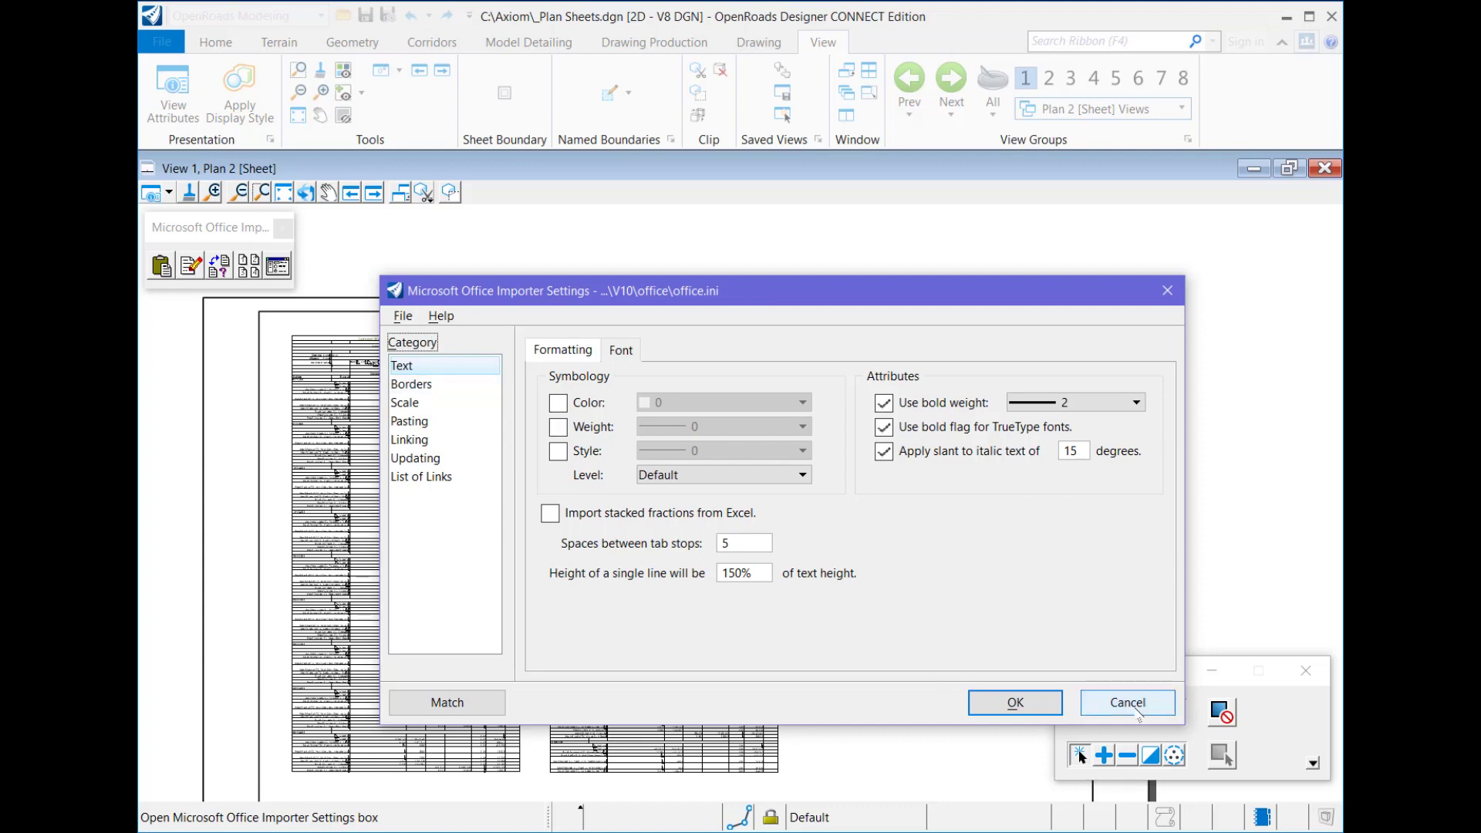
pyautogui.click(1128, 702)
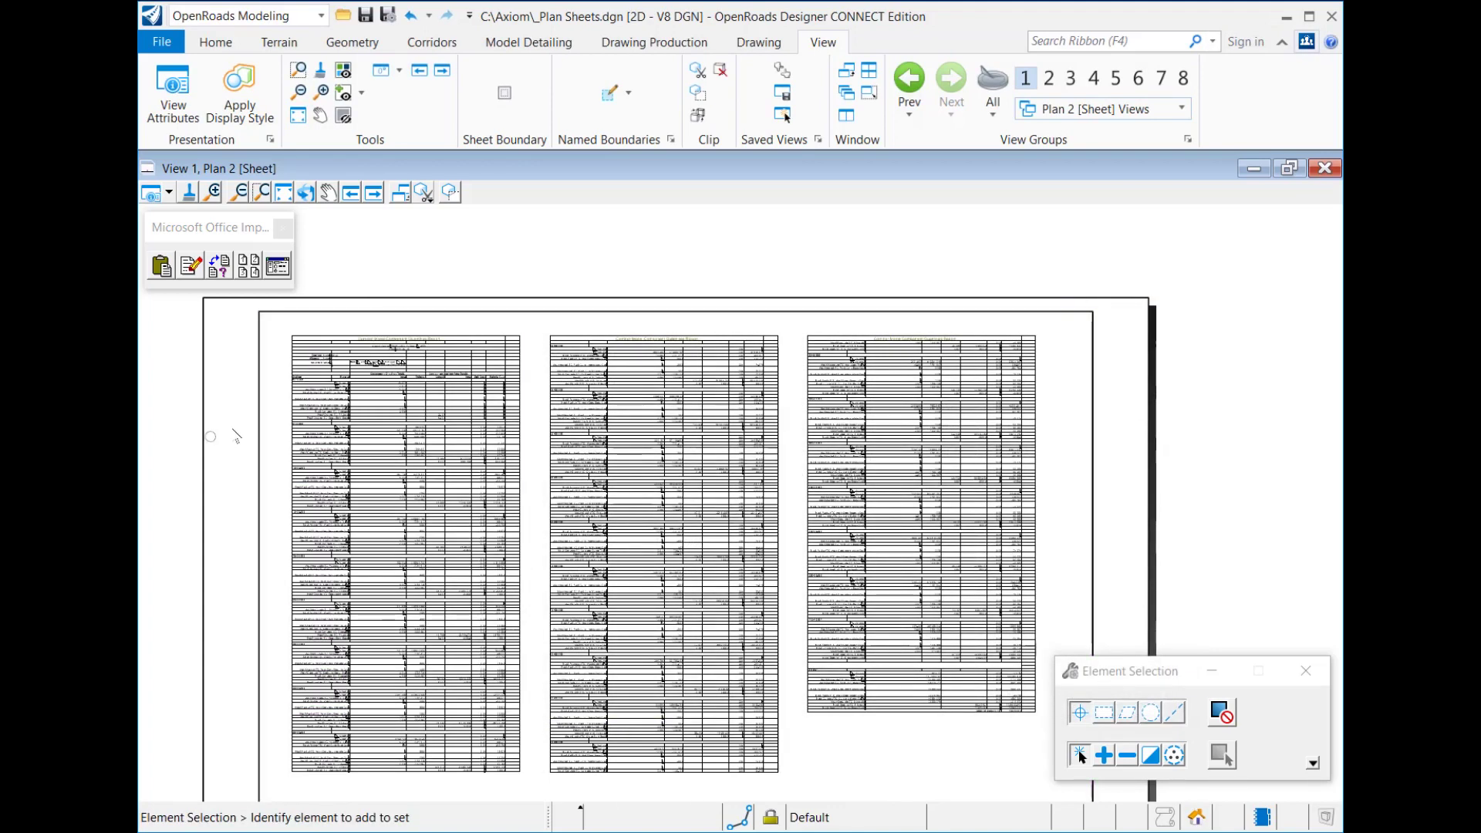
pyautogui.scroll(-1, 232, 323)
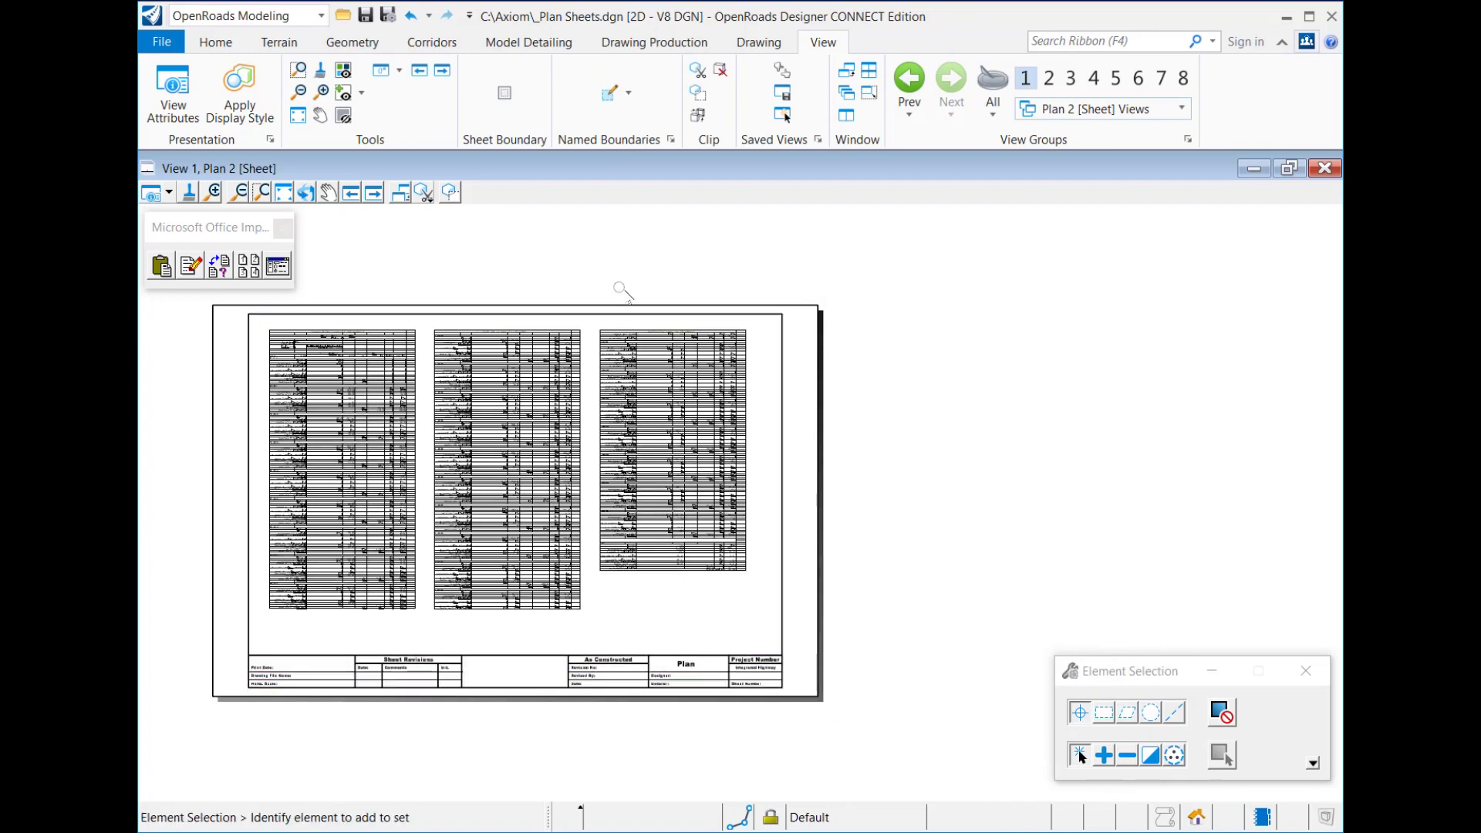
pyautogui.moveTo(712, 275); pyautogui.dragTo(929, 221, button='middle')
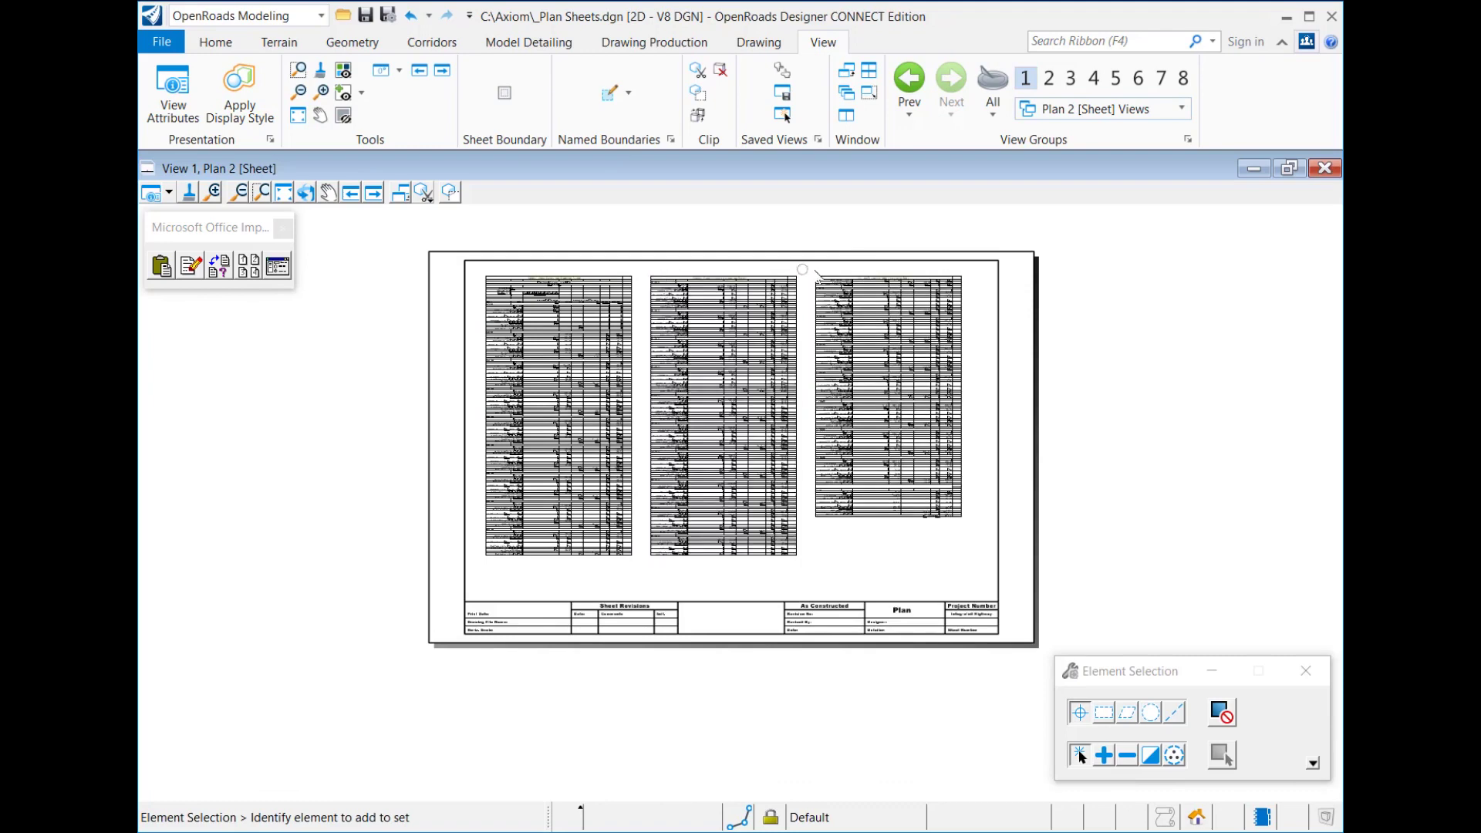